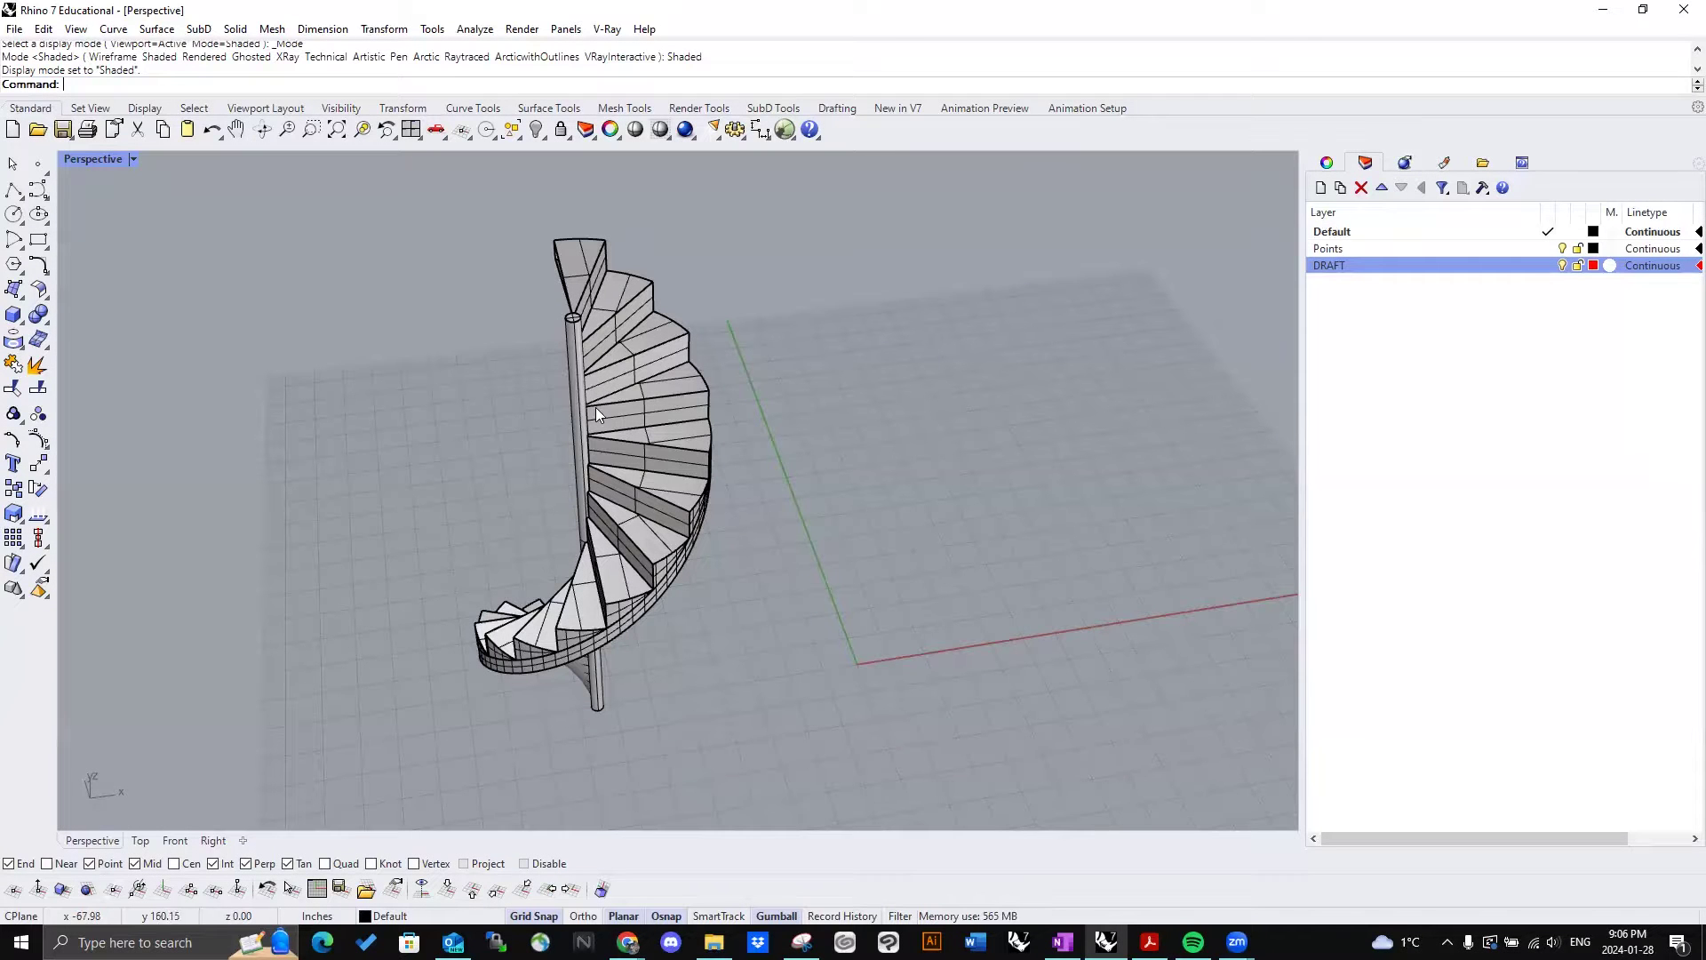
Step: Draw a 160 in vertical line straight up from the origin in the Front view as the staircase axis
right_click_drag(636, 436, 688, 540)
scroll(641, 433, "up", 4)
left_click(13, 190)
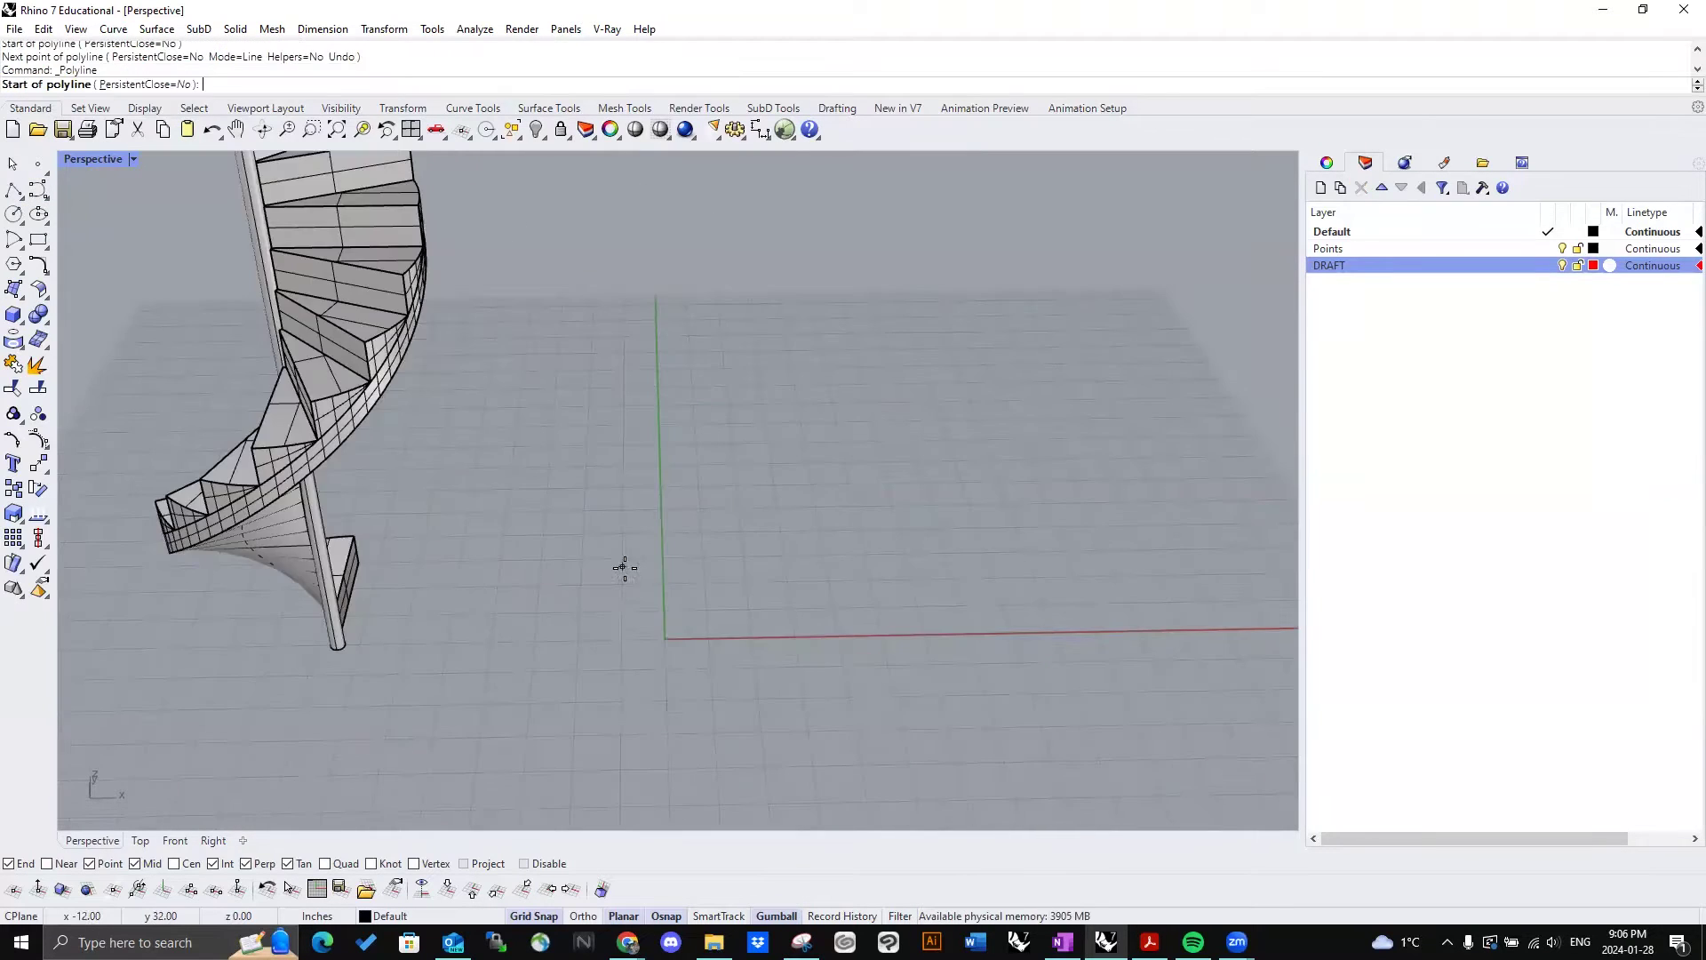
right_click_drag(625, 569, 660, 631, "shift")
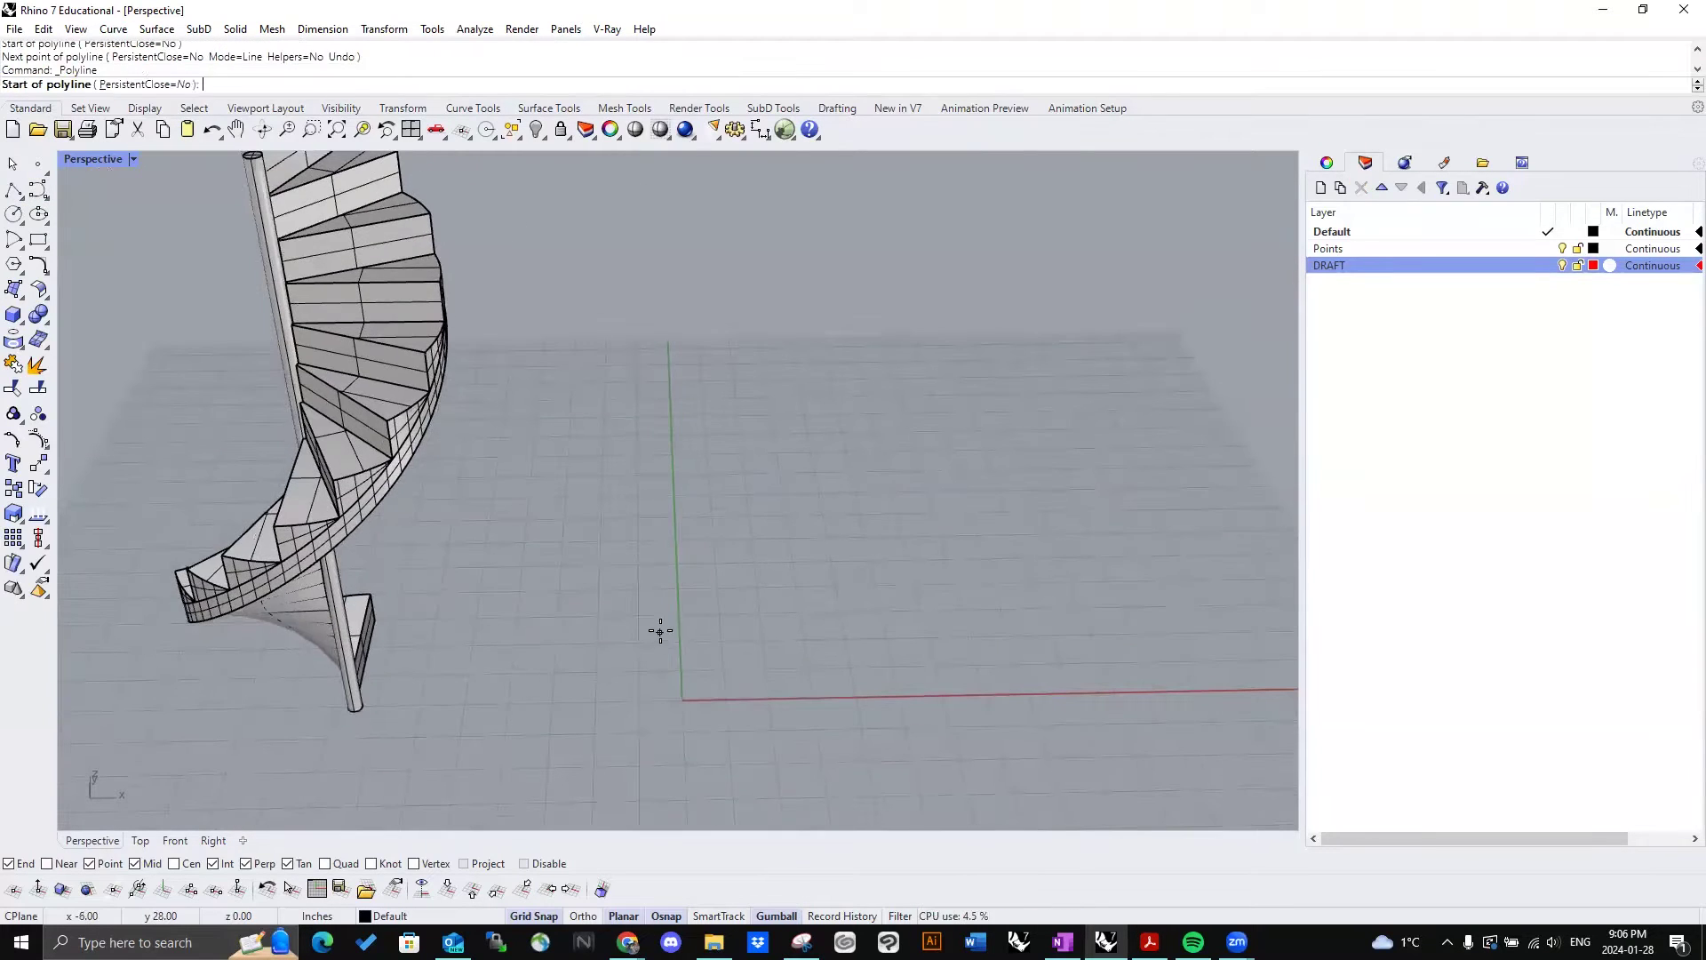
scroll(681, 682, "up", 3)
left_click(673, 676)
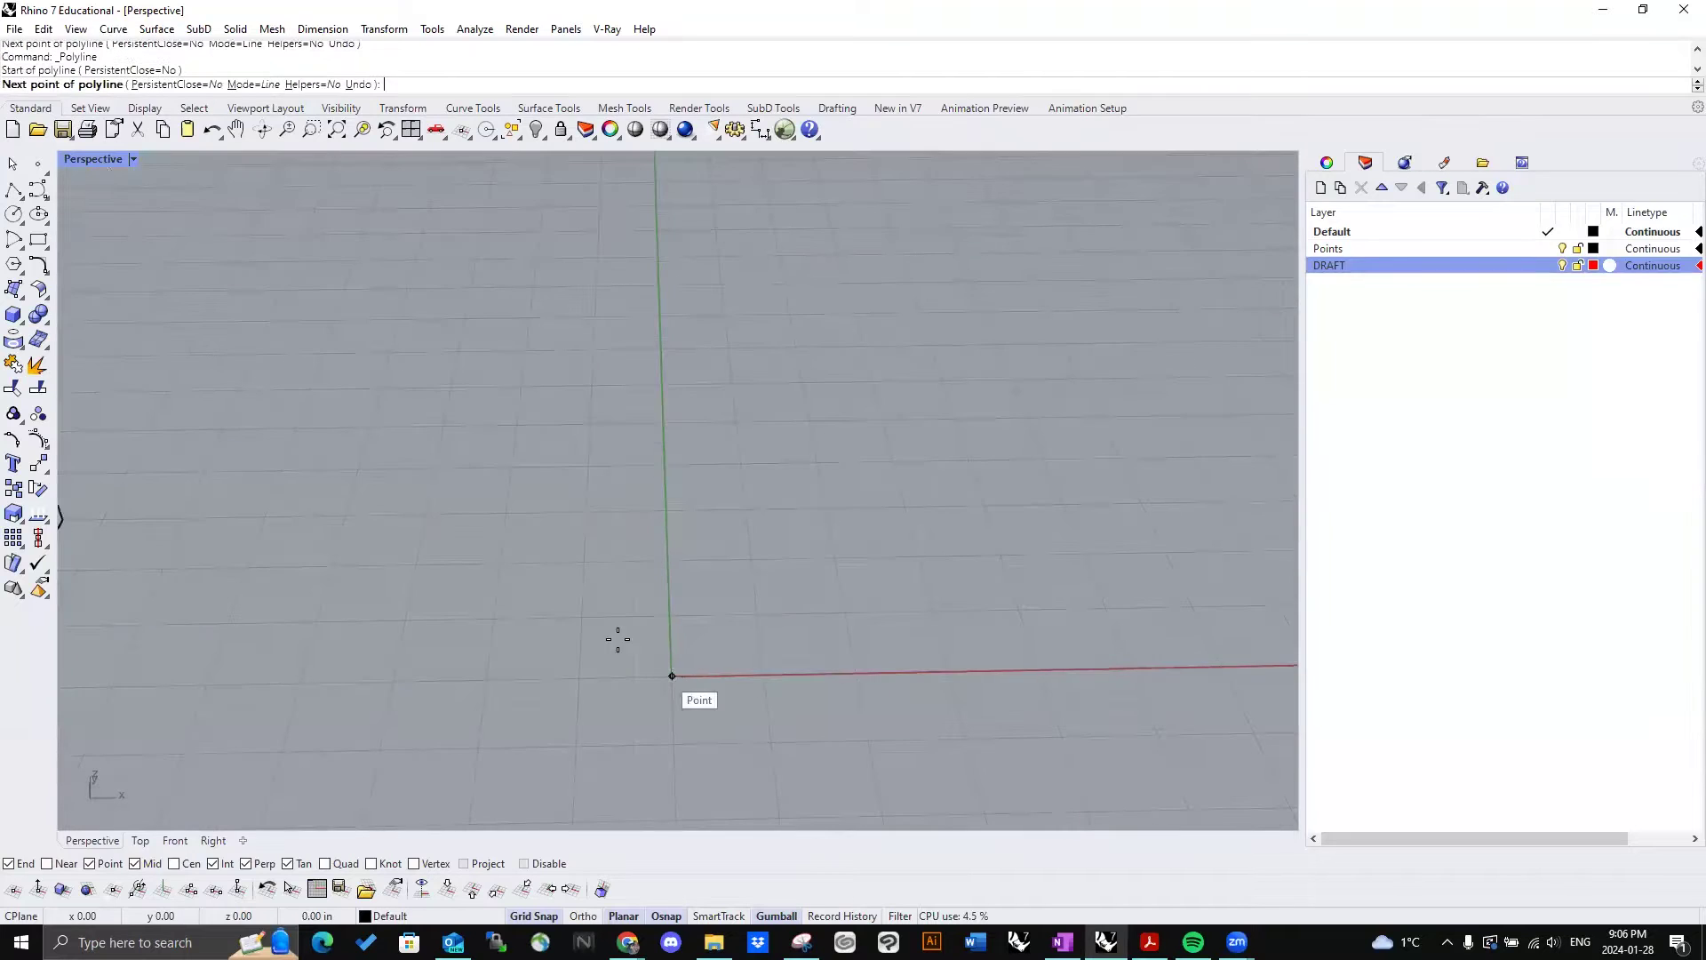
scroll(616, 639, "down", 3)
double_click(98, 159)
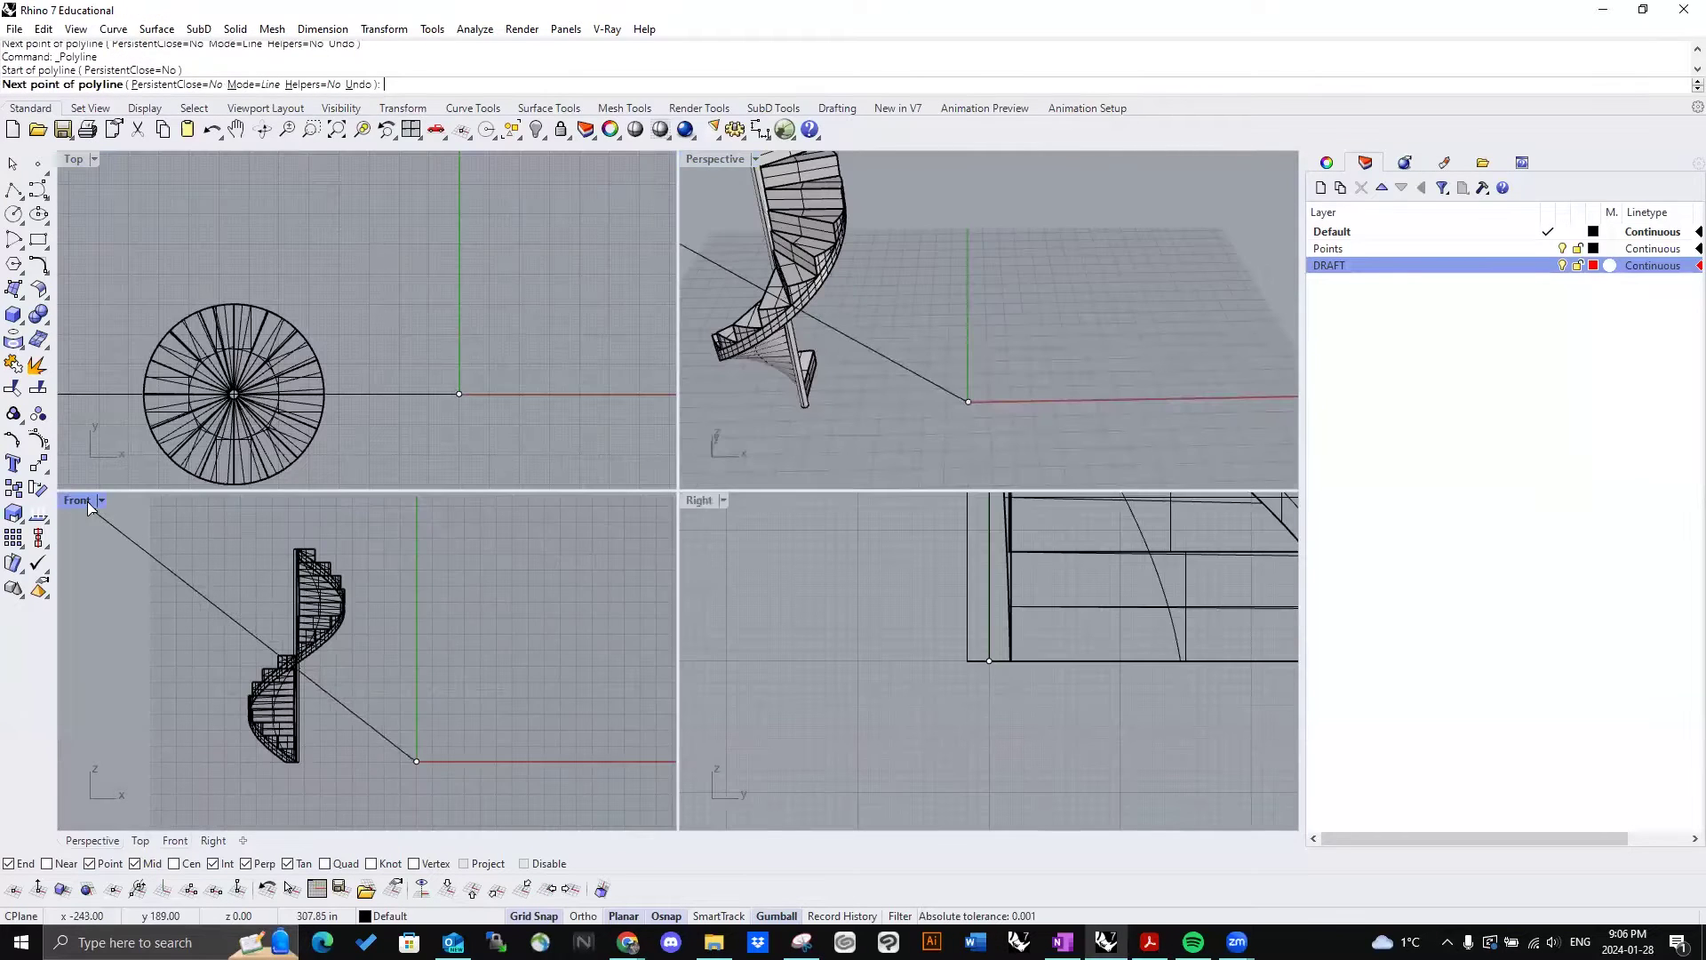
double_click(78, 500)
scroll(782, 534, "down", 2)
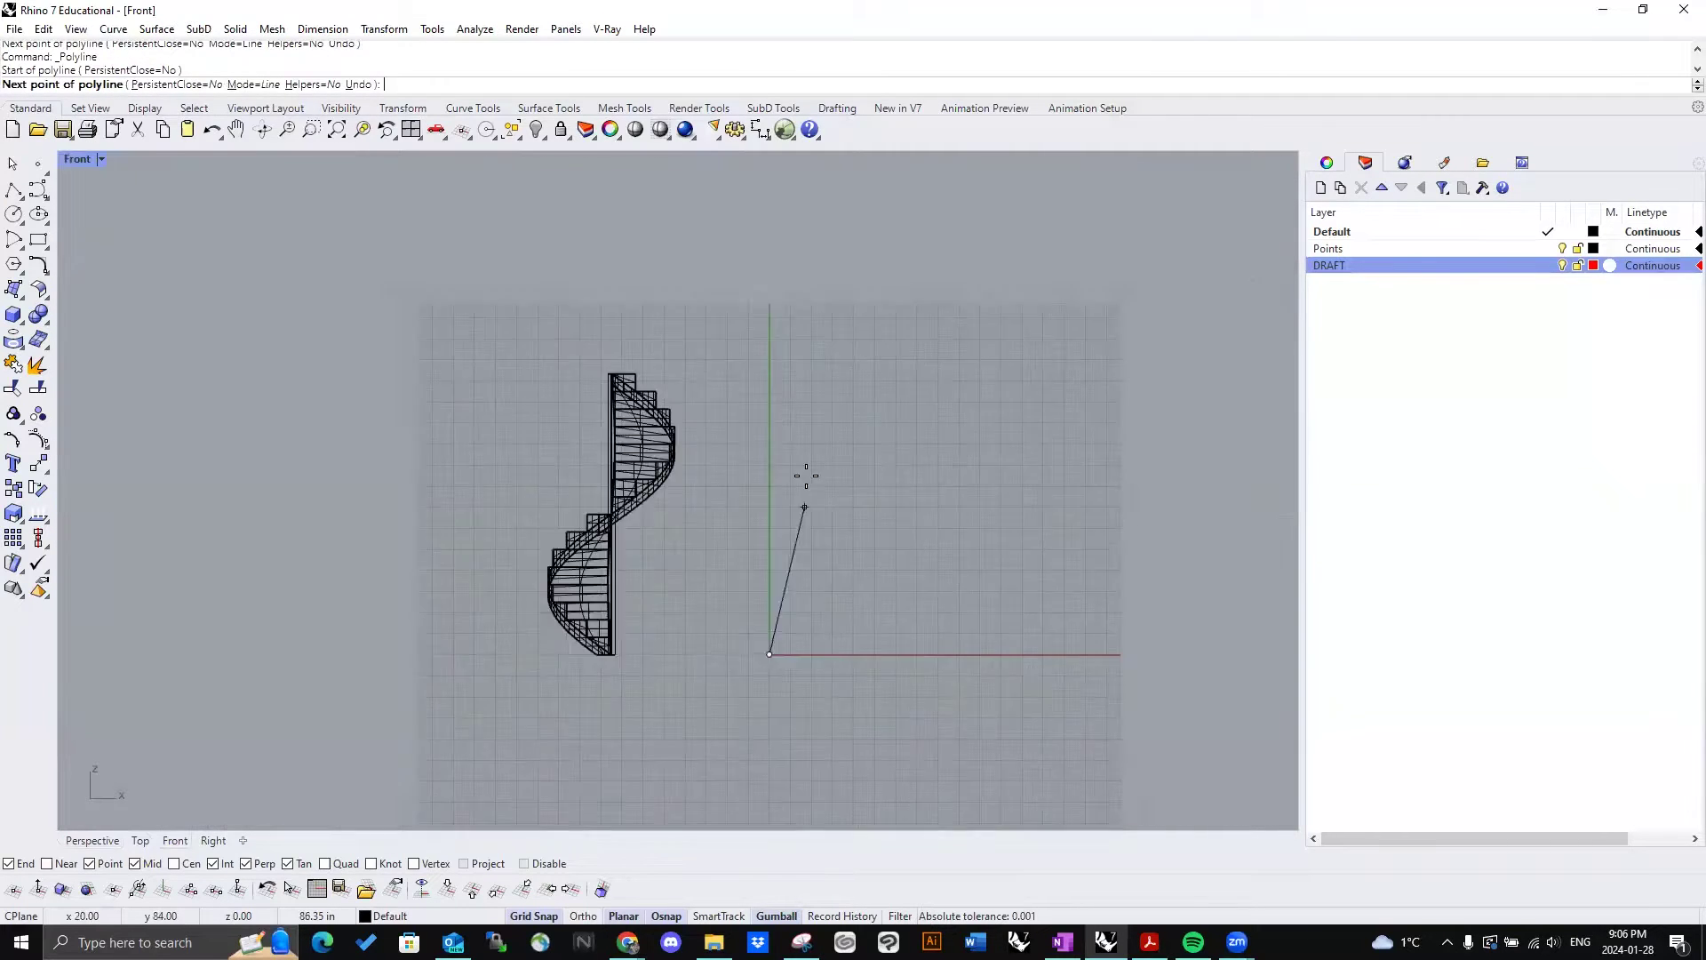
scroll(652, 335, "up", 3)
right_click_drag(651, 271, 646, 273)
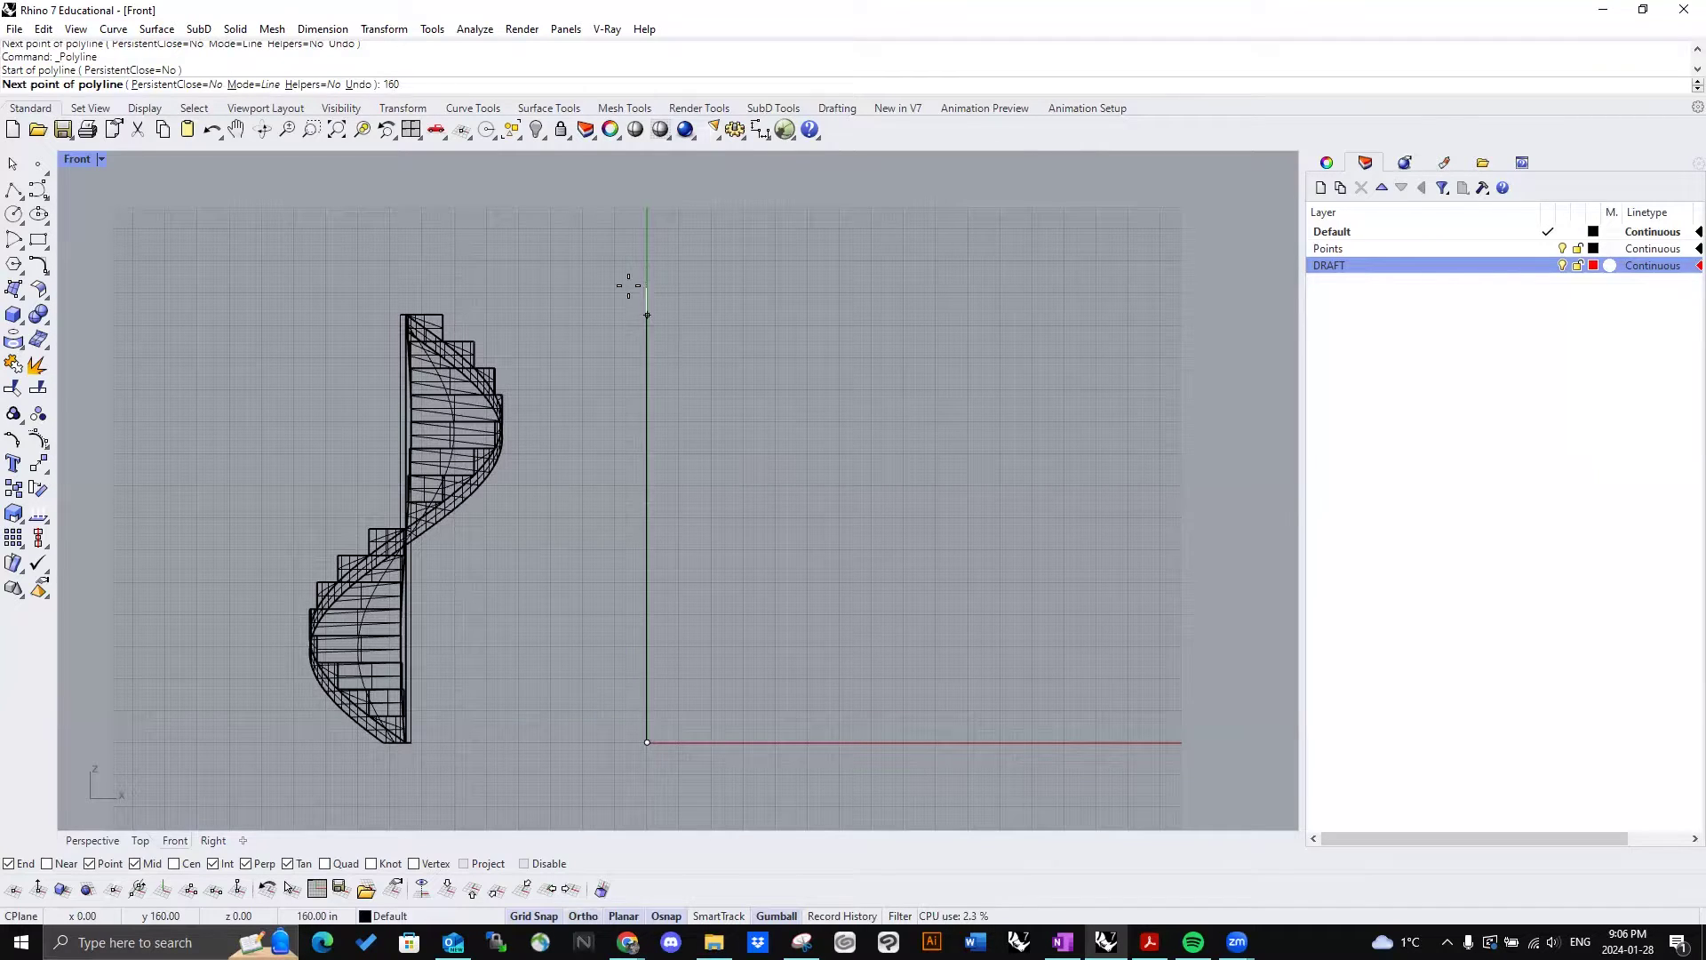
key("Return")
key("Return")
scroll(675, 386, "down", 2)
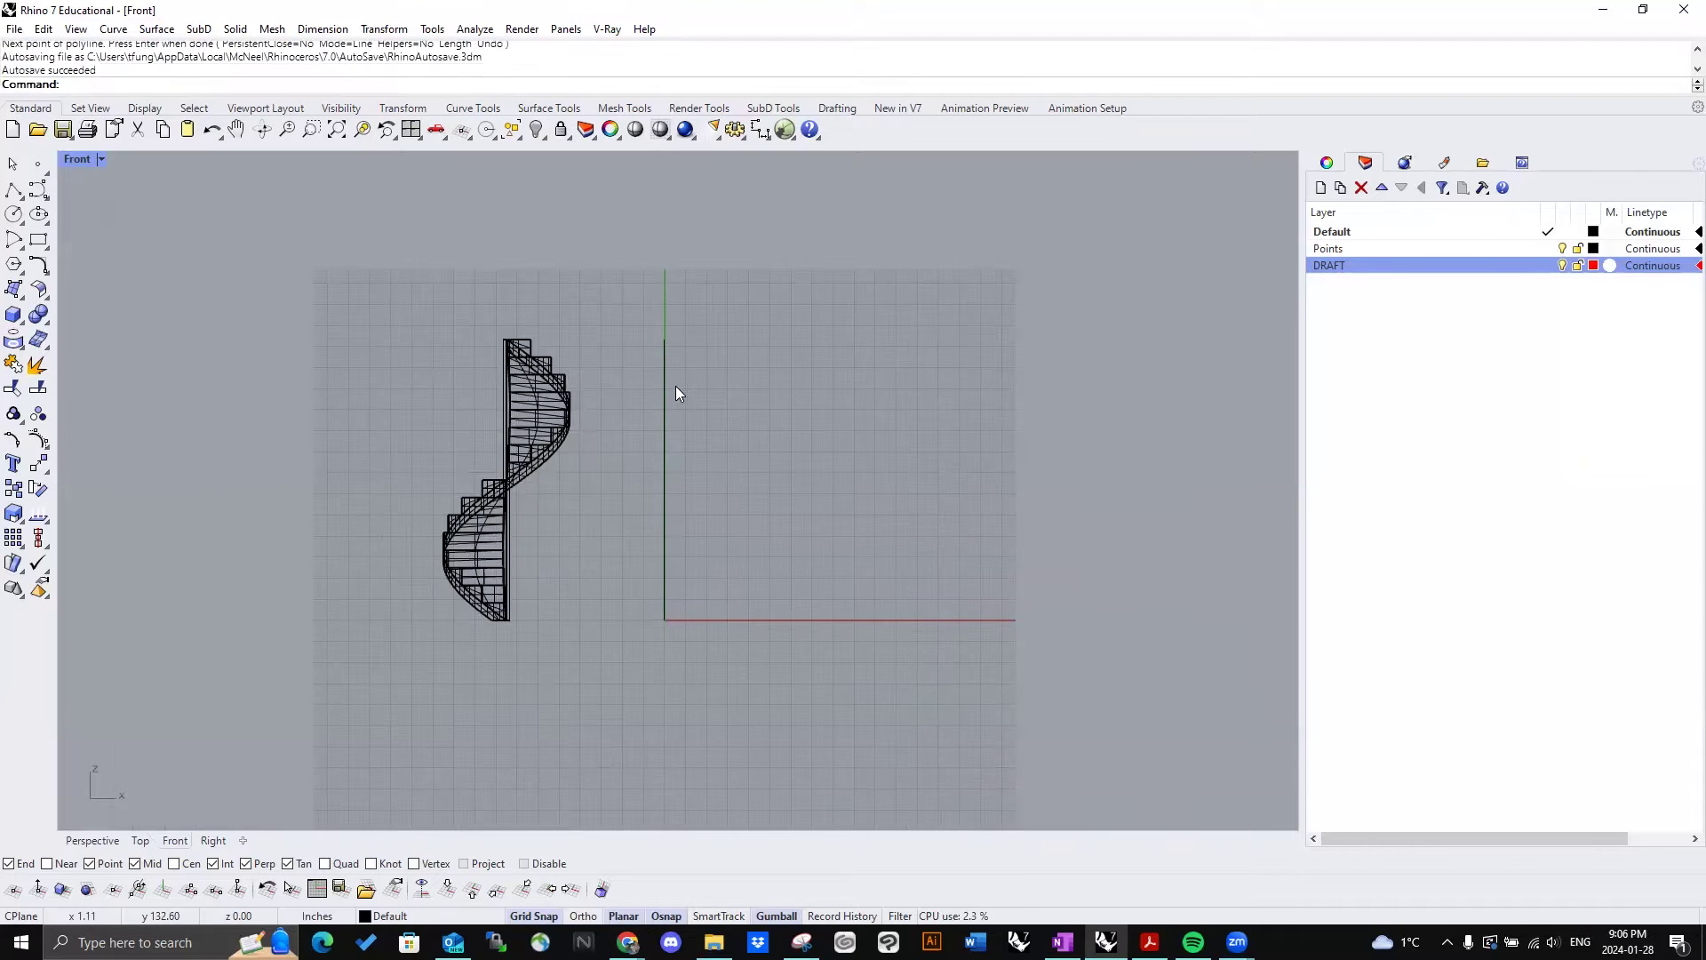
Step: Return to a maximized Perspective view and examine the vertical axis line beside the existing staircase
scroll(675, 387, "up", 1)
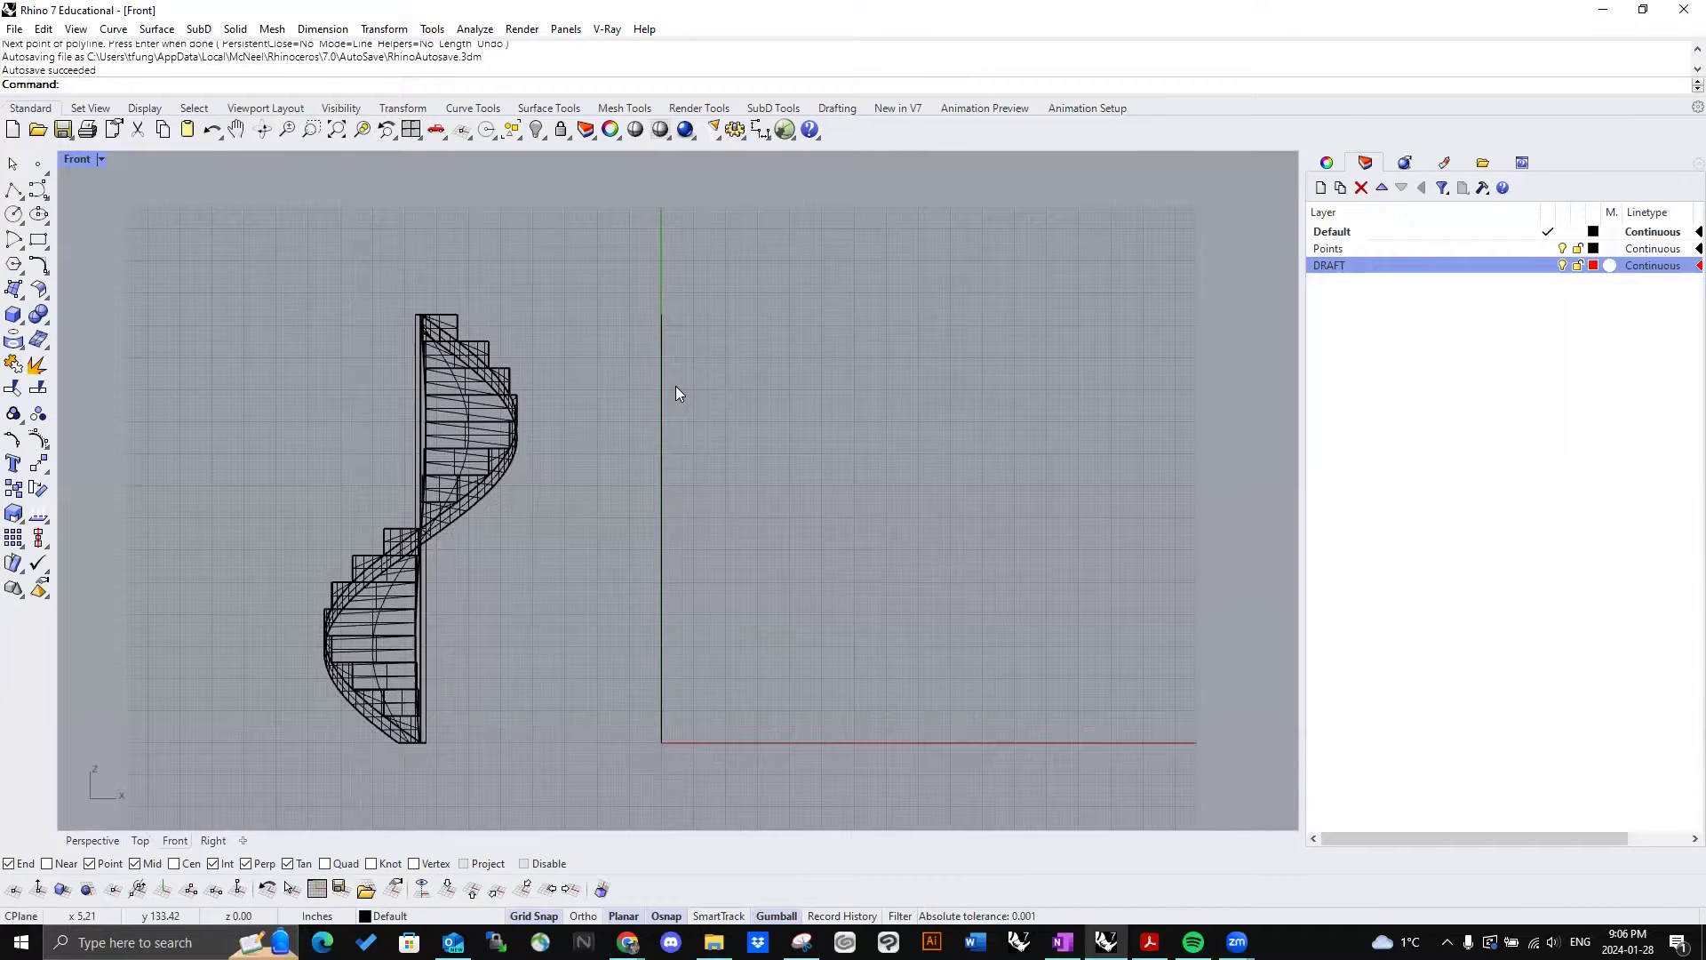
right_click_drag(681, 388, 563, 428, "ctrl+shift")
key("Home")
key("Home")
key("Home")
double_click(78, 158)
double_click(710, 159)
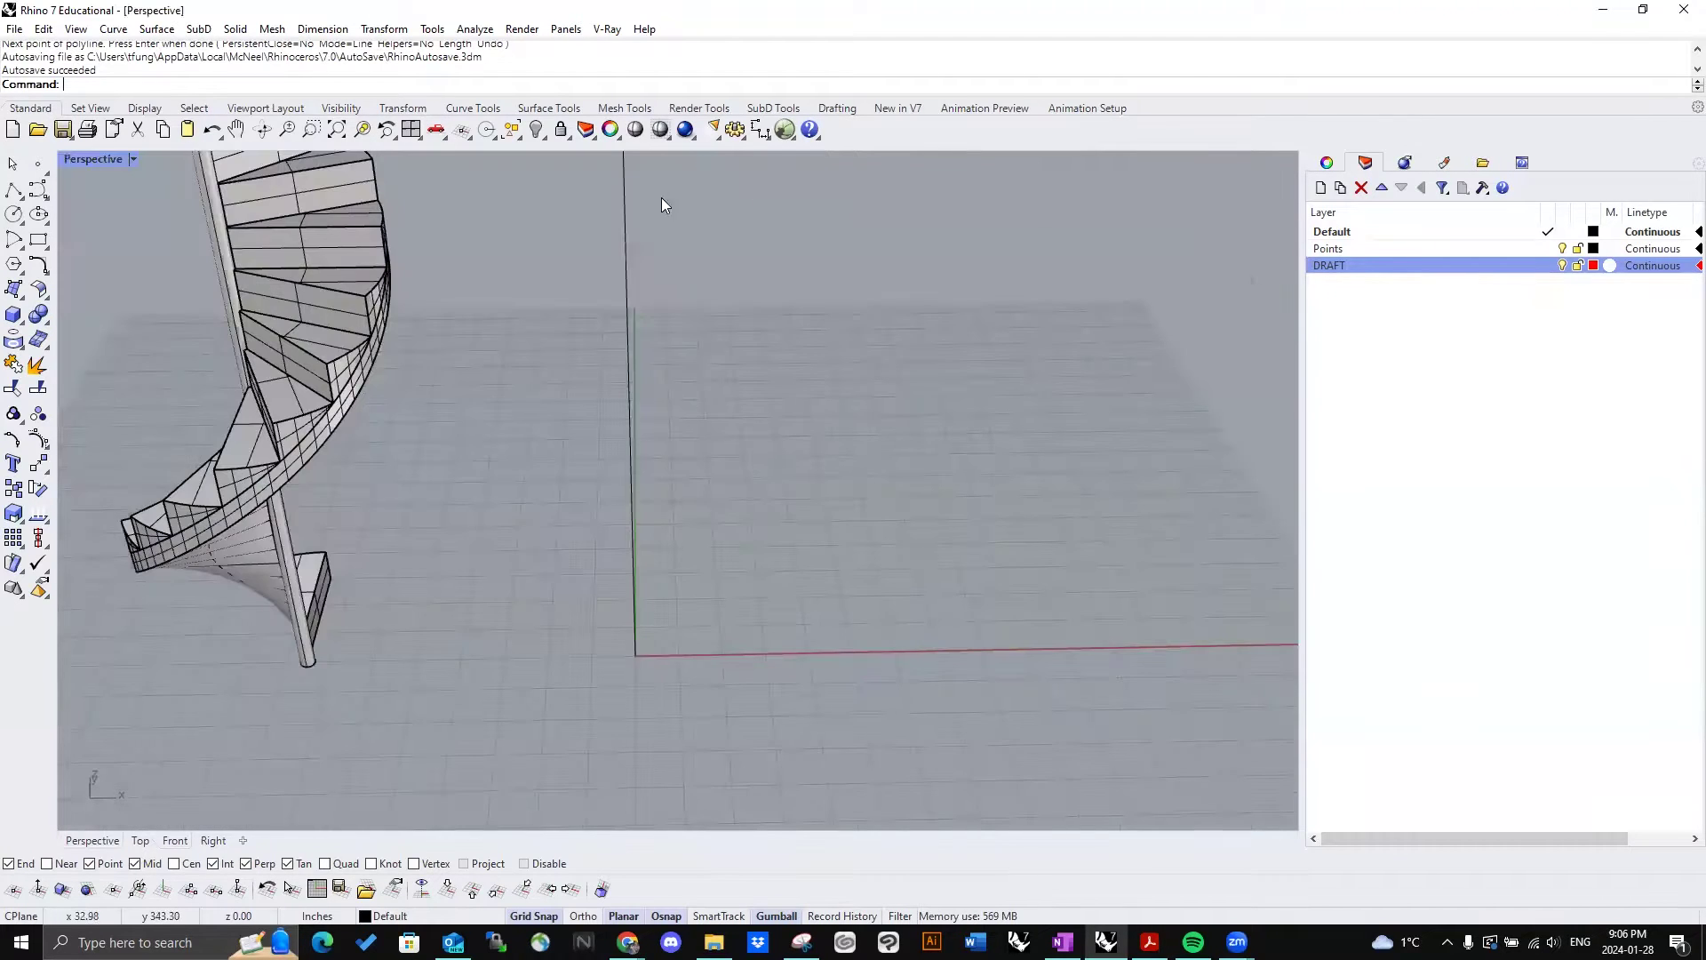
right_click_drag(630, 355, 587, 285)
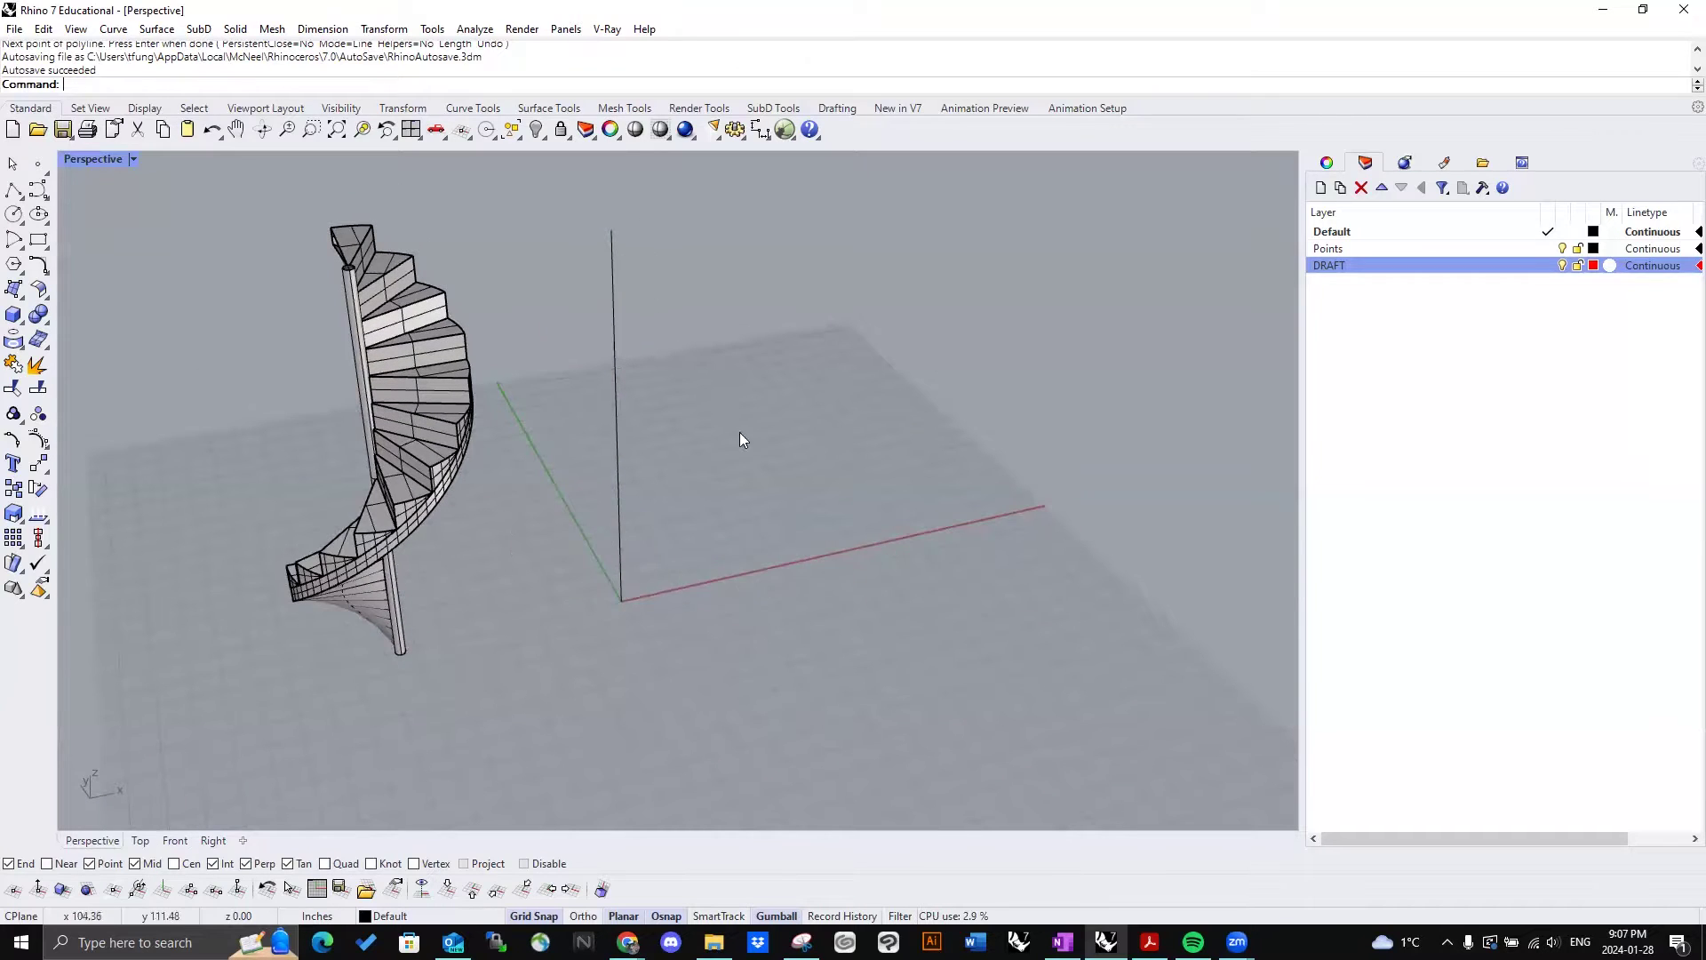
right_click_drag(743, 442, 598, 415)
Step: Start a spiral with its axis running from the origin to the upper end of the vertical line
scroll(613, 408, "up", 5)
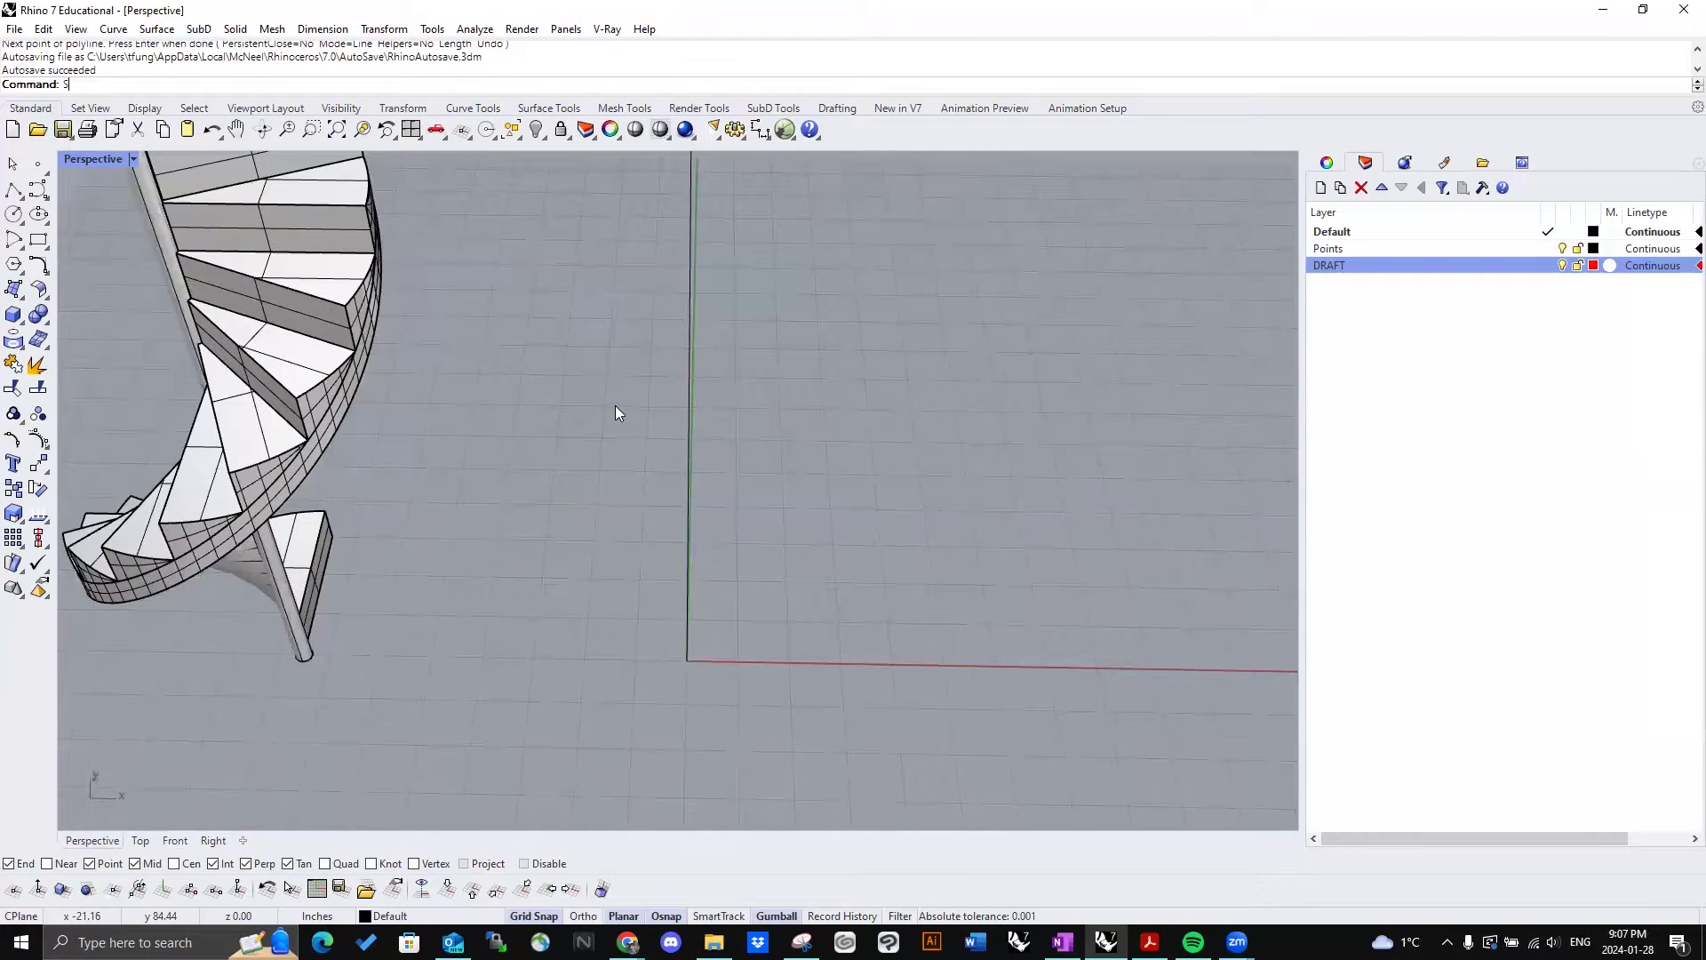
type("piral")
key("Return")
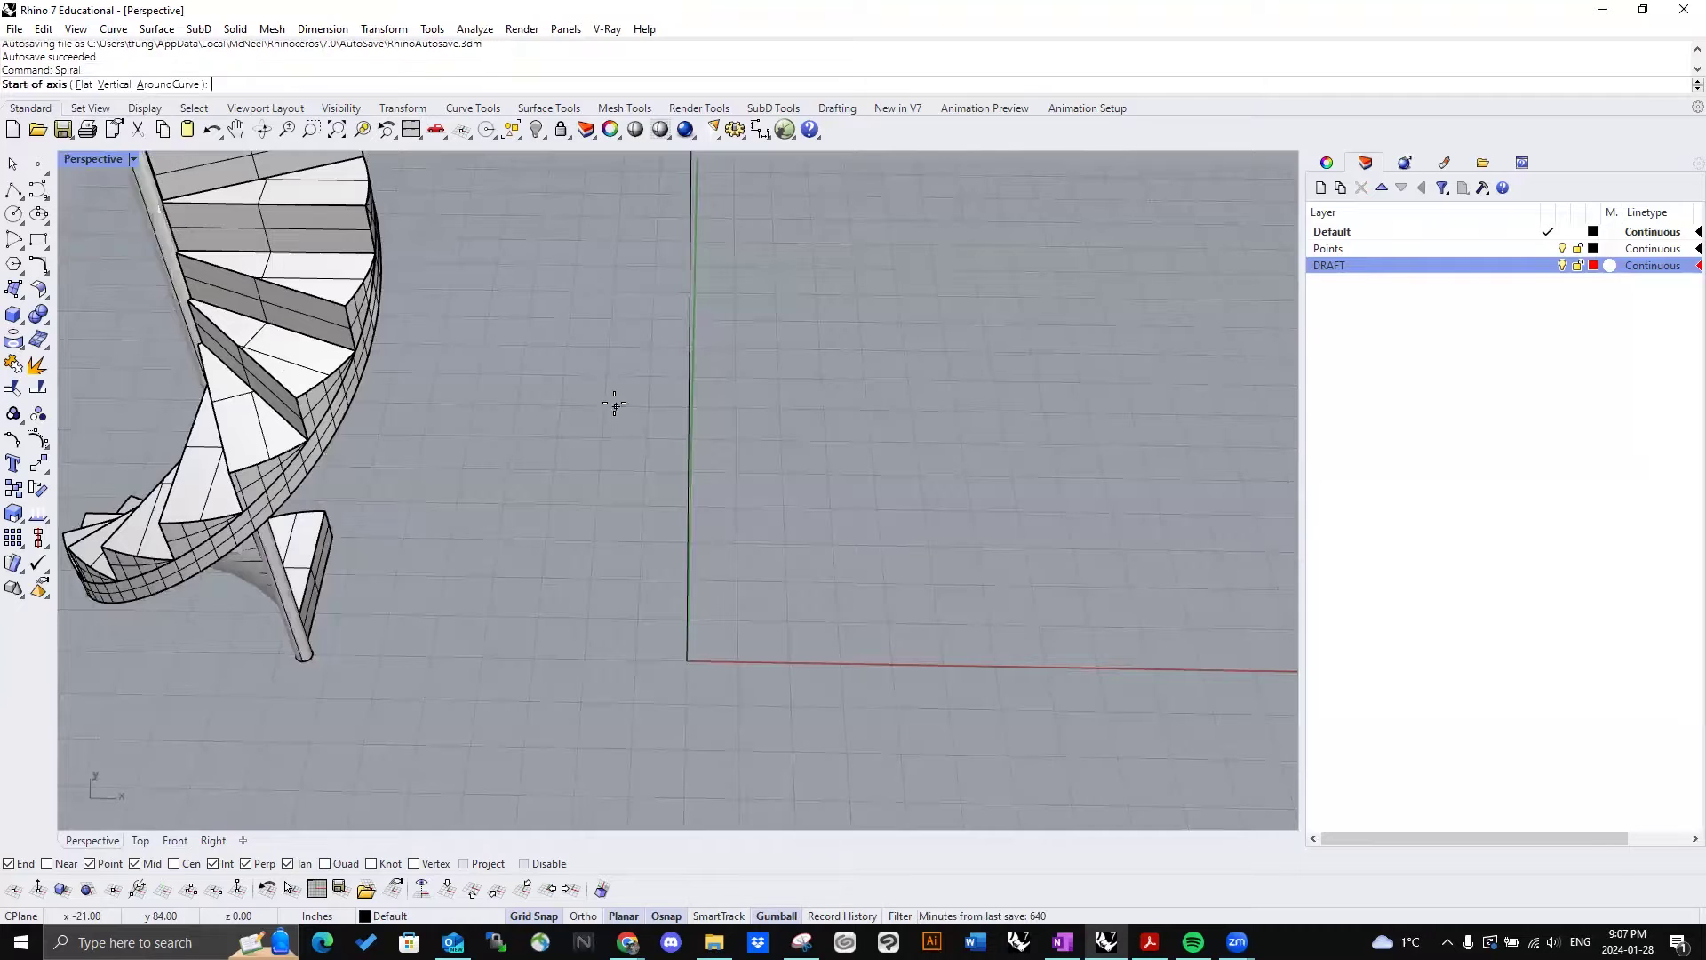
left_click(687, 661)
scroll(687, 660, "down", 6)
right_click_drag(686, 658, 748, 515)
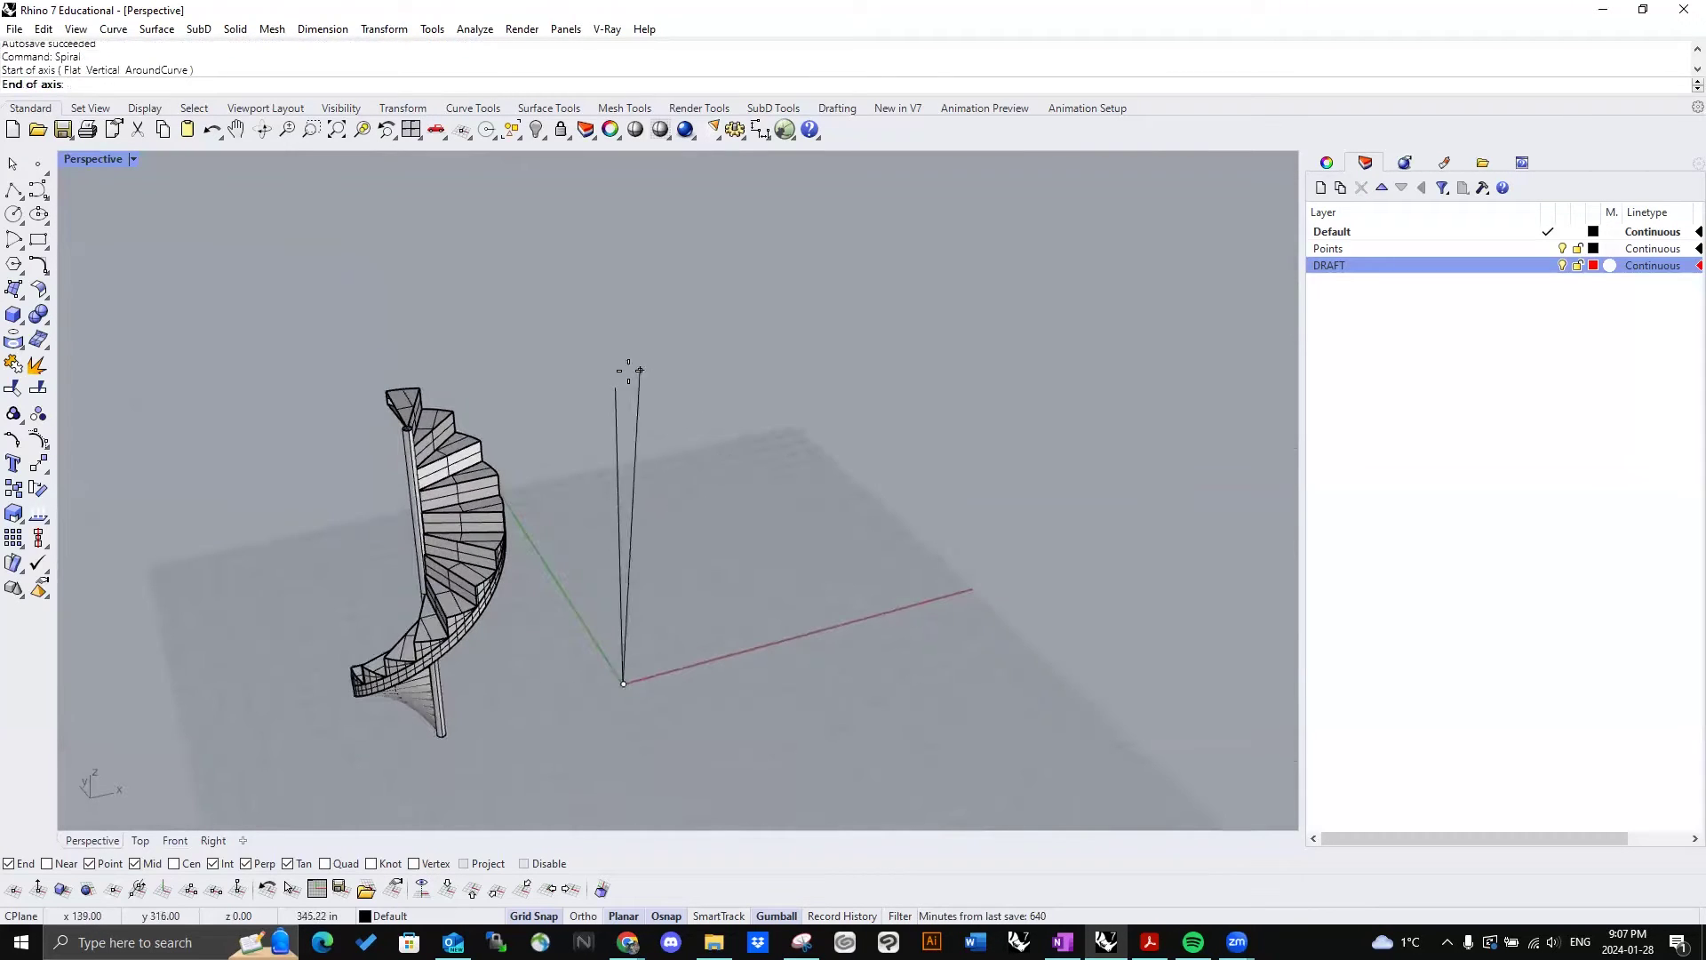
left_click(617, 383)
Step: Complete the one-turn spiral with a 36 in first radius starting along the X axis and a 36 in second radius
right_click_drag(682, 651, 638, 698)
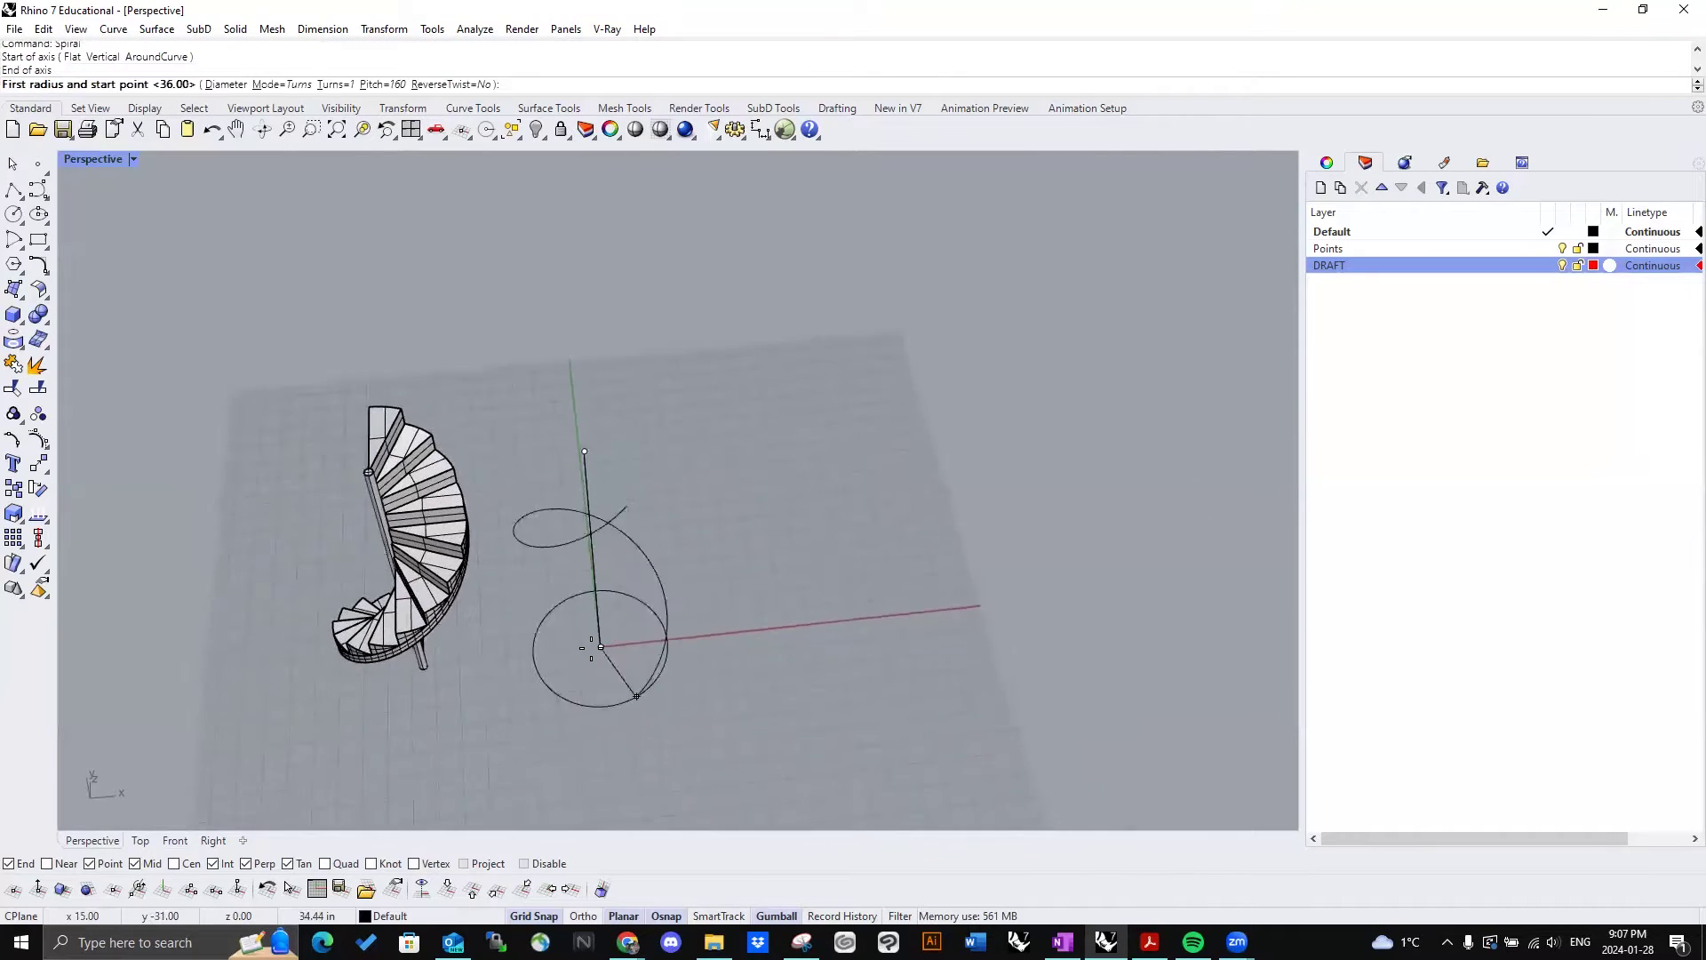
scroll(604, 660, "up", 5)
scroll(703, 631, "up", 4)
right_click_drag(711, 628, 666, 636)
scroll(677, 638, "up", 4)
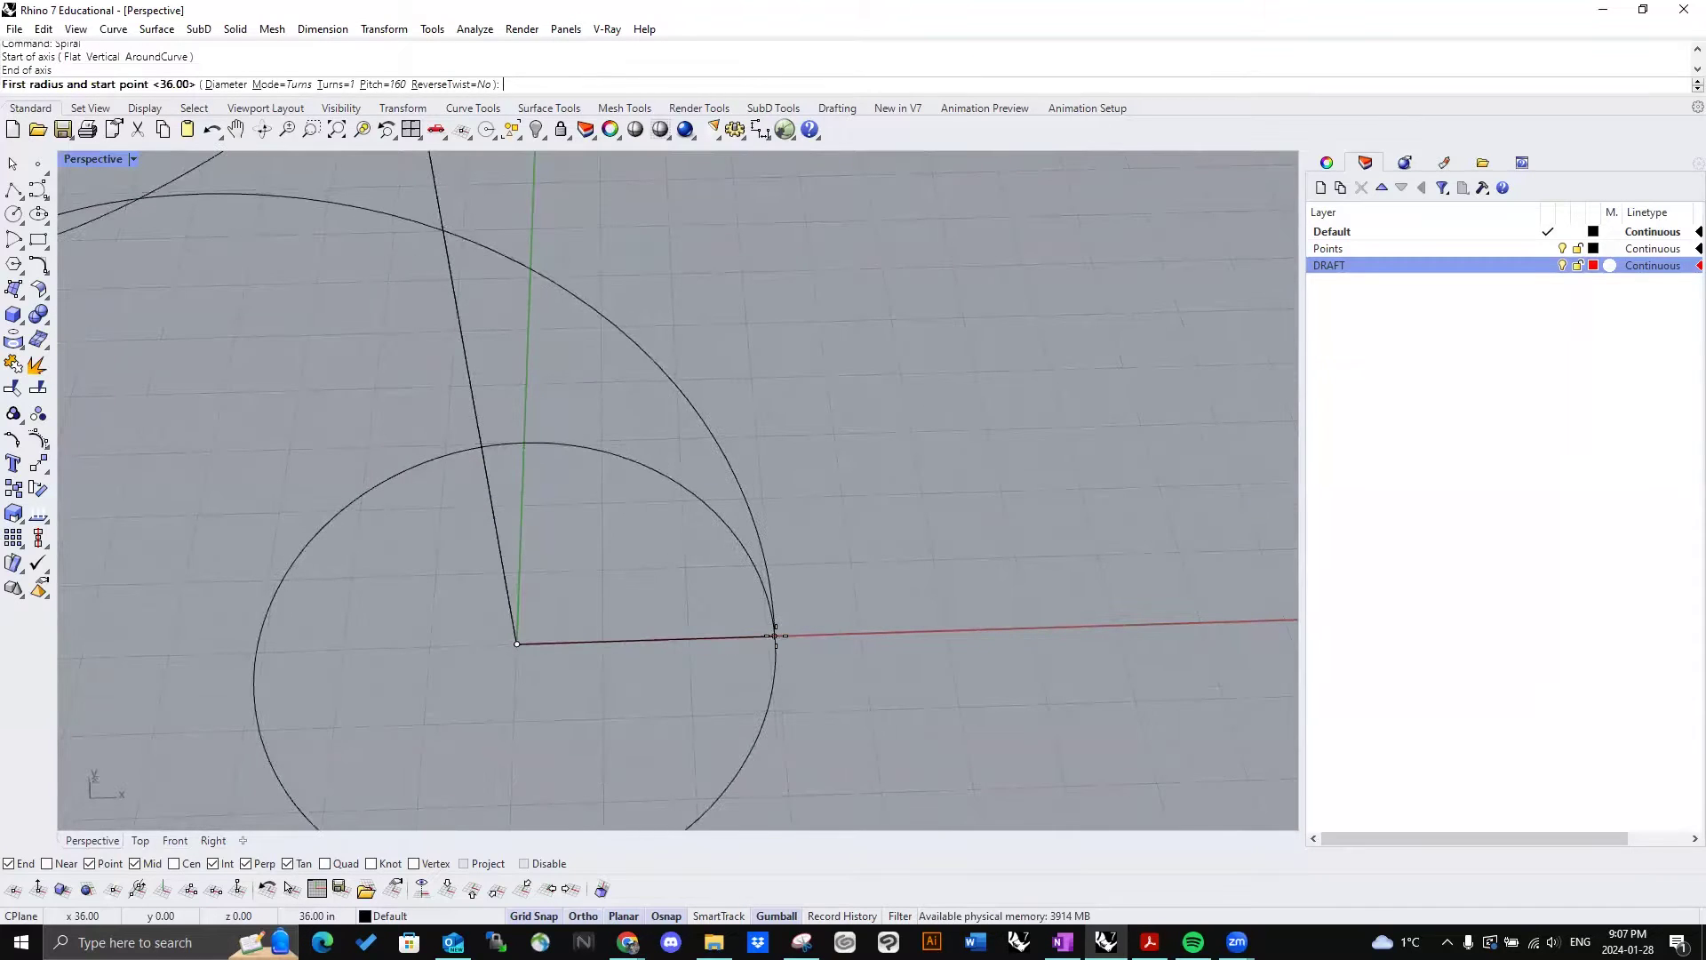
left_click(775, 637)
scroll(742, 631, "down", 7)
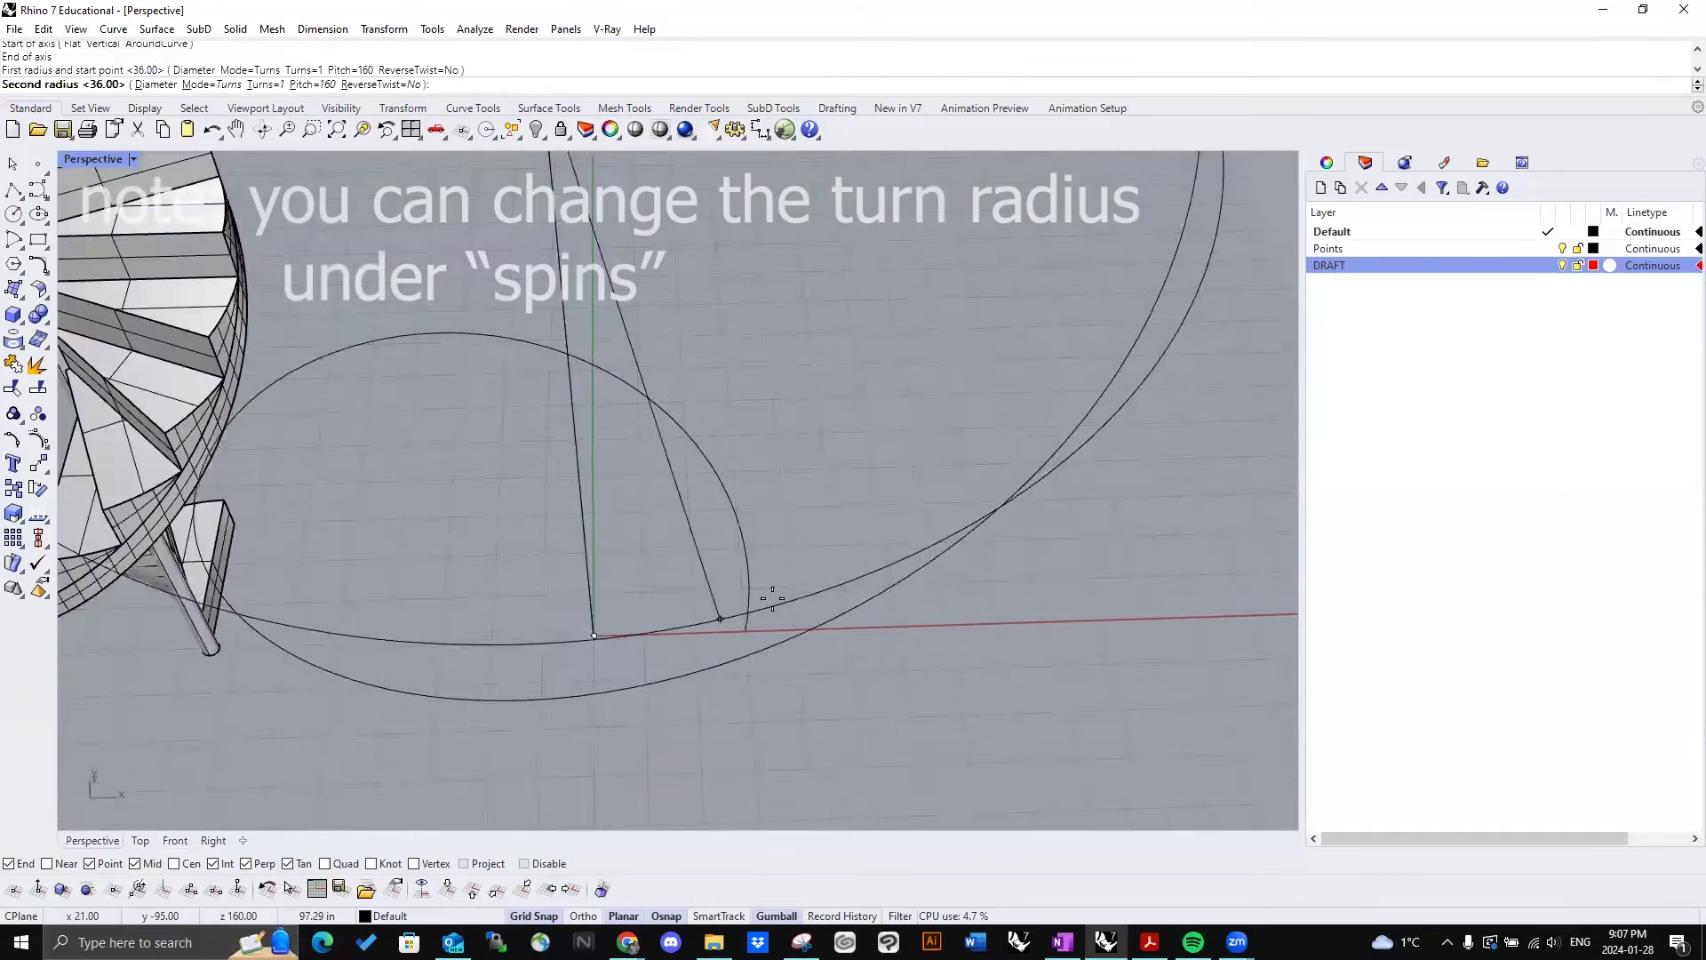
right_click_drag(773, 598, 769, 561)
left_click(768, 556)
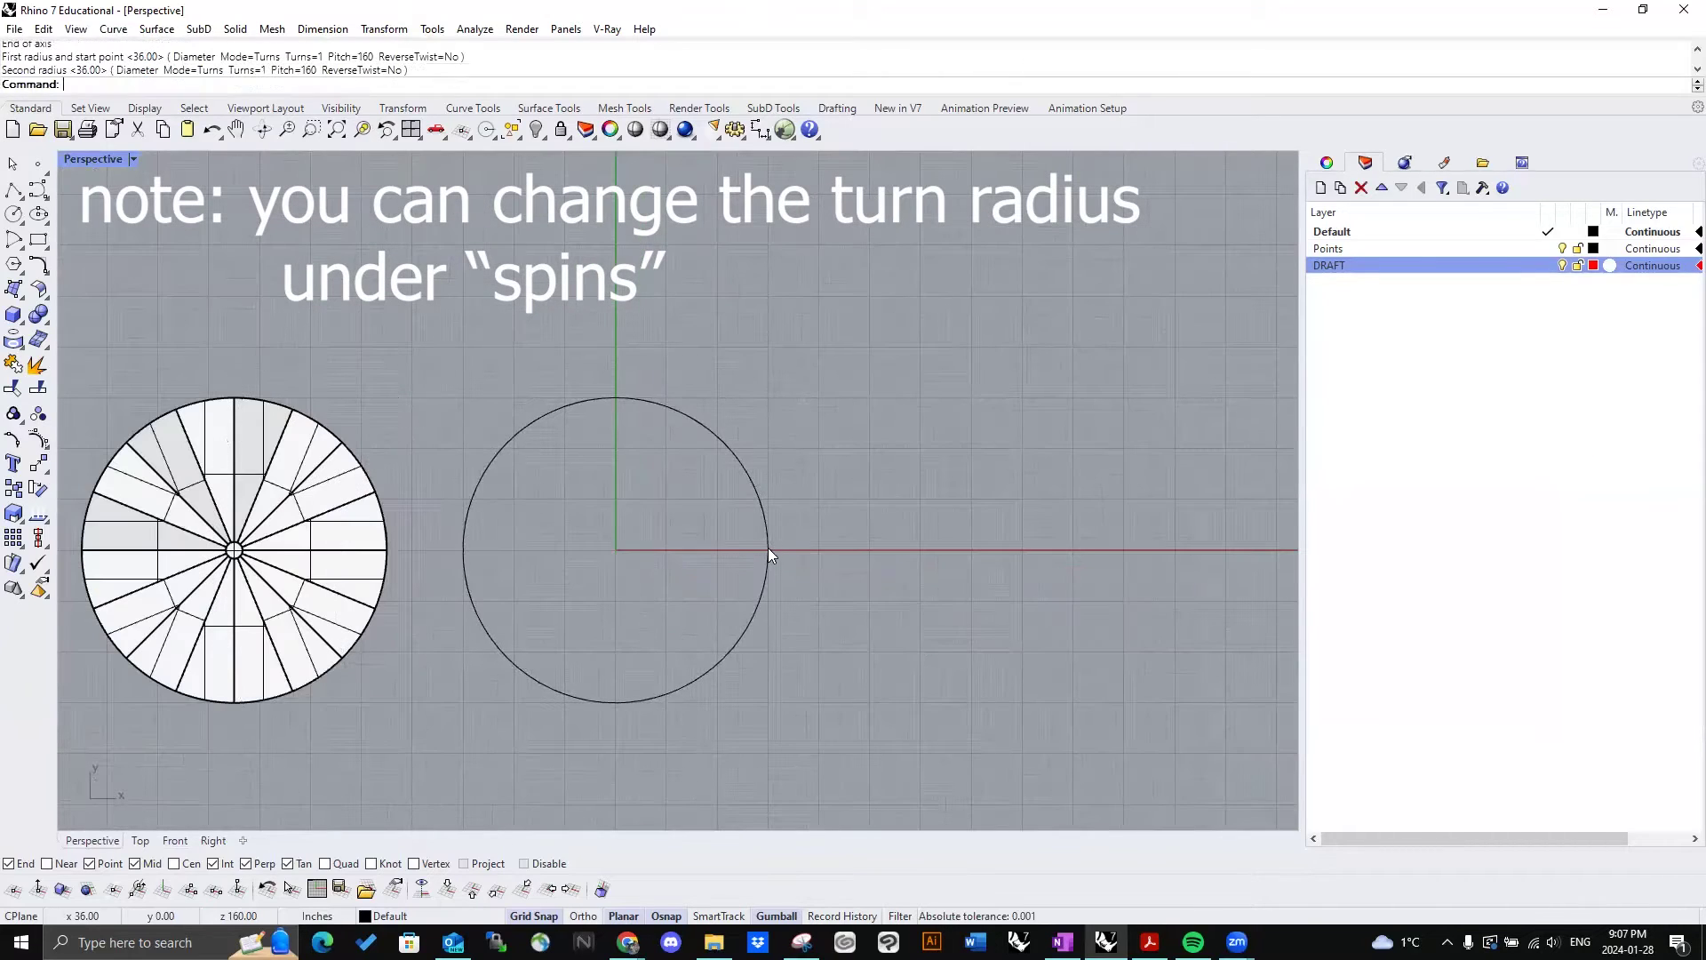
Step: Examine the spiral and its central axis line from the side
right_click_drag(768, 640, 681, 418)
scroll(686, 458, "up", 3)
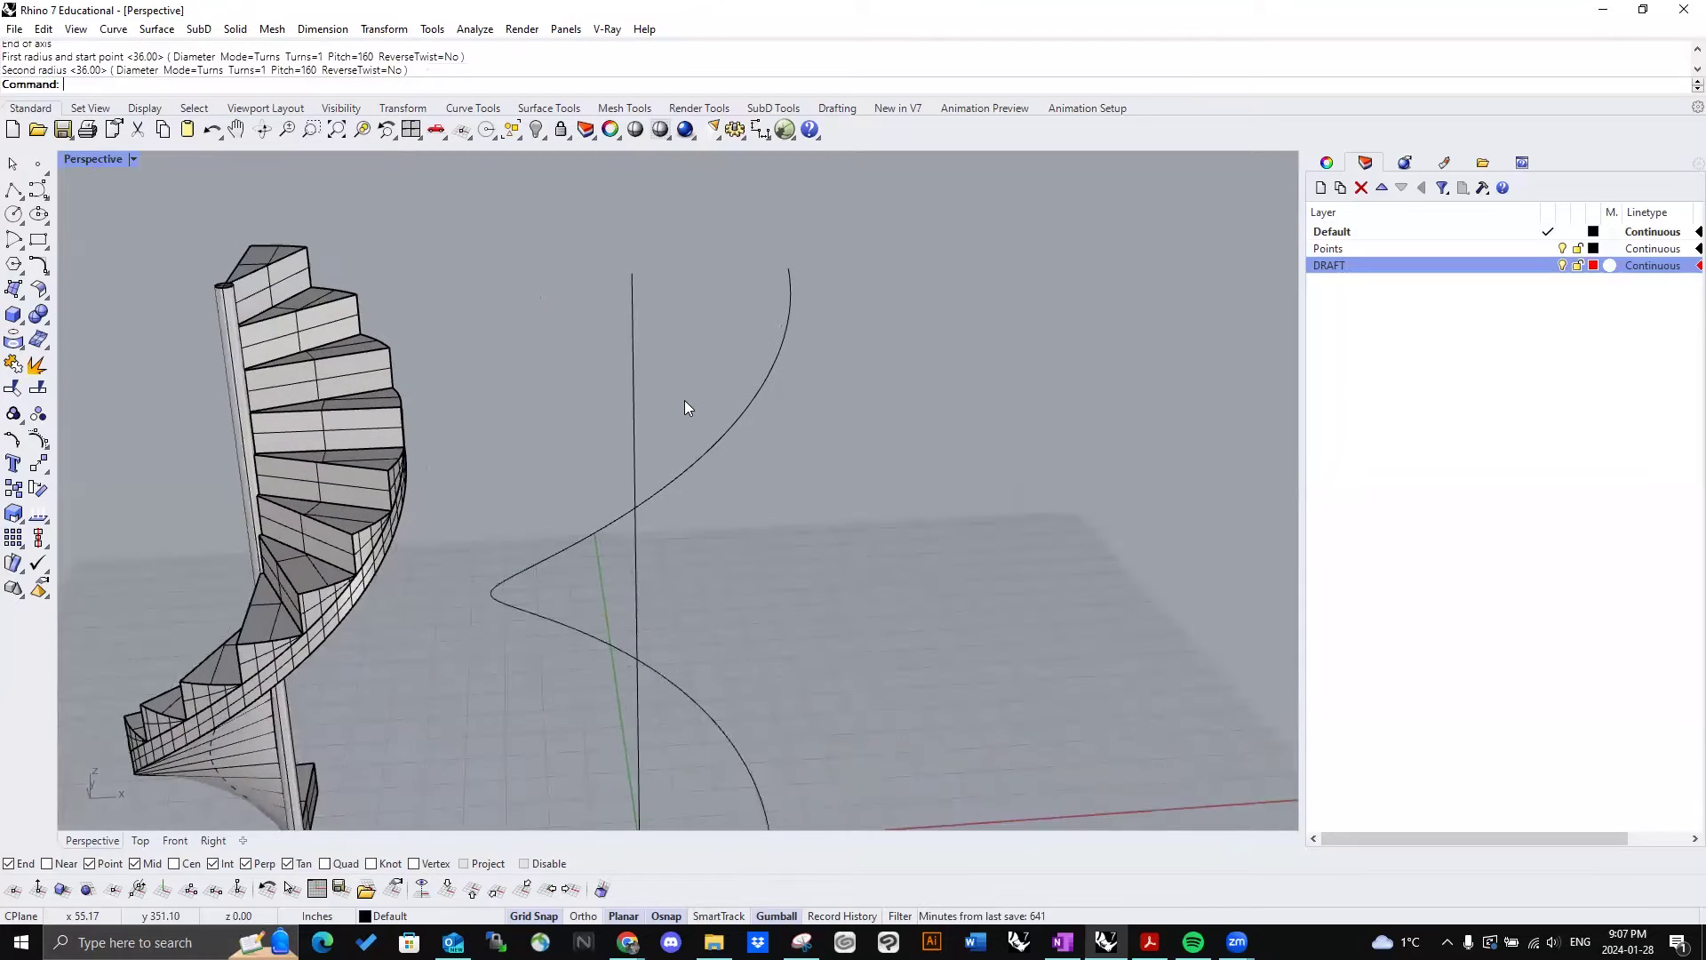
scroll(684, 407, "up", 1)
scroll(688, 418, "down", 6)
right_click_drag(714, 430, 726, 413)
scroll(738, 369, "up", 3)
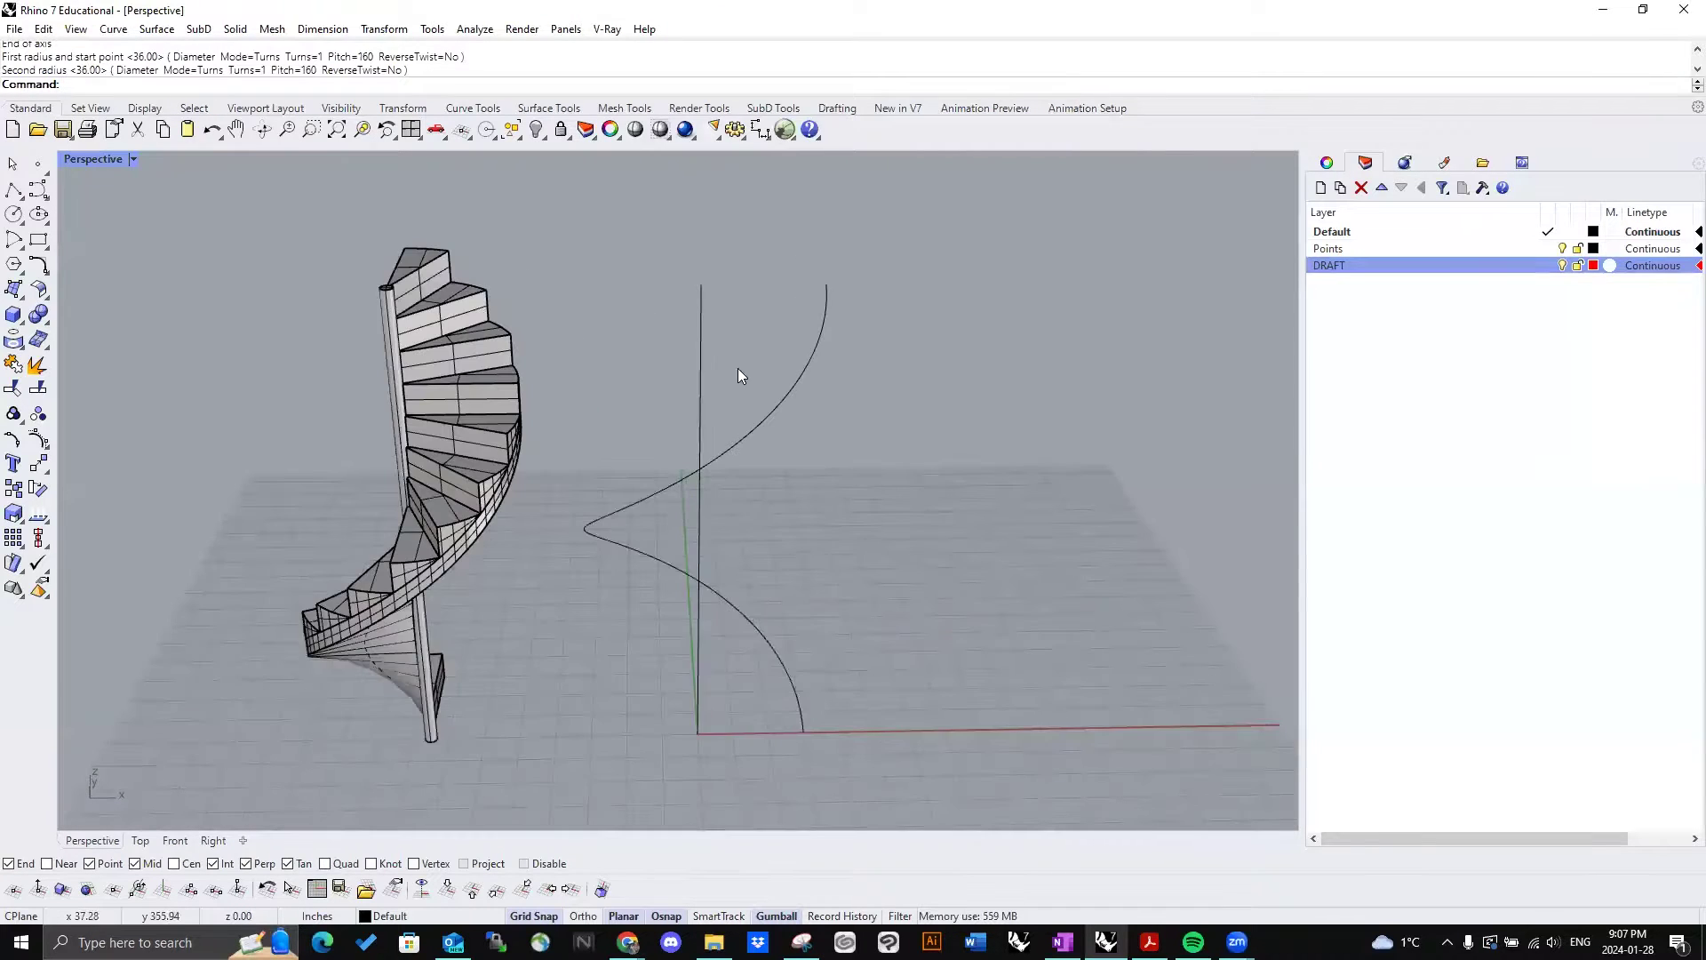
scroll(736, 375, "up", 2)
scroll(708, 434, "up", 2)
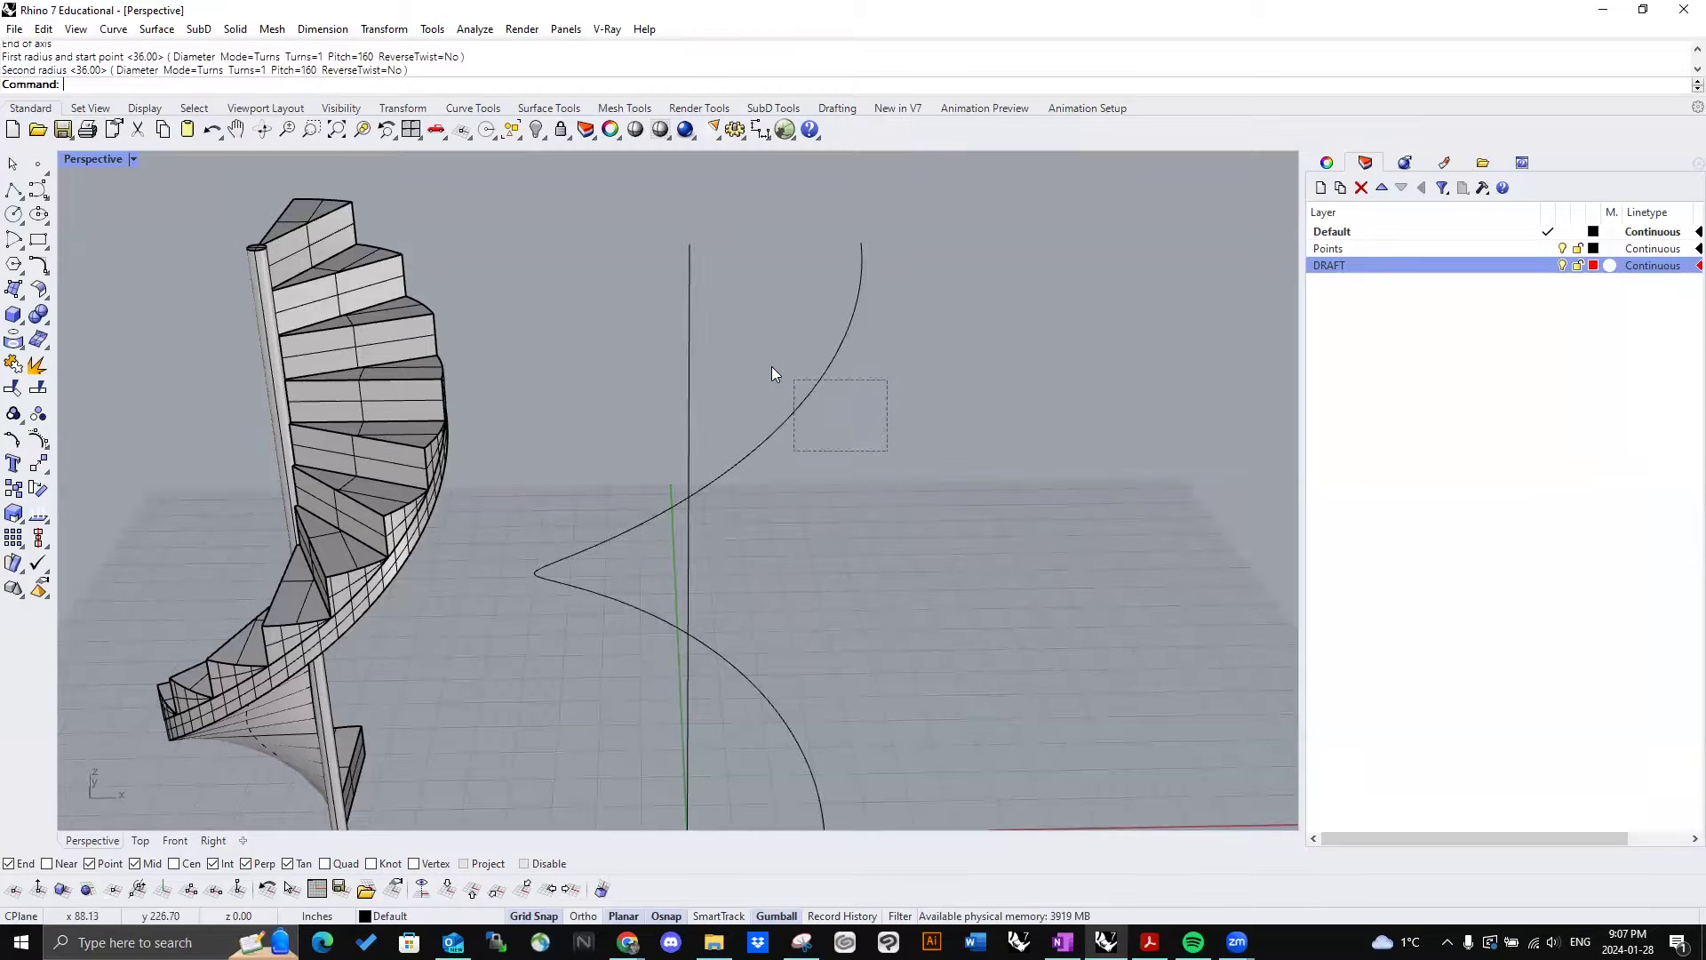
Step: Divide both the spiral and the vertical axis line into 16 segments with point markers
scroll(865, 462, "down", 2)
left_click_drag(772, 367, 652, 332)
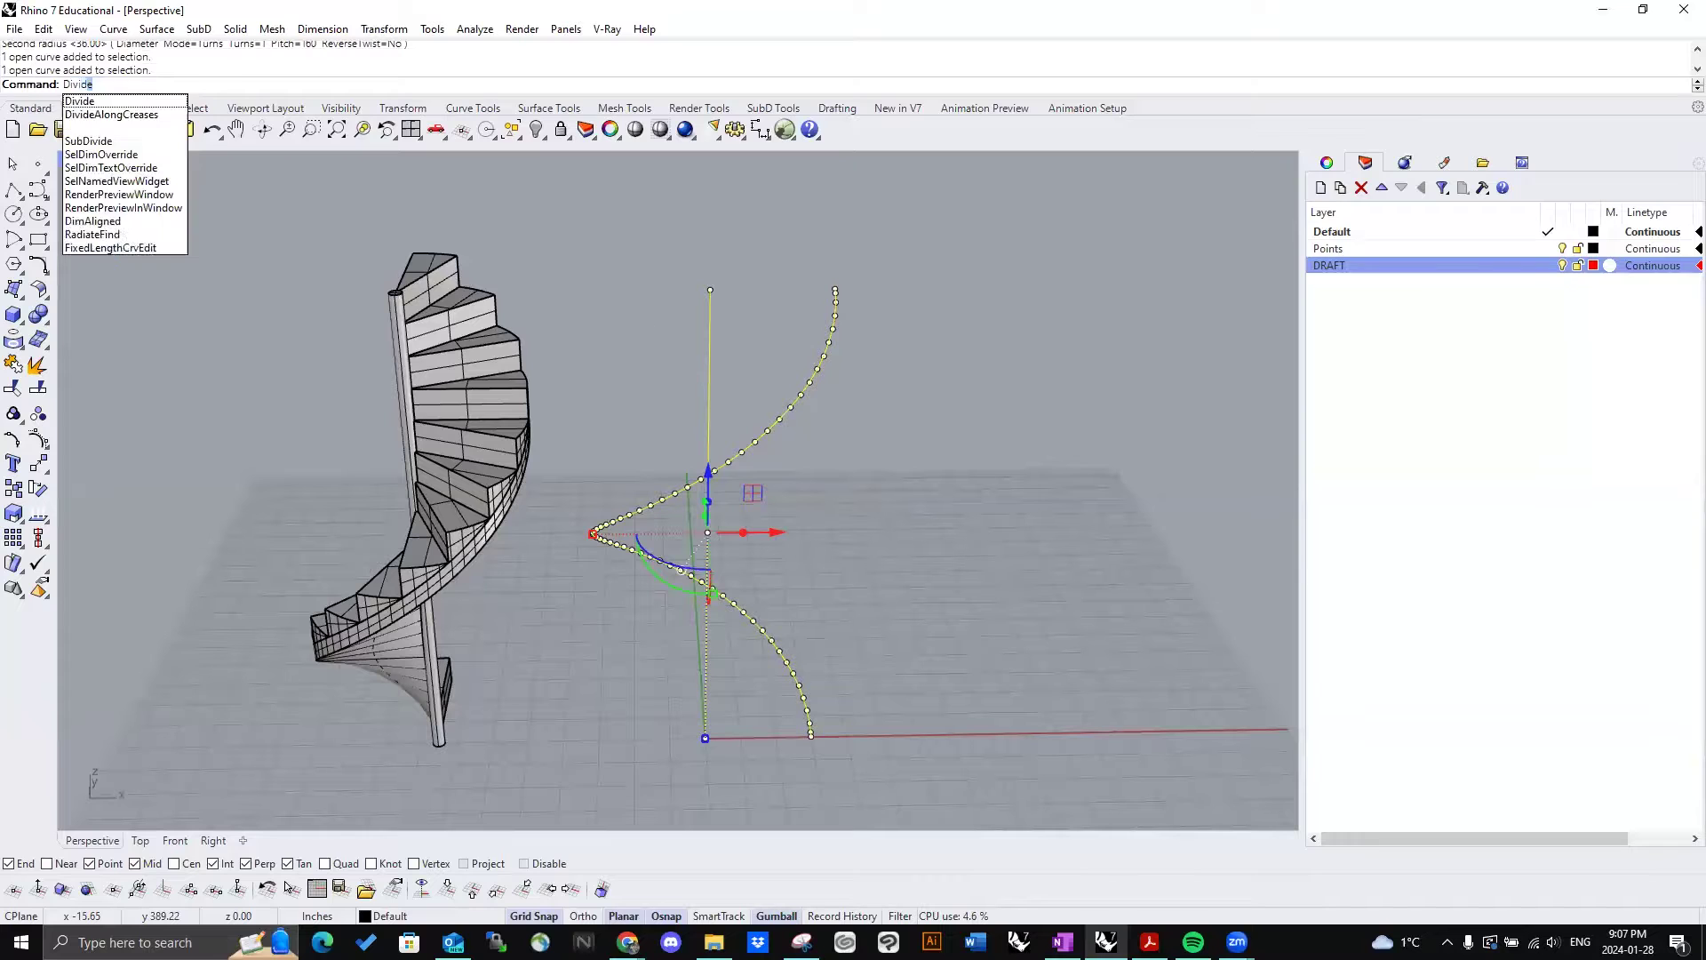
key("Return")
scroll(789, 375, "up", 2)
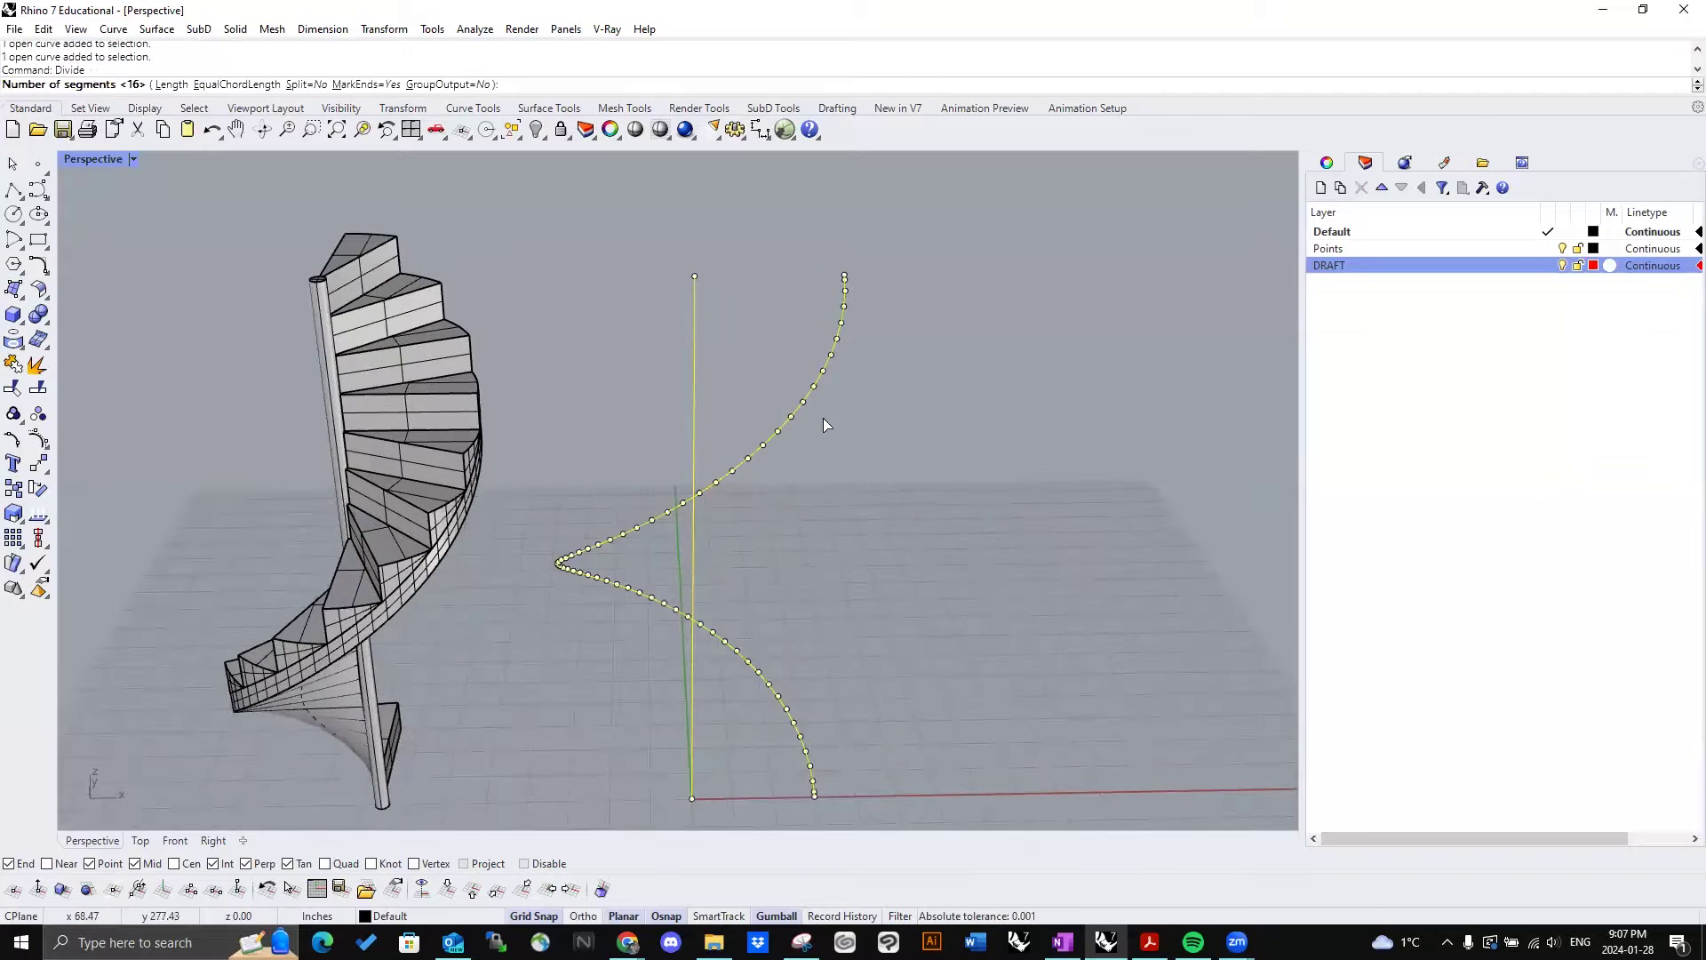
key("Return")
key("Escape")
Step: Select the spiral curve and zoom the view to the selection to inspect the division points
scroll(716, 475, "down", 1)
scroll(716, 475, "down", 4)
right_click_drag(716, 475, 788, 693)
scroll(581, 357, "up", 6)
right_click_drag(677, 592, 668, 505)
left_click_drag(790, 602, 724, 533)
type("z")
key("Return")
key("Escape")
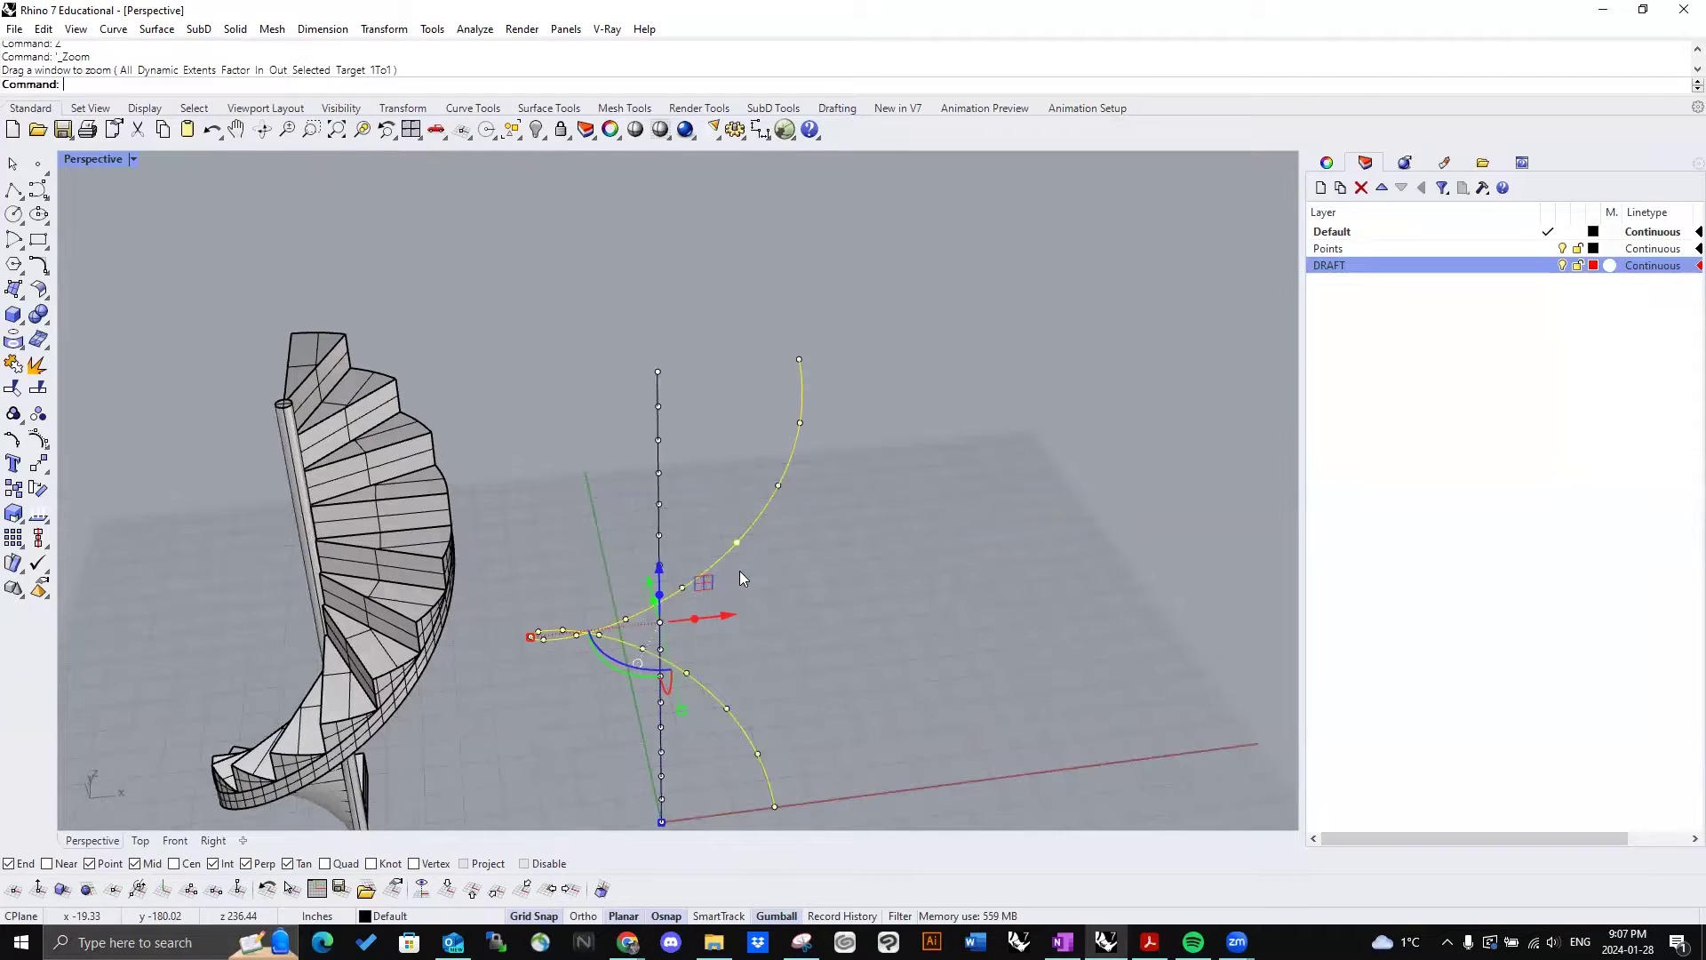
type("ZS")
key("Return")
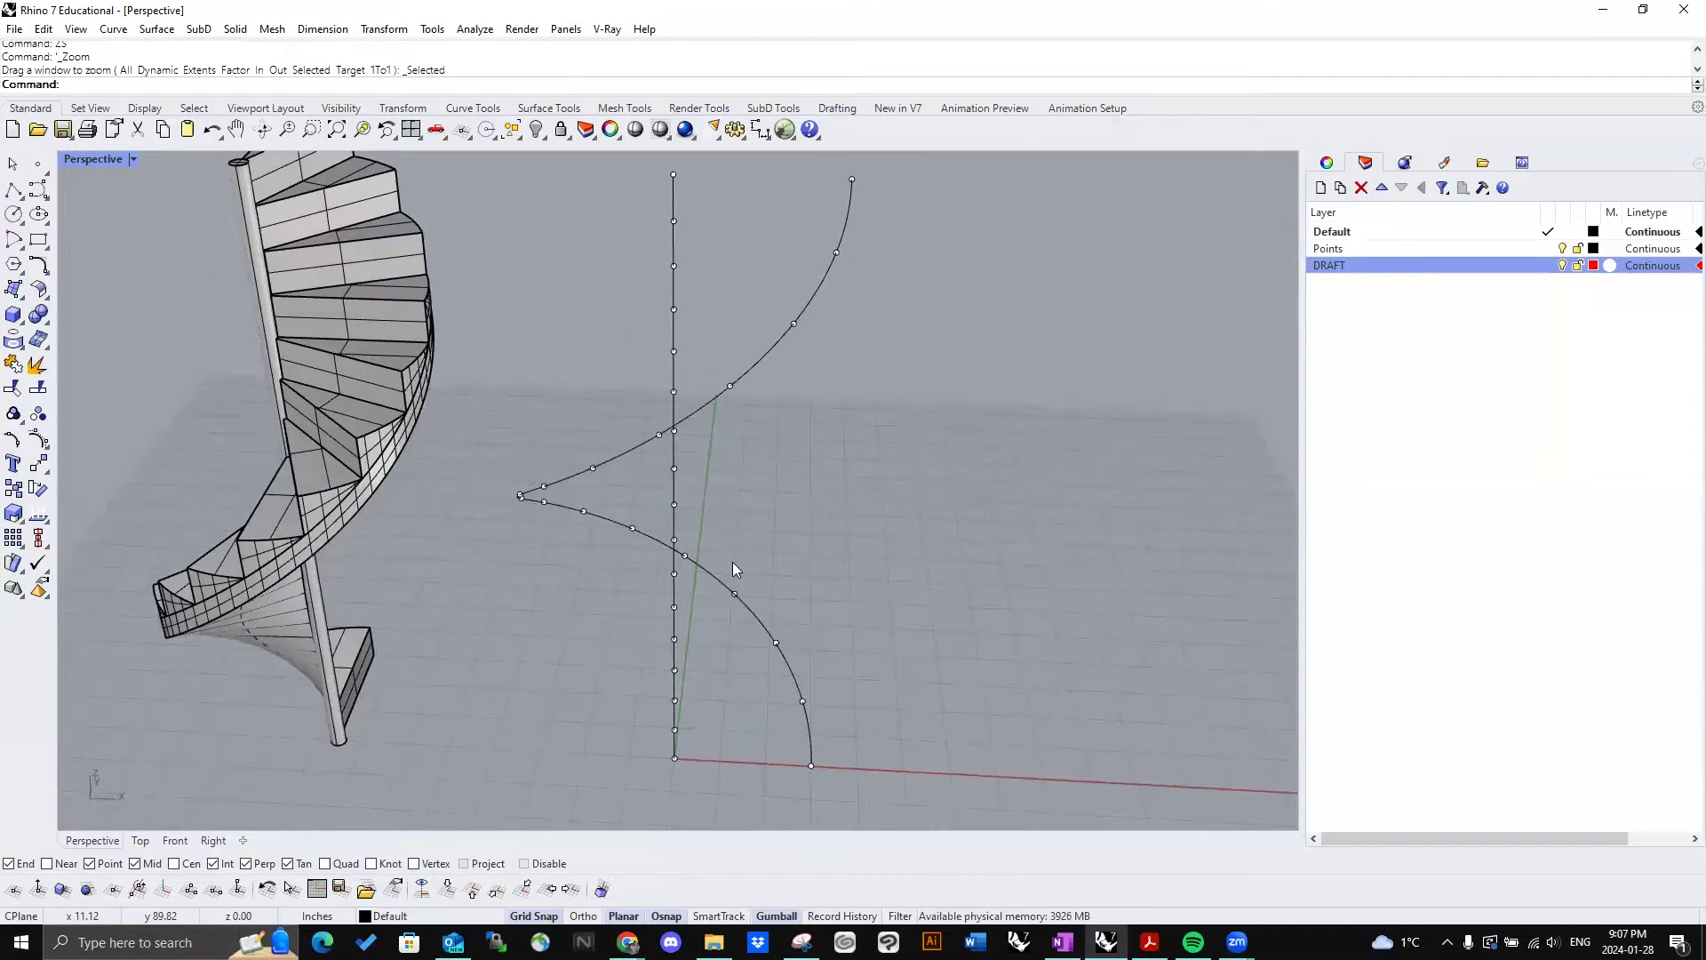
Step: Measure the distance between two neighbouring division points on the vertical axis line
type("Distance")
key("Return")
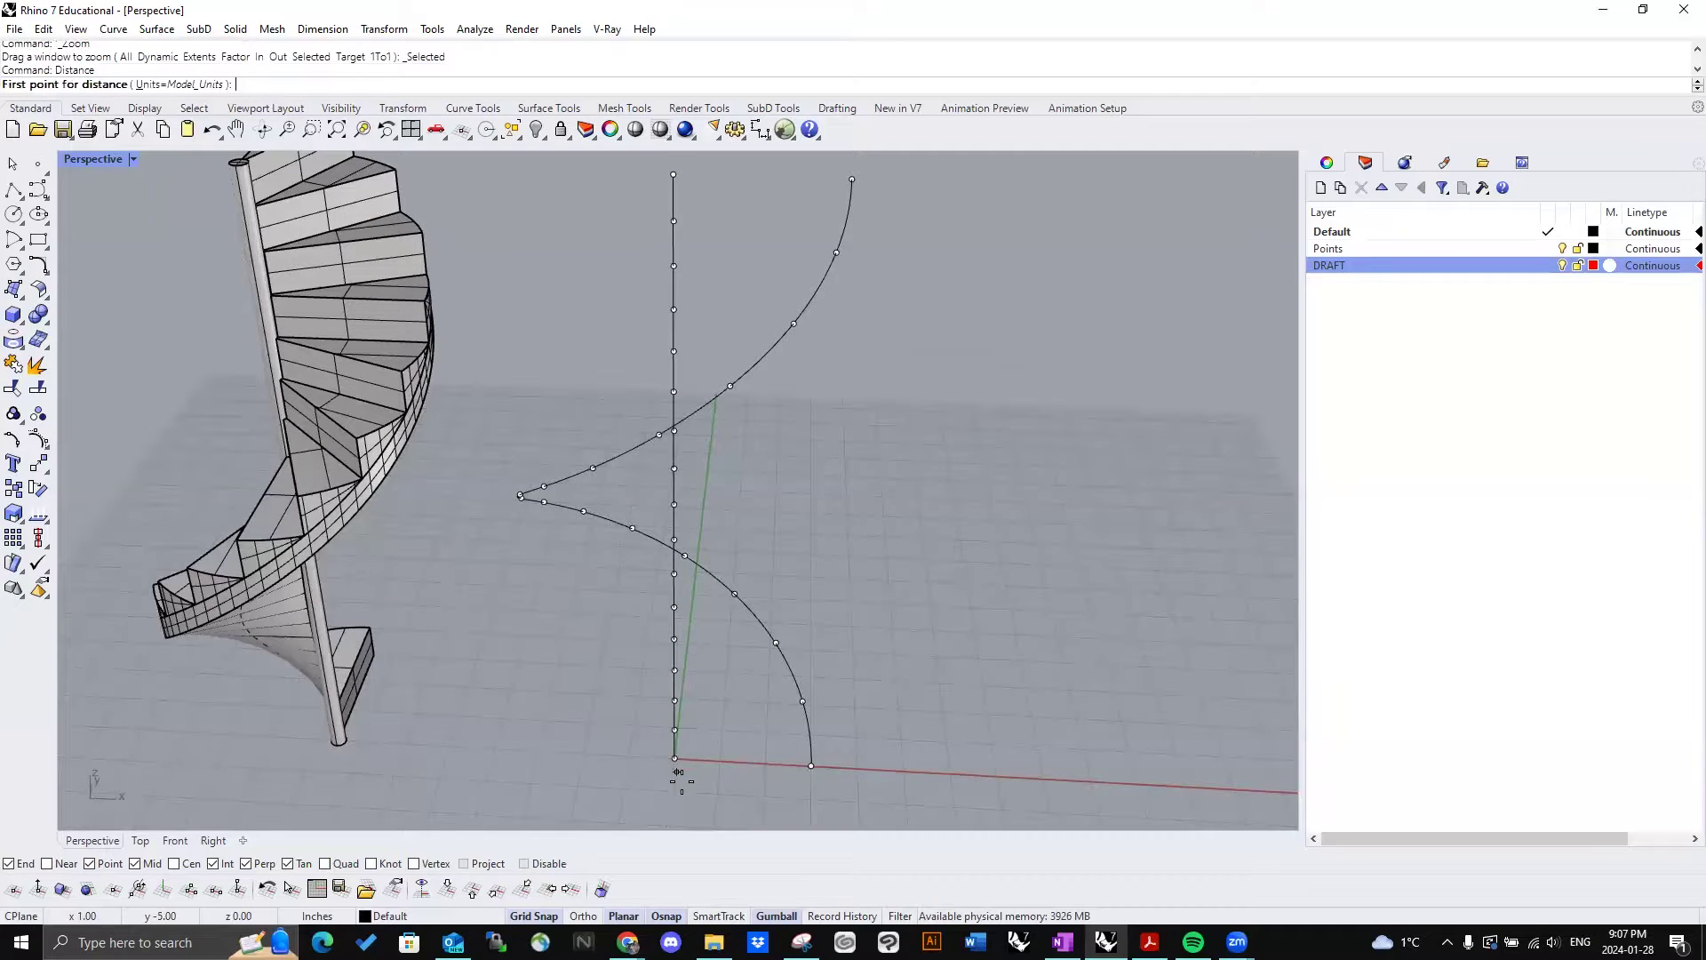
scroll(678, 773, "up", 5)
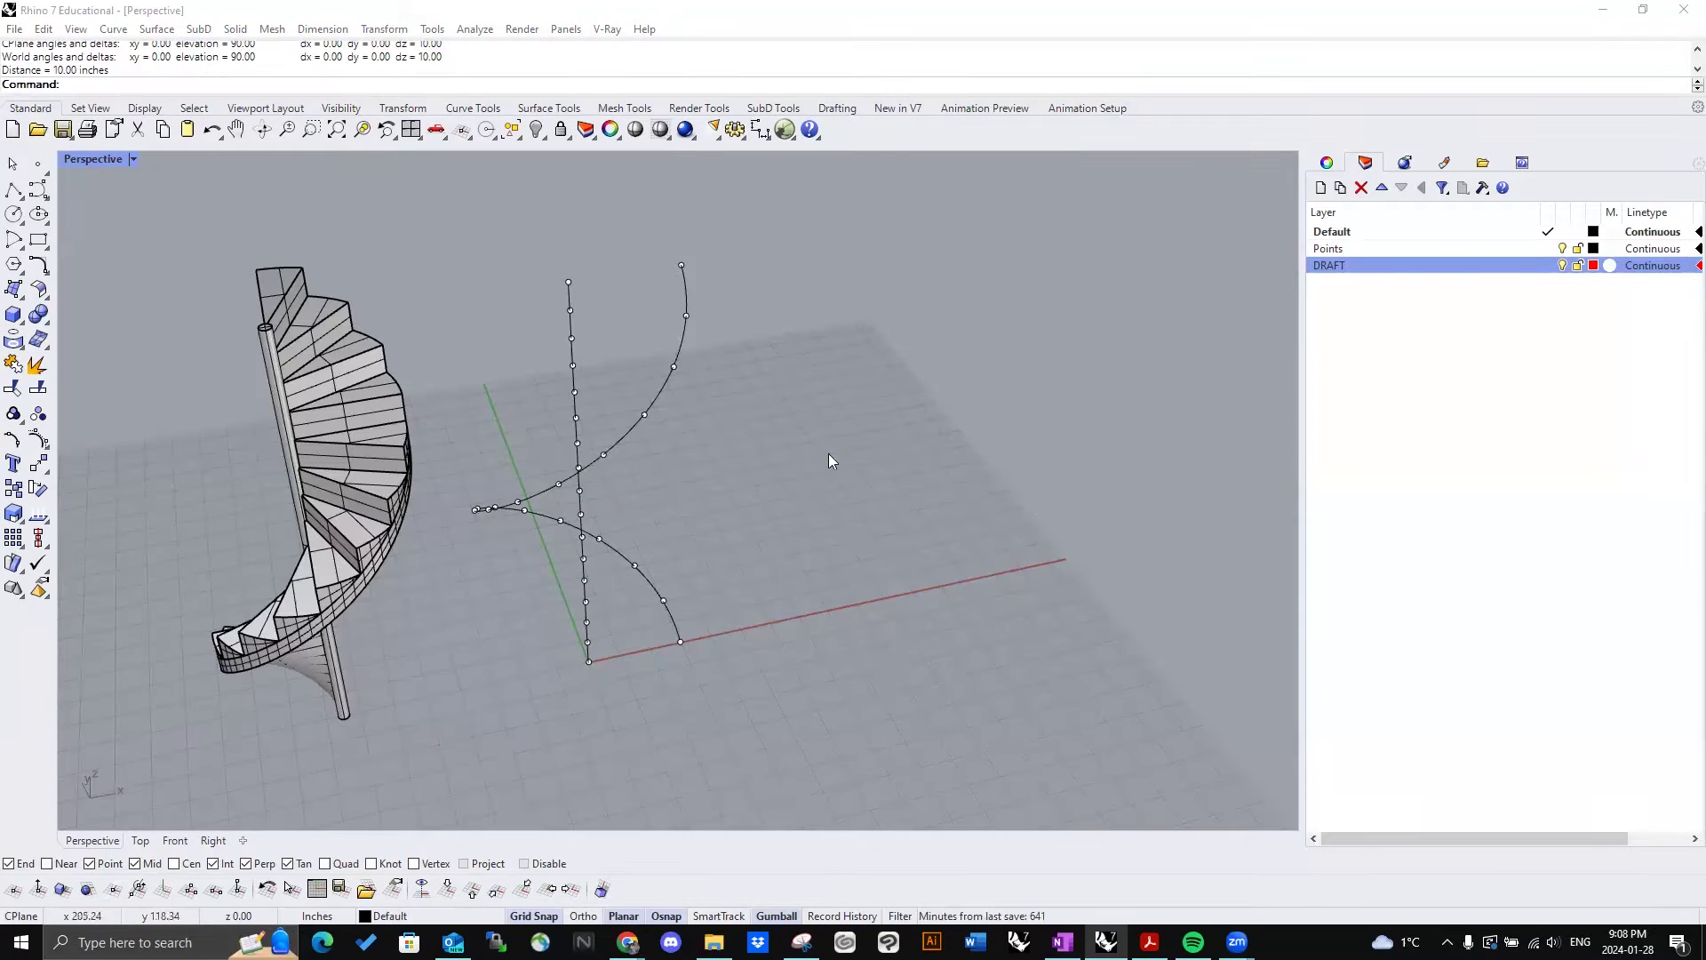
Step: Examine how the division points on the axis line correspond to those on the spiral
scroll(519, 506, "up", 3)
right_click_drag(581, 516, 611, 539)
right_click_drag(782, 566, 773, 551, "shift")
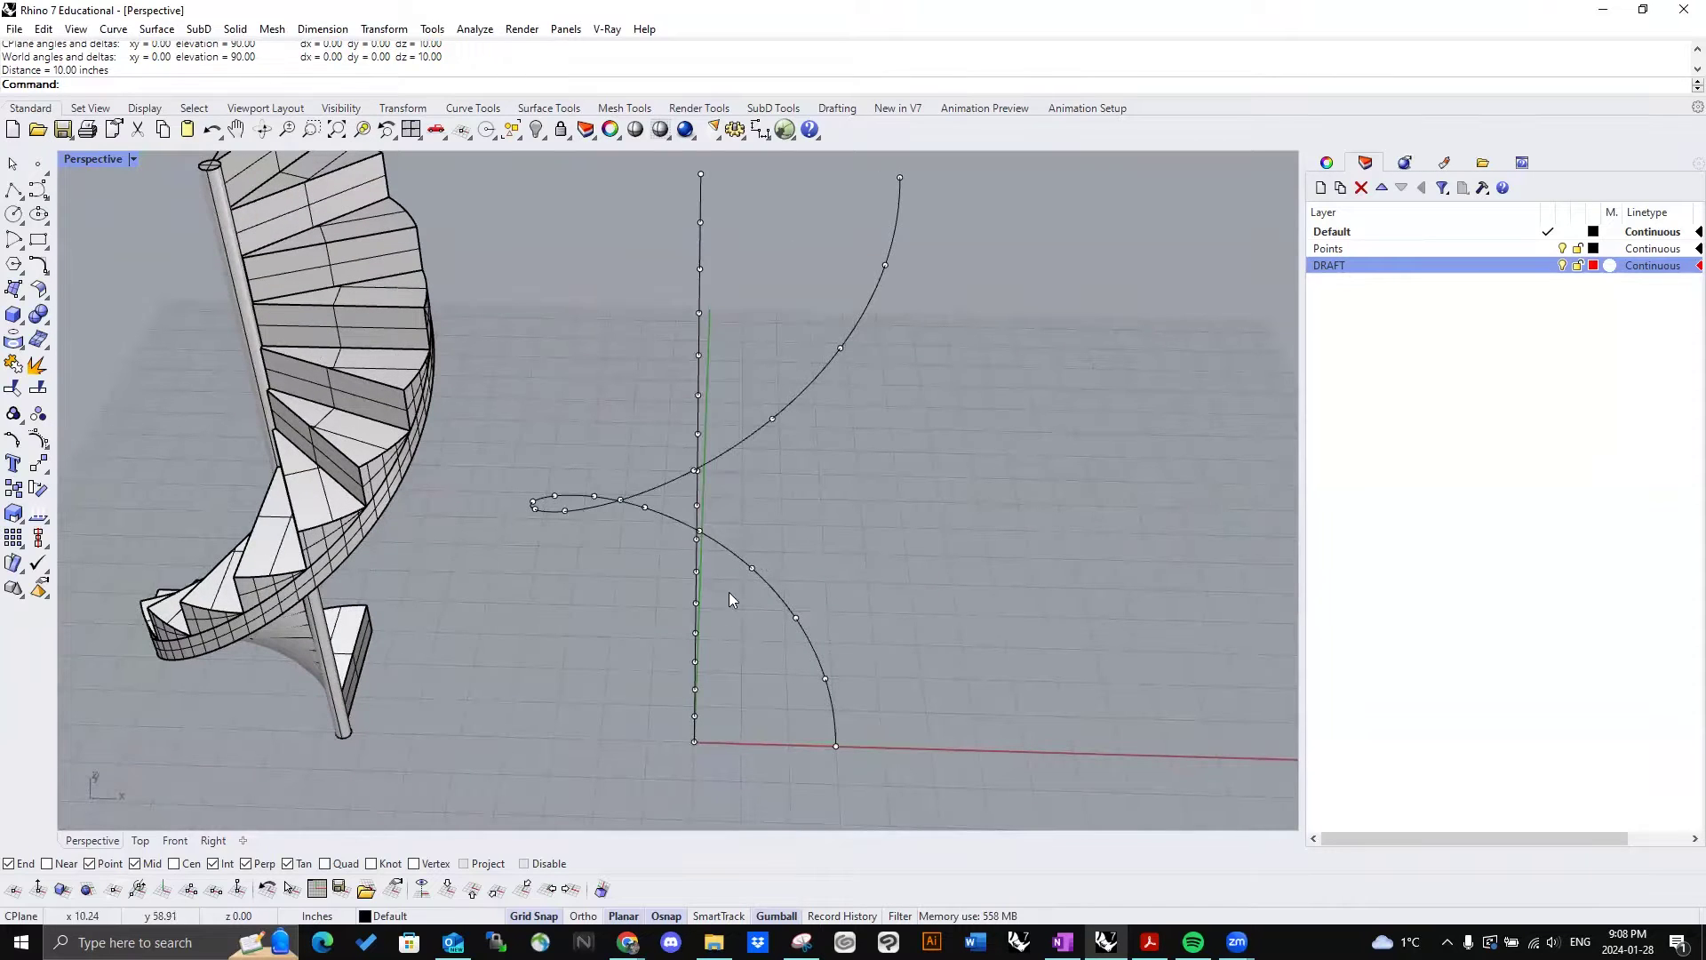
right_click_drag(702, 655, 712, 595)
scroll(713, 596, "up", 4)
scroll(618, 541, "down", 6)
right_click_drag(618, 540, 669, 570)
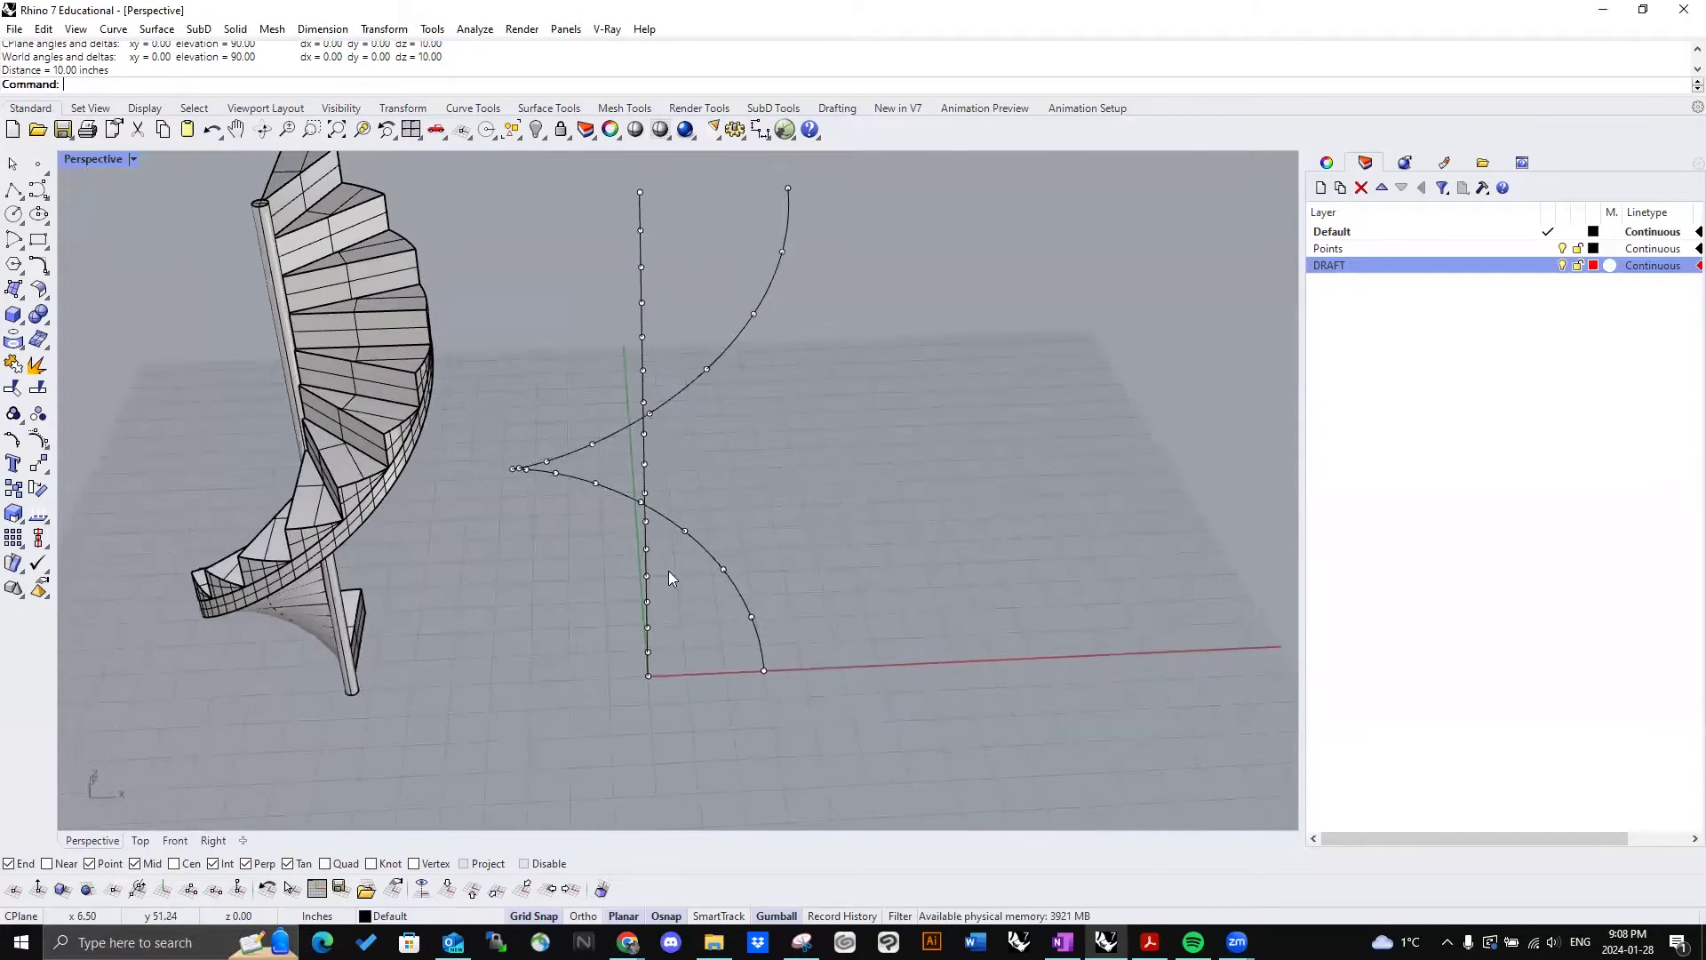
right_click_drag(816, 374, 702, 391)
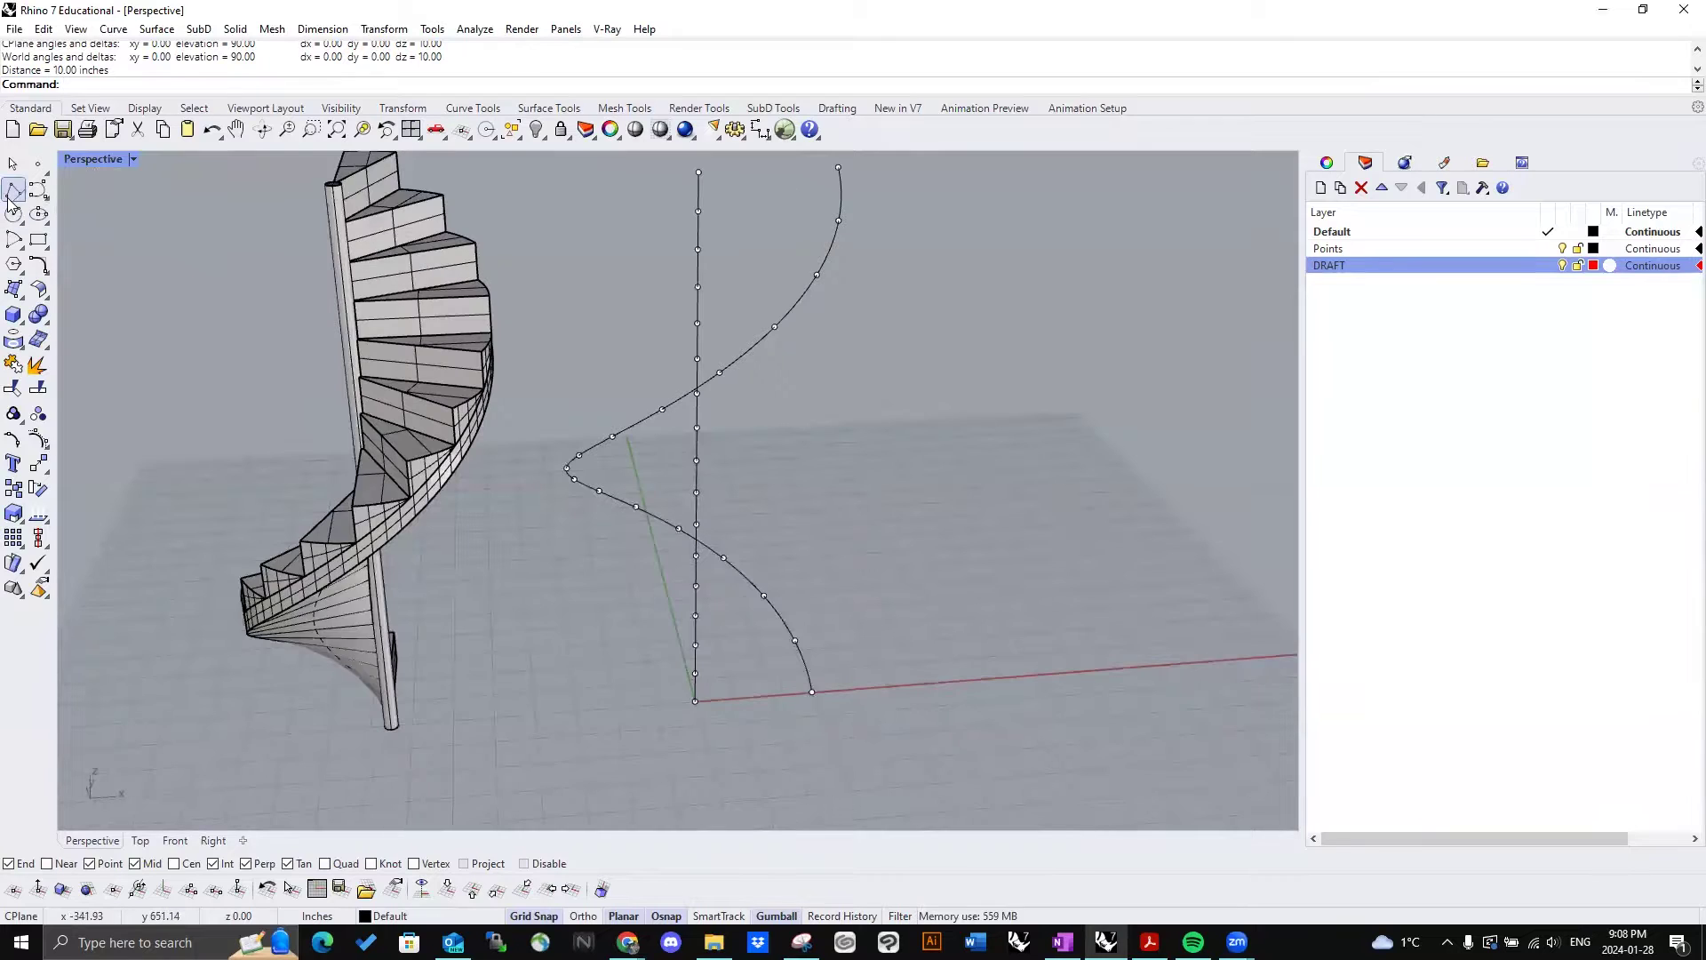
Step: Draw separate straight lines joining the two lowest division points of the axis line to their matching points on the spiral
left_click(13, 190)
scroll(694, 718, "up", 4)
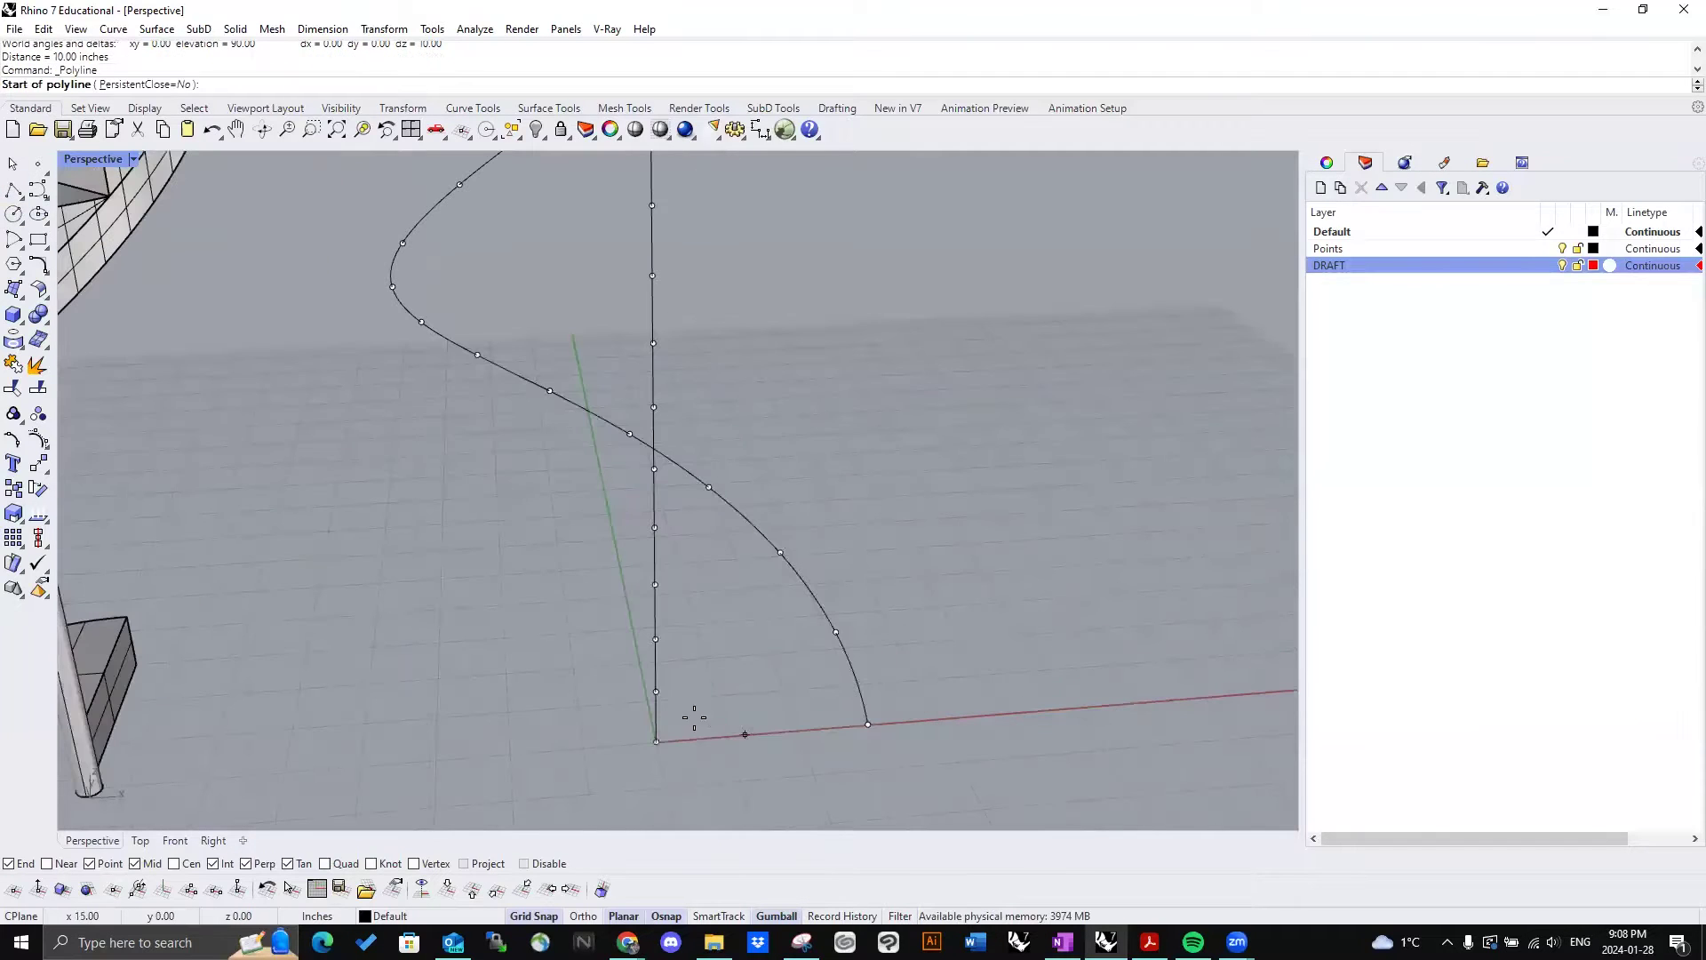
left_click(654, 742)
right_click_drag(903, 735, 817, 685)
left_click(622, 565)
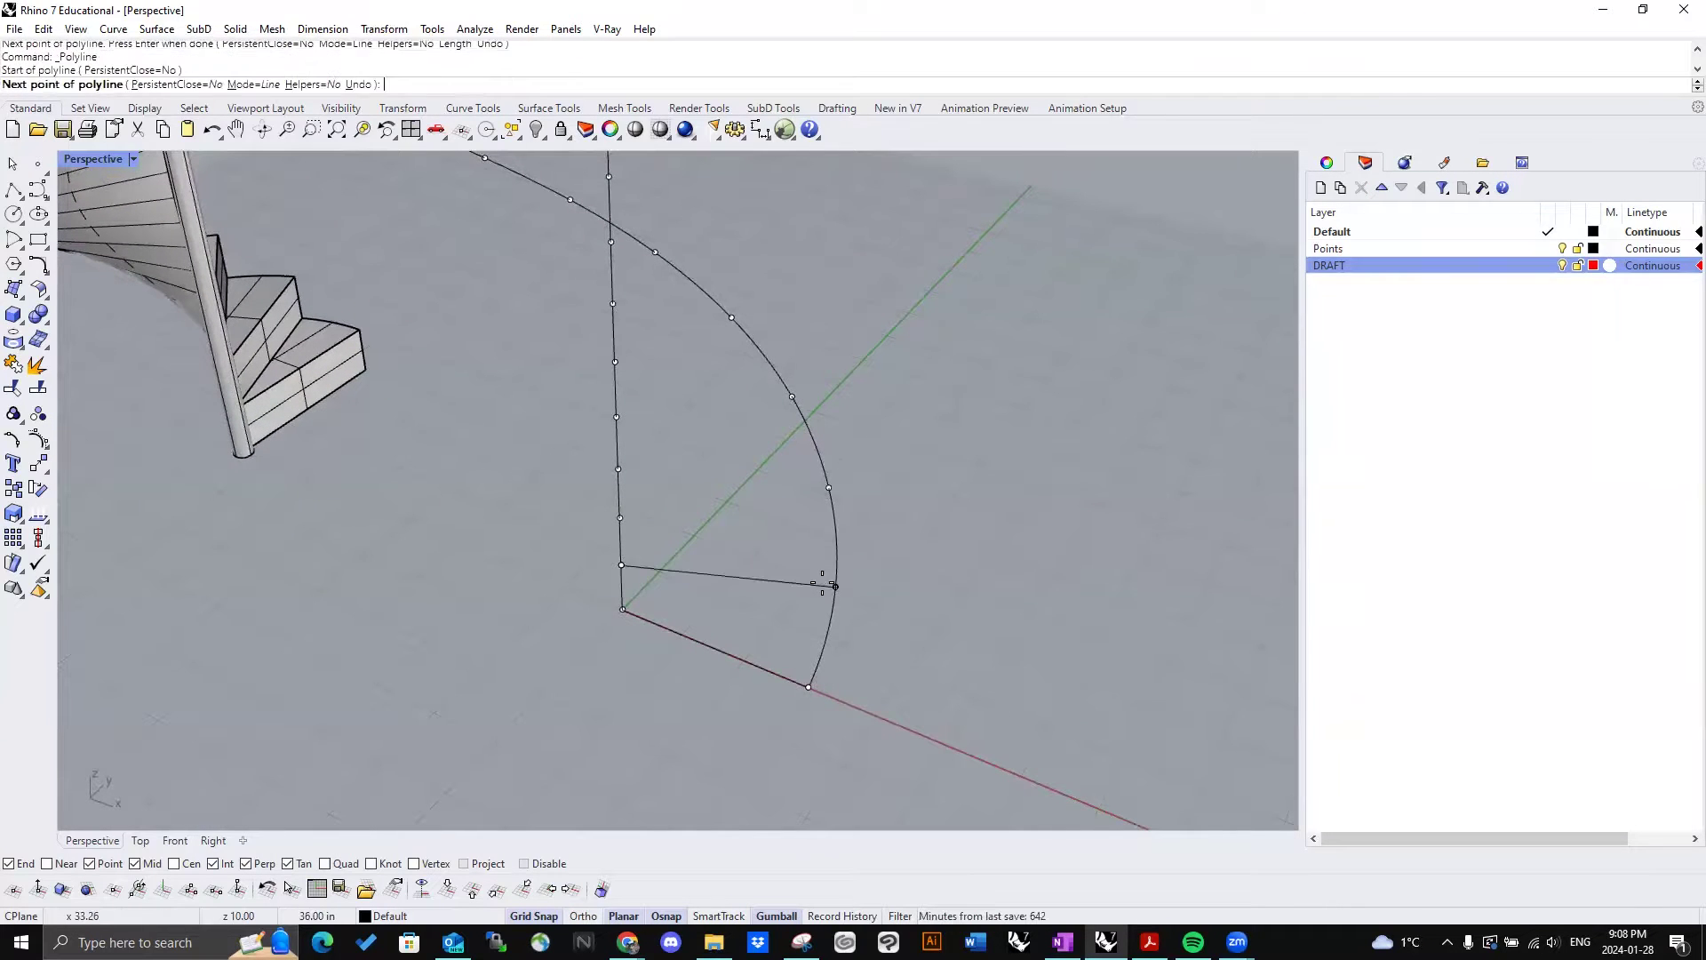
key("ctrl+z")
left_click(841, 588)
key("Return")
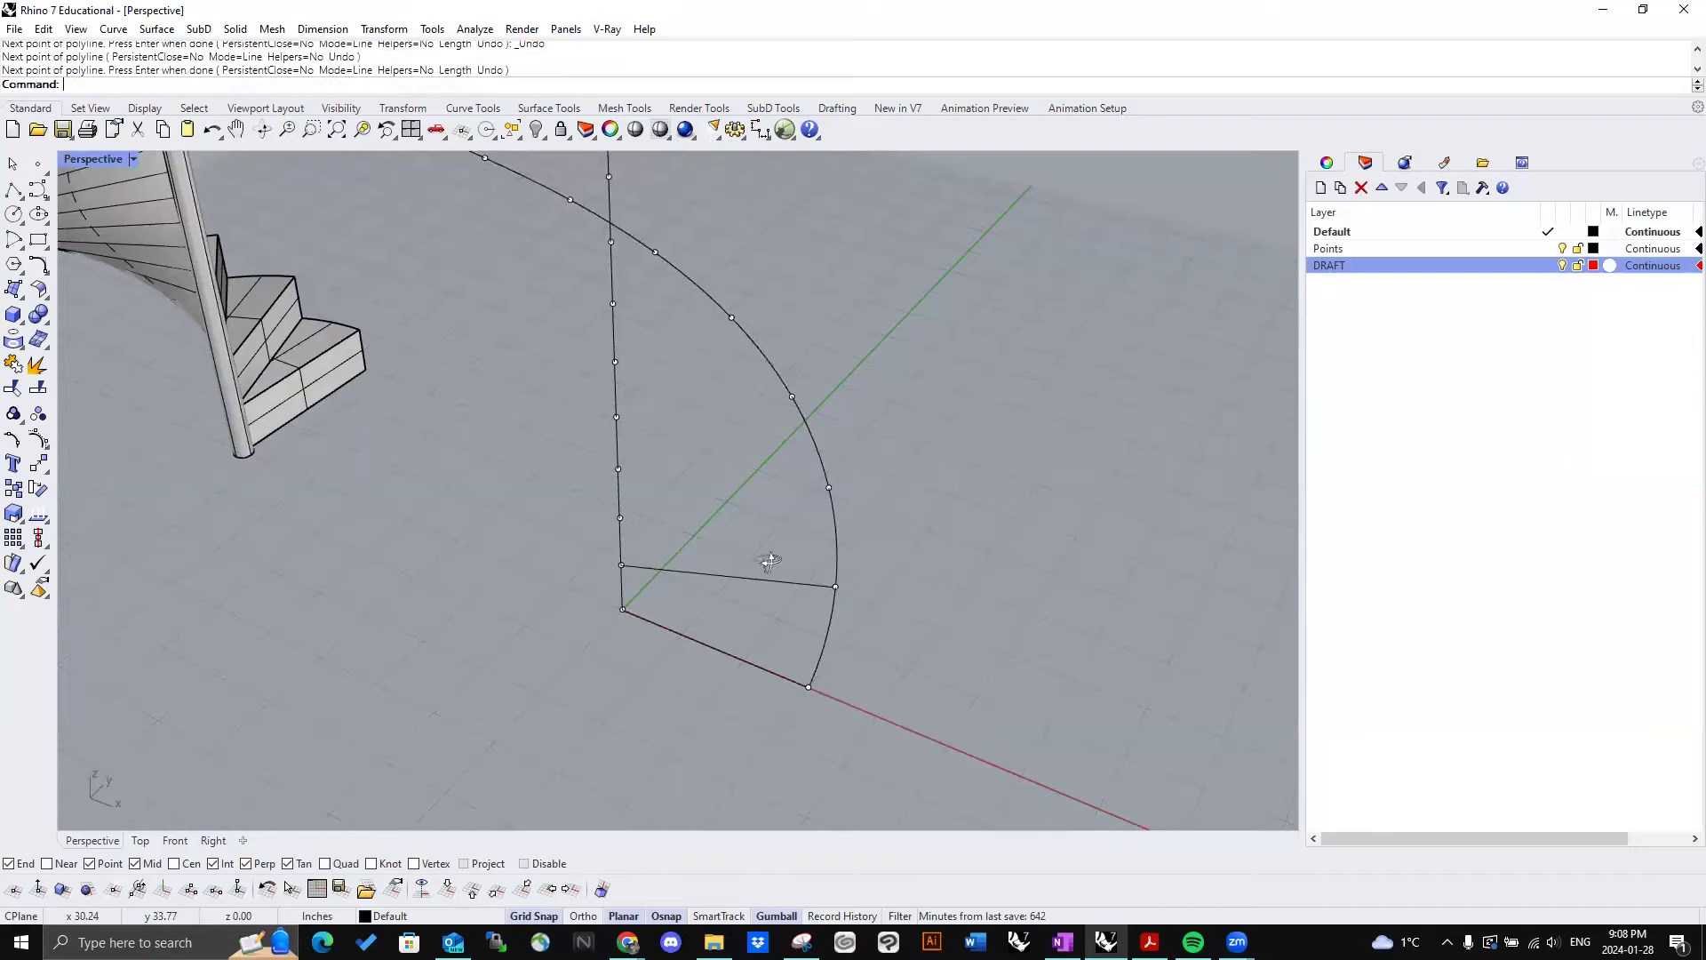
Step: Draw a line from the axis line's third division point to the third point on the spiral
right_click_drag(769, 564, 653, 553)
key("Return")
left_click(684, 504)
left_click(869, 581)
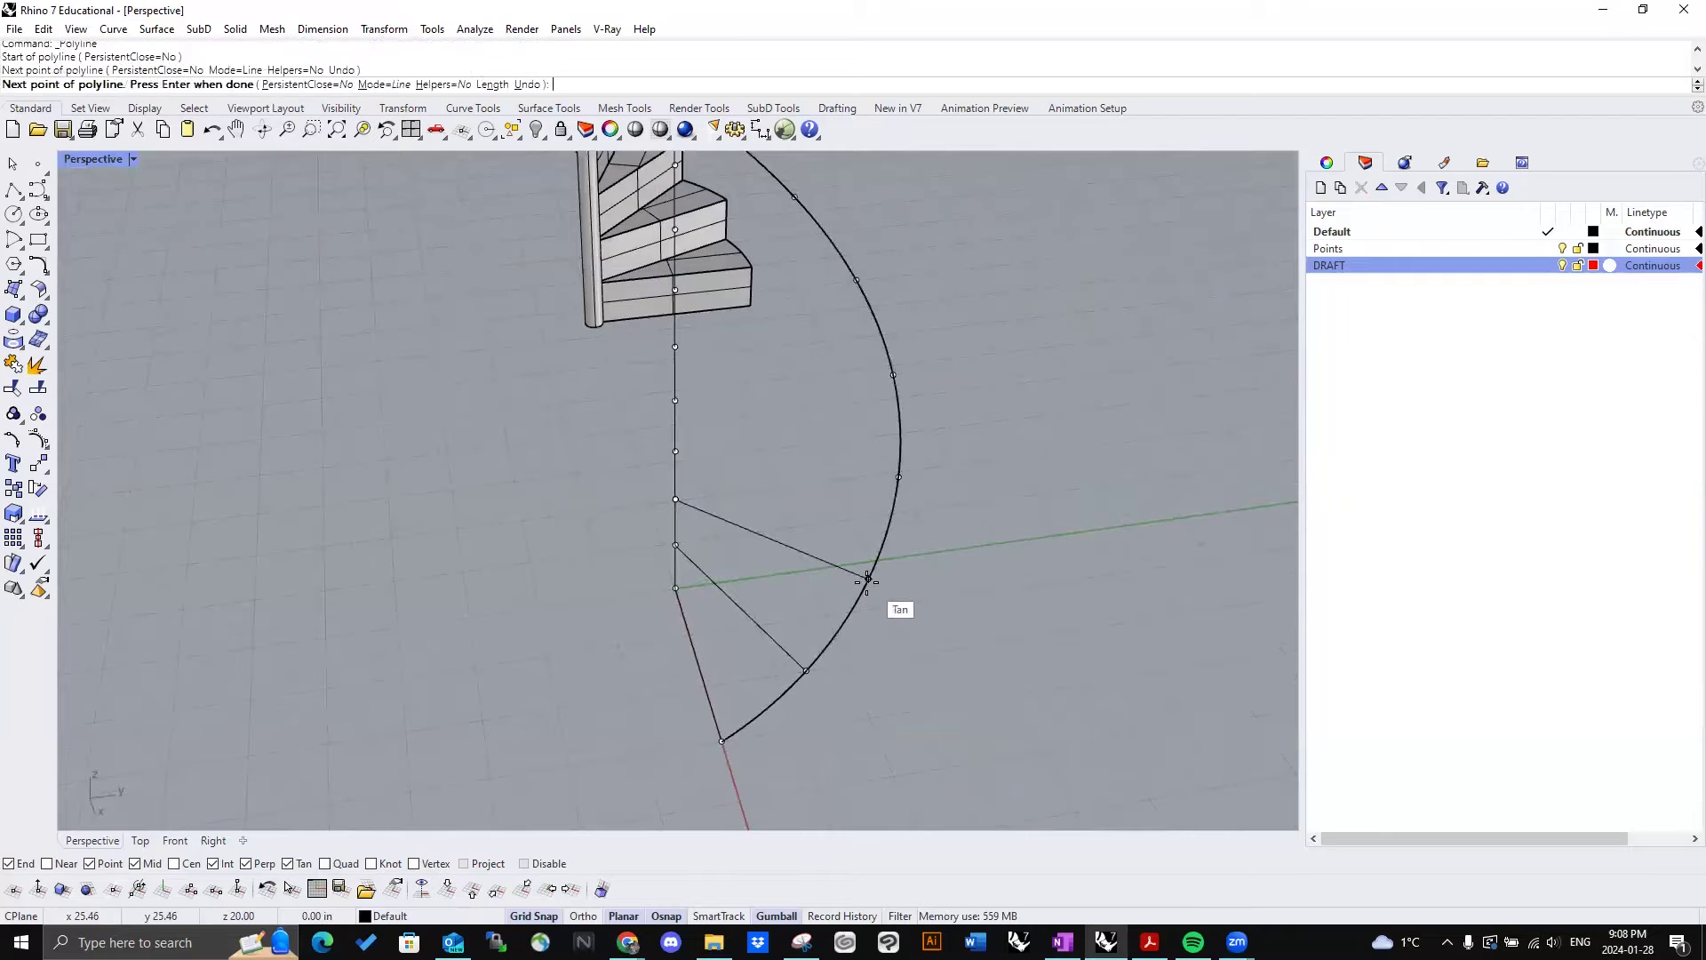
key("Return")
Step: Connect the fourth and fifth division points of the axis line to their matching spiral points with separate lines
mouse_move(775, 472)
right_mouse_down()
mouse_move(751, 635)
mouse_move(655, 598)
right_mouse_up()
key("Return")
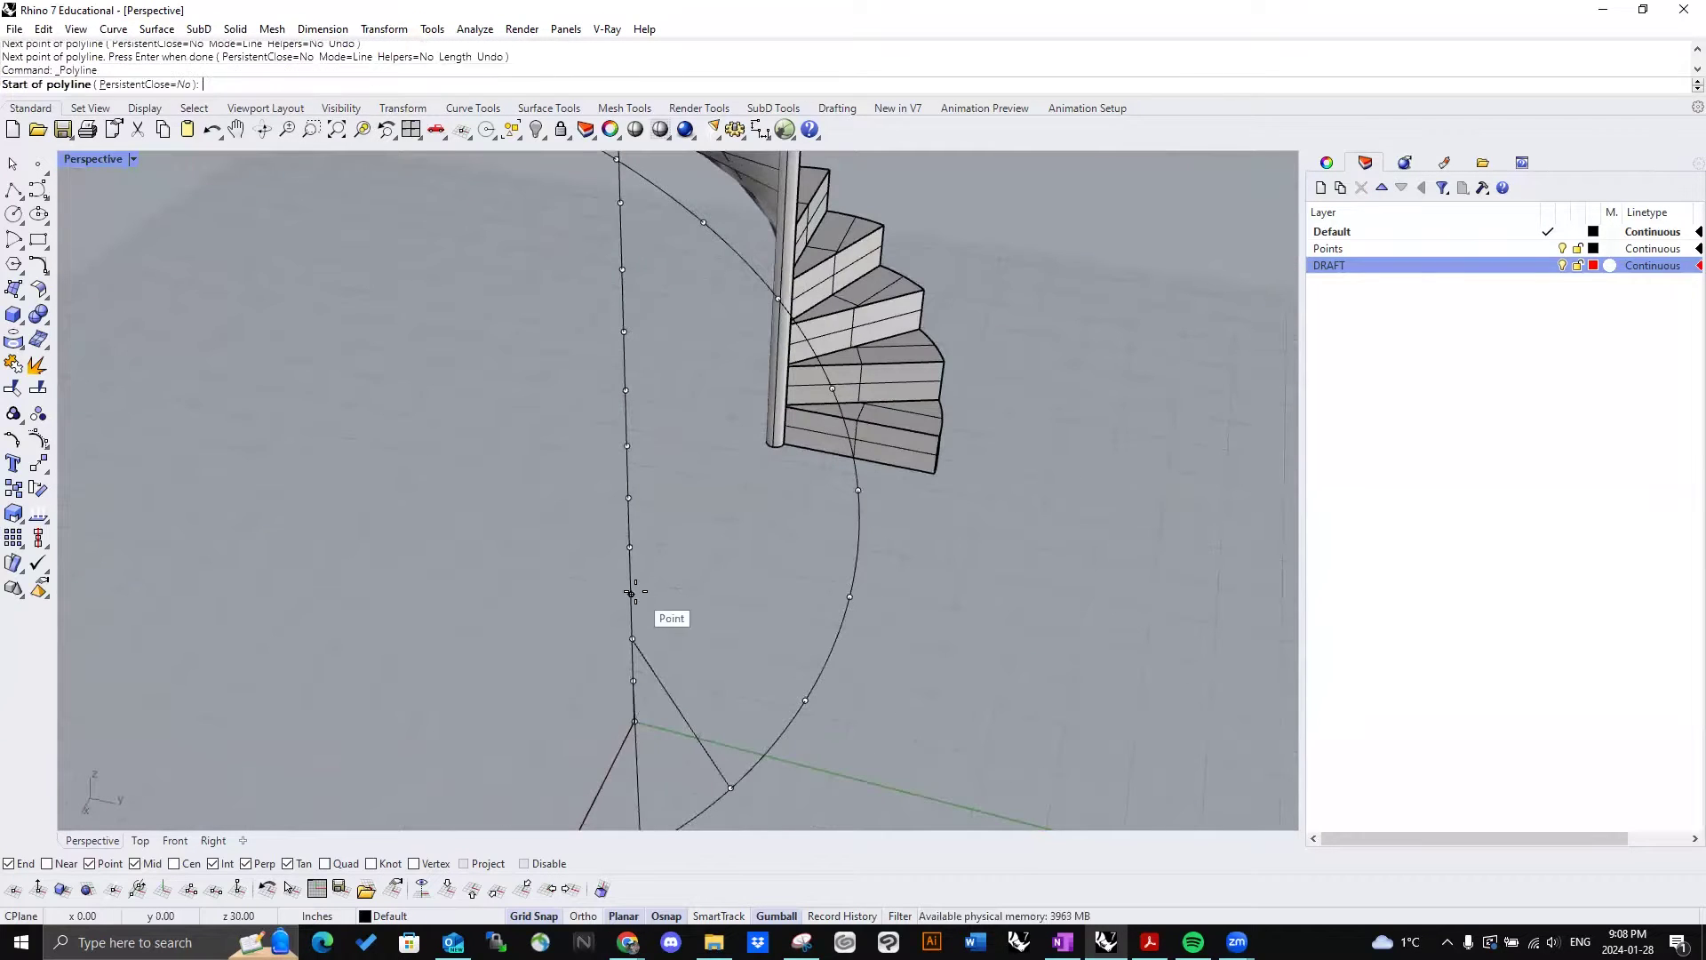
left_click(632, 592)
key("Escape")
right_click_drag(716, 553, 649, 575)
key("Return")
left_click(643, 571)
left_click(824, 693)
key("Return")
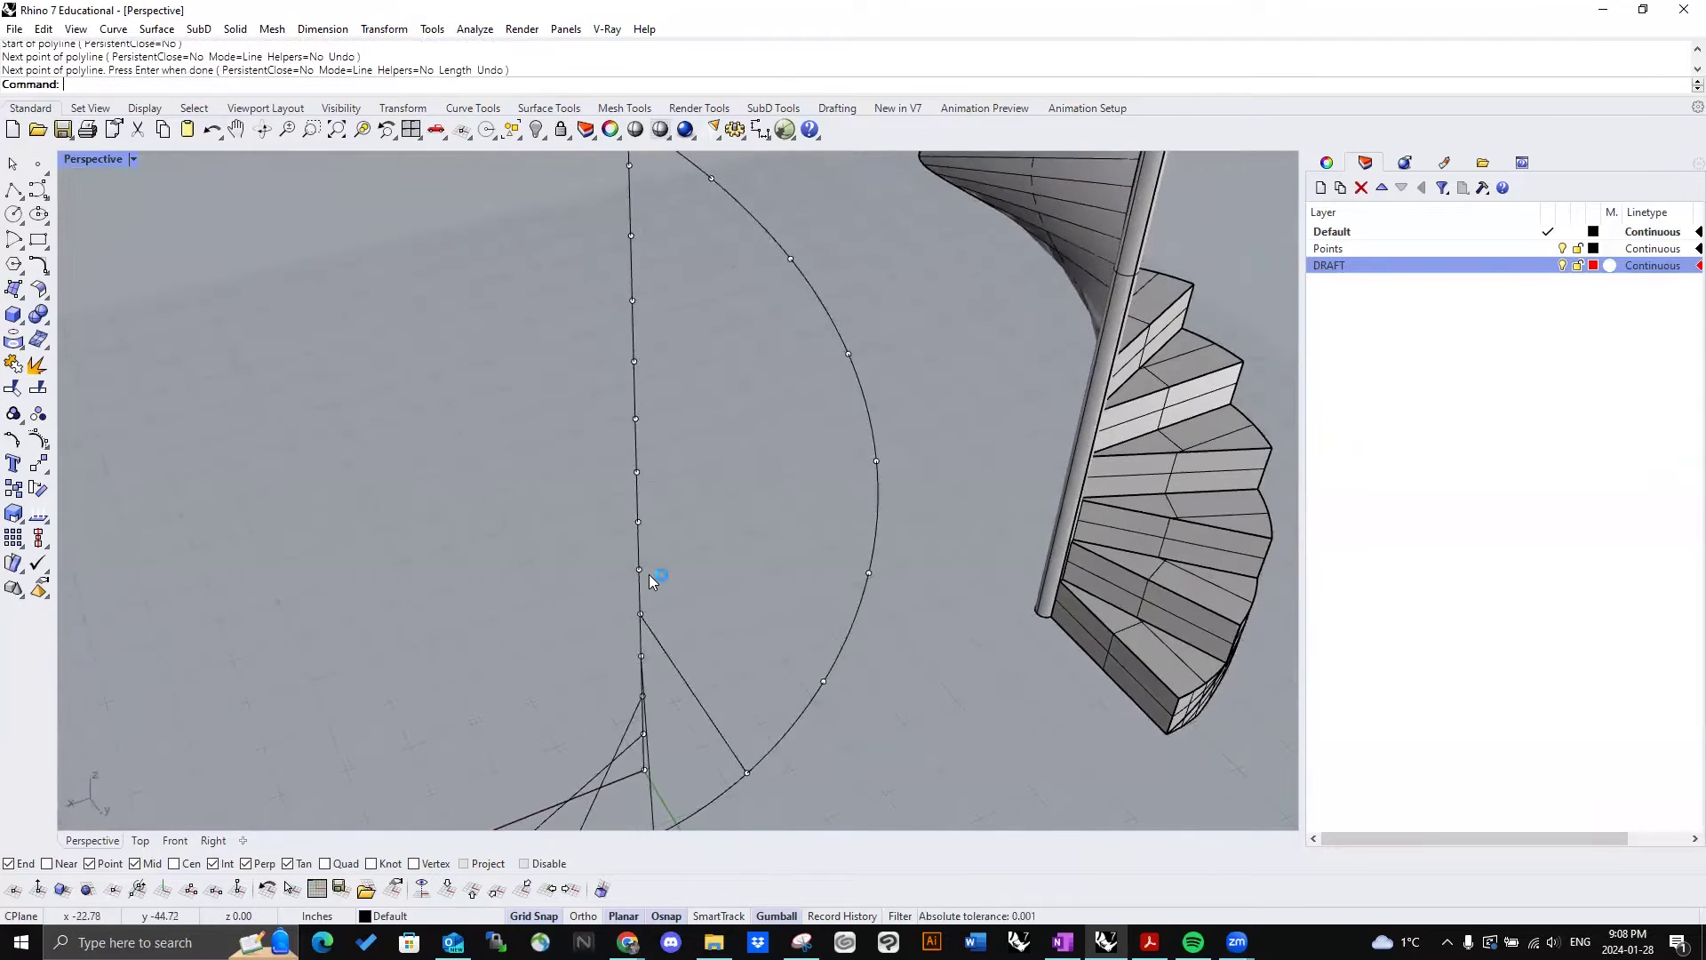
Step: Draw separate lines joining the sixth and seventh division points of the axis line to their matching points on the spiral
key("Return")
left_click(642, 570)
left_click(824, 682)
key("Escape")
mouse_move(707, 560)
right_mouse_down()
mouse_move(674, 677)
mouse_move(696, 520)
right_mouse_up()
key("Return")
left_click(639, 585)
left_click(849, 678)
key("Return")
Step: Draw separate lines from the axis line's eighth and ninth division points to the corresponding spiral points
mouse_move(802, 599)
right_mouse_down()
mouse_move(742, 636)
mouse_move(622, 568)
mouse_move(599, 516)
mouse_move(646, 522)
right_mouse_up()
key("Return")
left_click(598, 522)
left_click(794, 646)
key("Return")
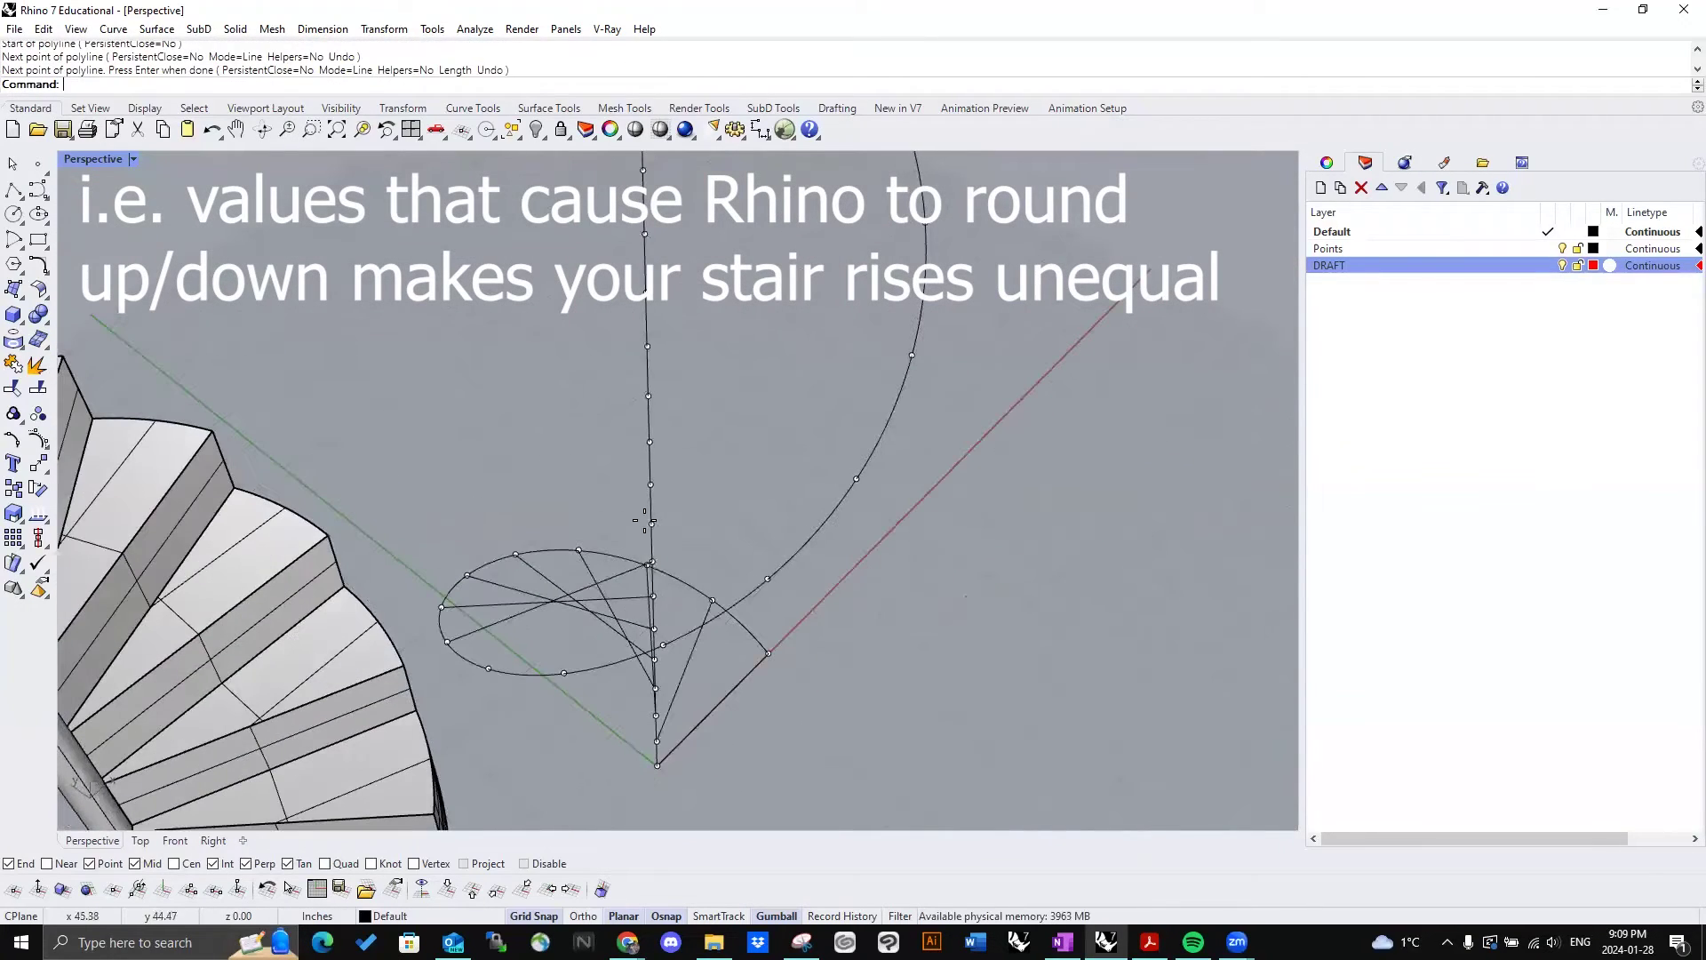
key("Return")
left_click(650, 523)
right_click_drag(710, 569, 932, 661)
left_click(886, 648)
key("Return")
Step: Connect the tenth and eleventh division points of the axis line to their matching spiral points with separate lines
key("Return")
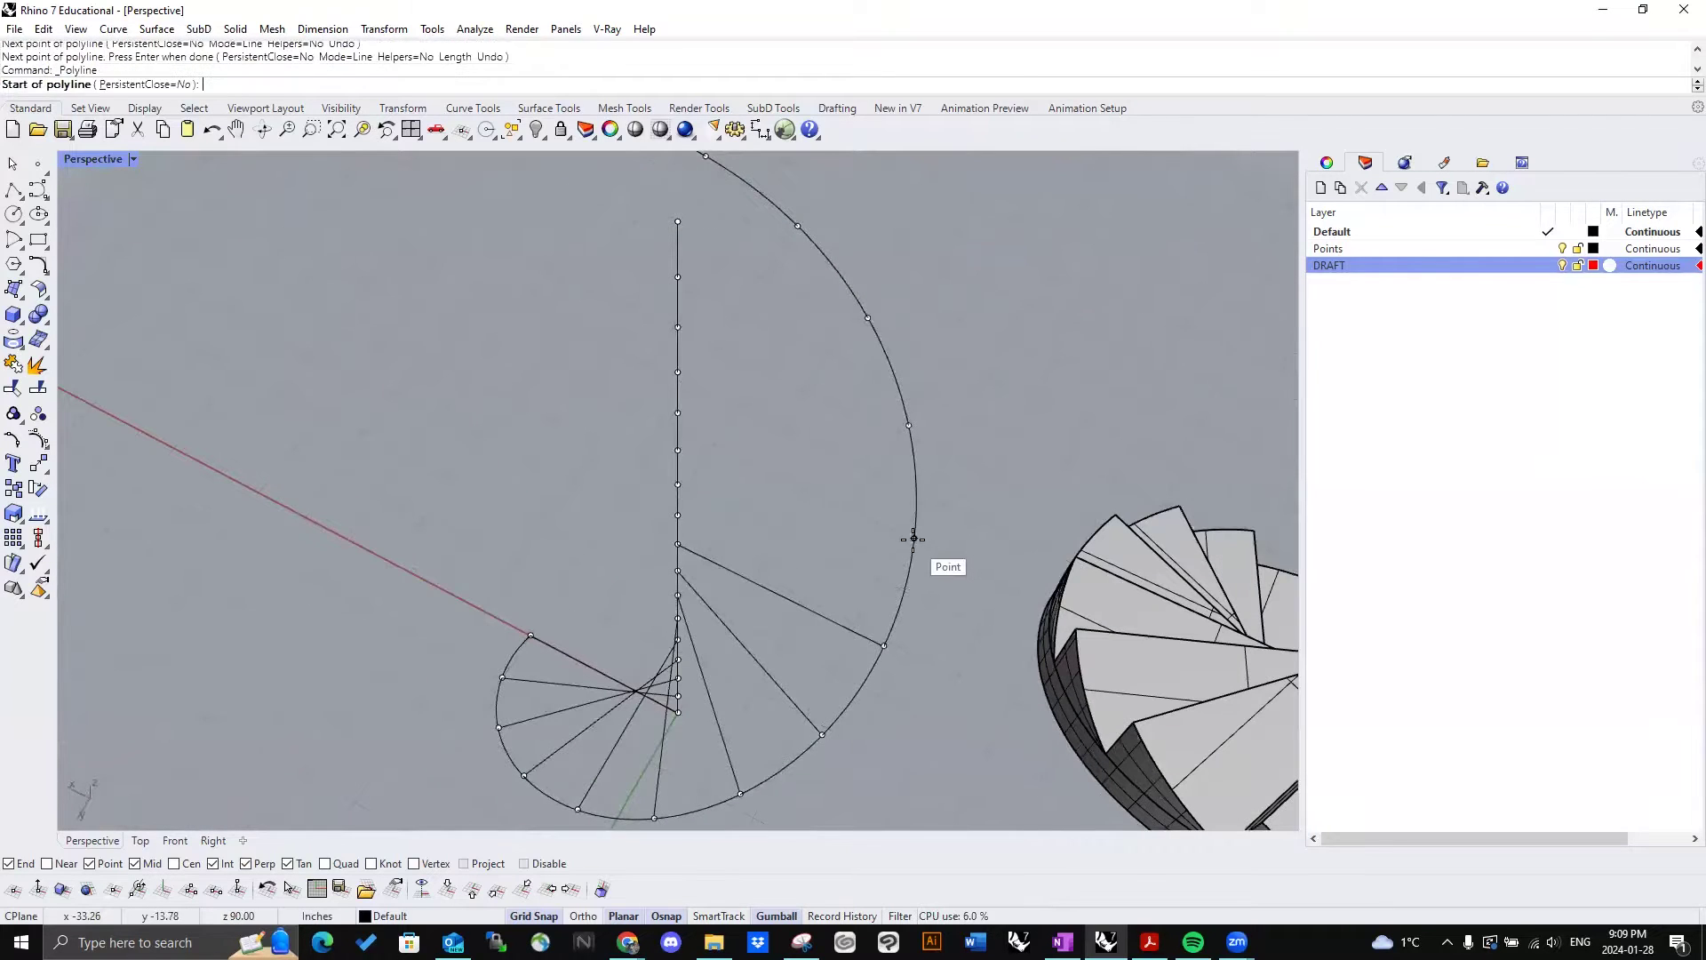
left_click(913, 538)
left_click(678, 514)
key("Return")
mouse_move(746, 480)
right_mouse_down()
mouse_move(761, 544)
mouse_move(692, 579)
right_mouse_up()
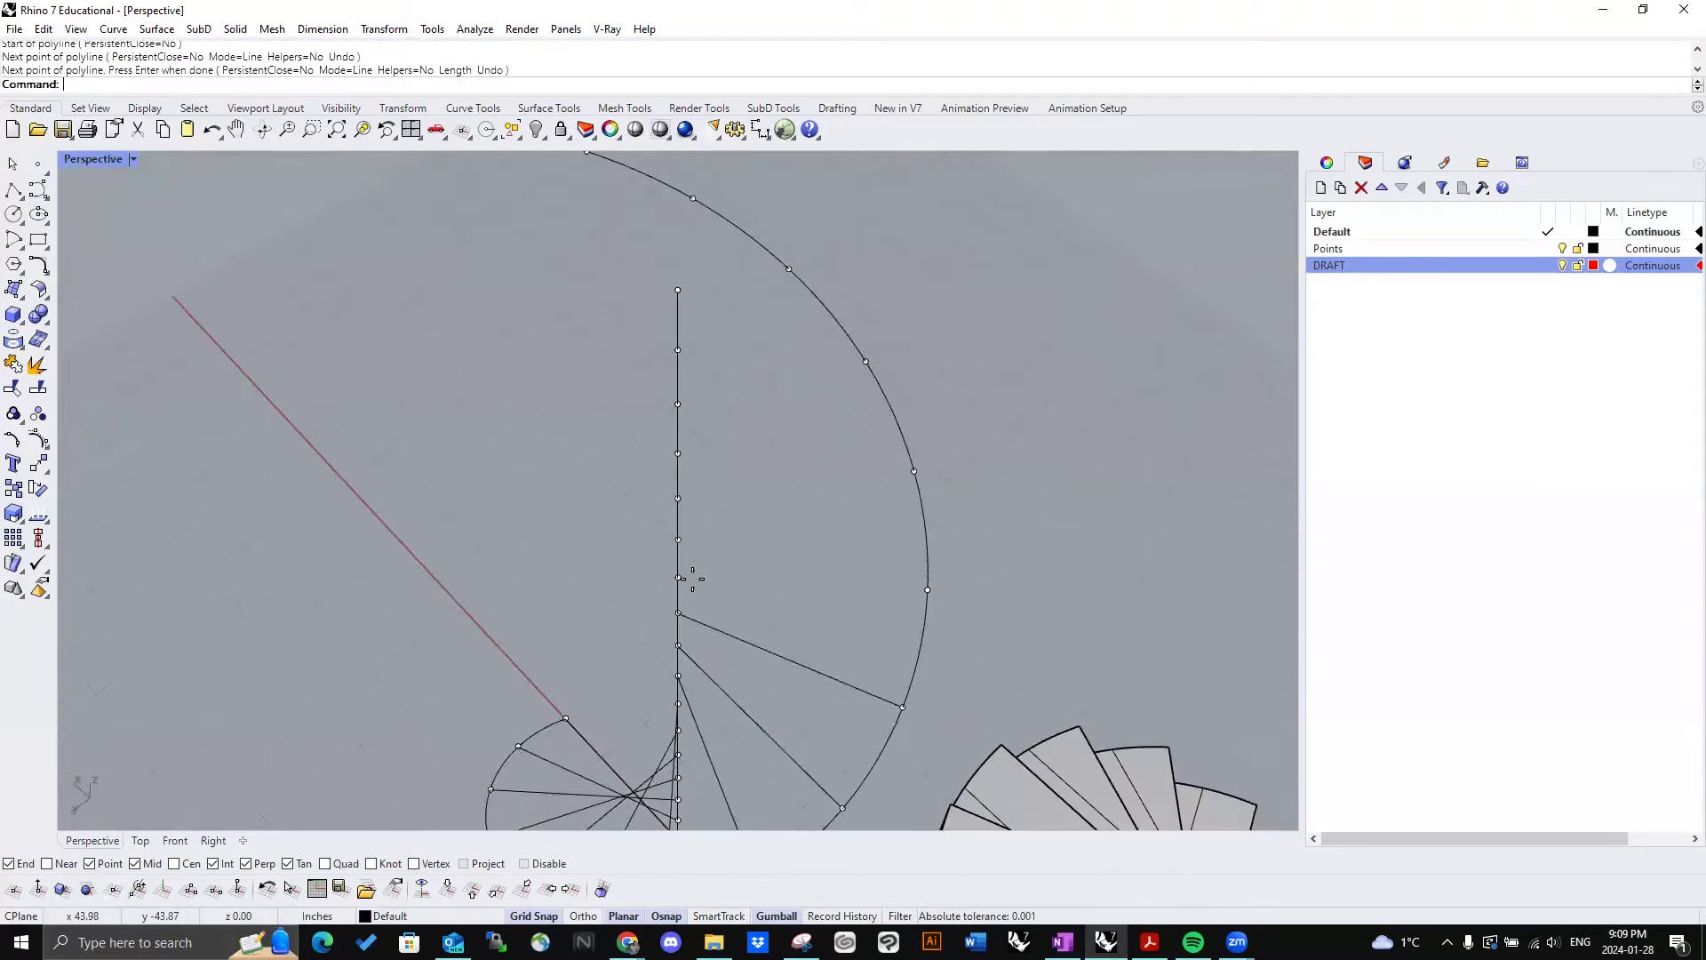
key("Return")
left_click(678, 578)
left_click(926, 589)
key("Return")
Step: Draw separate lines from the twelfth and thirteenth axis division points to the corresponding points on the spiral
mouse_move(861, 478)
right_mouse_down()
mouse_move(657, 516)
mouse_move(674, 530)
right_mouse_up()
key("Return")
left_click(632, 533)
left_click(888, 572)
key("Return")
mouse_move(847, 544)
right_mouse_down()
mouse_move(857, 566)
mouse_move(693, 550)
right_mouse_up()
key("Return")
left_click(640, 564)
left_click(906, 574)
key("Return")
Step: Draw the remaining tread lines from the fourteenth axis division point up to the top, each ending at its matching spiral point
key("Return")
left_click(587, 566)
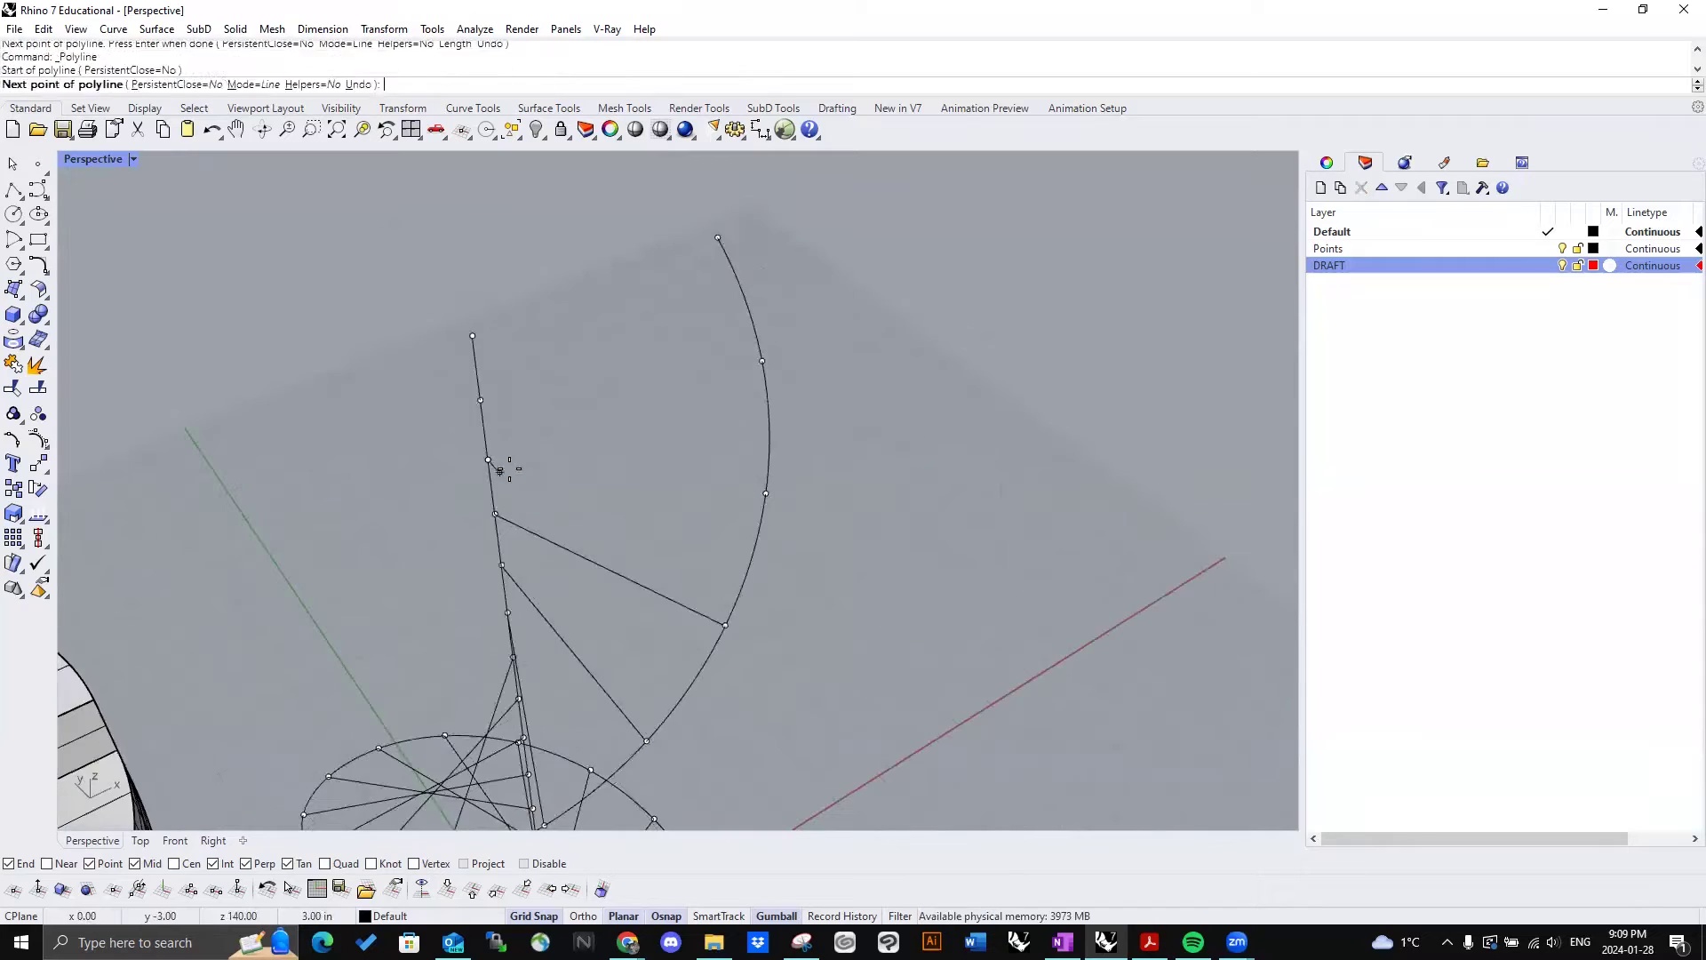
left_click(766, 493)
key("Return")
key("Return")
left_click(498, 507)
left_click(769, 514)
key("Return")
key("Return")
left_click(491, 450)
left_click(773, 392)
right_click_drag(718, 404, 838, 409)
Step: Duplicate the spiral curve in place and move one copy to the DRAFT layer
left_click(780, 418)
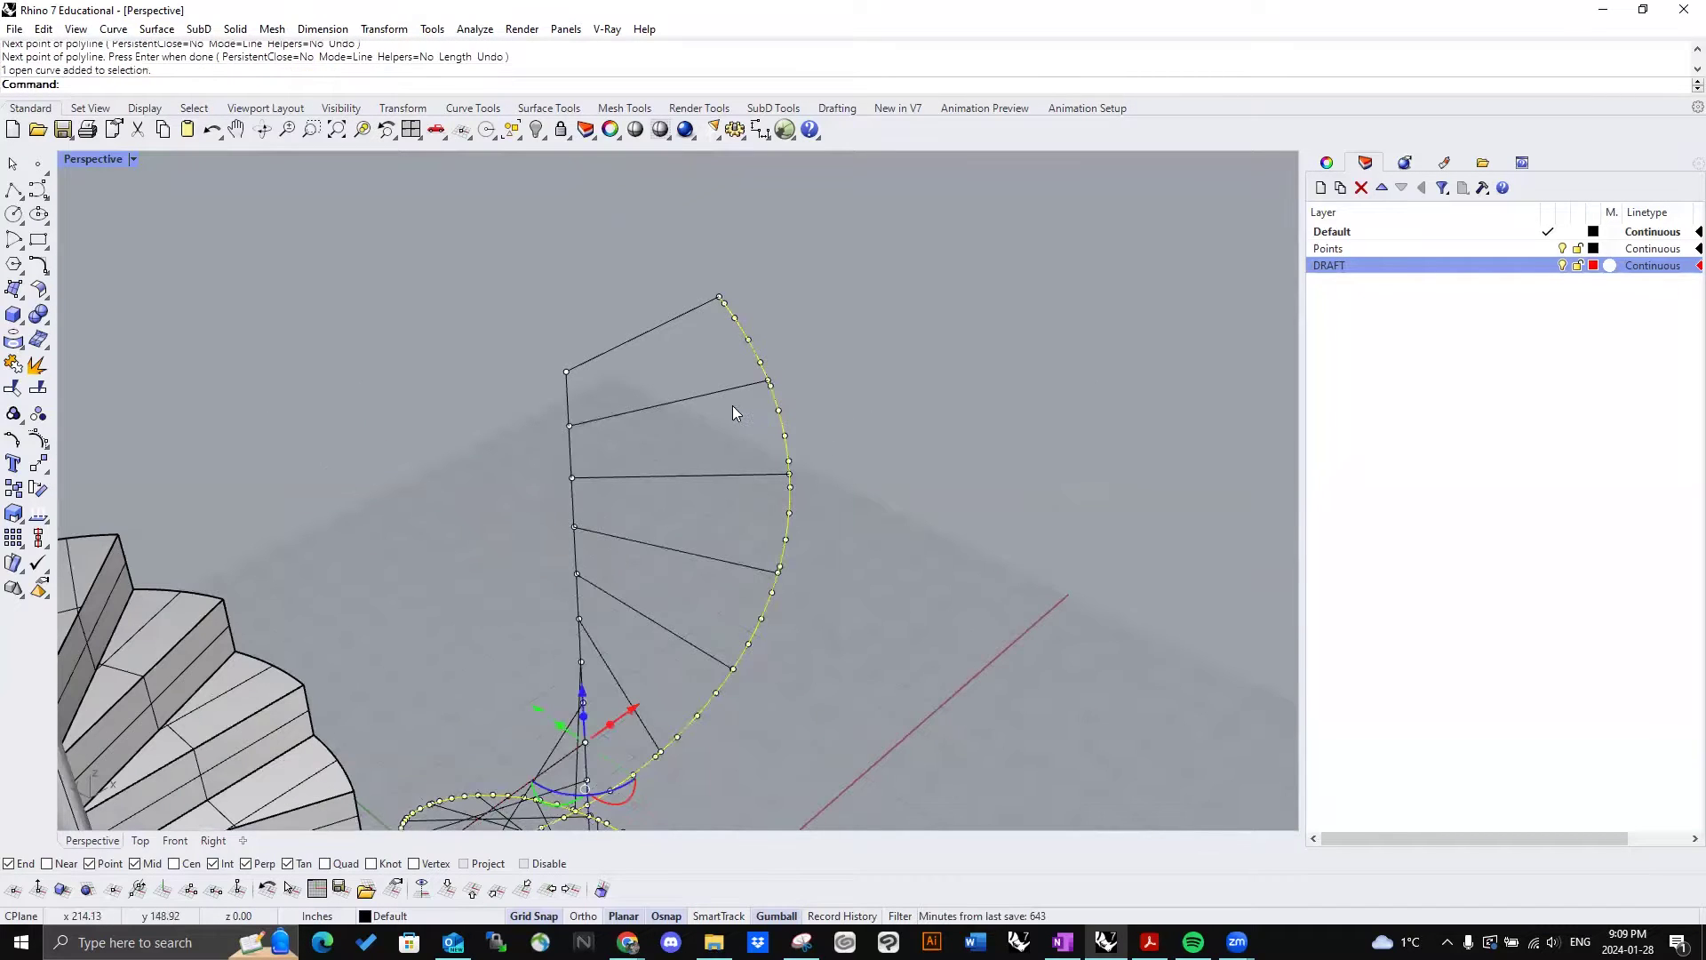
right_click_drag(833, 492, 690, 560)
scroll(688, 560, "up", 3)
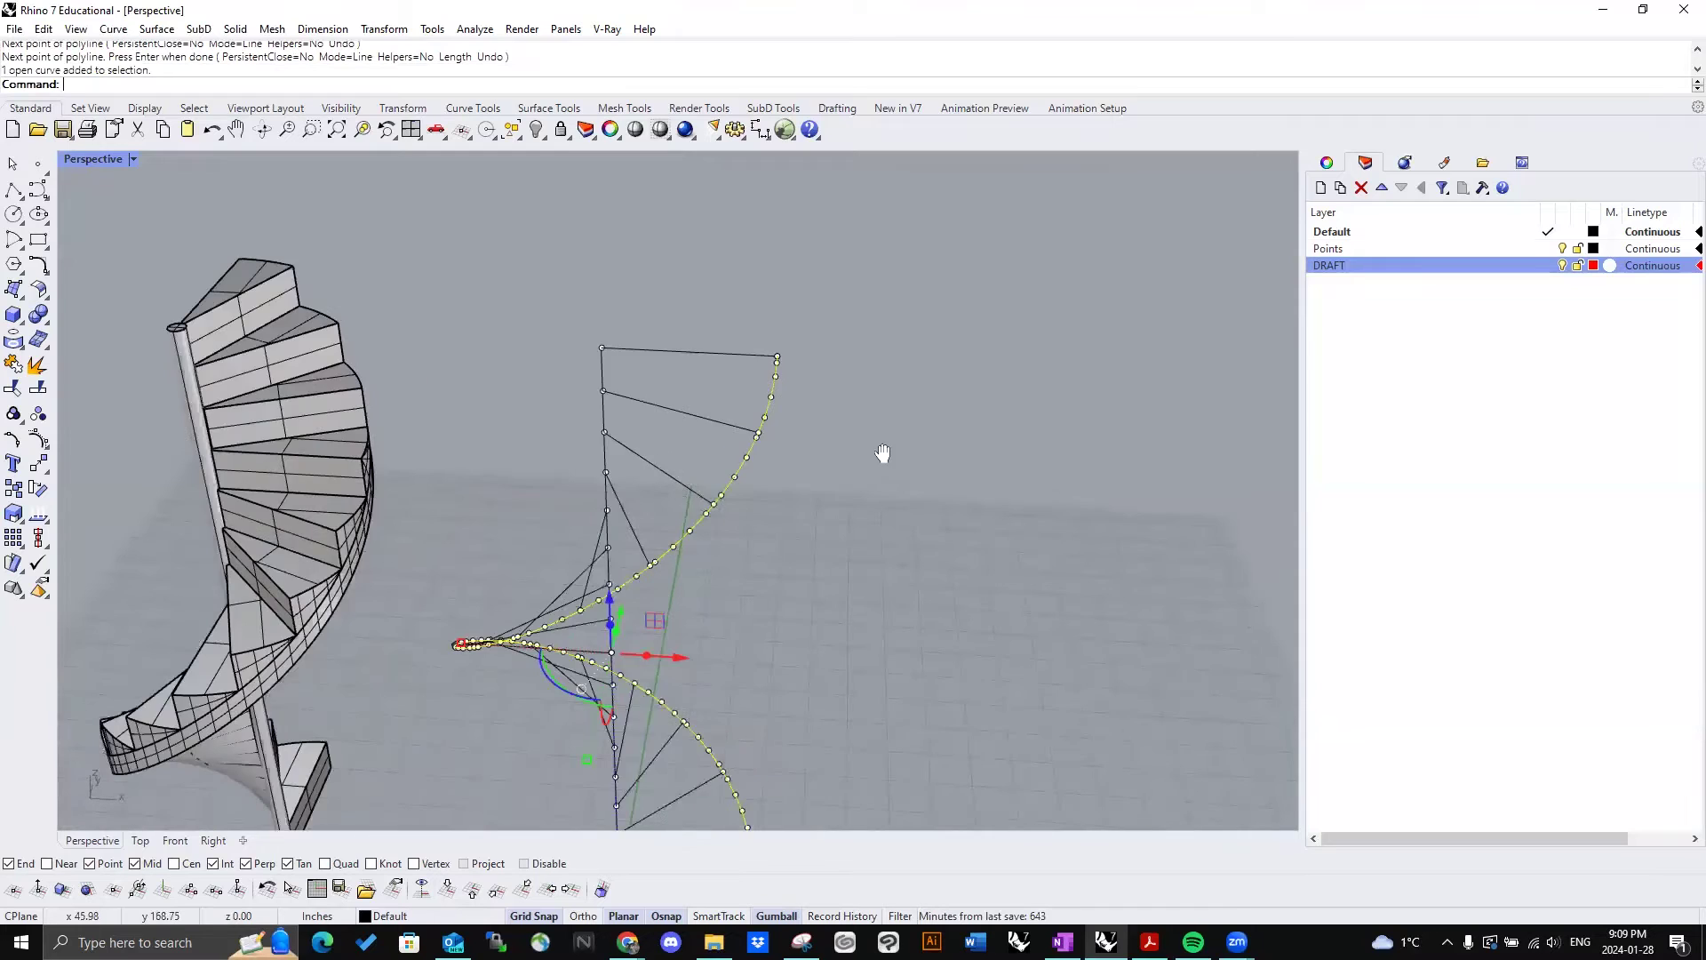
scroll(828, 319, "up", 2)
right_click_drag(854, 343, 890, 359)
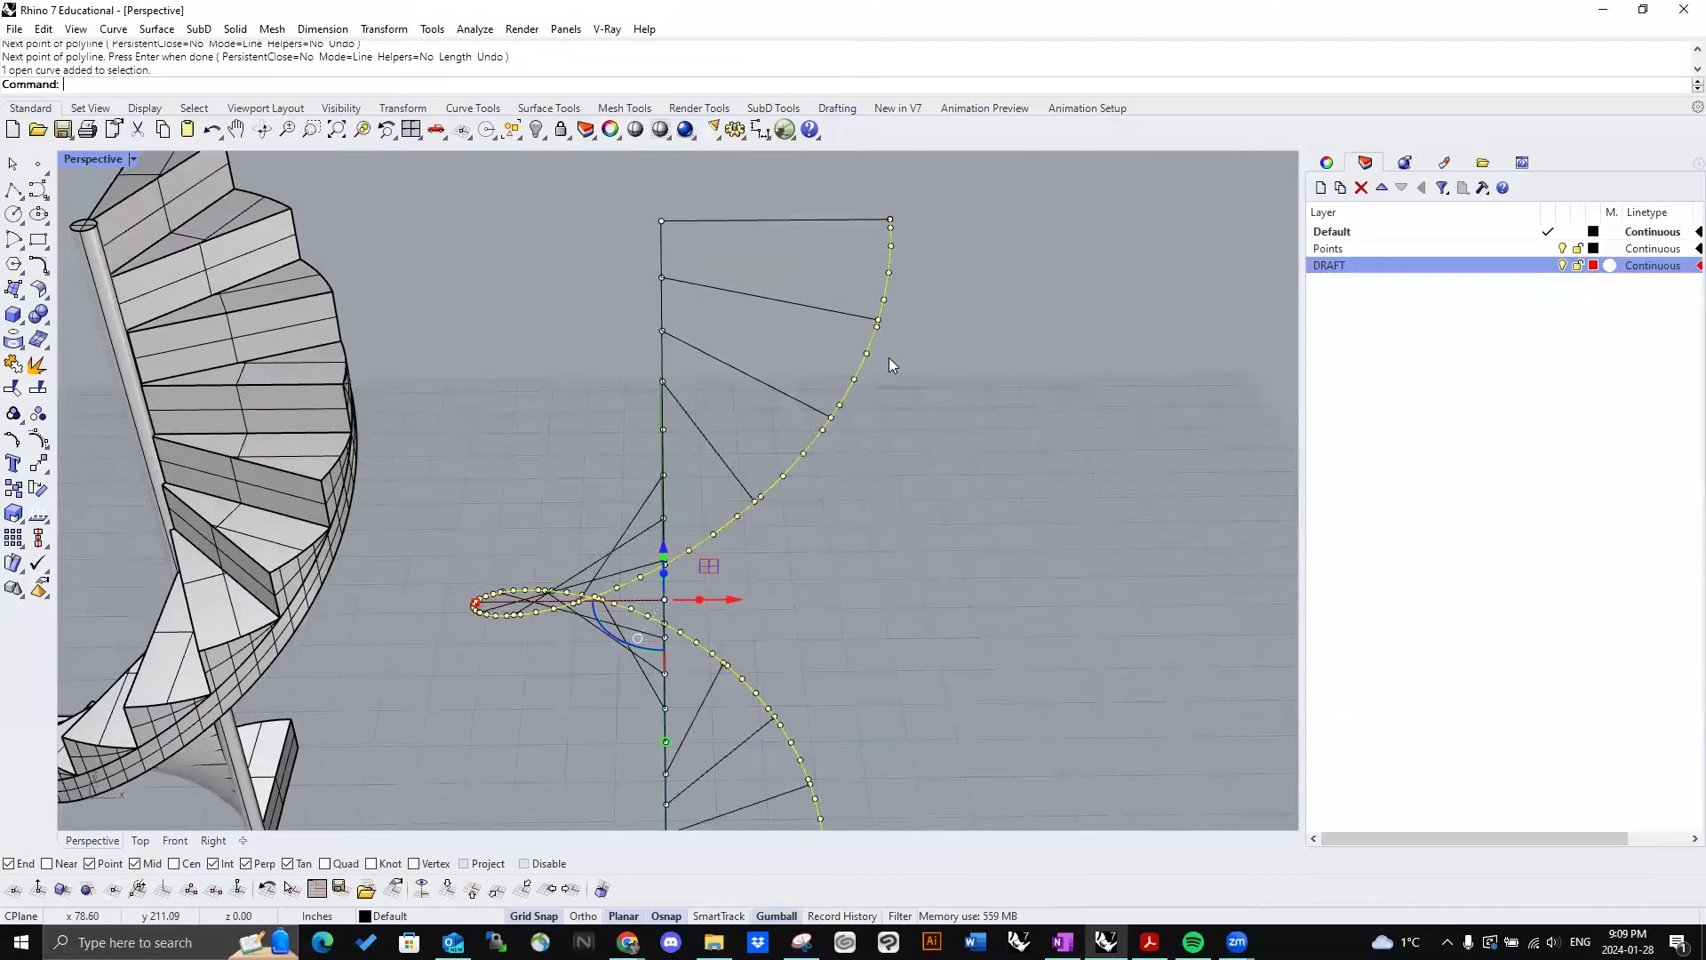
key("ctrl+c")
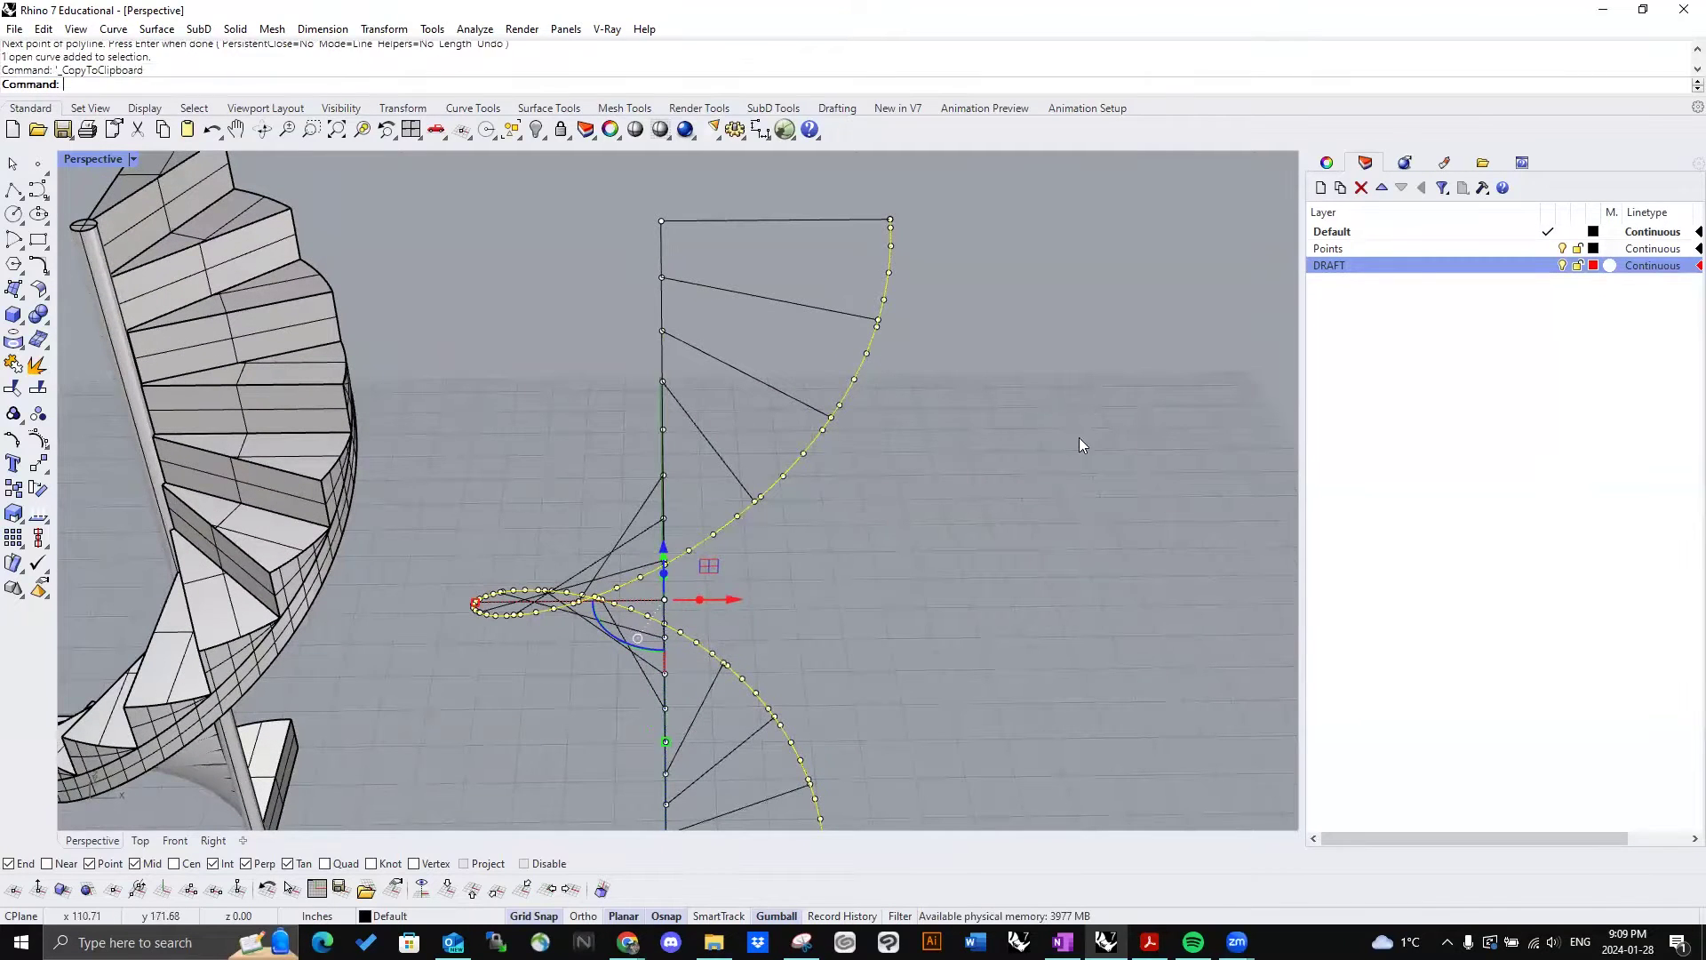
key("ctrl+v")
right_click(1434, 265)
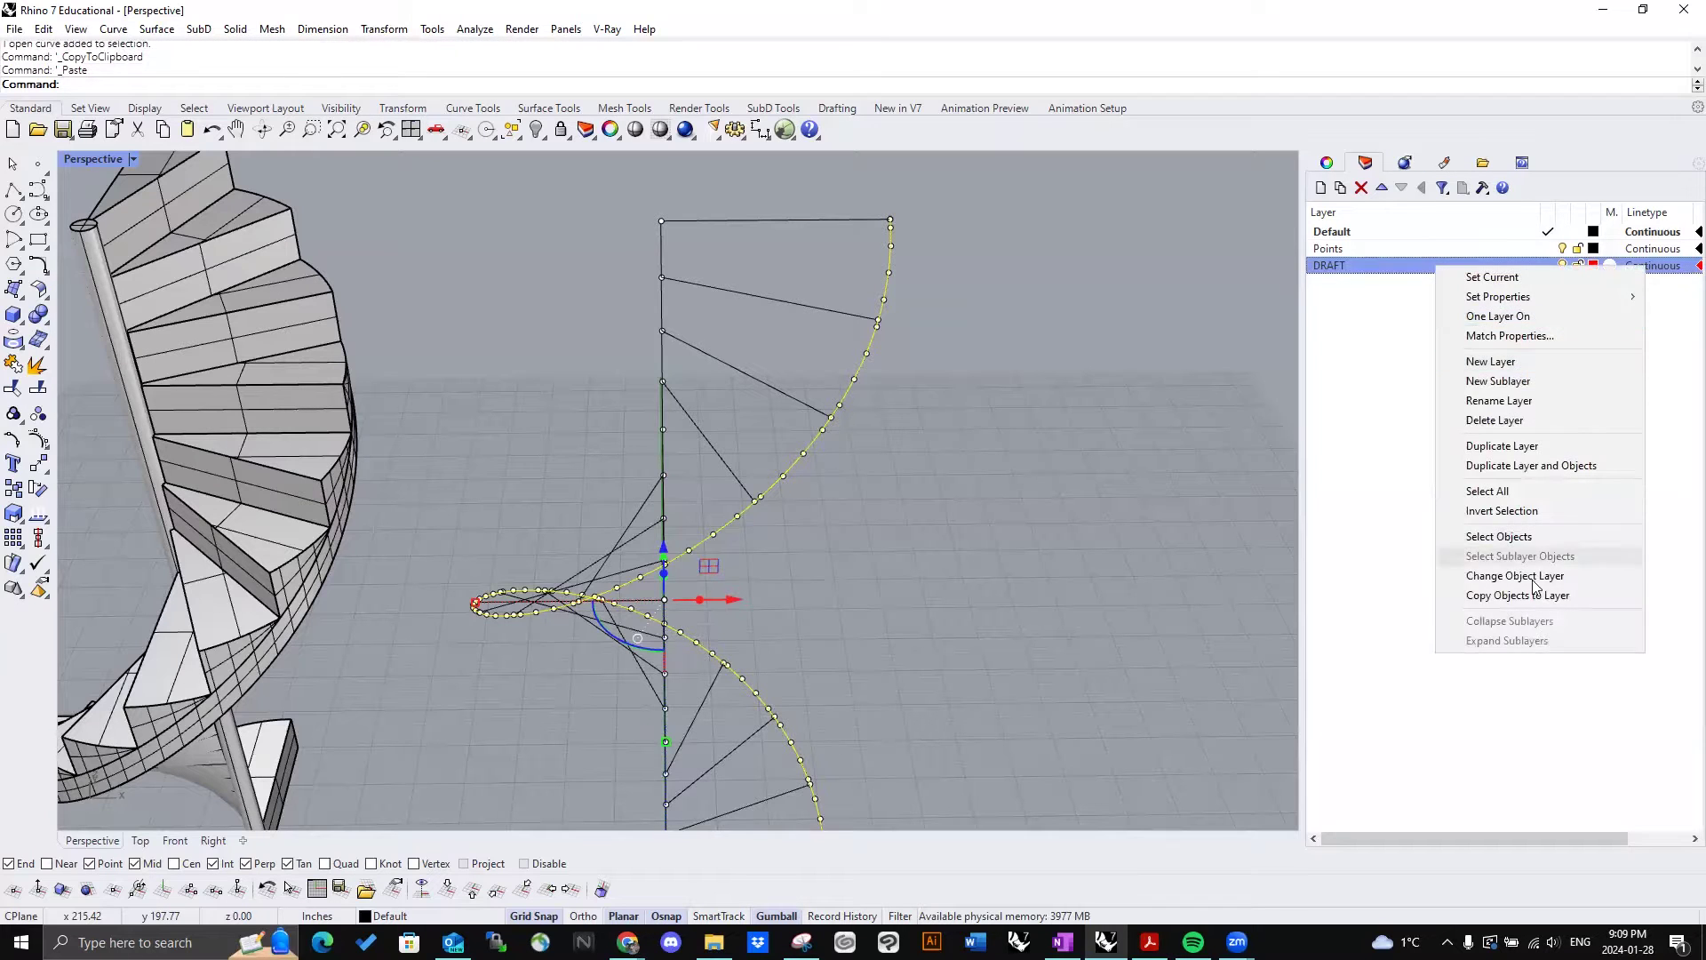
left_click(1516, 577)
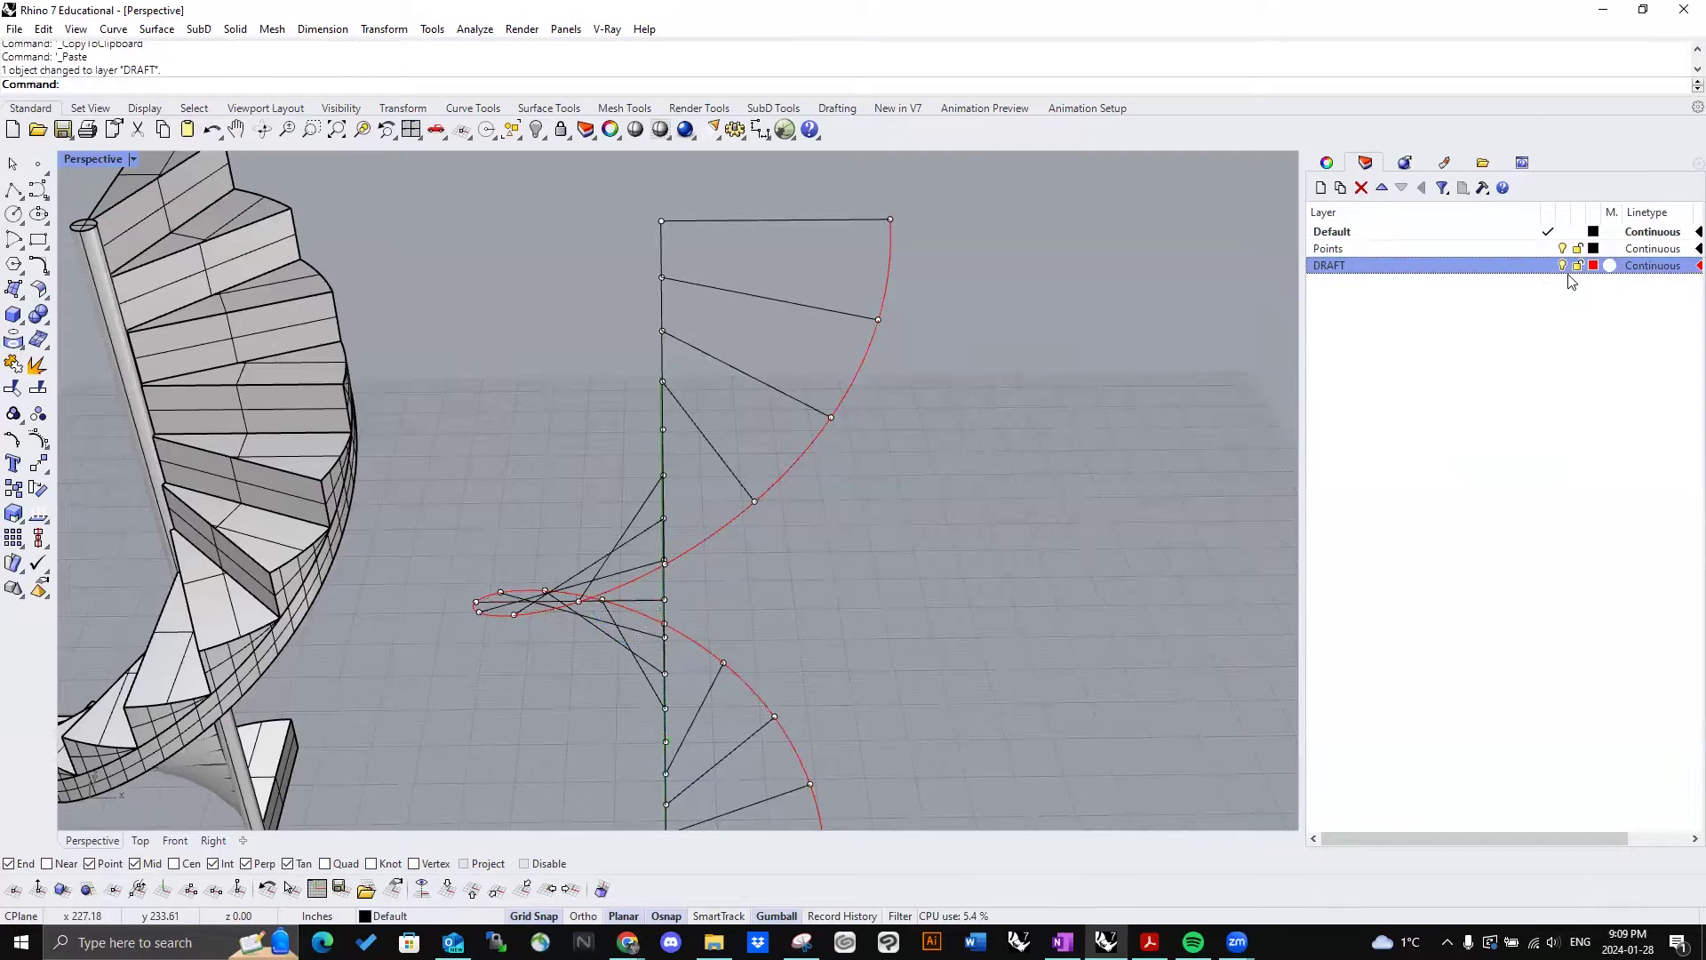
Step: Hide the DRAFT layer and check the duplicate spiral curve on the Default layer
right_click_drag(791, 369, 951, 375)
left_click(913, 369)
left_click(964, 389)
scroll(919, 409, "down", 5)
scroll(904, 377, "up", 4)
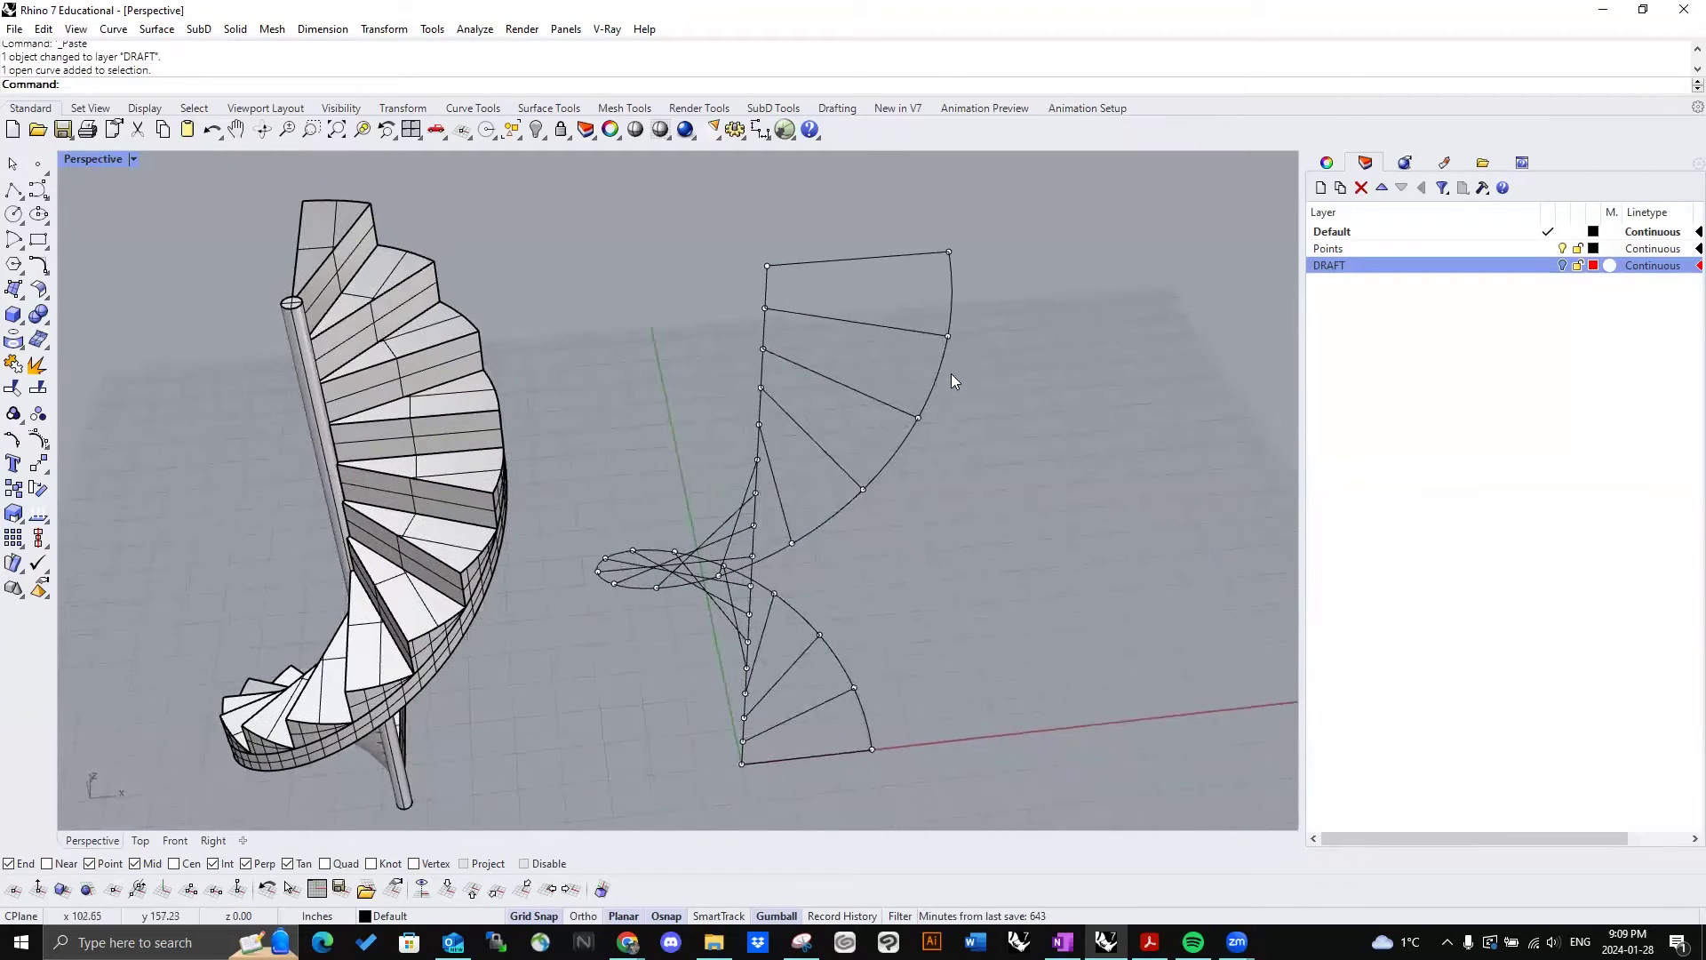
scroll(971, 373, "up", 3)
scroll(862, 425, "down", 7)
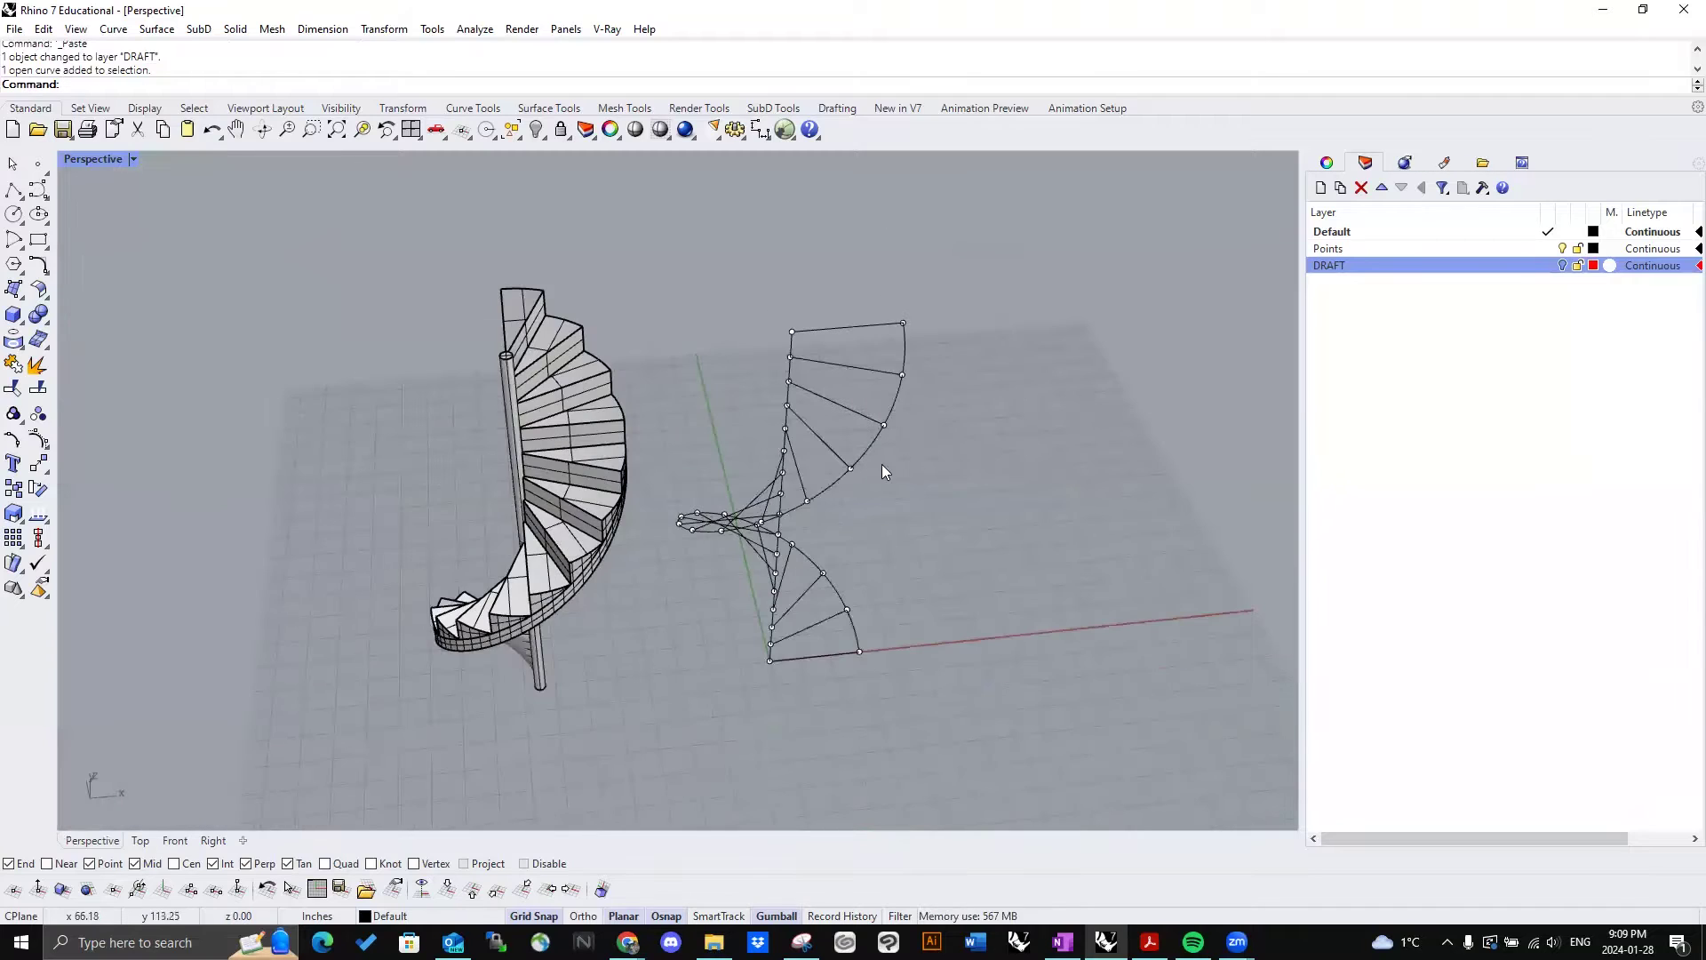
Step: Split the spiral curve using all the tread lines as cutting objects
scroll(881, 426, "up", 2)
scroll(883, 422, "up", 2)
right_click_drag(901, 364, 971, 407)
scroll(872, 416, "up", 2)
left_click_drag(974, 404, 918, 380)
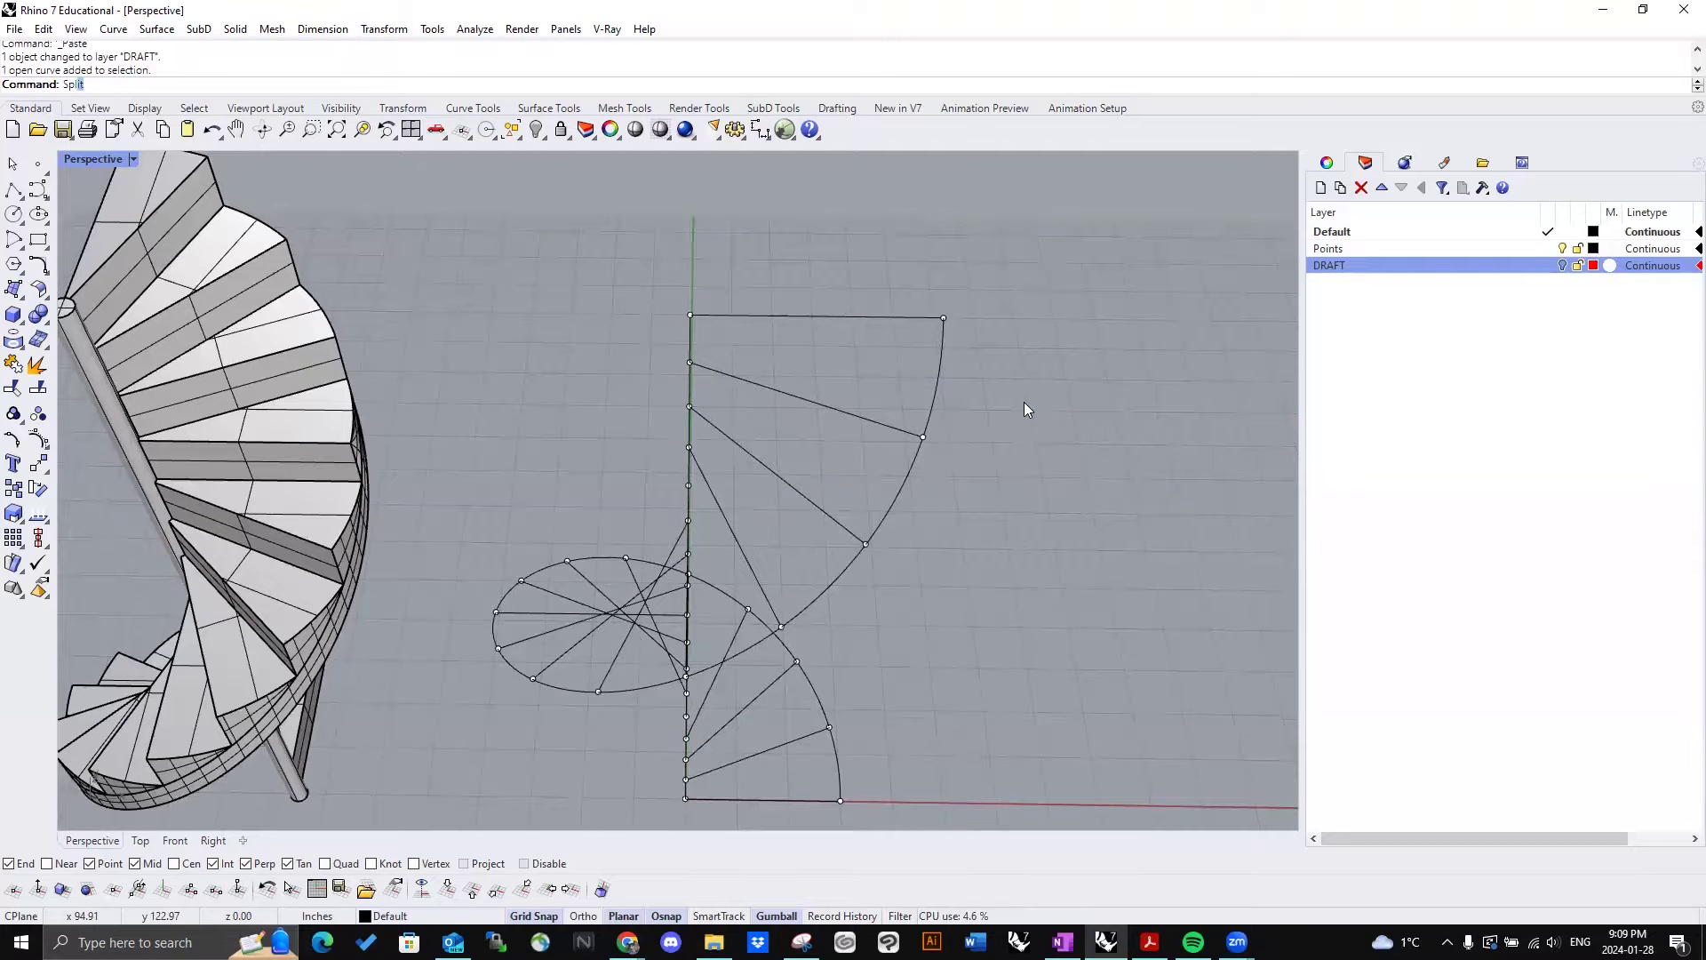
key("Return")
left_click(937, 398)
key("Return")
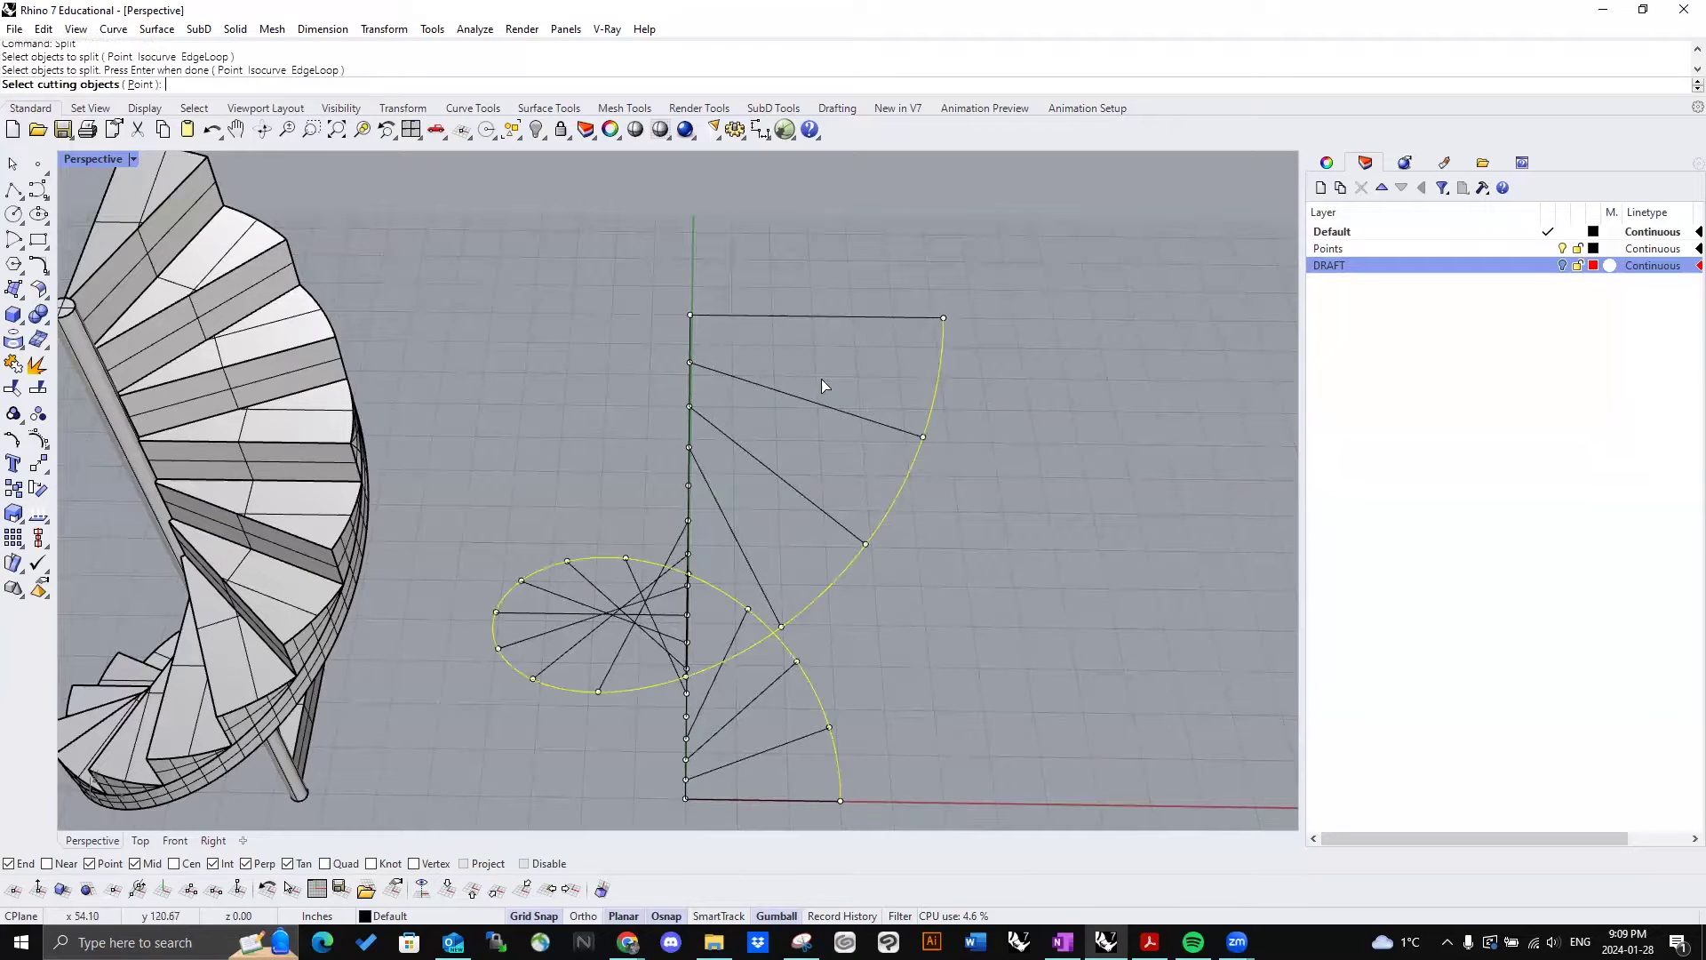
scroll(821, 380, "down", 5)
right_click_drag(819, 391, 834, 548)
scroll(835, 542, "up", 3)
left_click(769, 468)
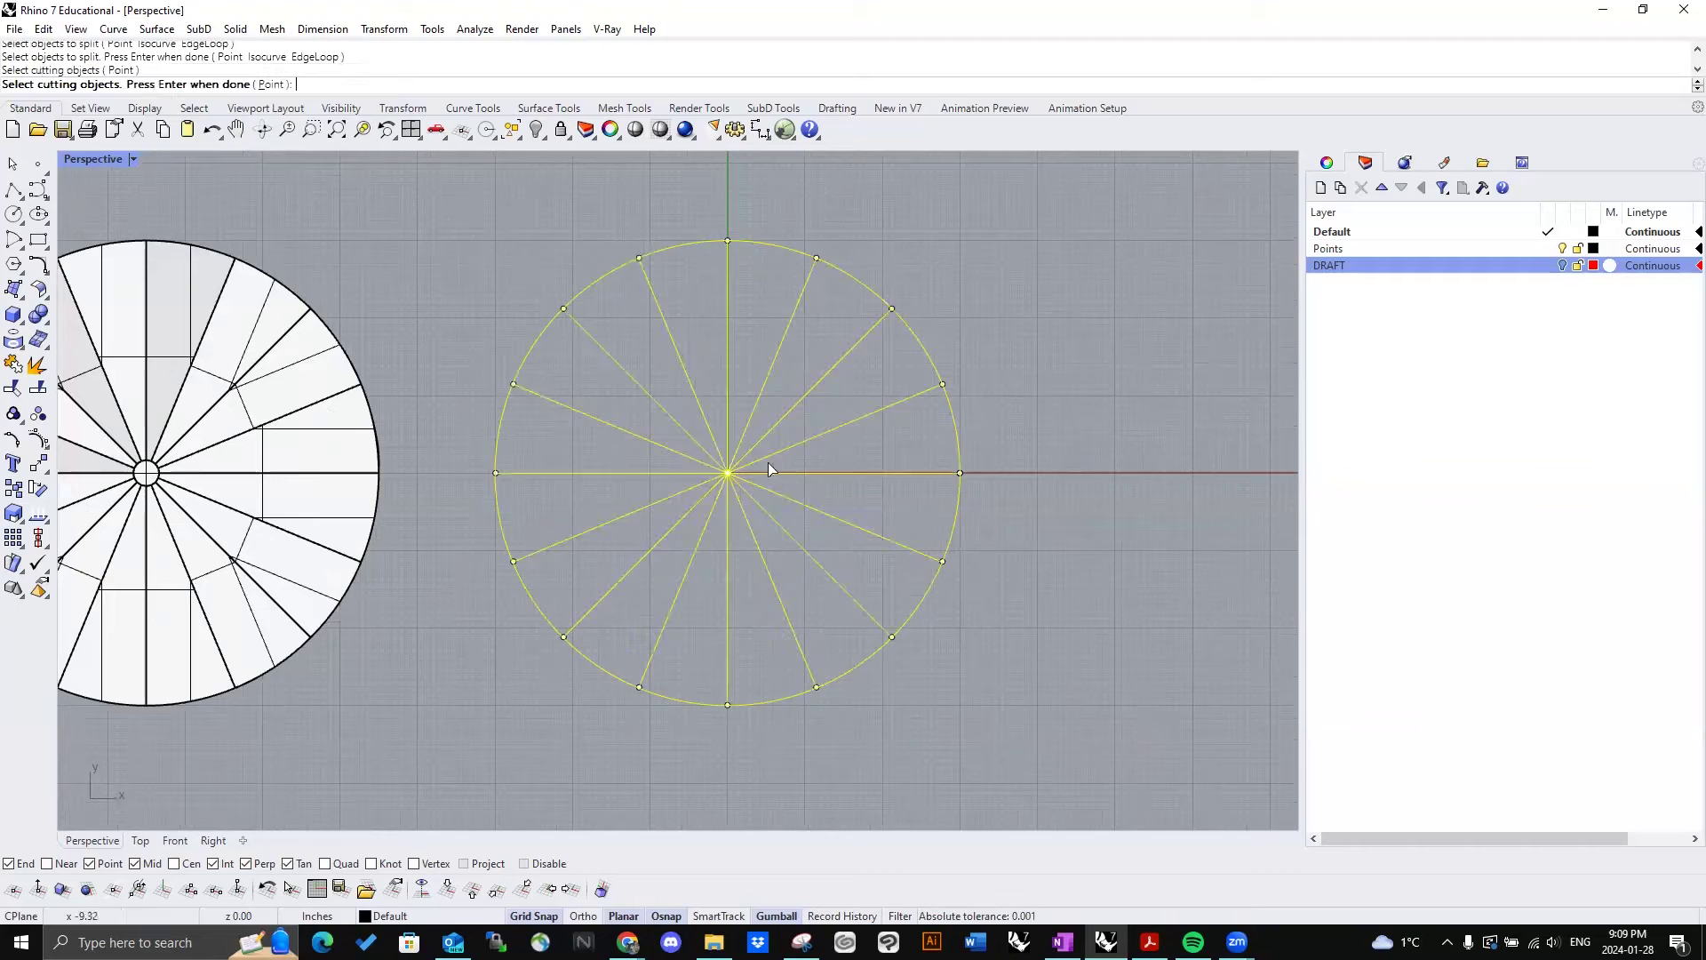
key("Return")
Step: Examine the split spiral from several angles and select its topmost segment to check that it is separate
scroll(727, 515, "down", 4)
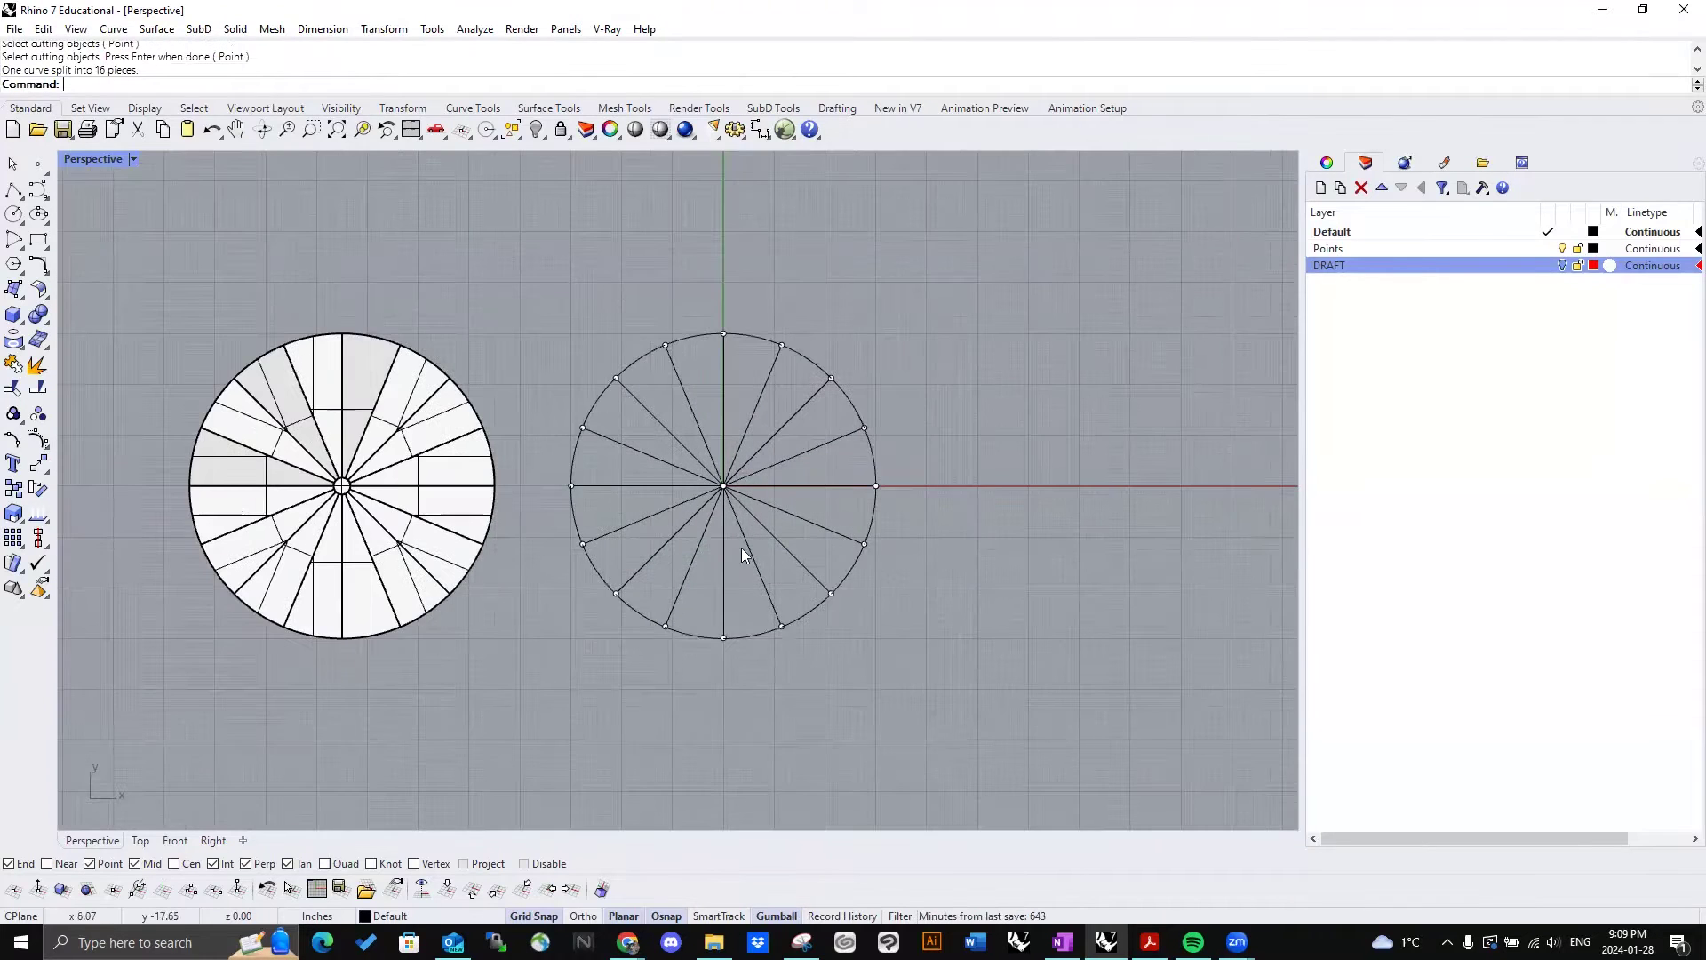
scroll(773, 565, "up", 4)
right_click_drag(869, 633, 794, 311)
scroll(794, 309, "up", 4)
scroll(795, 311, "up", 2)
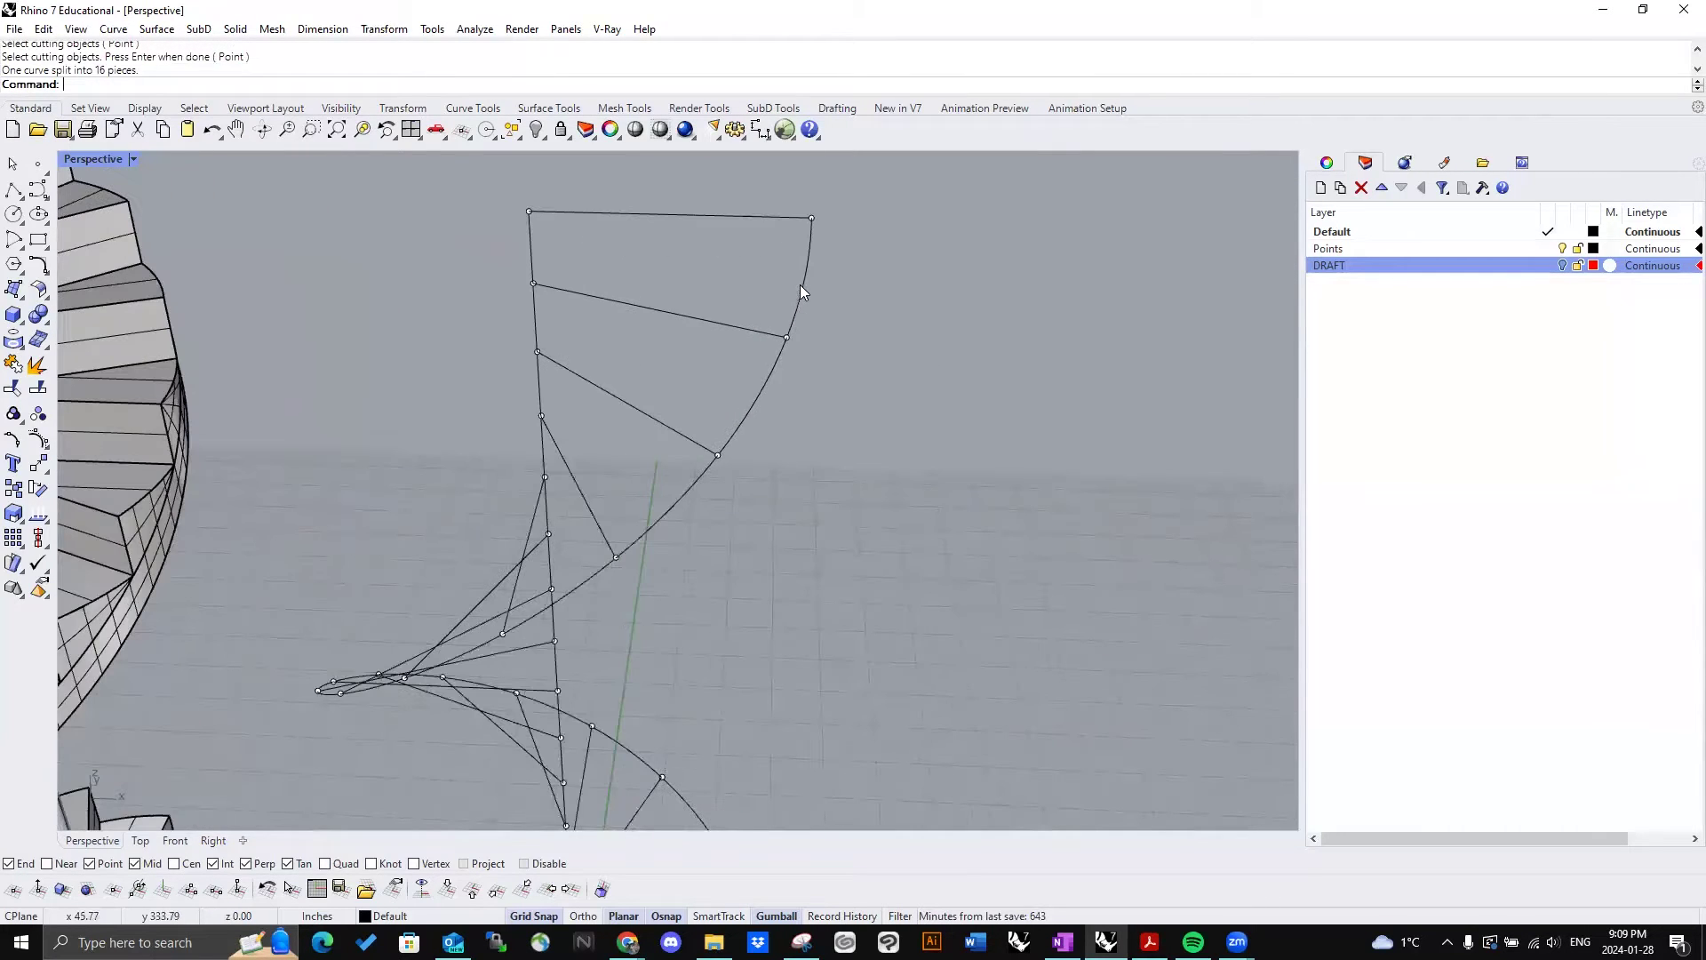
left_click(799, 284)
right_click_drag(899, 357, 766, 316)
scroll(766, 309, "down", 5)
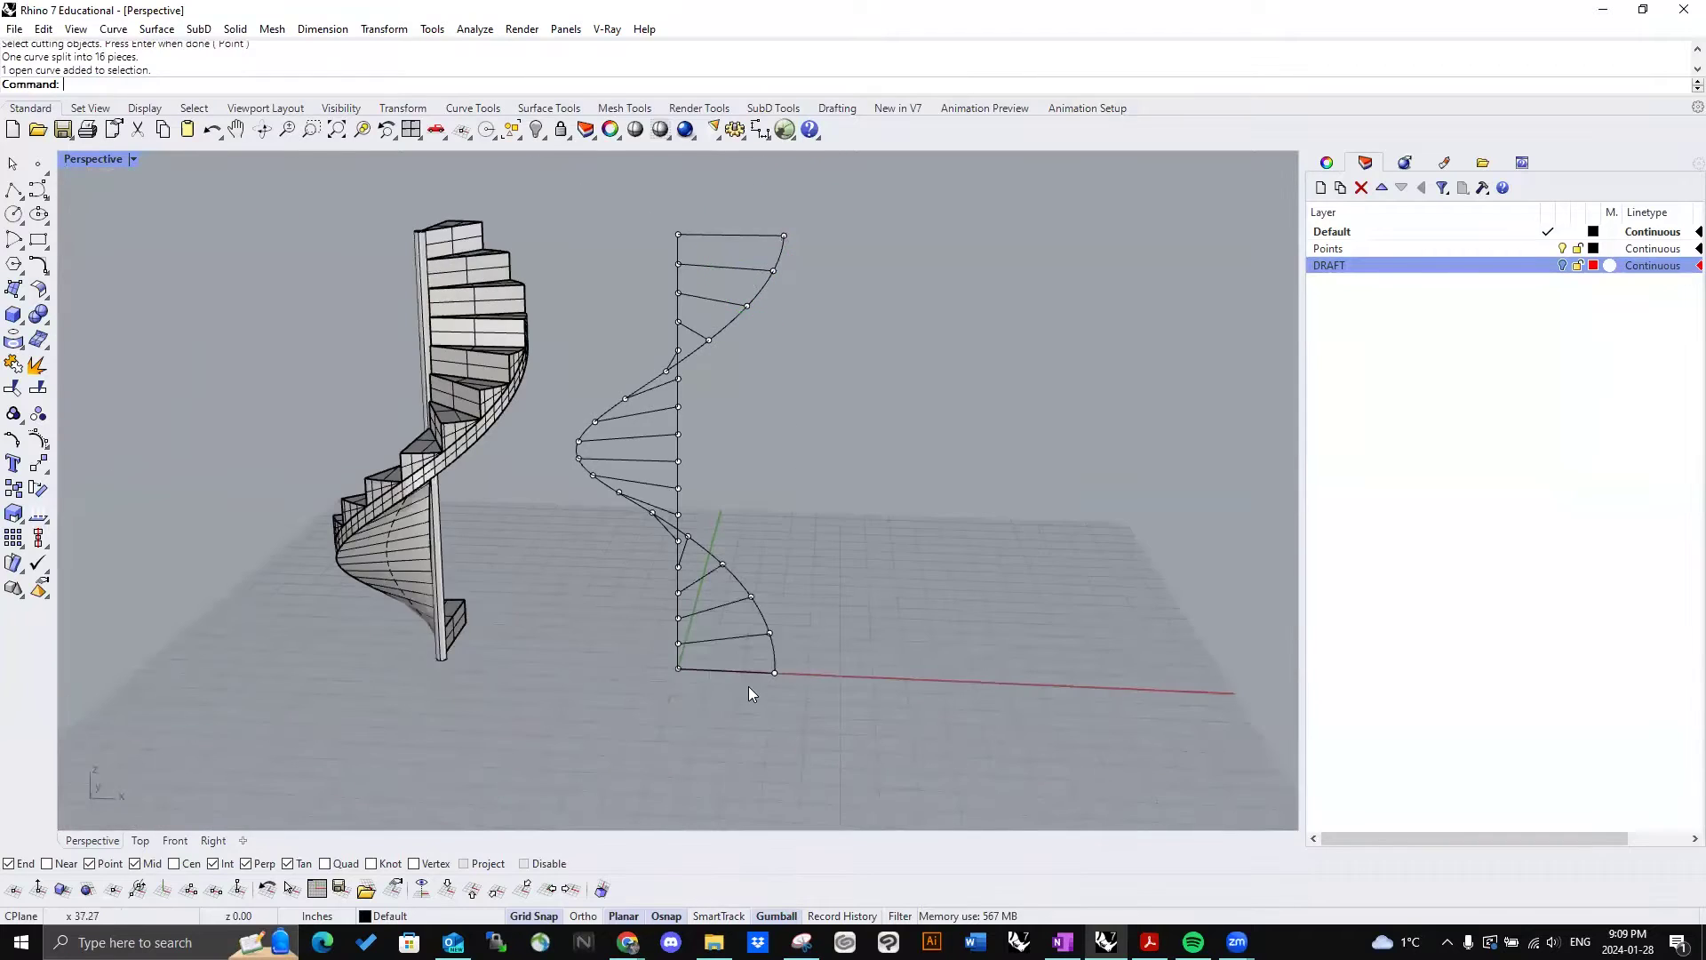
Step: Select all the tread lines and copy them up one riser, from the axis line's lowest division point to the second
scroll(750, 690, "up", 5)
right_click_drag(748, 689, 705, 605)
scroll(682, 675, "down", 4)
scroll(754, 713, "up", 4)
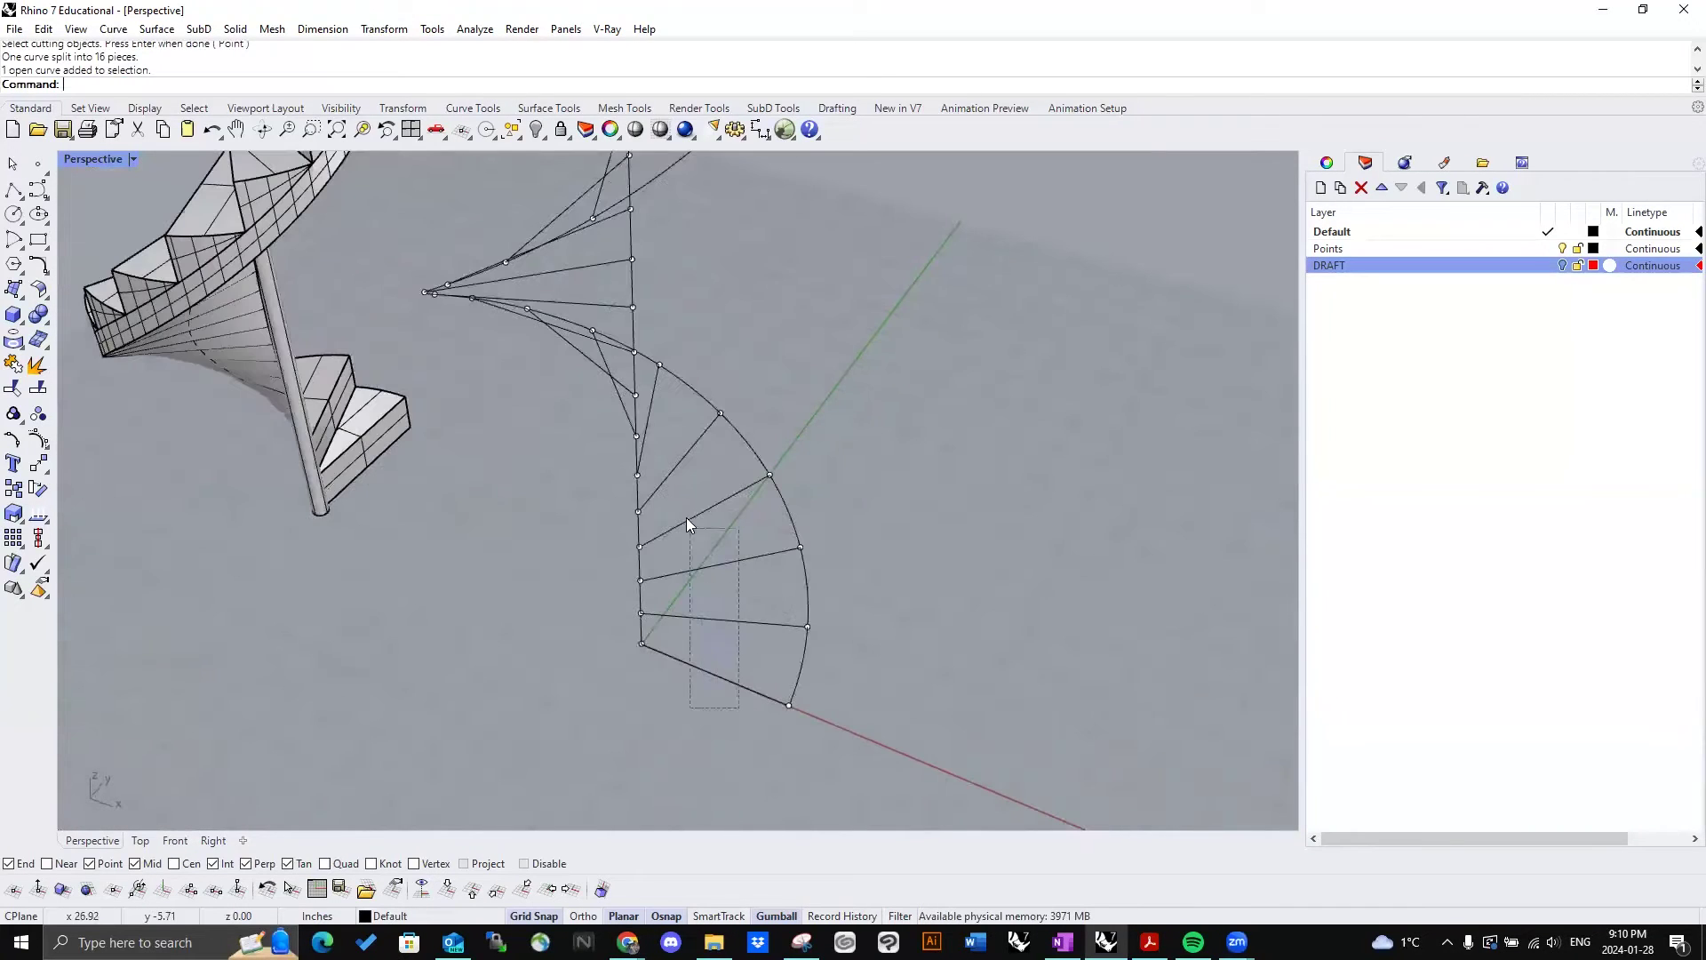
left_click_drag(686, 518, 689, 507)
right_click_drag(690, 508, 964, 822)
scroll(789, 465, "up", 4)
left_click_drag(816, 434, 597, 365, "shift")
right_click_drag(613, 554, 718, 486, "shift")
scroll(643, 411, "down", 4)
scroll(718, 489, "down", 4)
left_click_drag(826, 522, 644, 512, "shift")
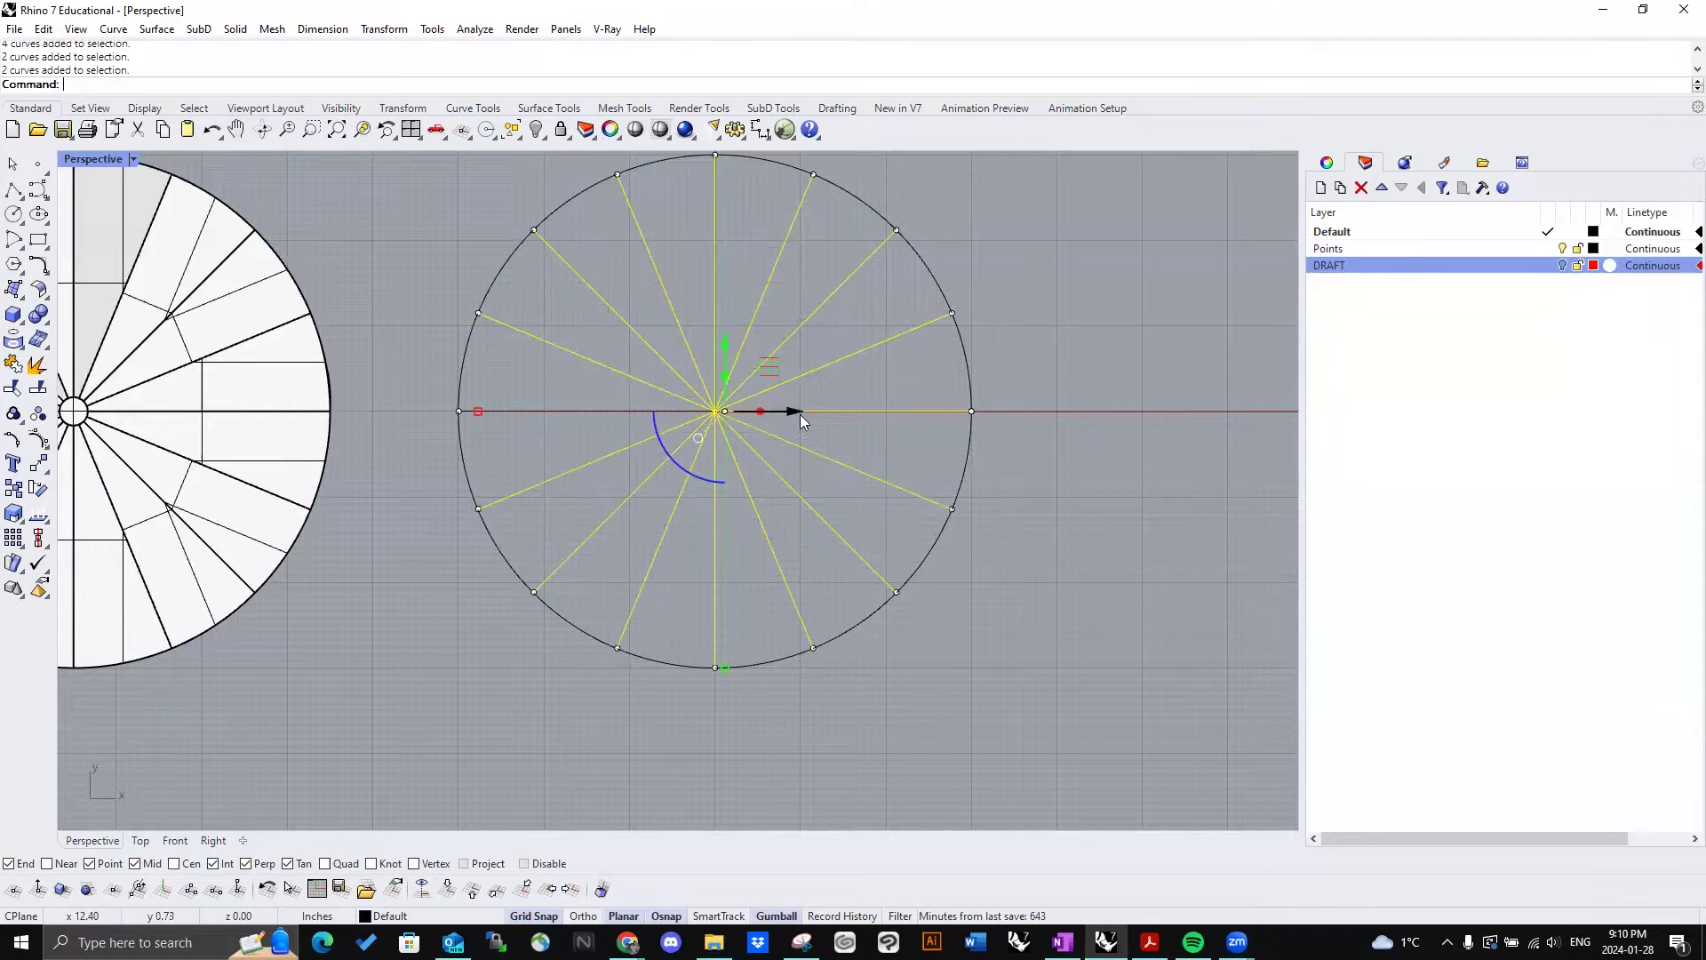
scroll(640, 487, "down", 4)
right_click_drag(640, 487, 616, 427)
scroll(622, 442, "up", 4)
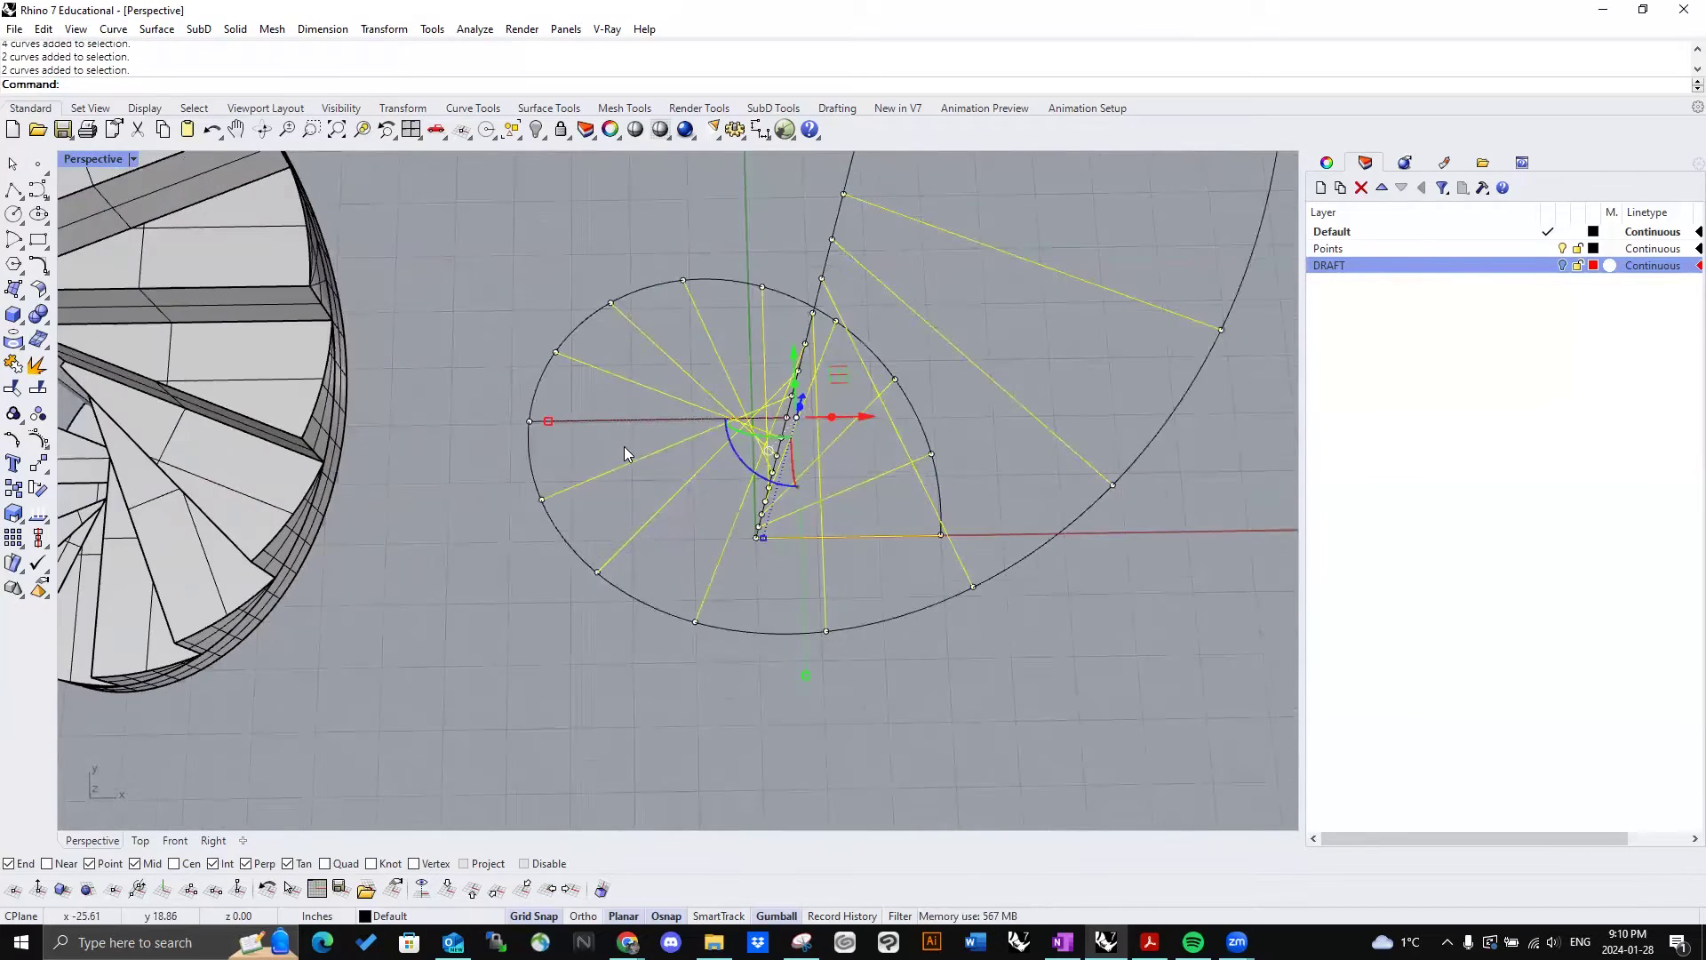
left_click(623, 421, "shift")
right_click_drag(677, 711, 682, 545)
scroll(683, 545, "down", 7)
scroll(689, 711, "up", 8)
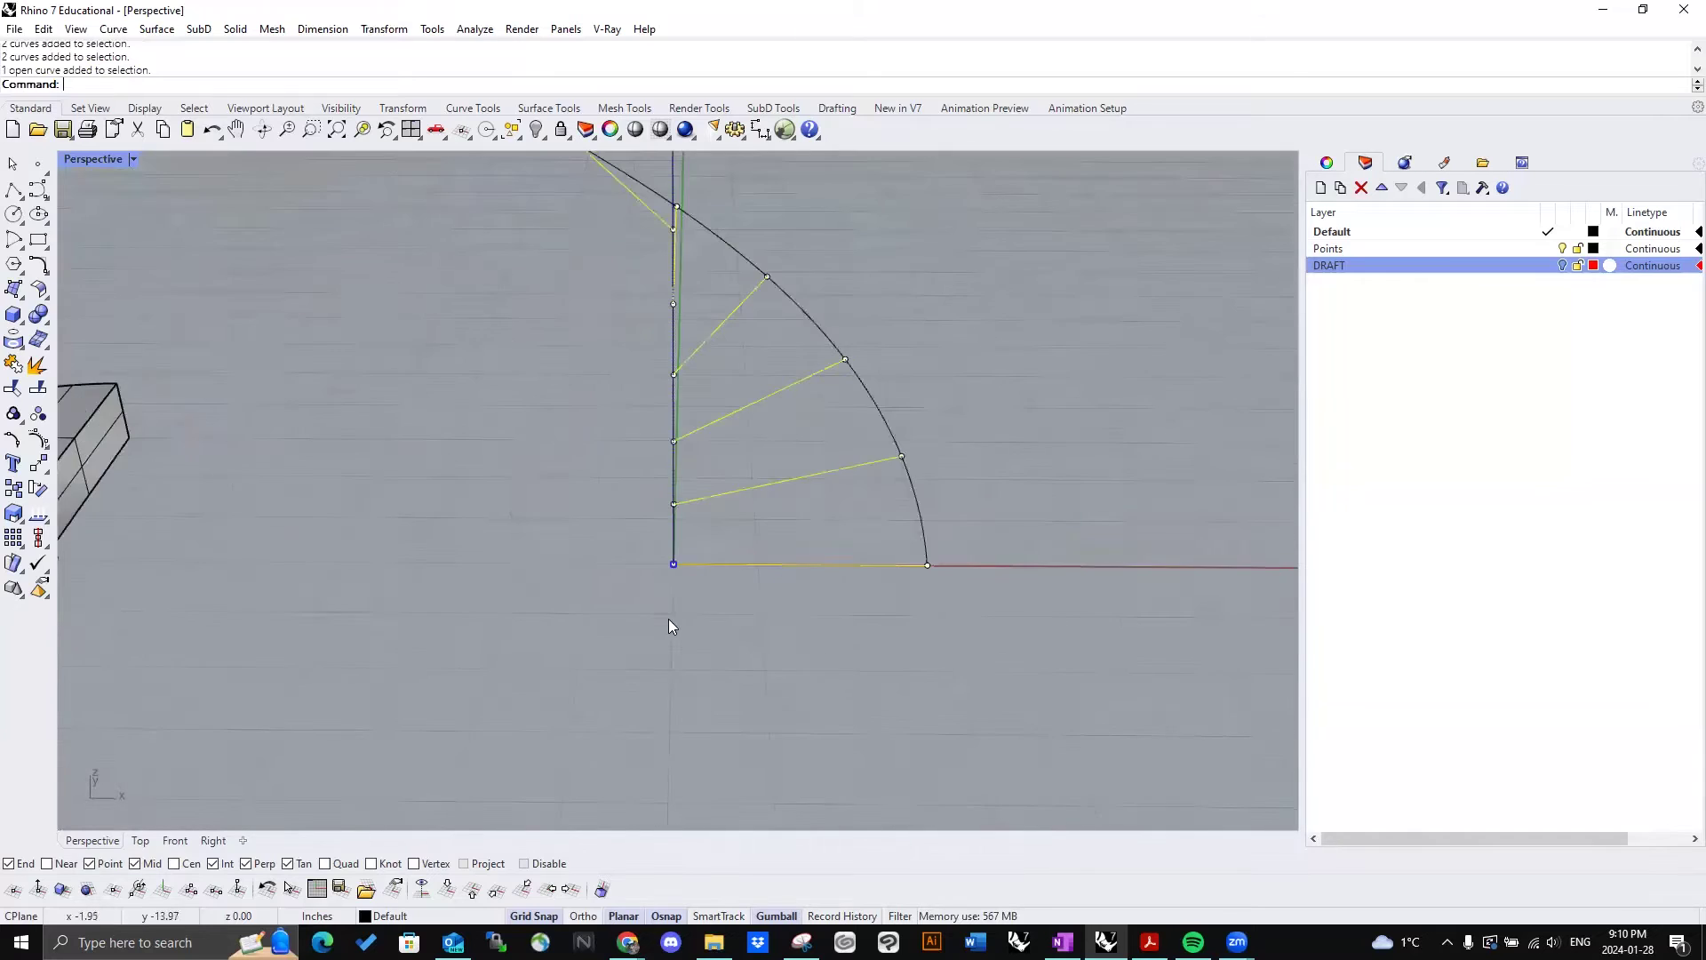
right_click_drag(671, 625, 625, 654)
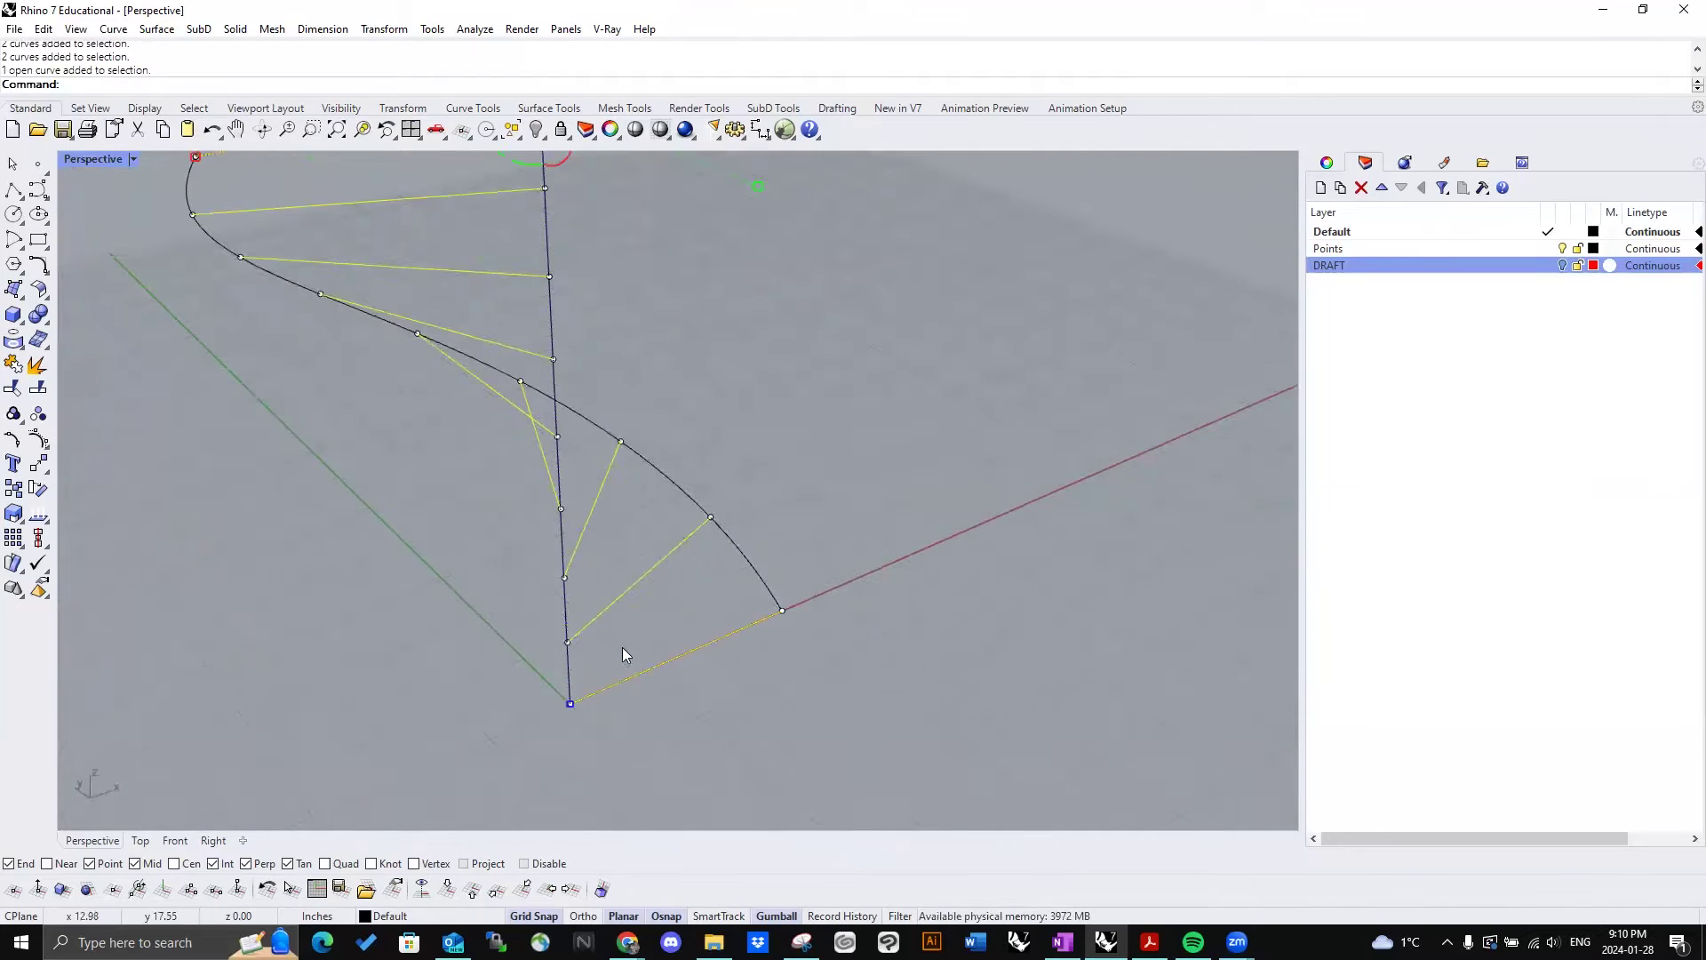
left_click(573, 705)
left_click(570, 642)
key("Return")
scroll(812, 648, "down", 2)
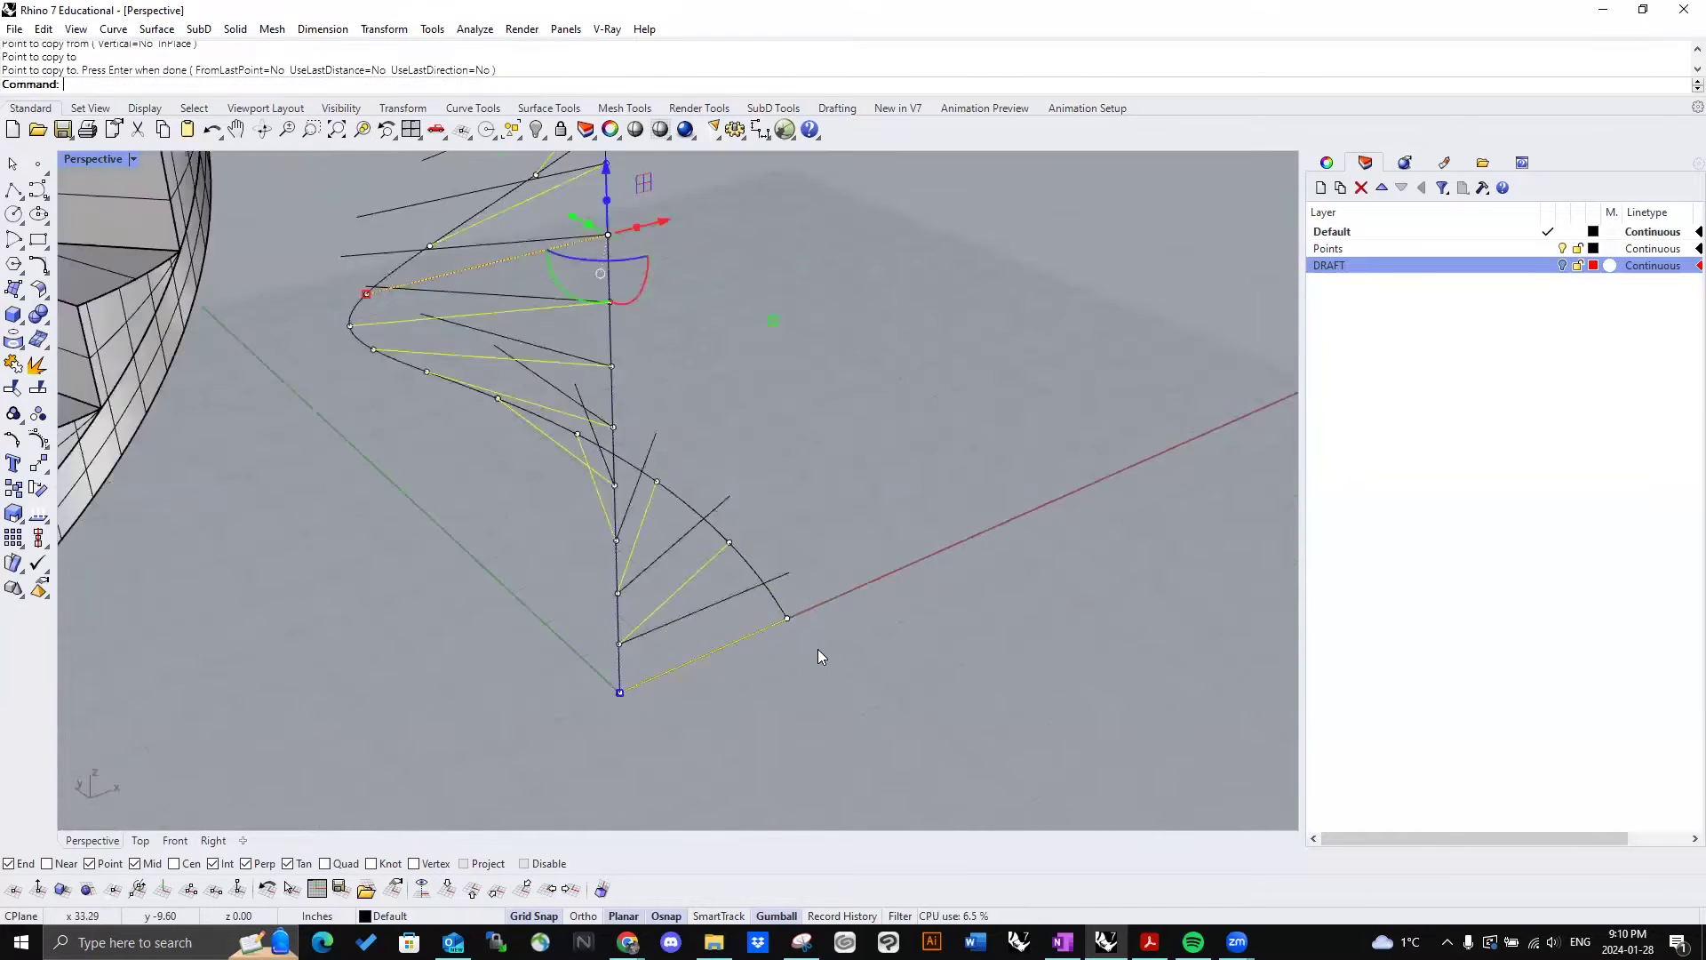
left_click(817, 649)
Step: Delete the extra copied tread line above the top of the axis line
scroll(878, 501, "down", 7)
right_click_drag(878, 502, 833, 378)
scroll(746, 238, "up", 6)
left_click(933, 329)
key("Delete")
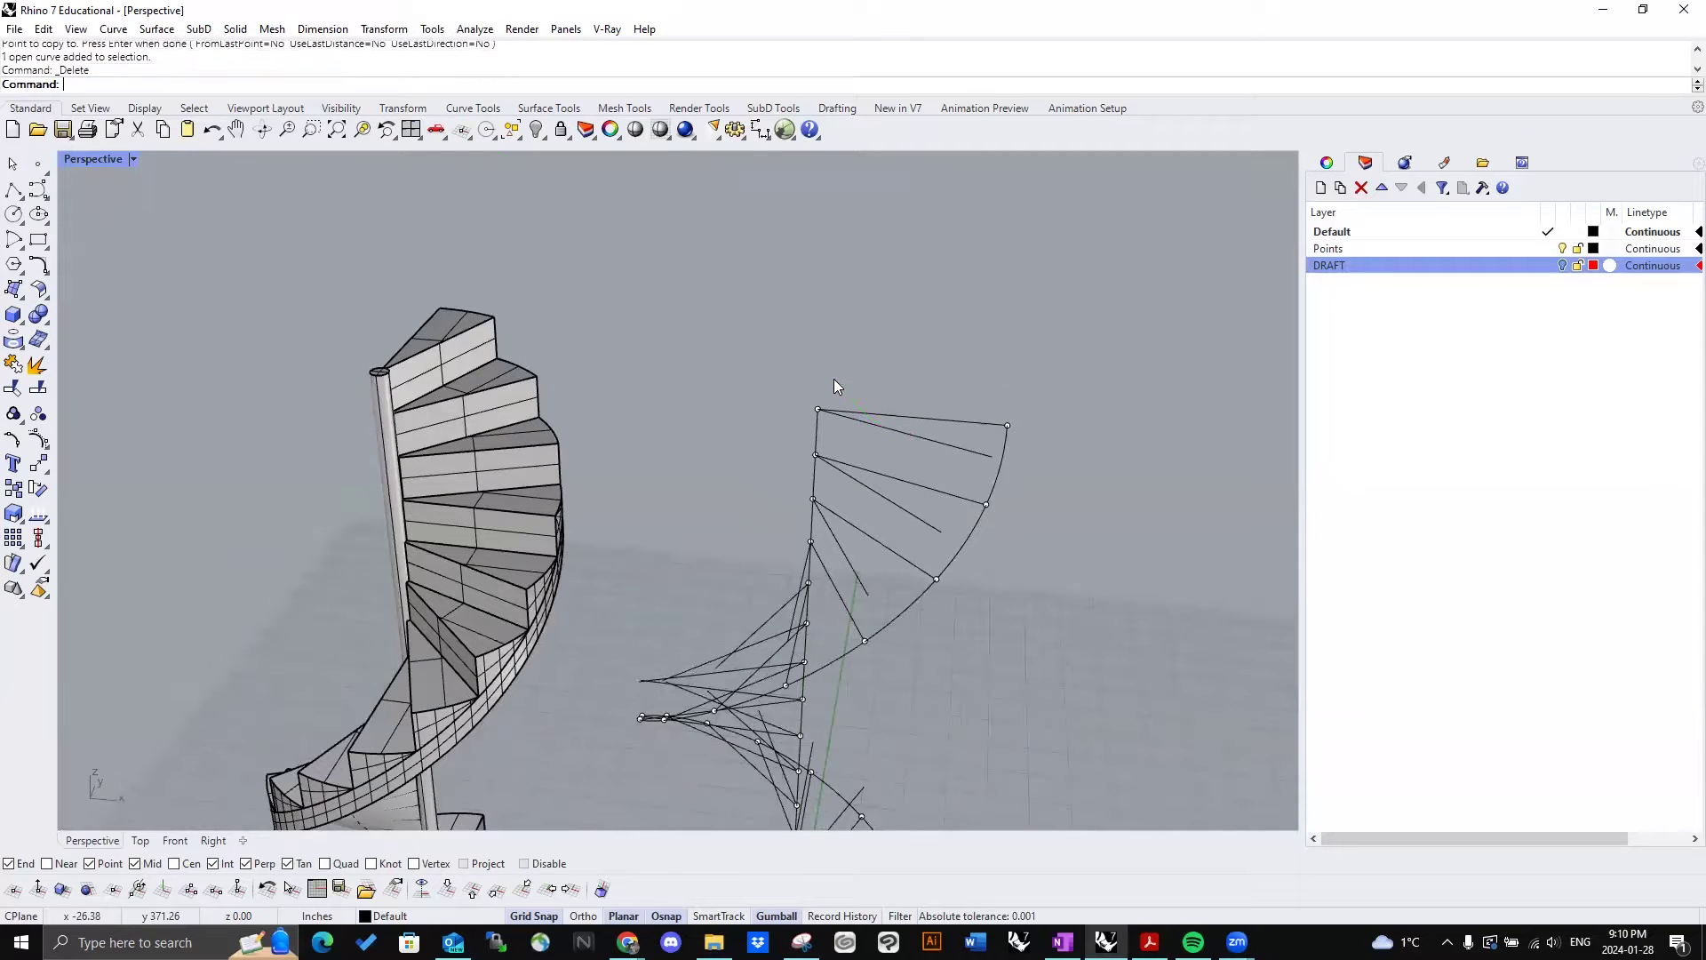
Step: Try to level the lowest spiral segment with SetPt, setting only Z aligned to World
scroll(734, 359, "down", 7)
scroll(817, 647, "up", 9)
right_click_drag(838, 636, 557, 501)
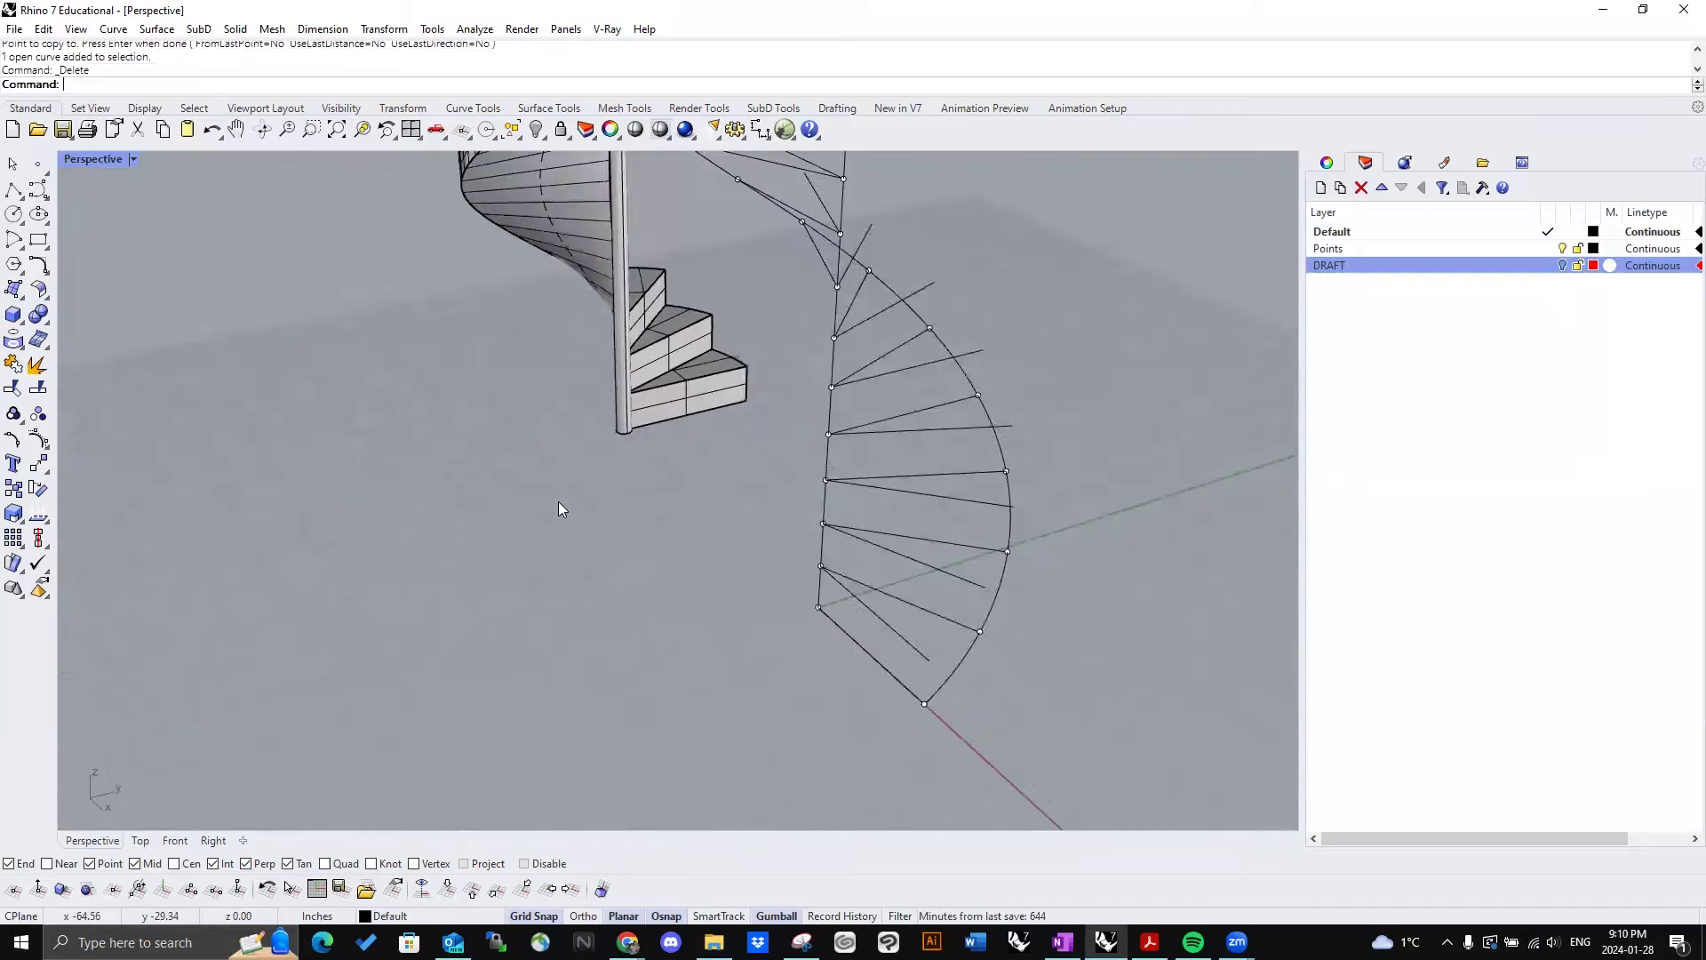
scroll(558, 502, "down", 4)
scroll(816, 638, "up", 7)
right_click_drag(819, 637, 860, 682)
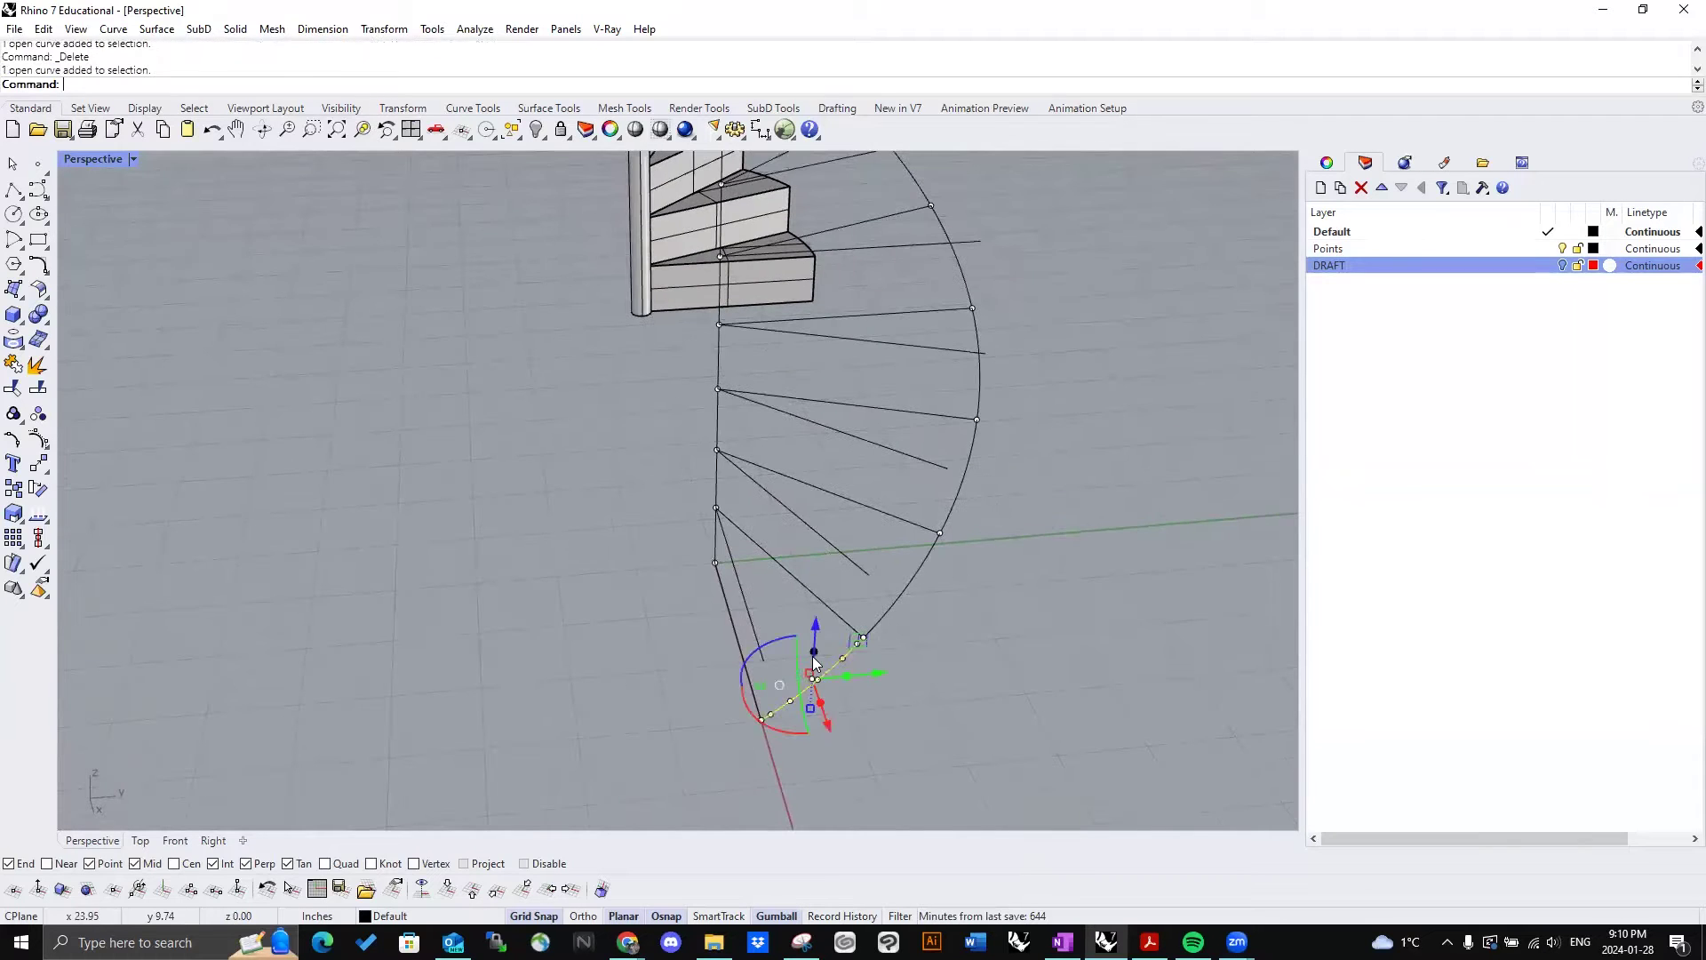
key("Return")
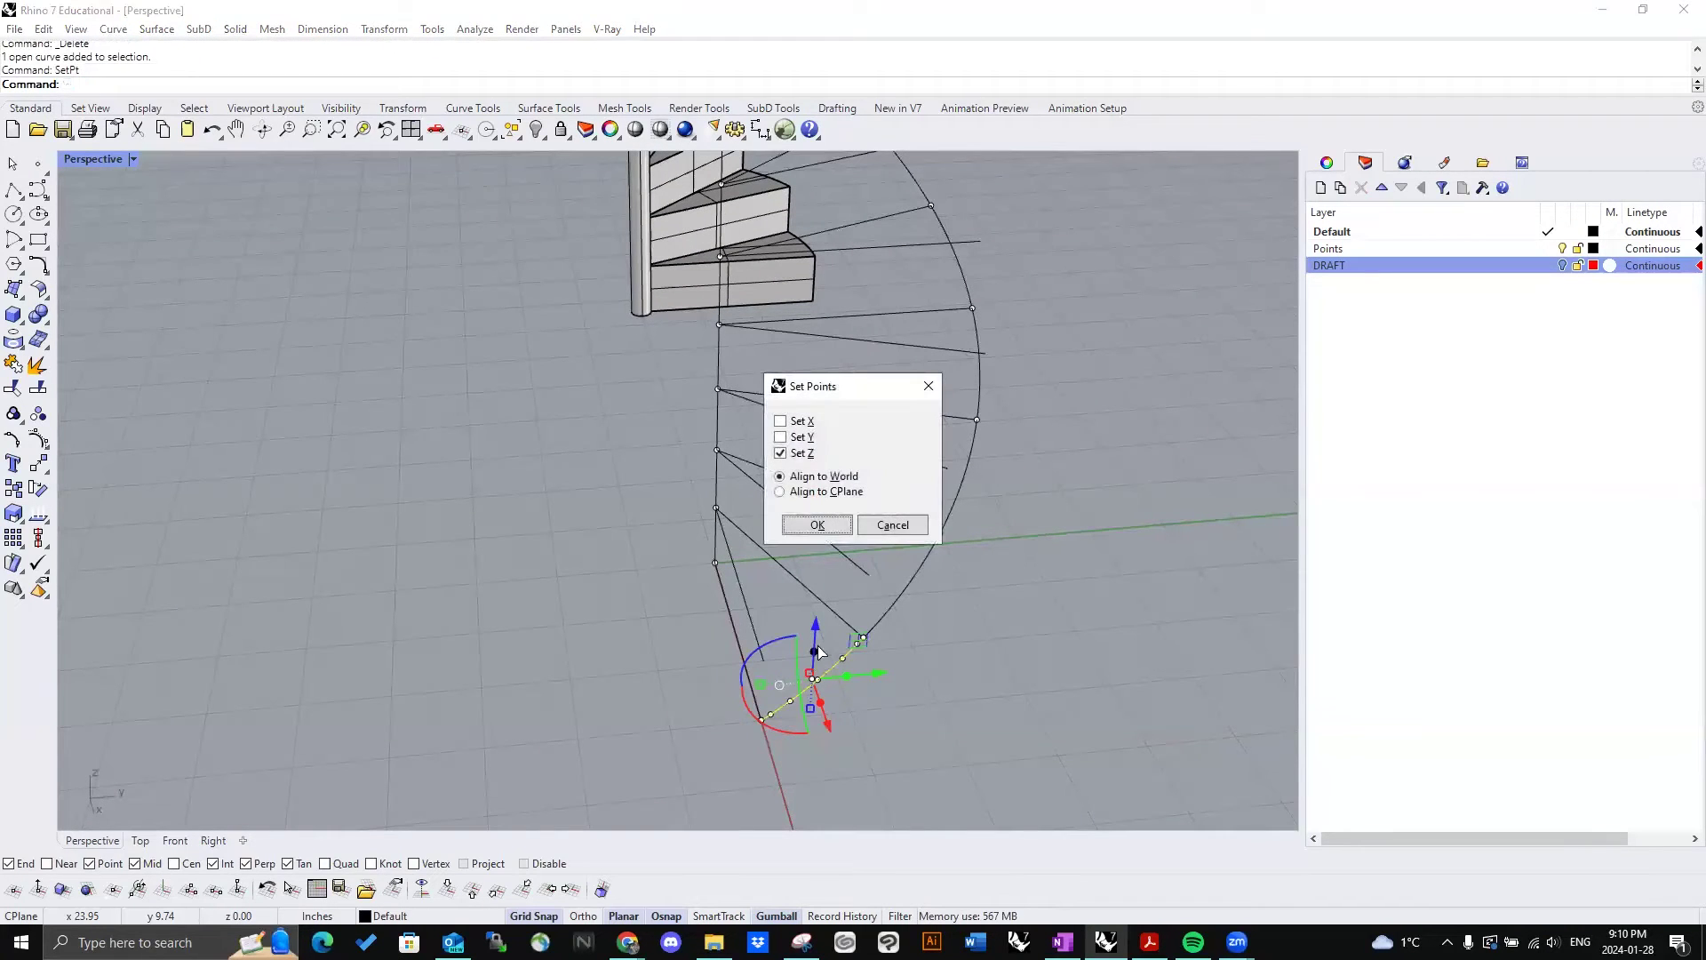
left_click(816, 526)
Step: Try to set the Z position of the lowest segment's middle control point with SetPt, aligned to World
scroll(783, 702, "up", 2)
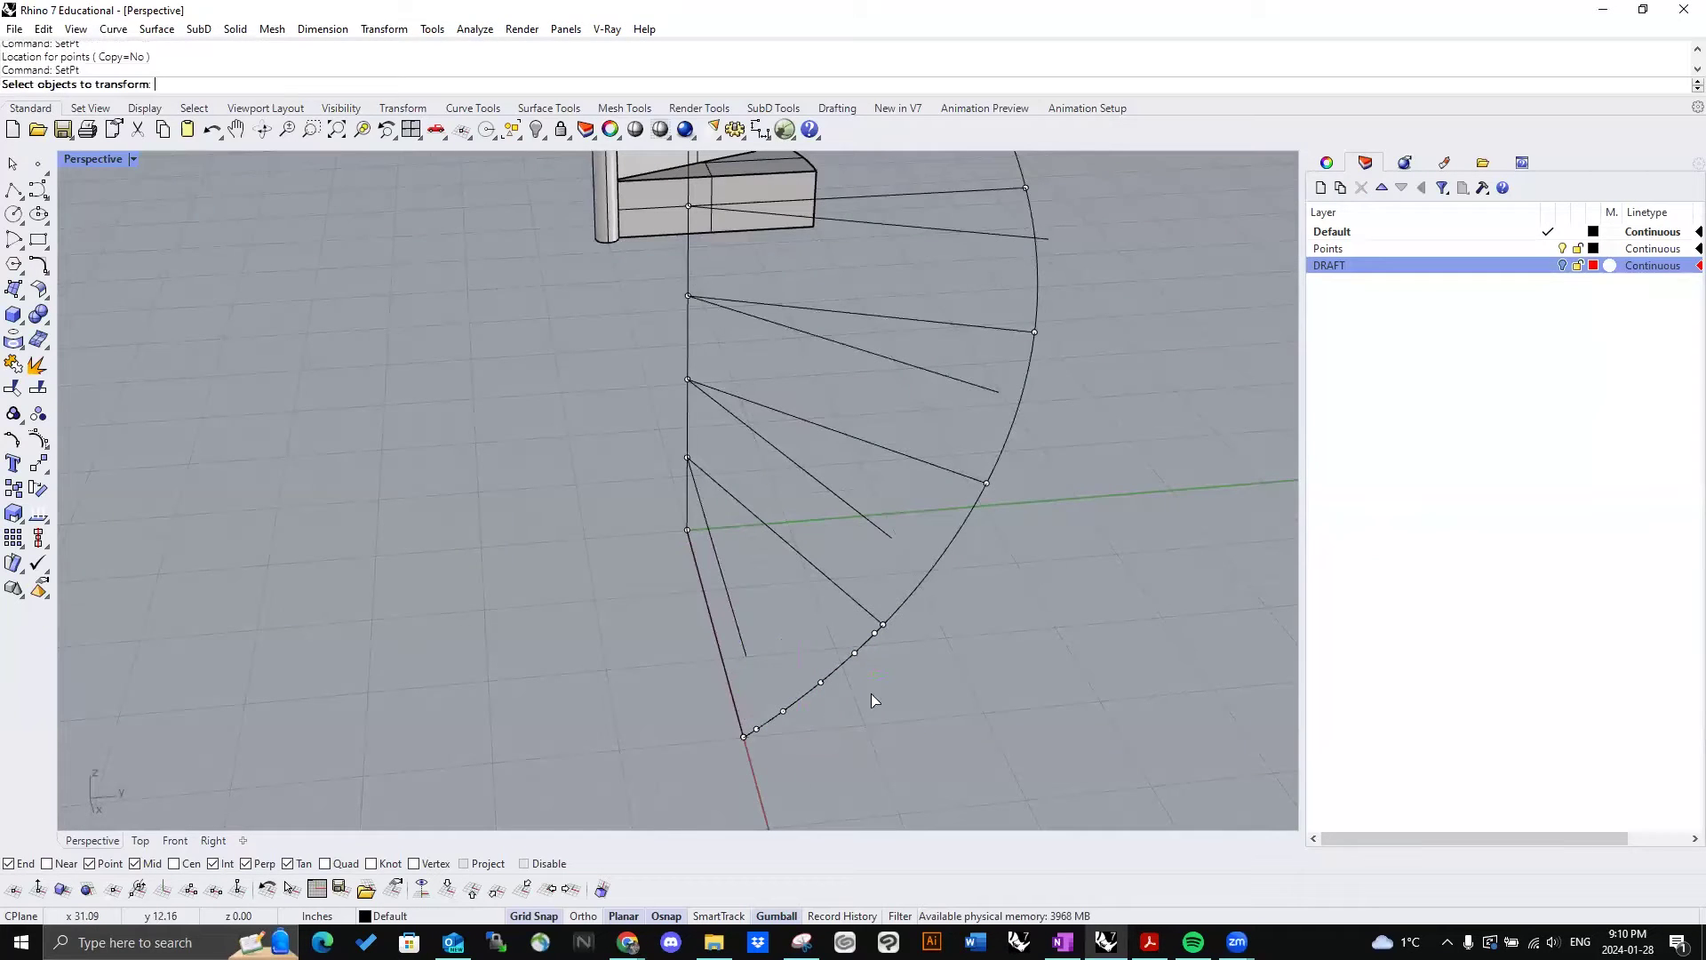
key("Return")
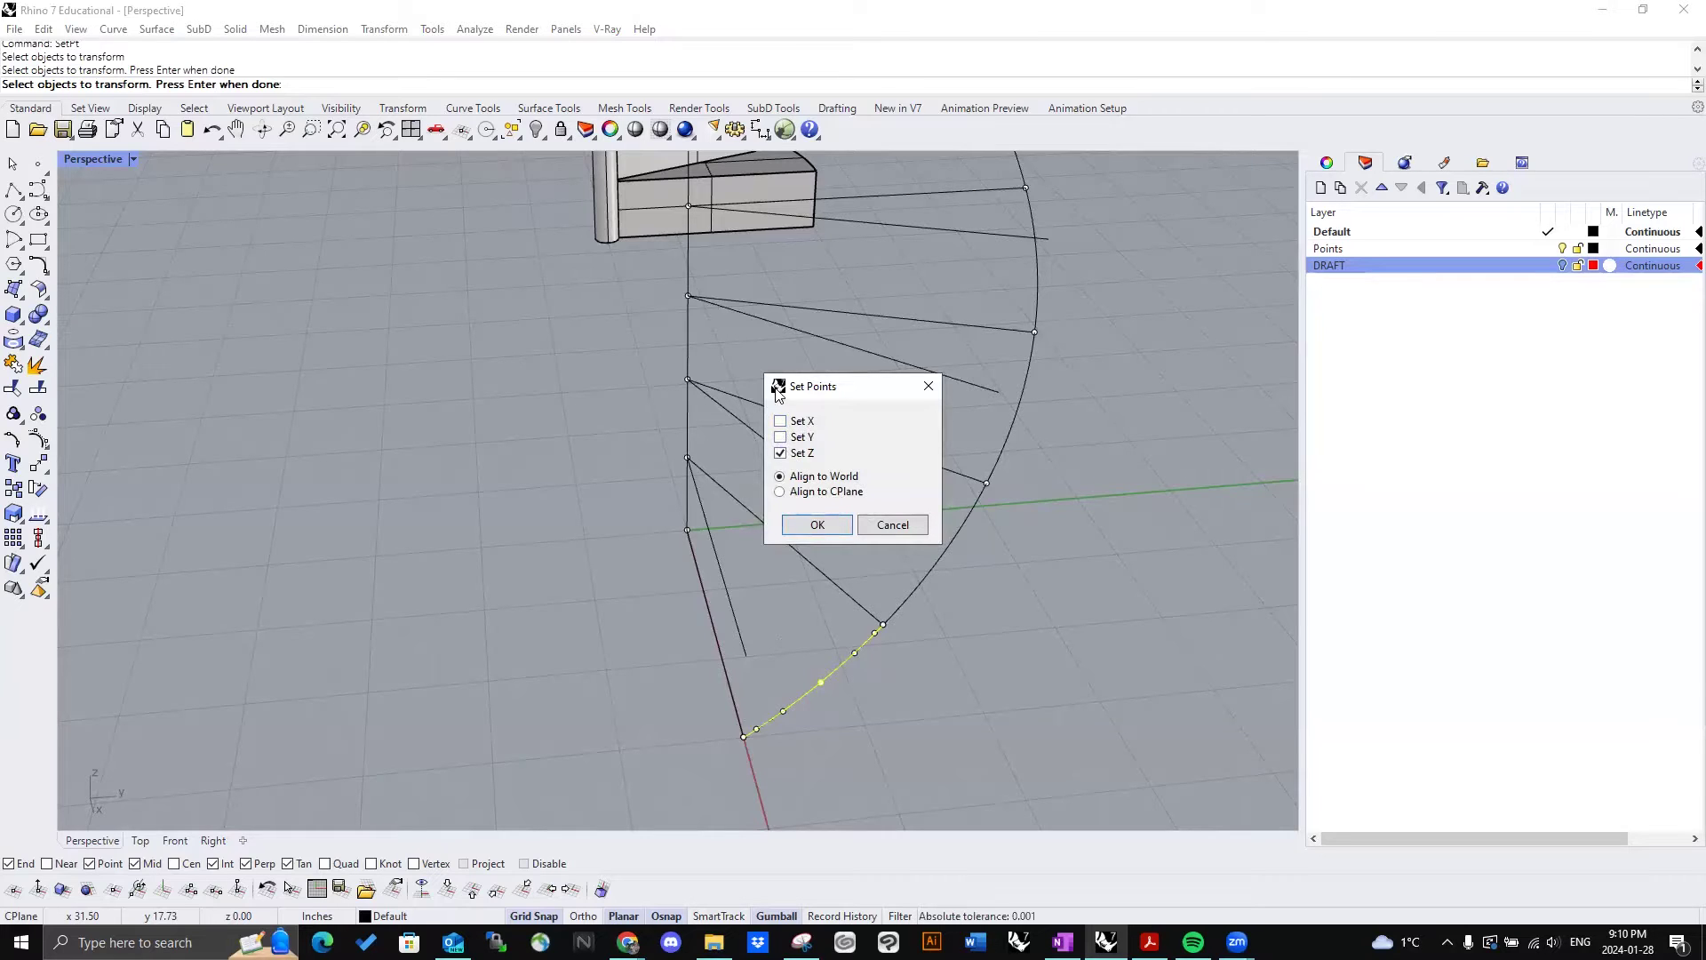
left_click(816, 524)
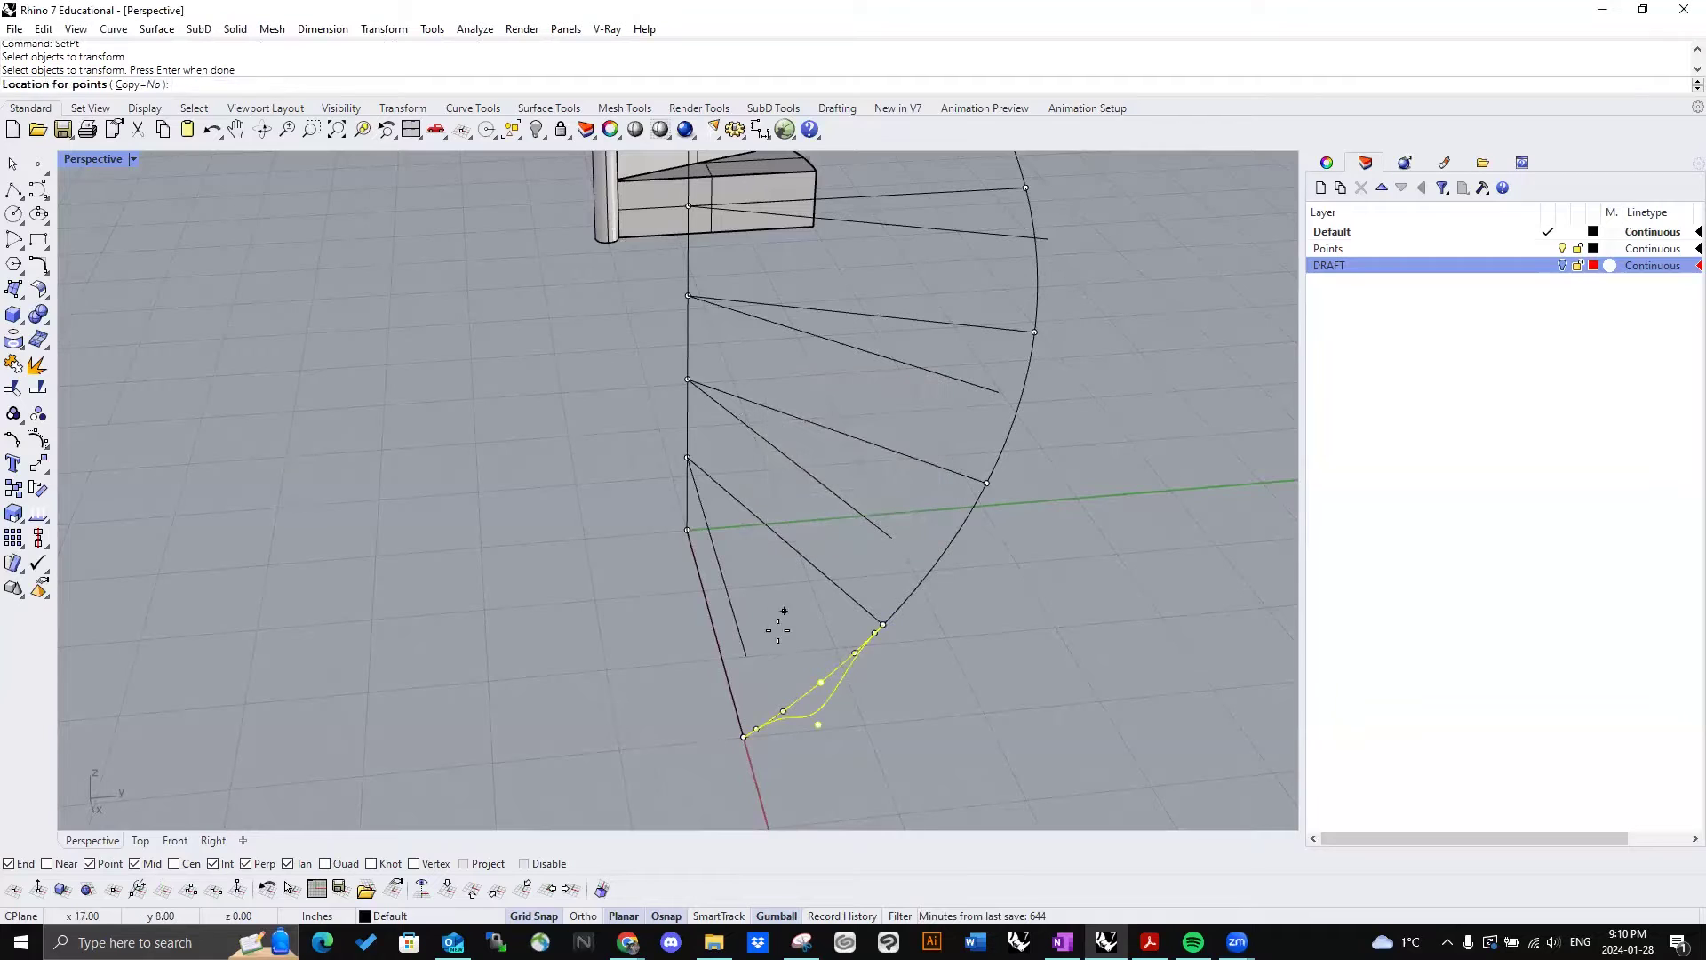
left_click(832, 679)
key("Escape")
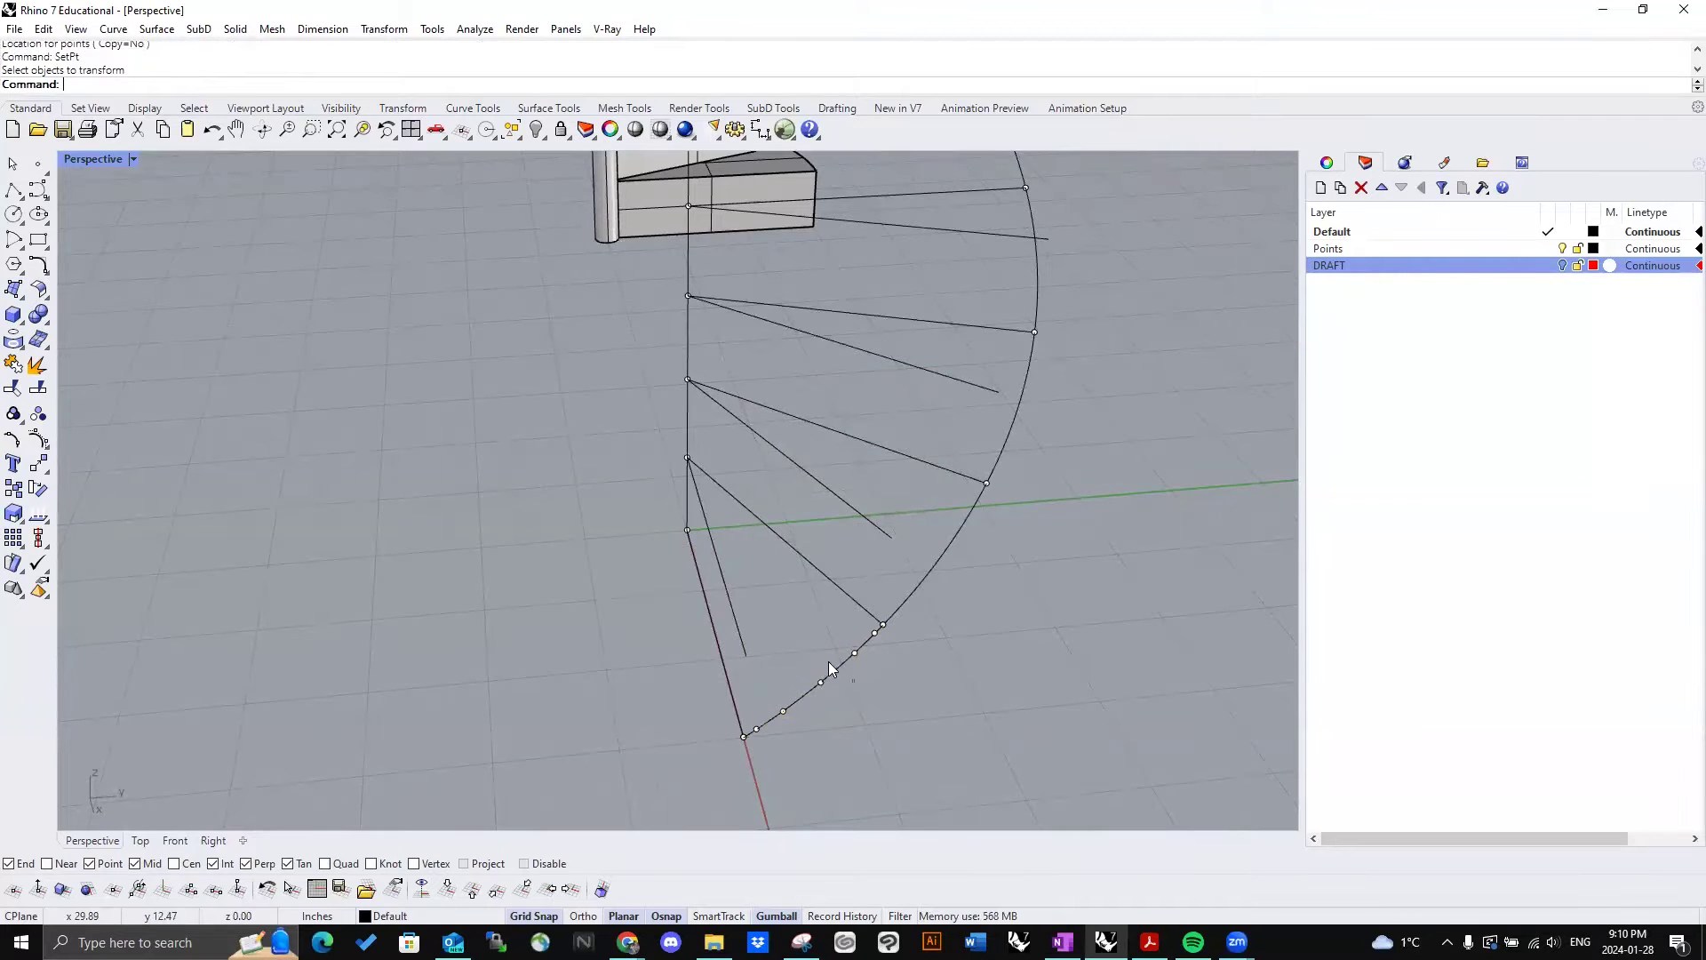
Step: Flatten the lowest spiral segment to its tread's level with SetPt, setting only Z aligned to CPlane
key("Return")
left_click(810, 523)
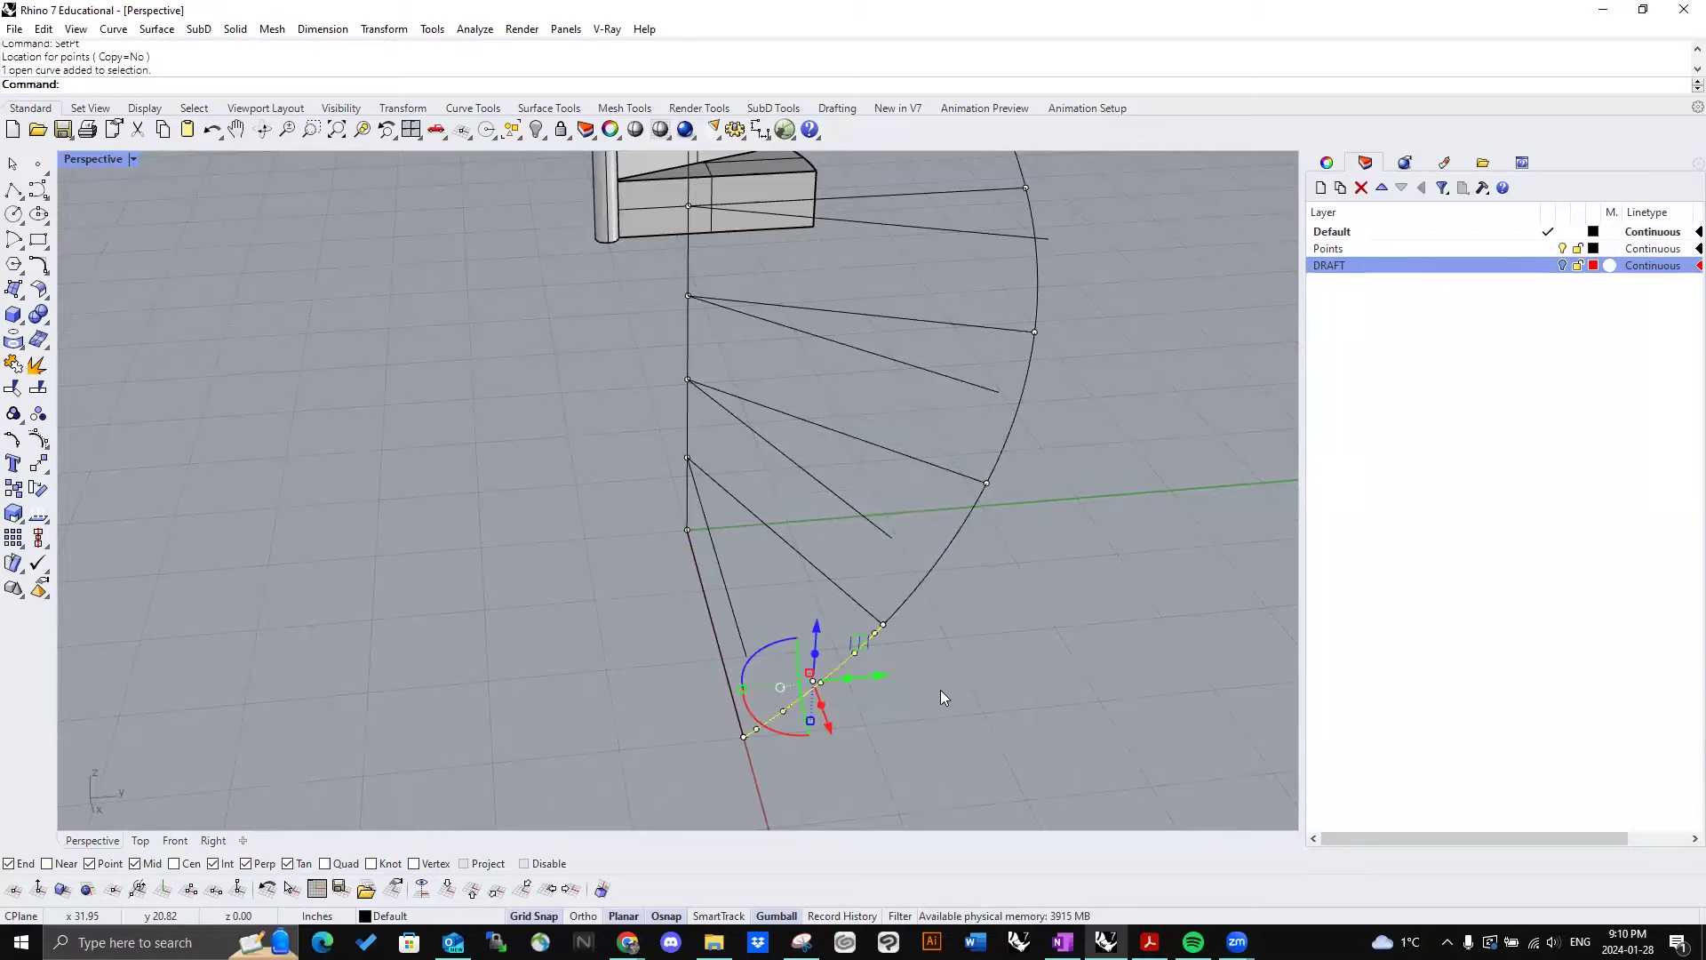
key("Return")
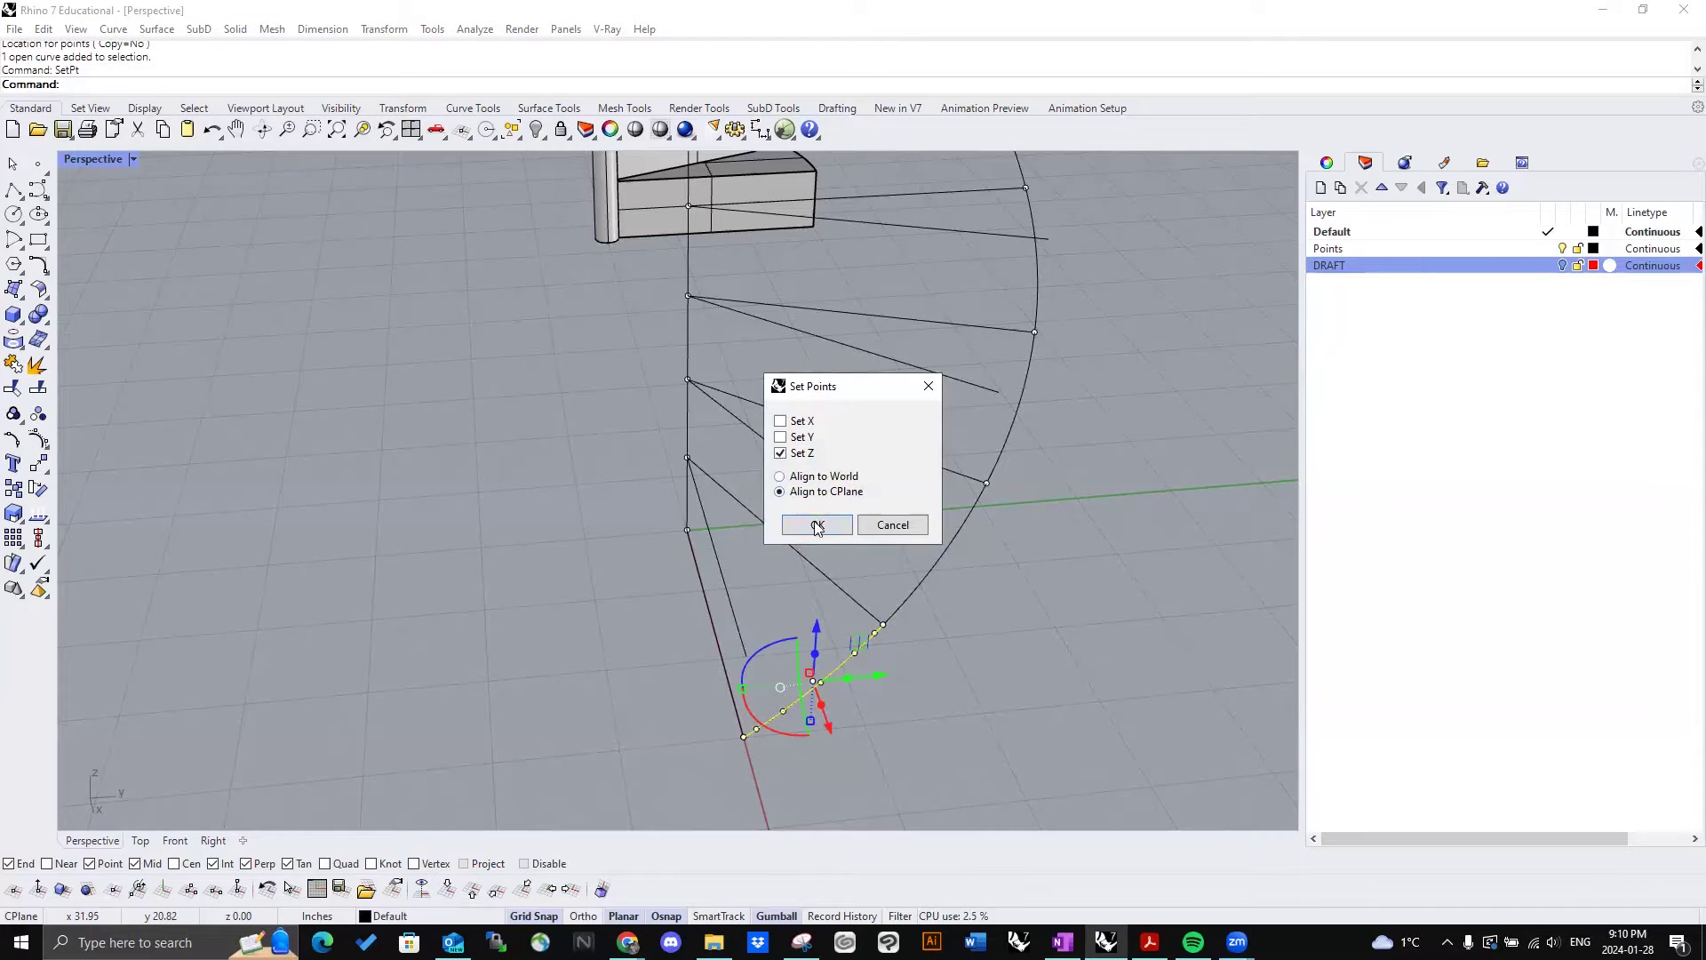
left_click(817, 524)
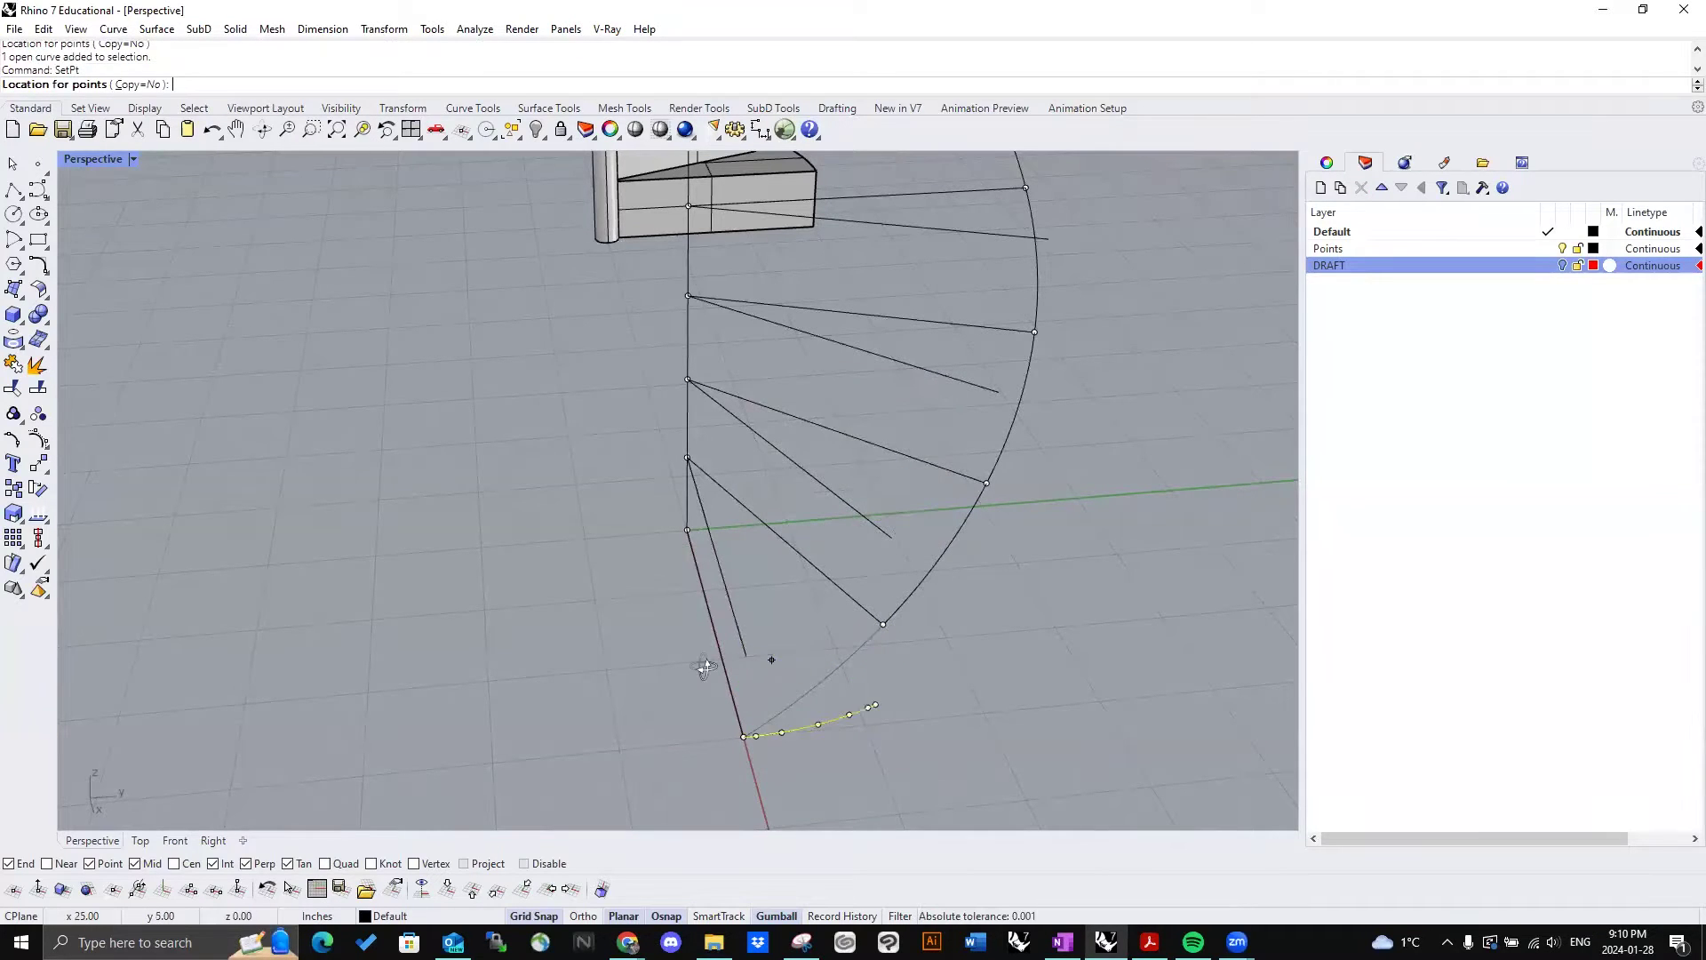
right_click_drag(705, 667, 944, 699)
left_click(899, 691)
Step: Flatten the second spiral segment to the level of its copied tread line with SetPt, Z only
right_click_drag(659, 632, 859, 637)
right_click_drag(653, 681, 793, 678)
key("Return")
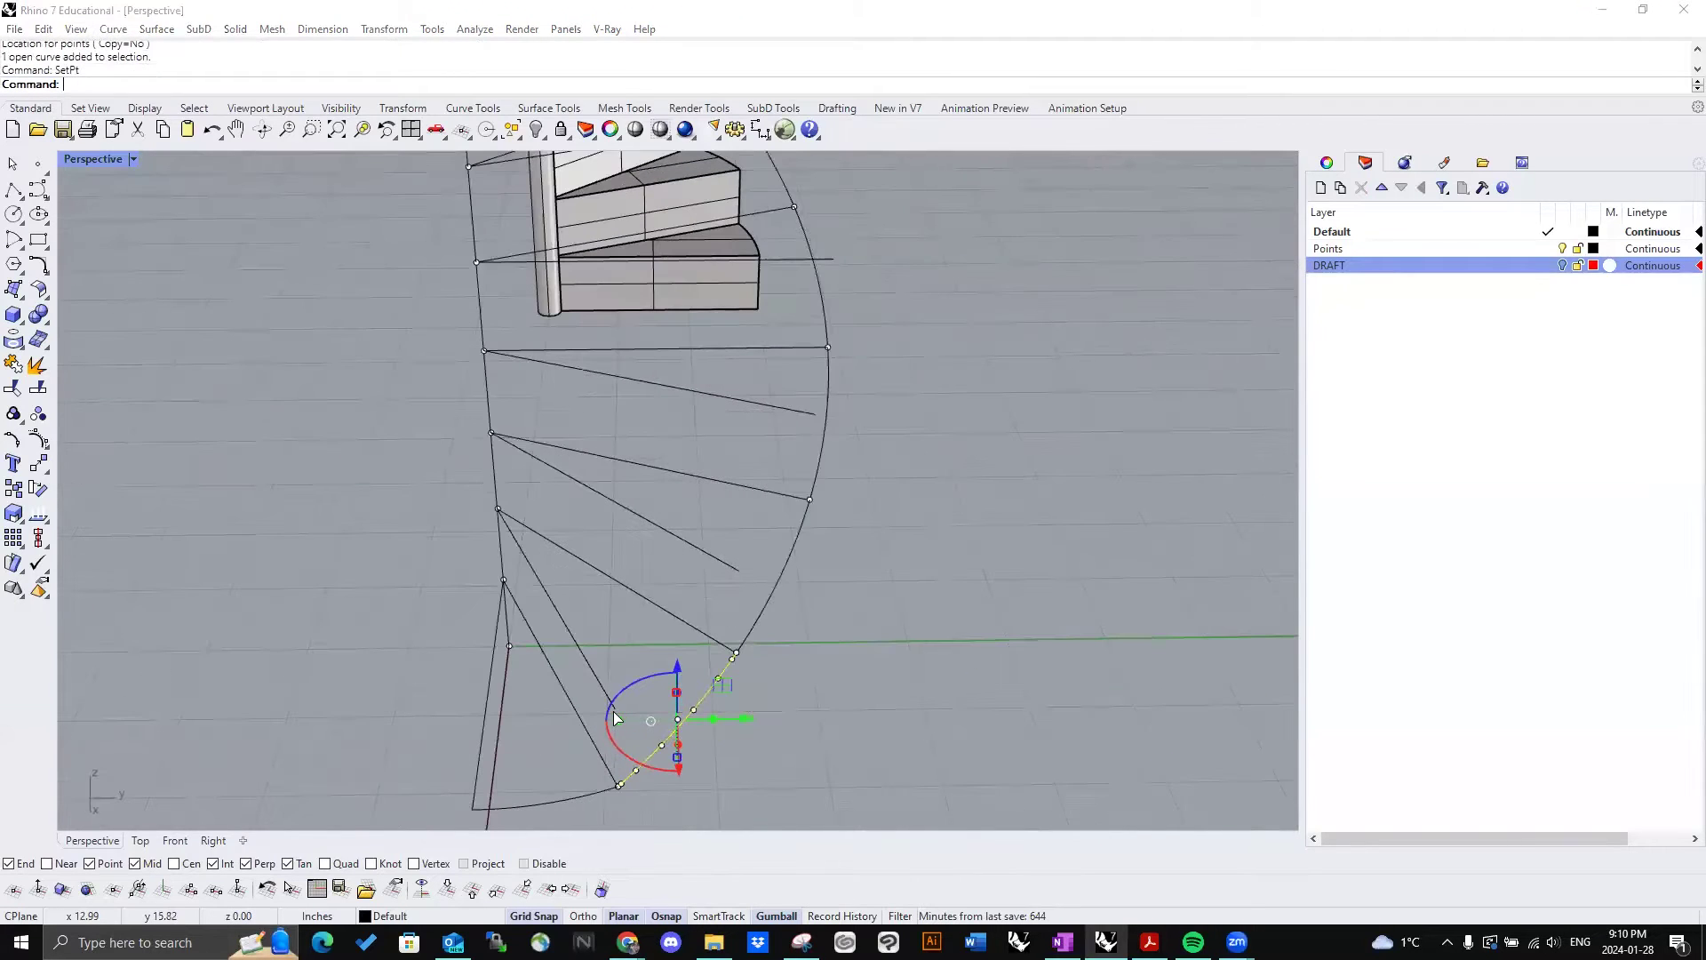
key("Return")
left_click(615, 708)
right_click_drag(807, 640, 942, 676)
key("Return")
key("Return")
left_click(788, 582)
left_click(878, 632)
key("Return")
key("Return")
left_click(931, 567)
scroll(679, 451, "down", 4)
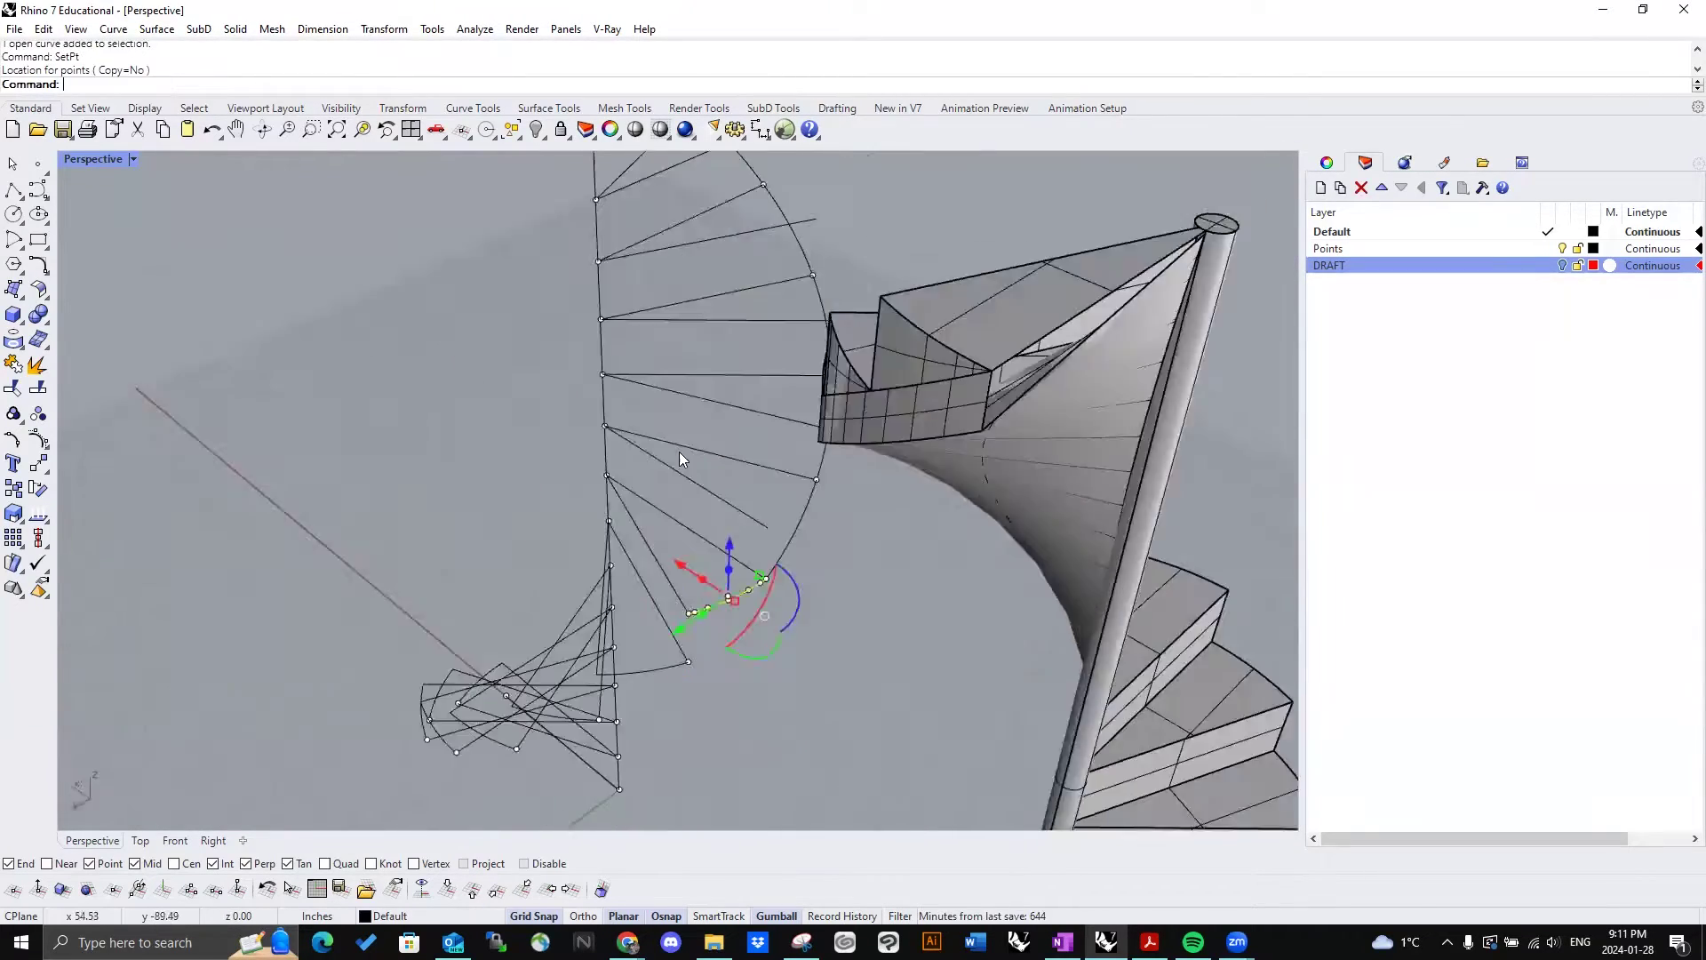
Step: Flatten the remaining upper spiral segments to their own tread levels with SetPt, Z only
right_click_drag(679, 451, 756, 569)
left_click_drag(1022, 666, 756, 409)
key("Delete")
scroll(721, 524, "up", 6)
right_click_drag(722, 524, 31, 190)
left_click(769, 565)
key("Return")
key("Return")
left_click(776, 495)
key("Return")
key("Return")
left_click(831, 357)
key("Return")
Step: Draw a vertical polyline riser from the second-highest tread's outer corner to the top tread's outer corner
left_click(669, 446)
scroll(681, 441, "down", 5)
scroll(765, 497, "up", 5)
right_click_drag(629, 397, 906, 345)
left_click(861, 345)
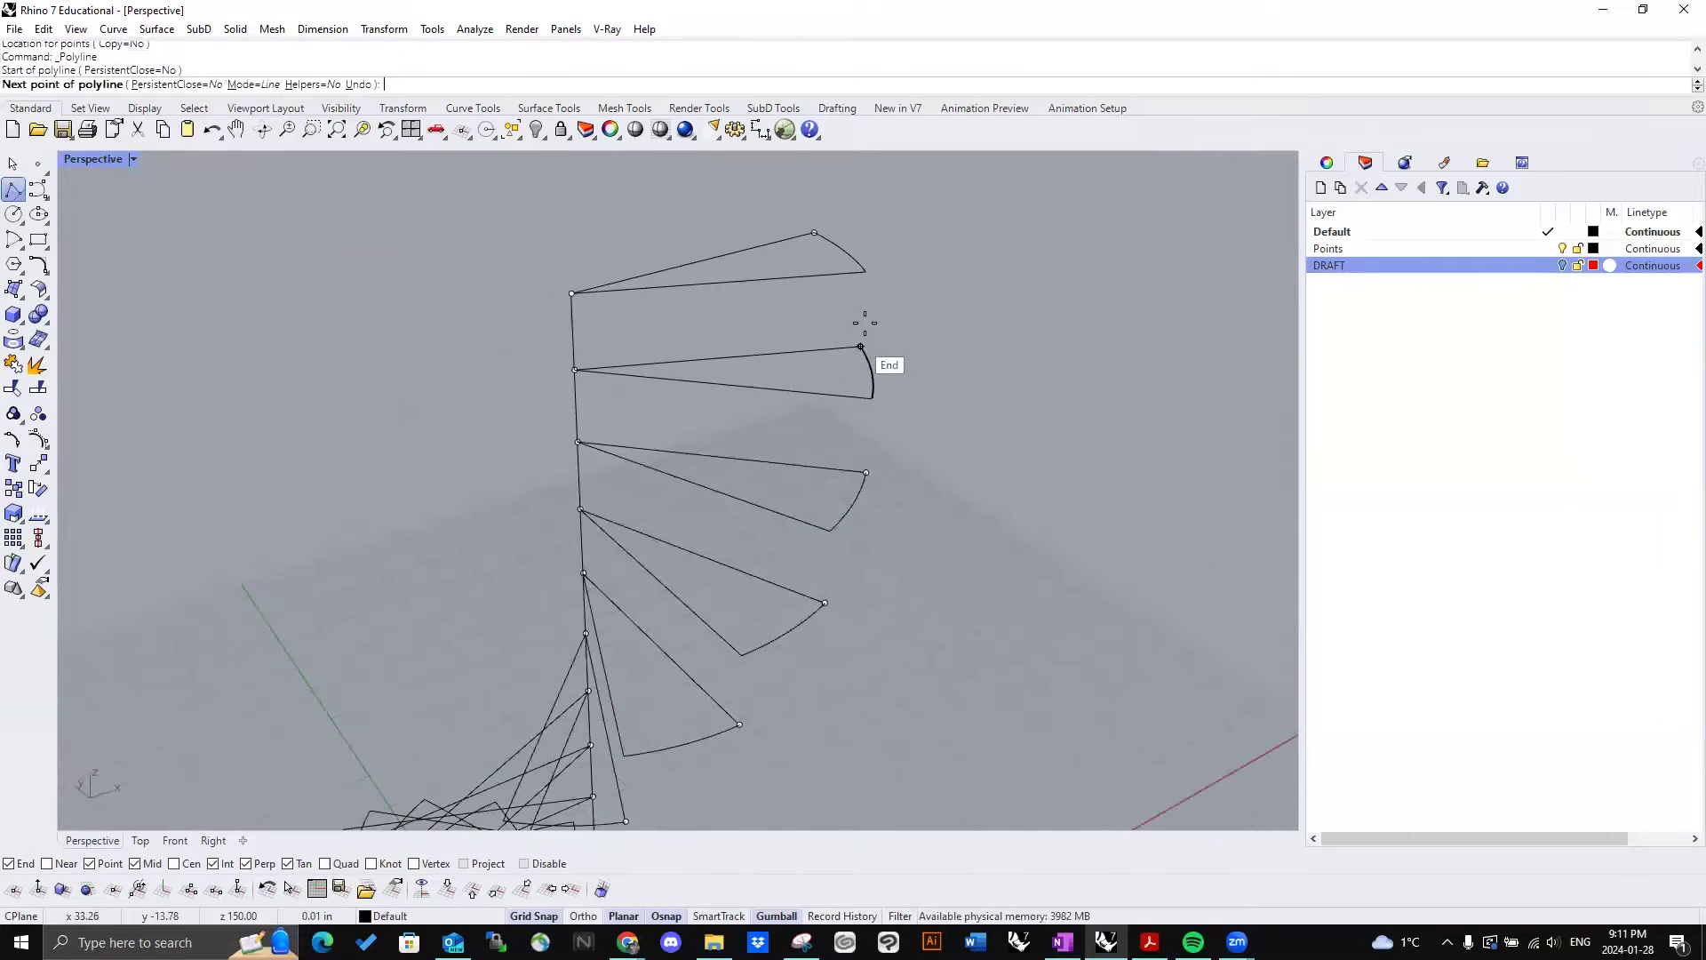
left_click(863, 288)
key("ctrl+z")
left_click(867, 272)
key("Return")
Step: Draw vertical polyline risers between the outer corners of the next treads down
right_click_drag(868, 273, 1108, 488)
key("Return")
left_click(981, 300)
left_click(974, 374)
key("Return")
key("Return")
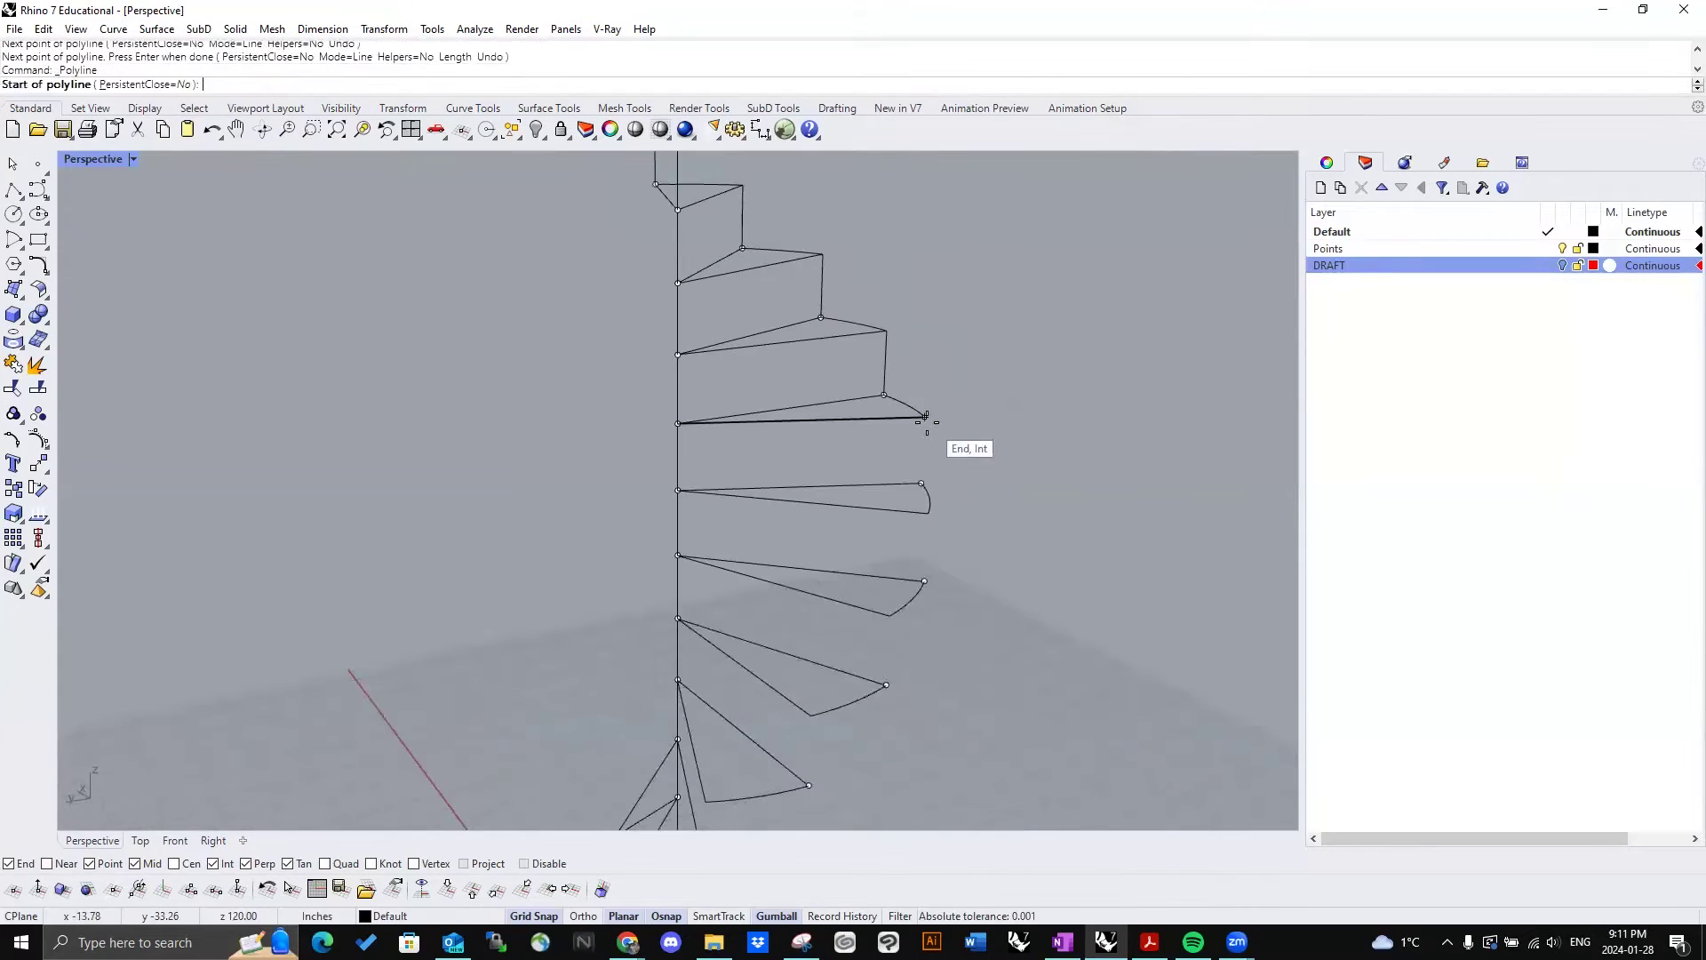
left_click(925, 417)
left_click(924, 487)
key("Return")
Step: Complete the outer vertical riser lines on the remaining lower treads with polylines
right_click_drag(914, 305, 853, 402)
left_click(944, 419)
key("Return")
key("Return")
left_click(885, 452)
left_click(879, 502)
mouse_move(880, 503)
right_mouse_down()
mouse_move(955, 516)
mouse_move(720, 275)
mouse_move(927, 417)
mouse_move(878, 225)
right_mouse_up()
left_click(834, 455)
left_click(828, 499)
scroll(879, 226, "up", 6)
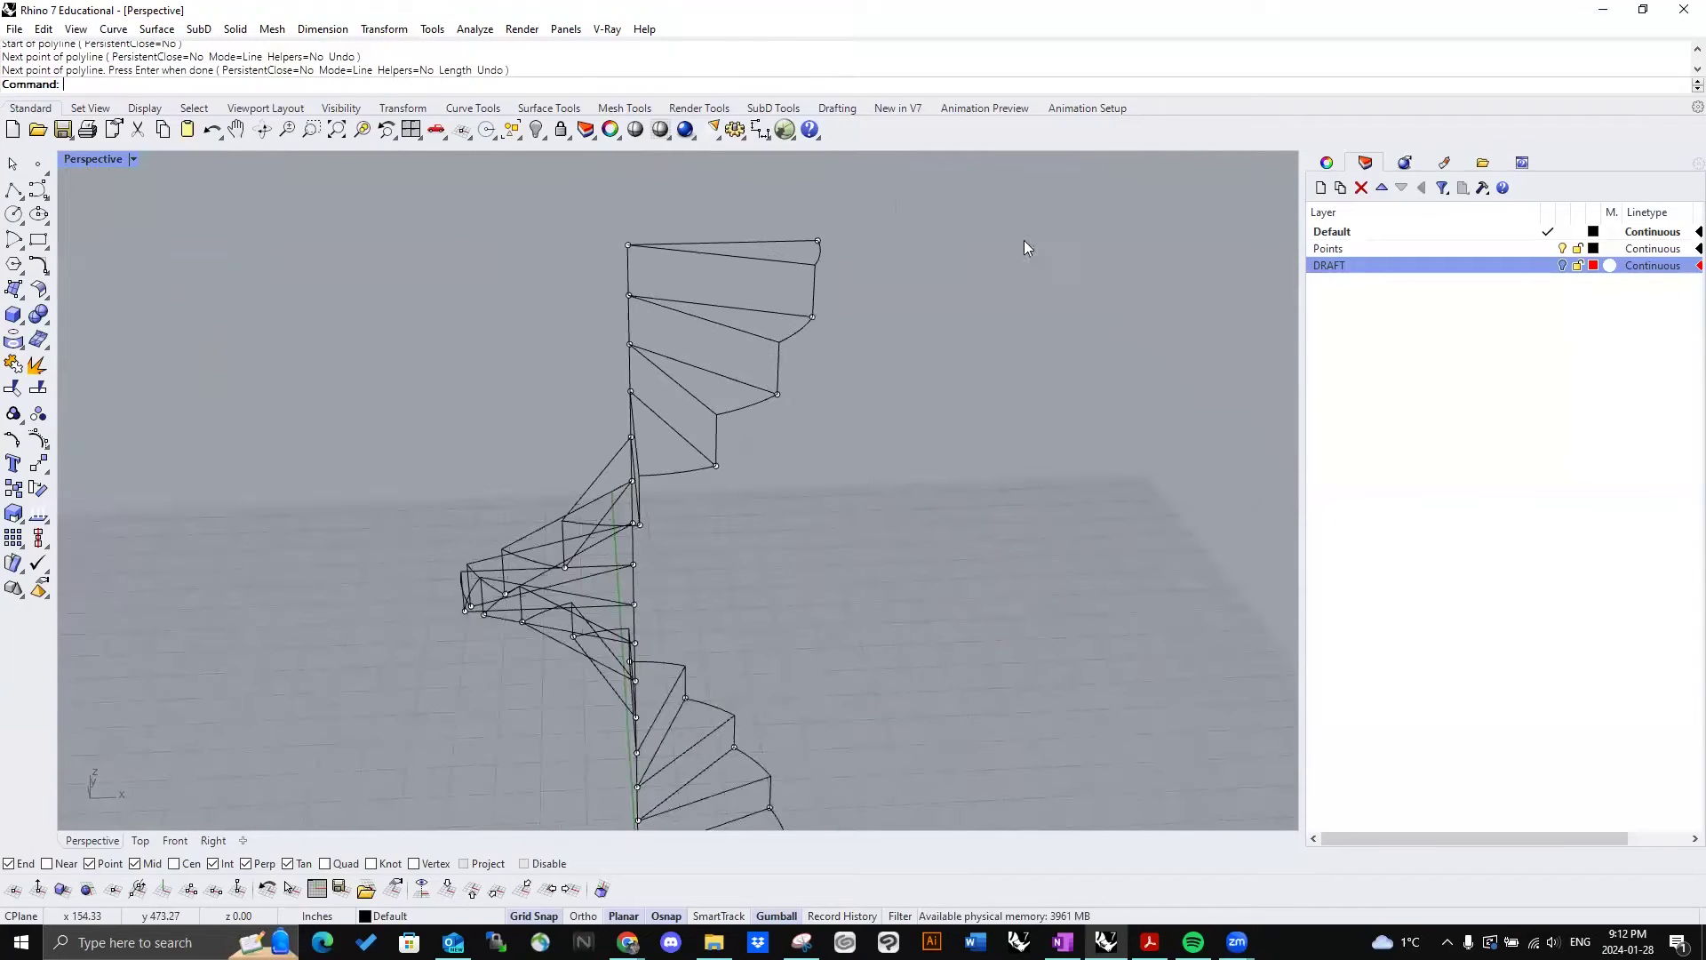
Step: Copy the DRAFT layer's spiral curve in place, move the copy to the Default layer and hide DRAFT
right_click_drag(785, 275, 1370, 257)
left_click(680, 302)
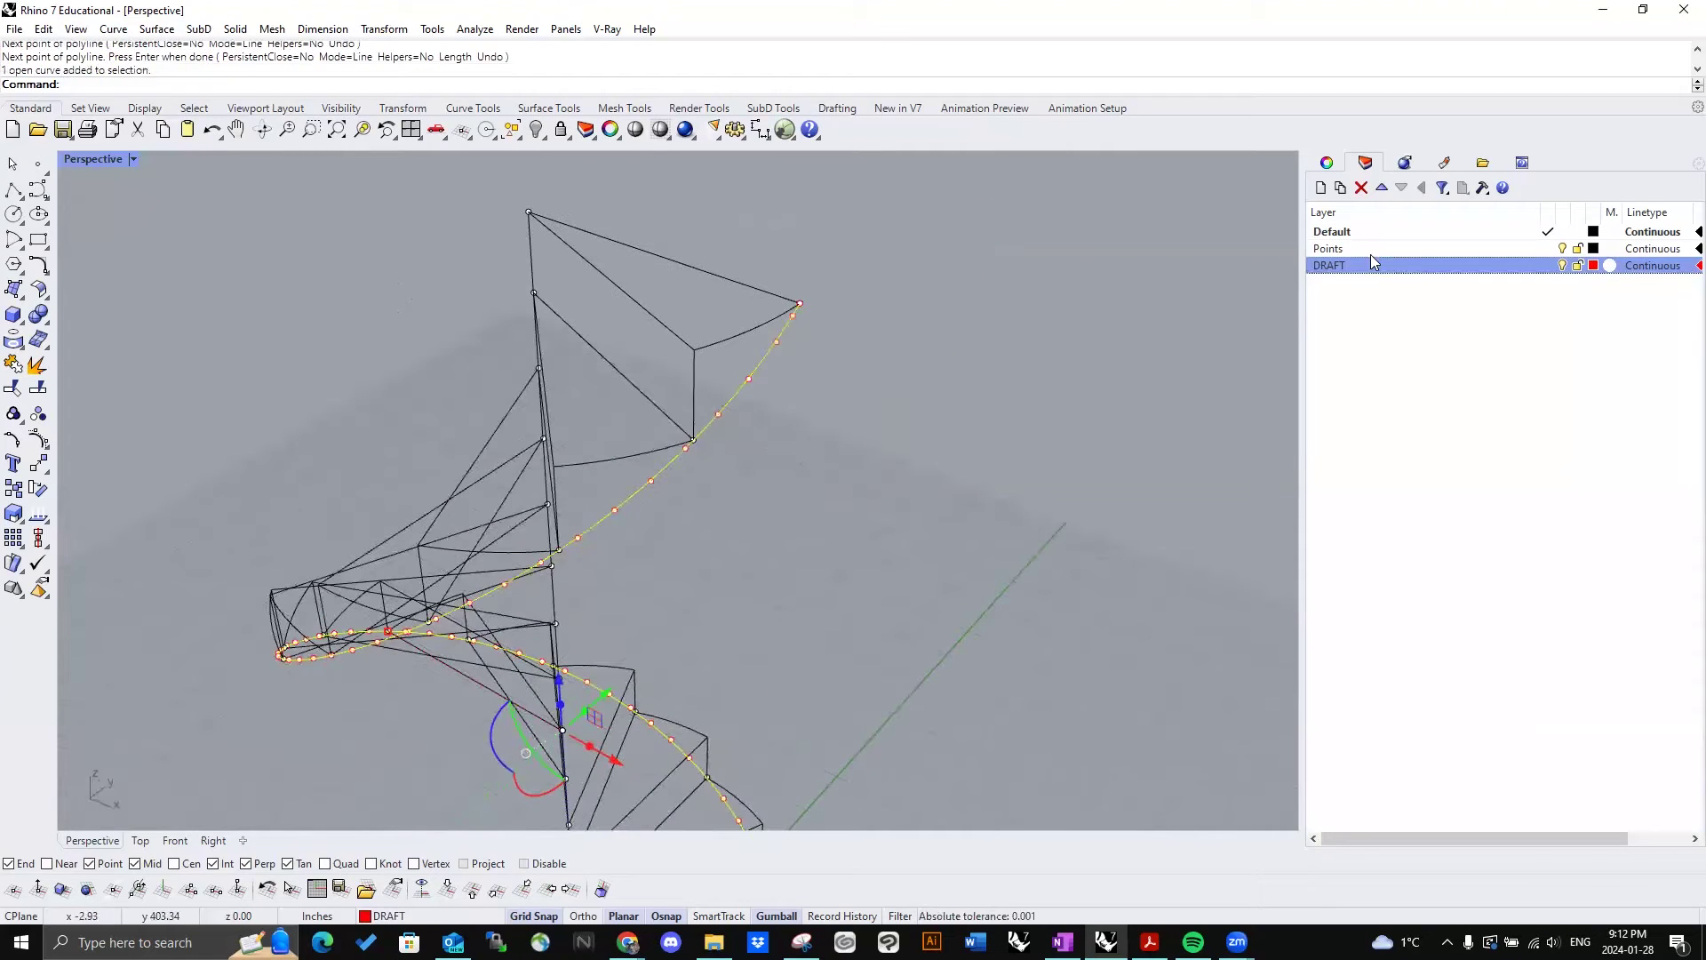
right_click_drag(791, 319, 1052, 345, "shift")
scroll(954, 388, "up", 2)
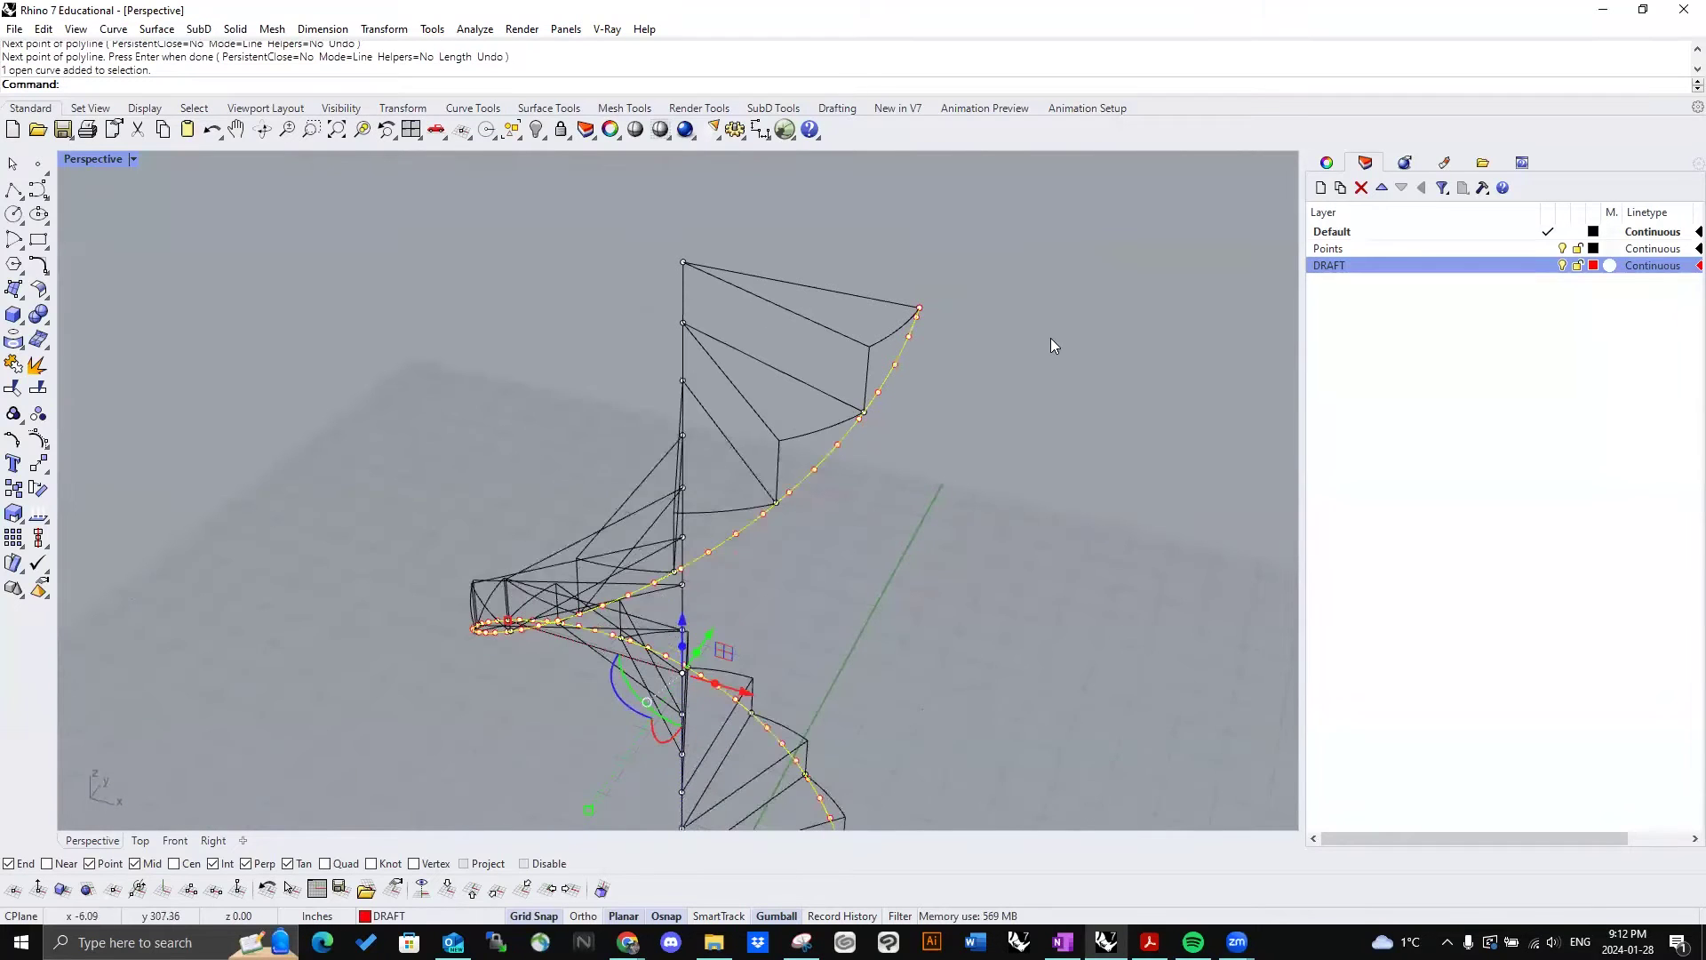
key("ctrl+c")
key("ctrl+v")
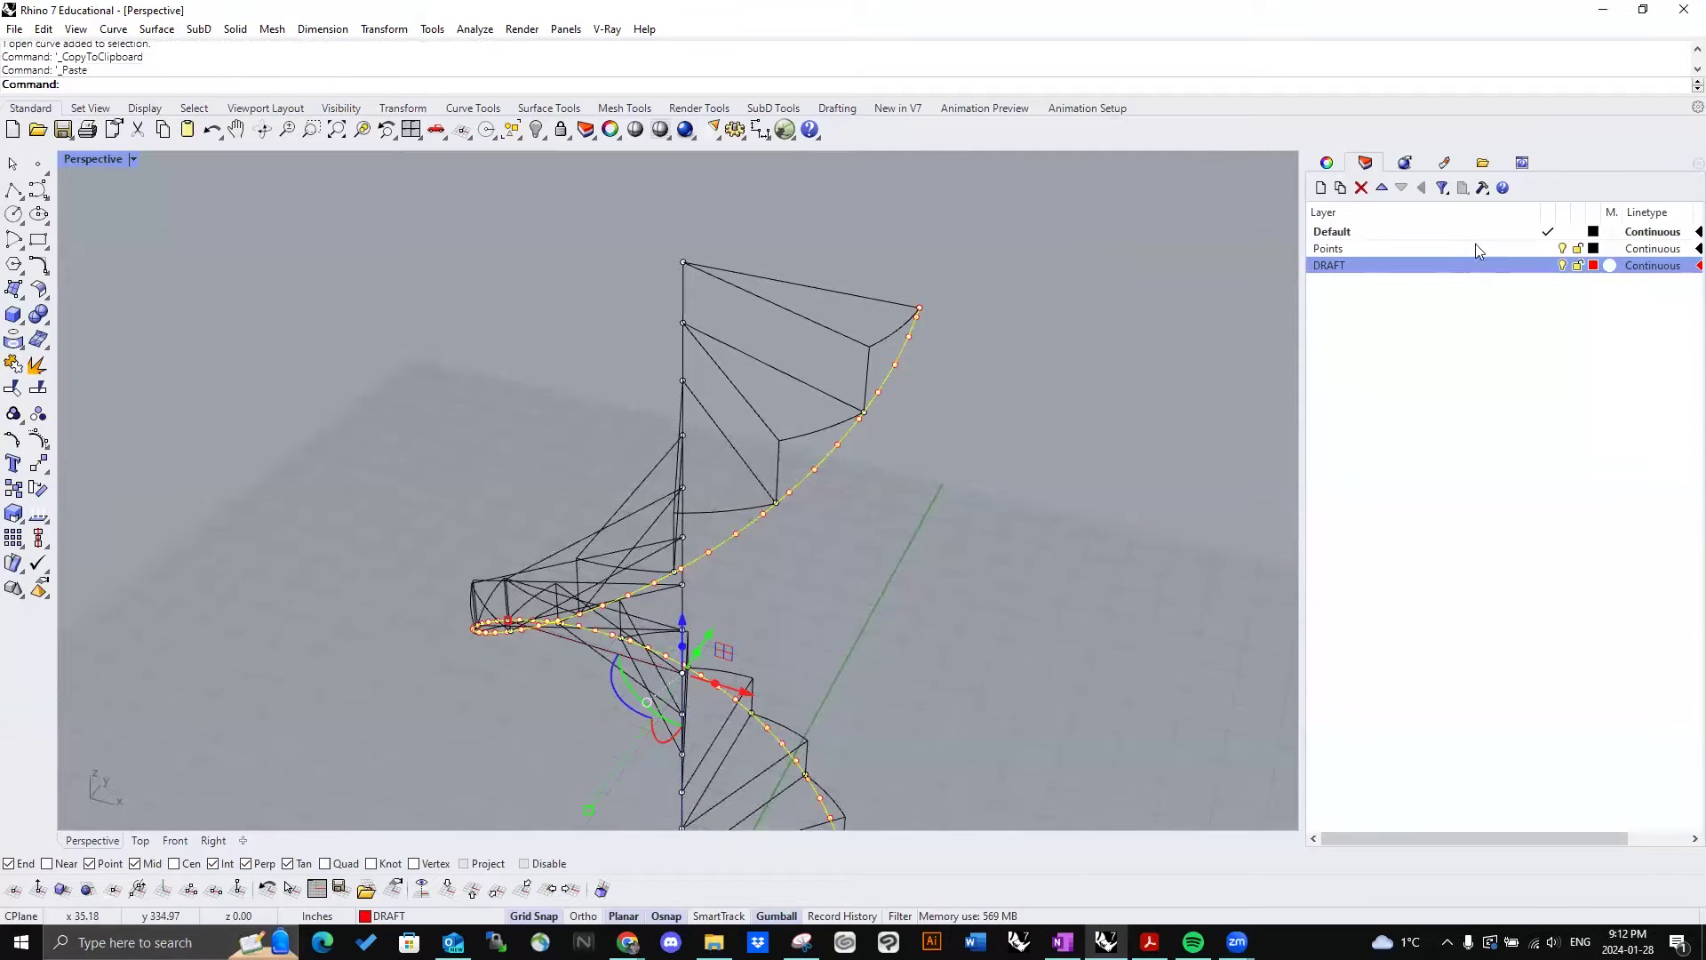
right_click(1434, 233)
left_click(1512, 540)
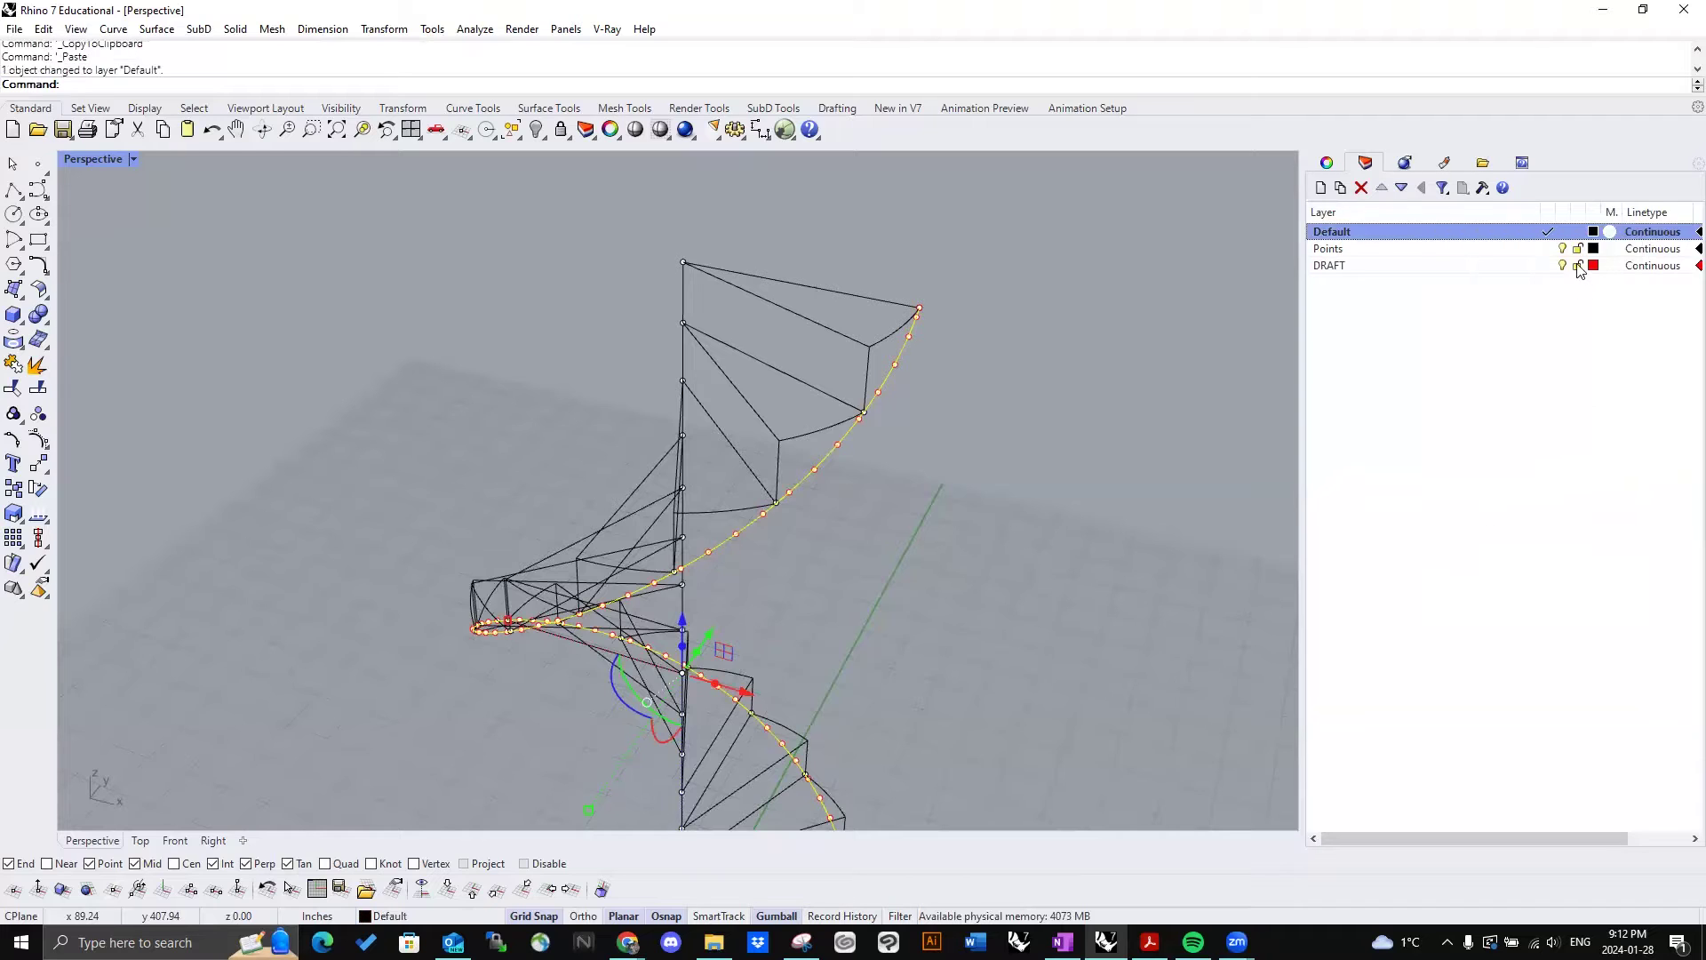
left_click(1561, 270)
Step: Split the copied spiral curve, using all other objects as cutting objects
right_click_drag(882, 347, 915, 363)
left_click(884, 358)
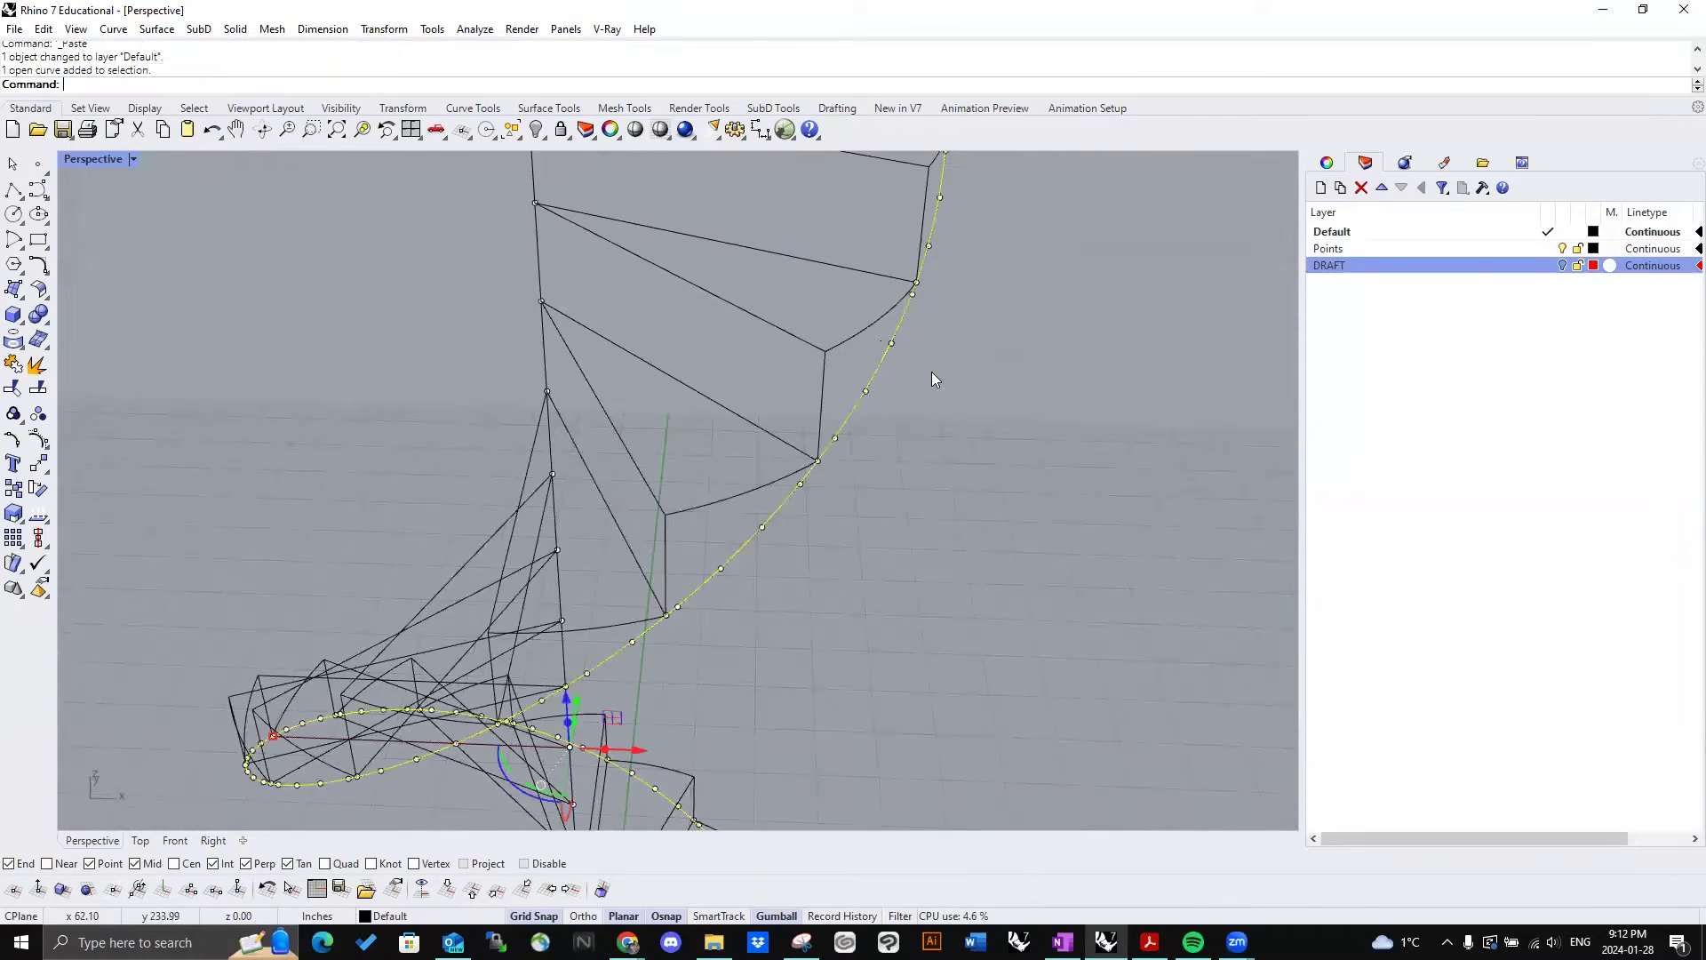
scroll(942, 391, "down", 6)
right_click_drag(976, 444, 993, 539, "alt+shift")
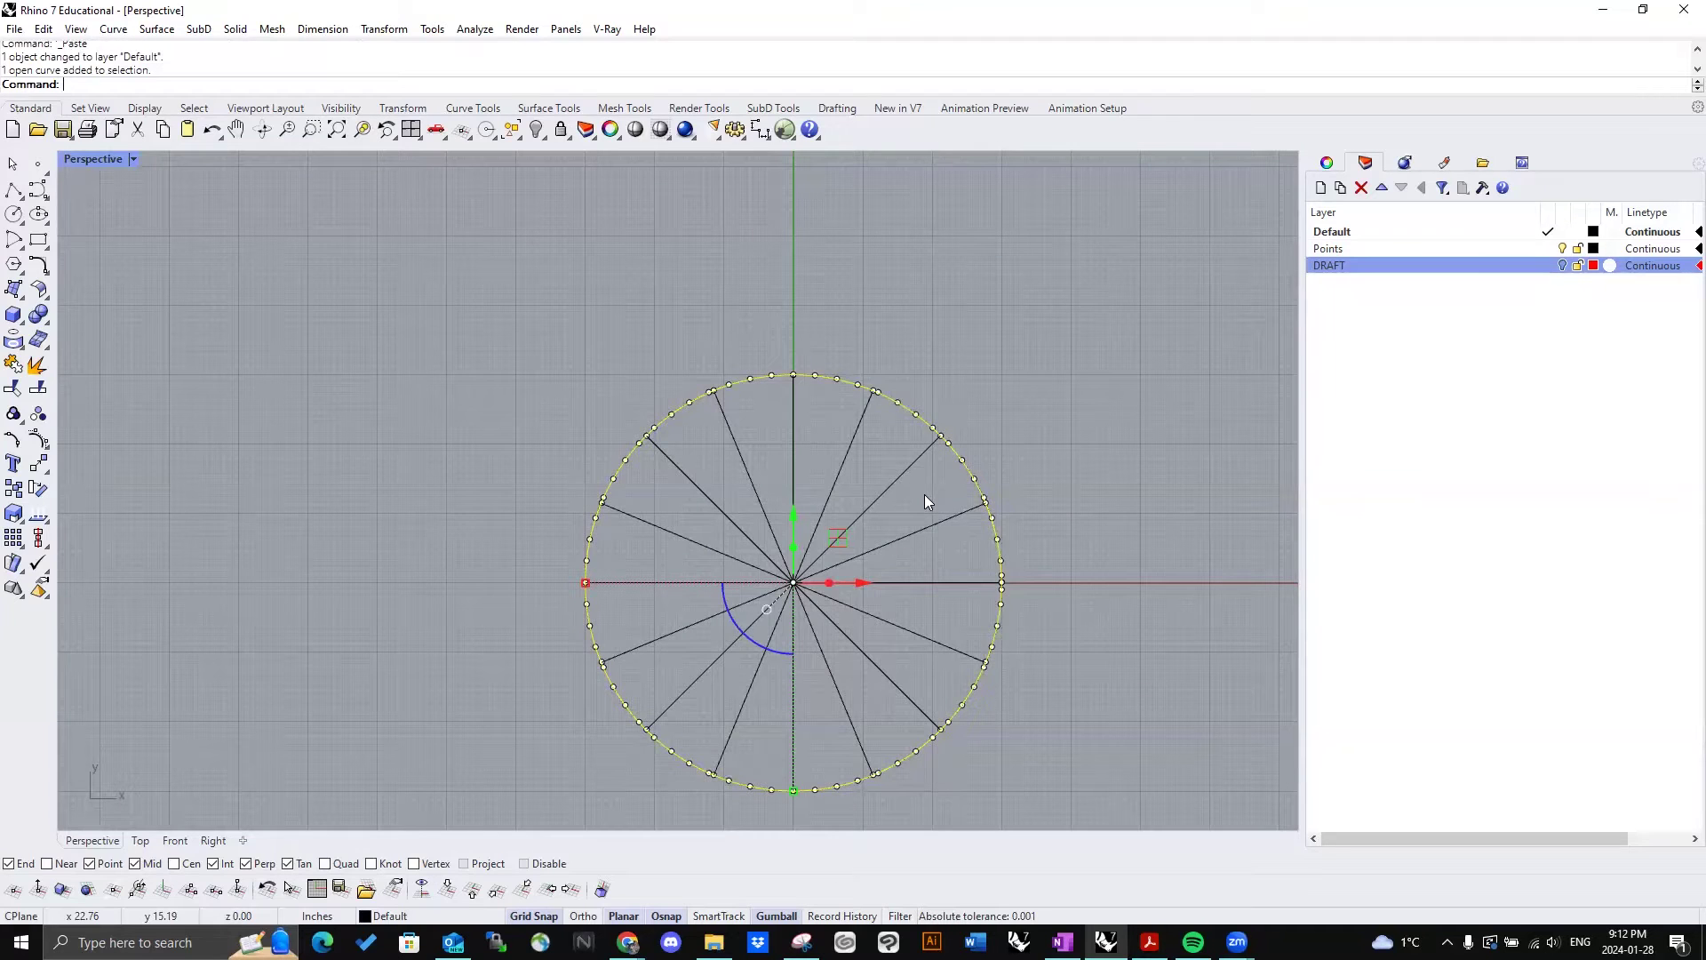
key("Escape")
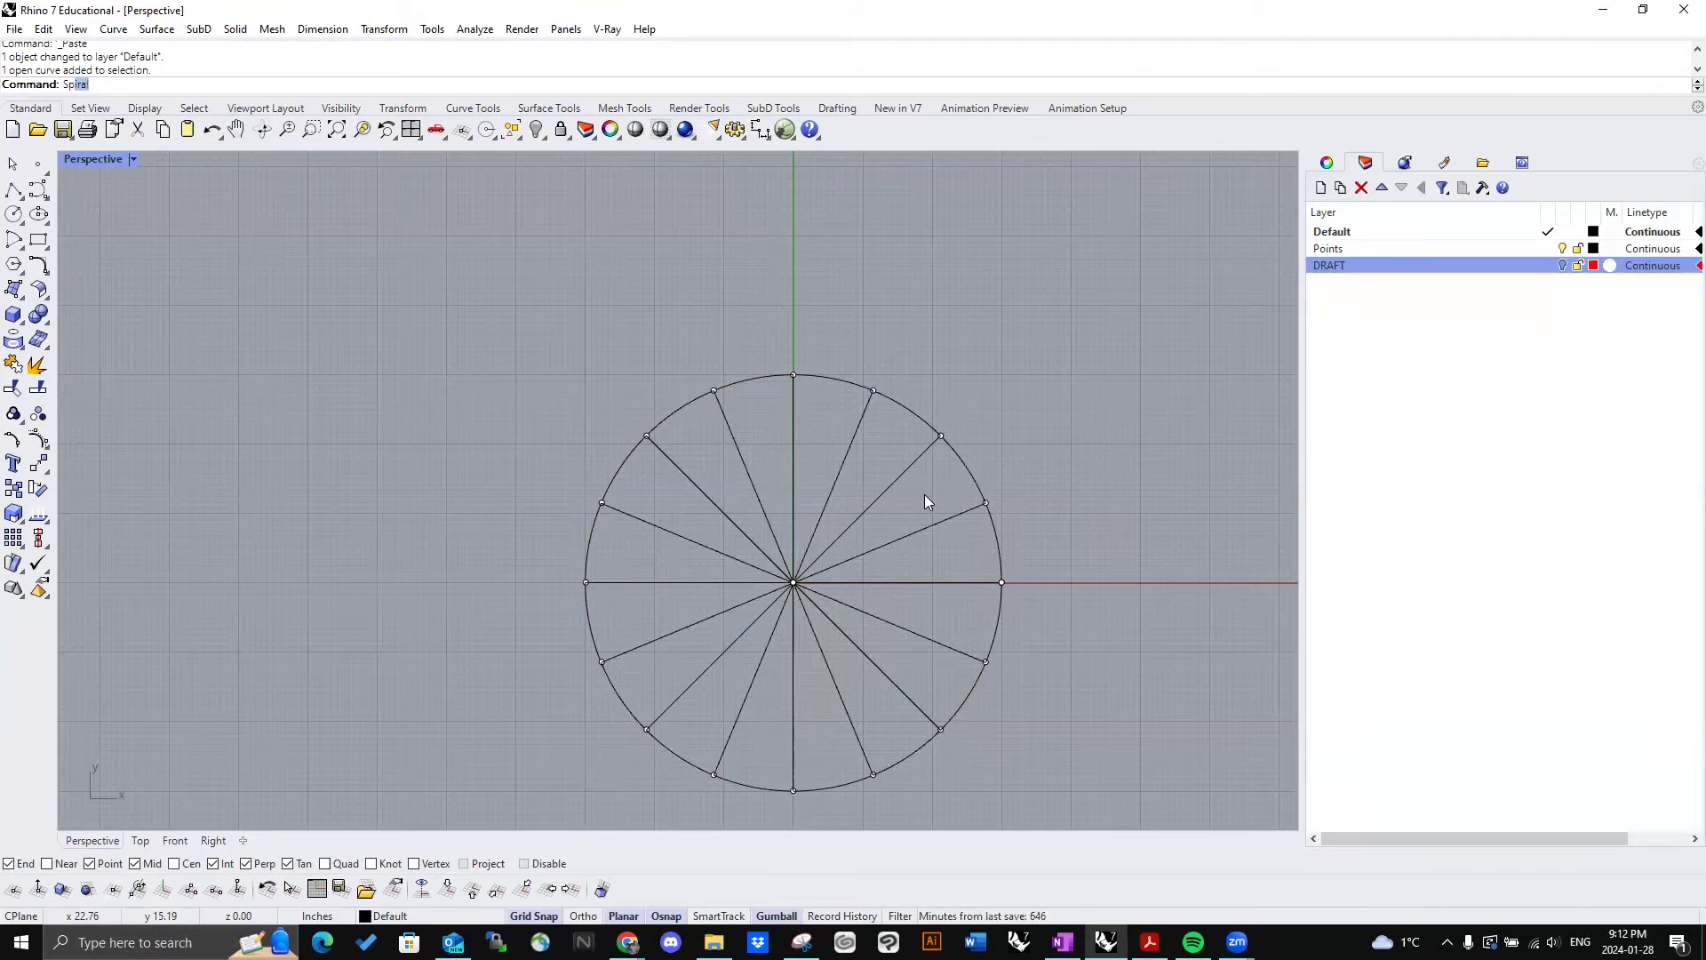
right_click_drag(950, 496, 976, 413)
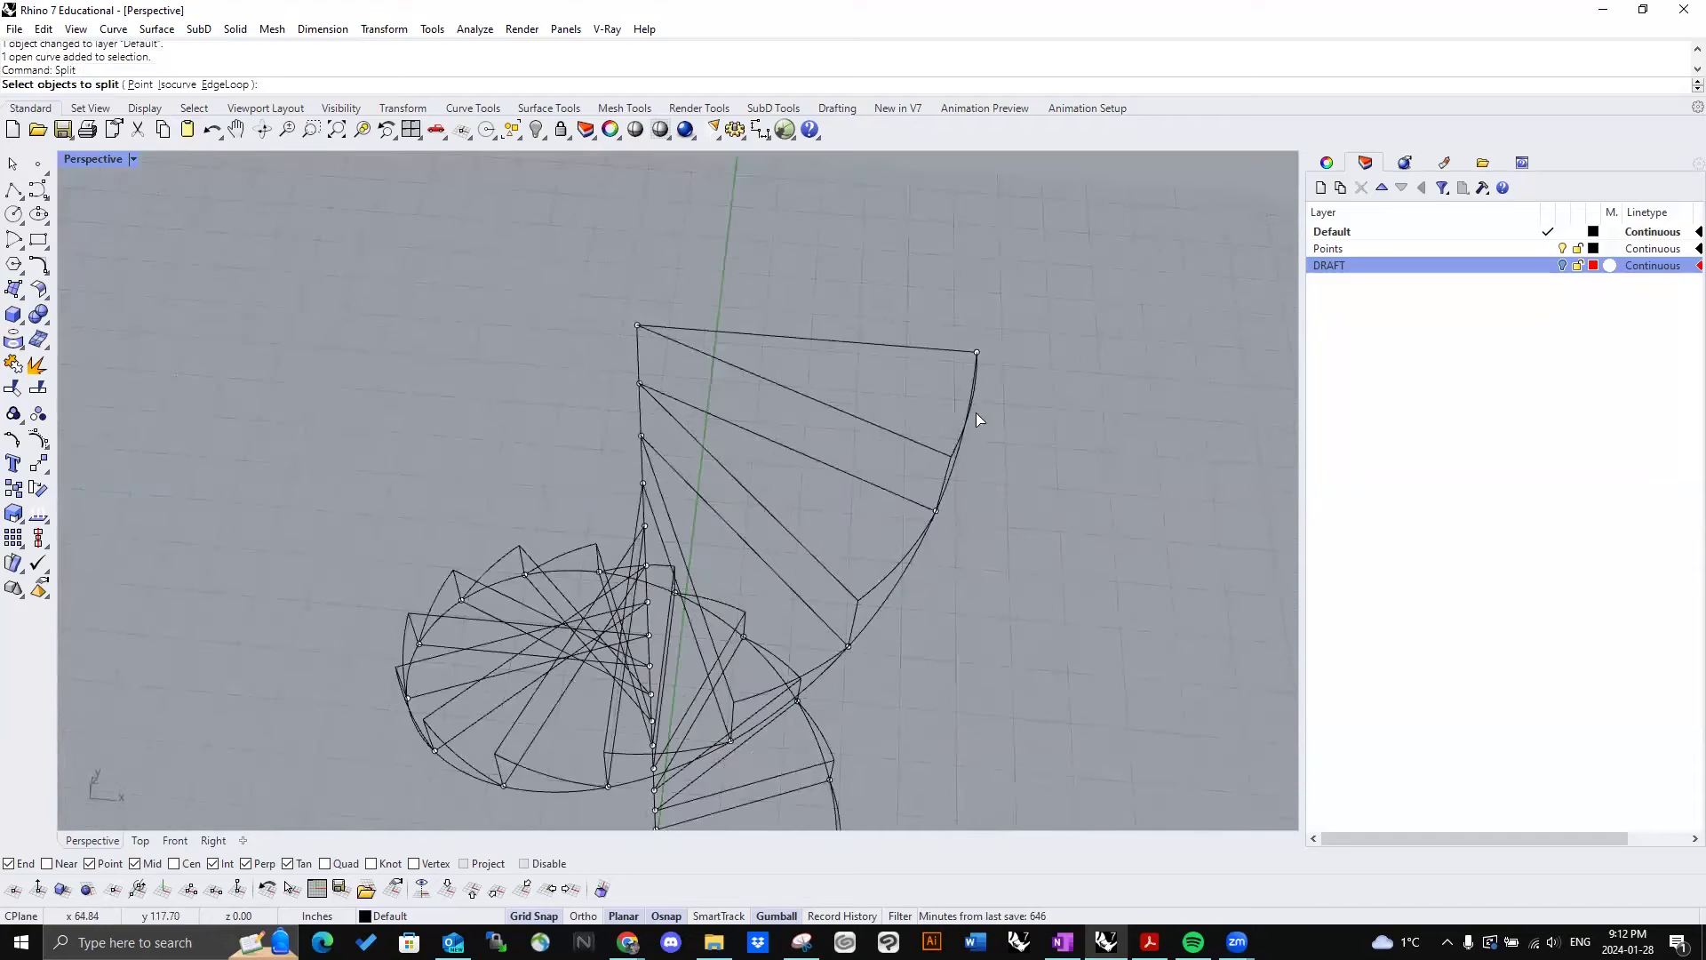
left_click(957, 477)
right_click_drag(800, 524, 797, 495)
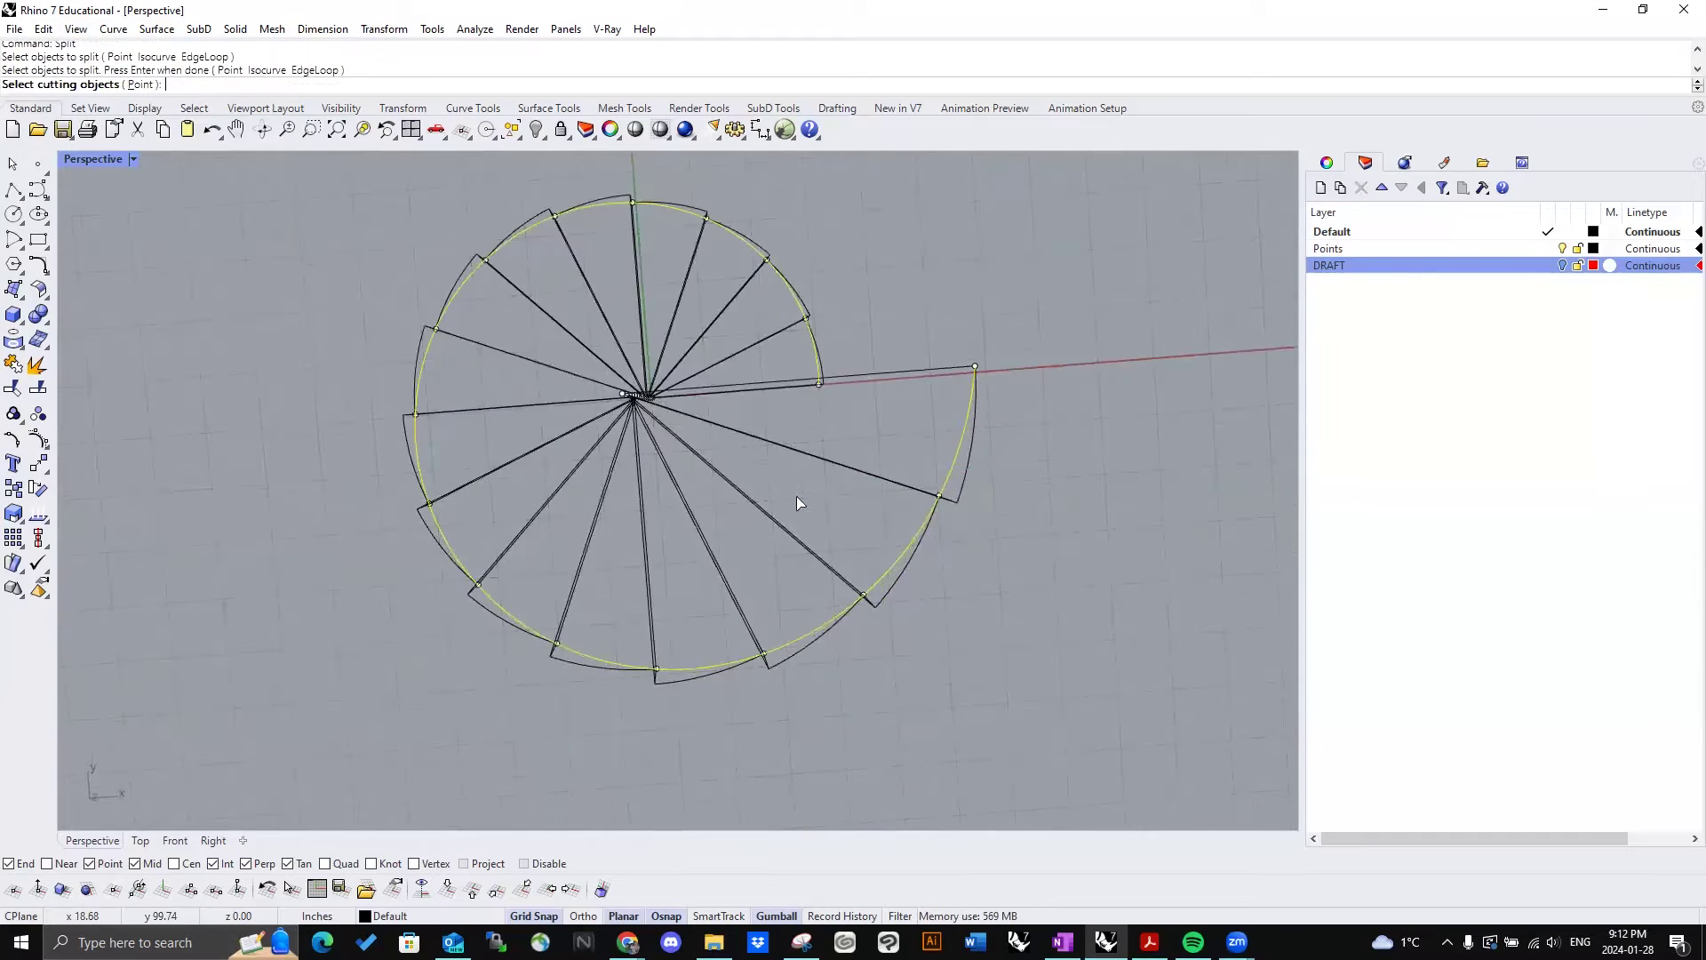
key("ctrl+a")
key("Return")
scroll(786, 421, "down", 5)
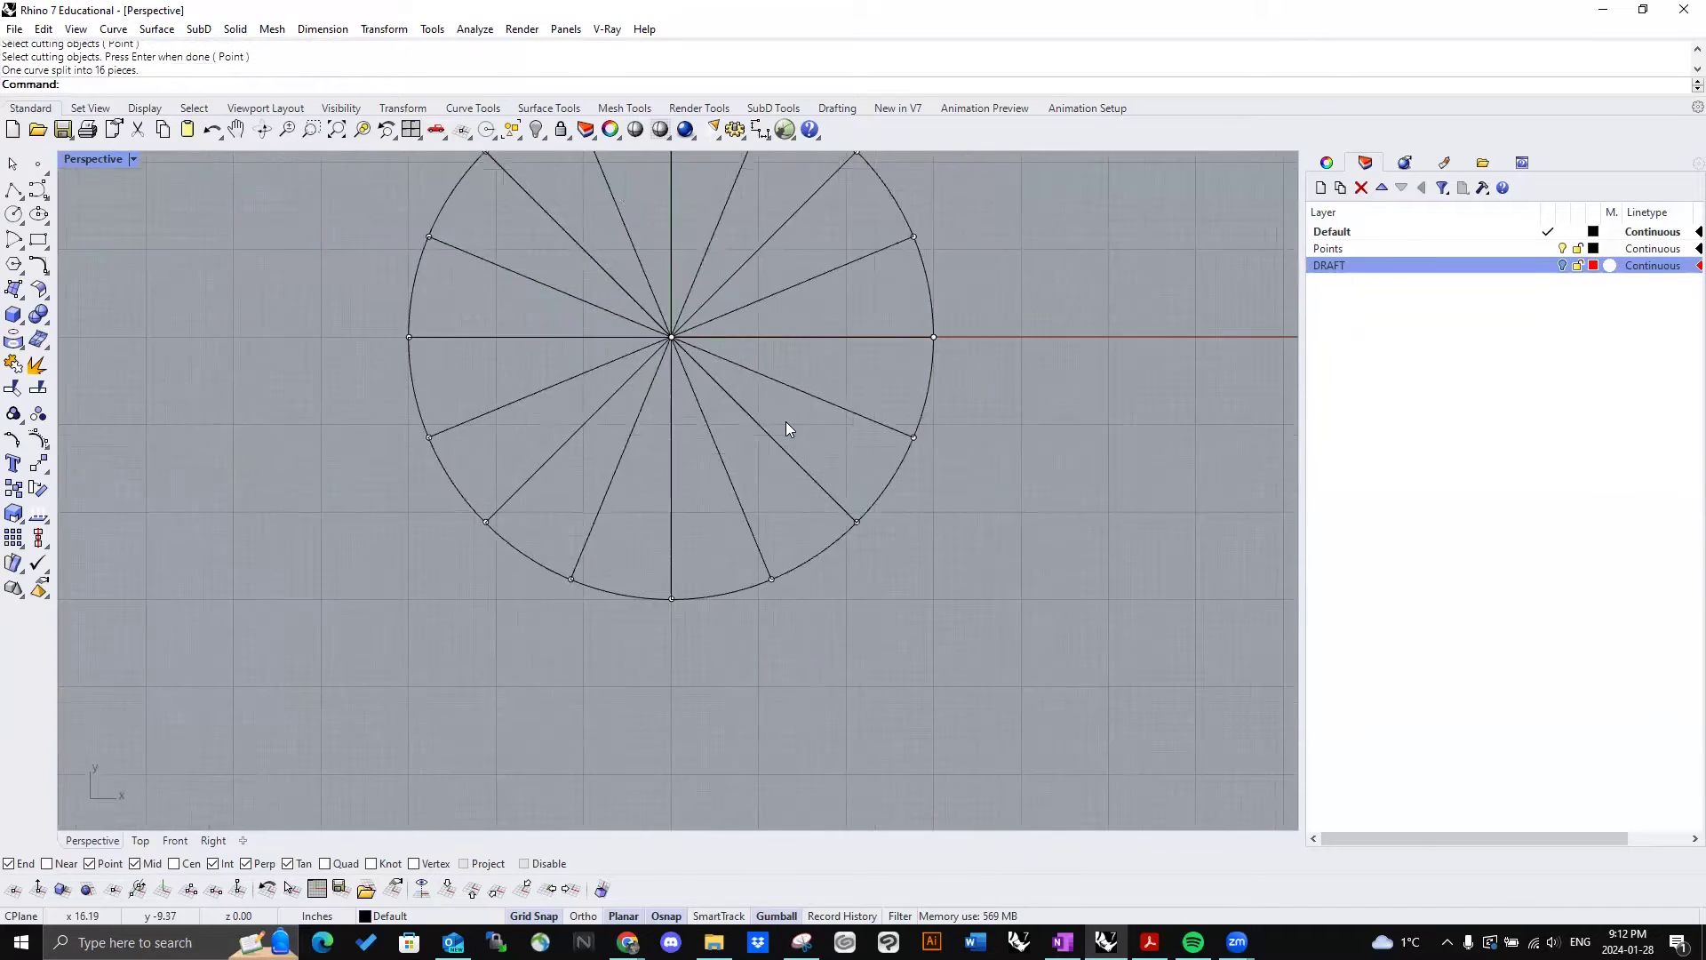
Step: Try to create a planar surface with PlanarSrf from the top tread's two lines and outer arc
right_click_drag(792, 528, 641, 334)
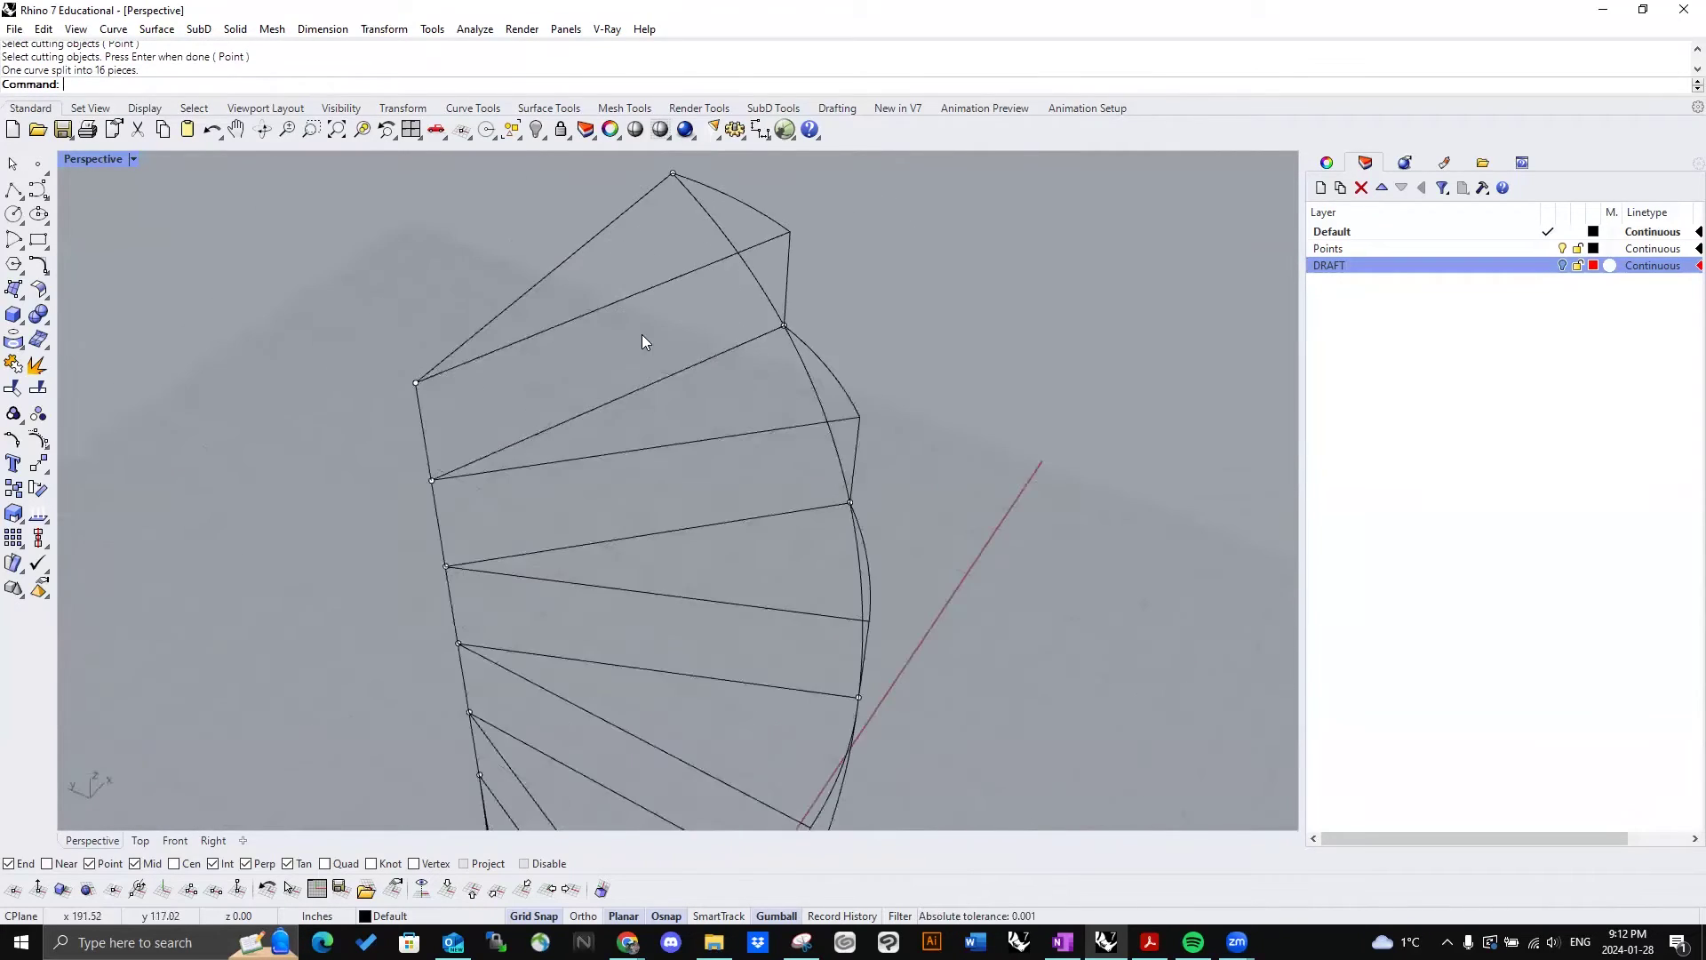
left_click_drag(640, 334, 502, 232)
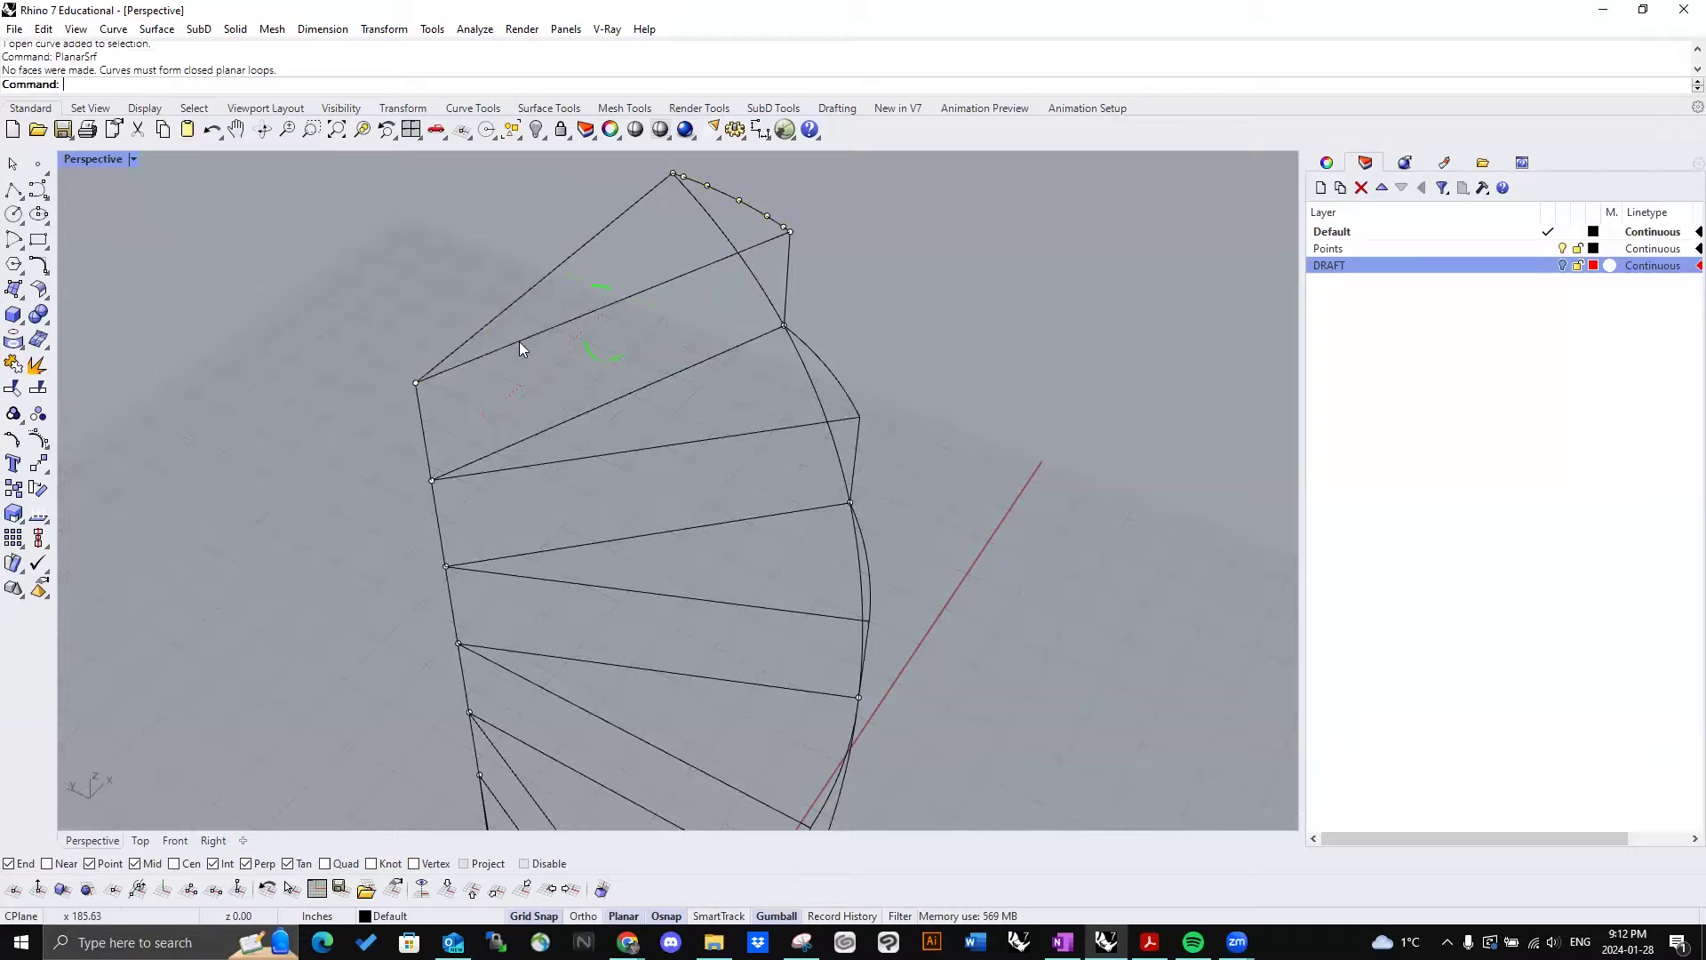
scroll(770, 237, "up", 5)
scroll(729, 200, "down", 5)
right_click_drag(682, 163, 847, 498, "shift")
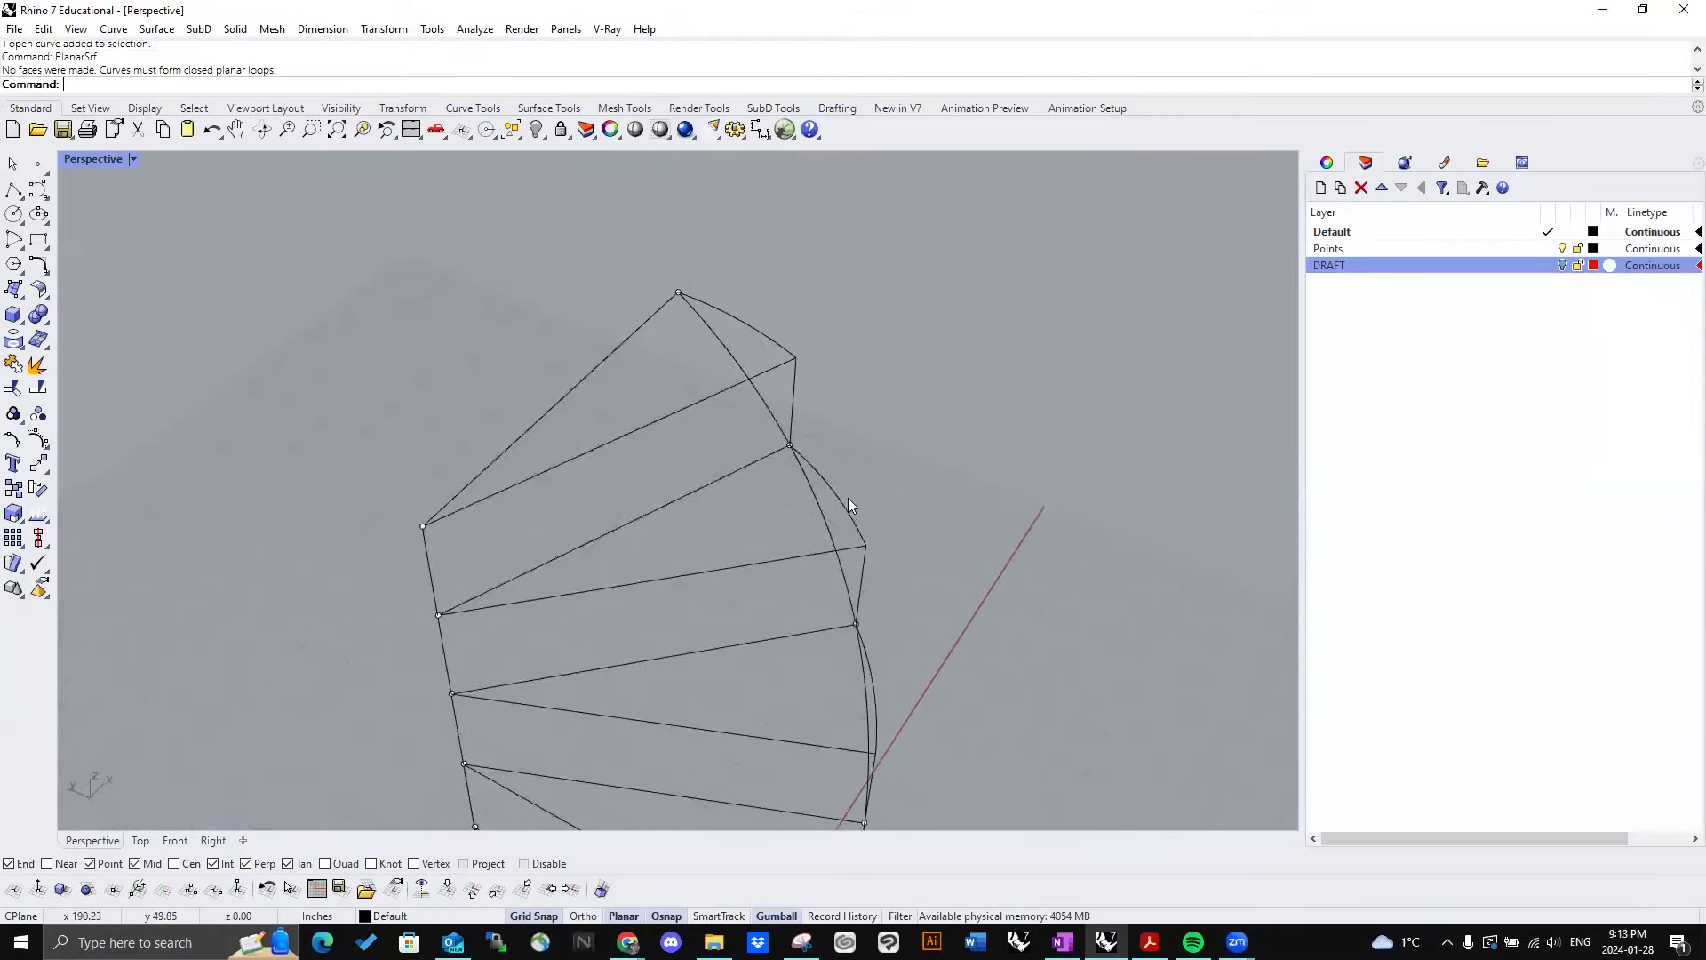
Step: Create a planar surface on the lowest tread and select the outlines of the next two treads above it
scroll(667, 514, "down", 6)
scroll(665, 519, "down", 3)
right_click_drag(664, 519, 986, 631)
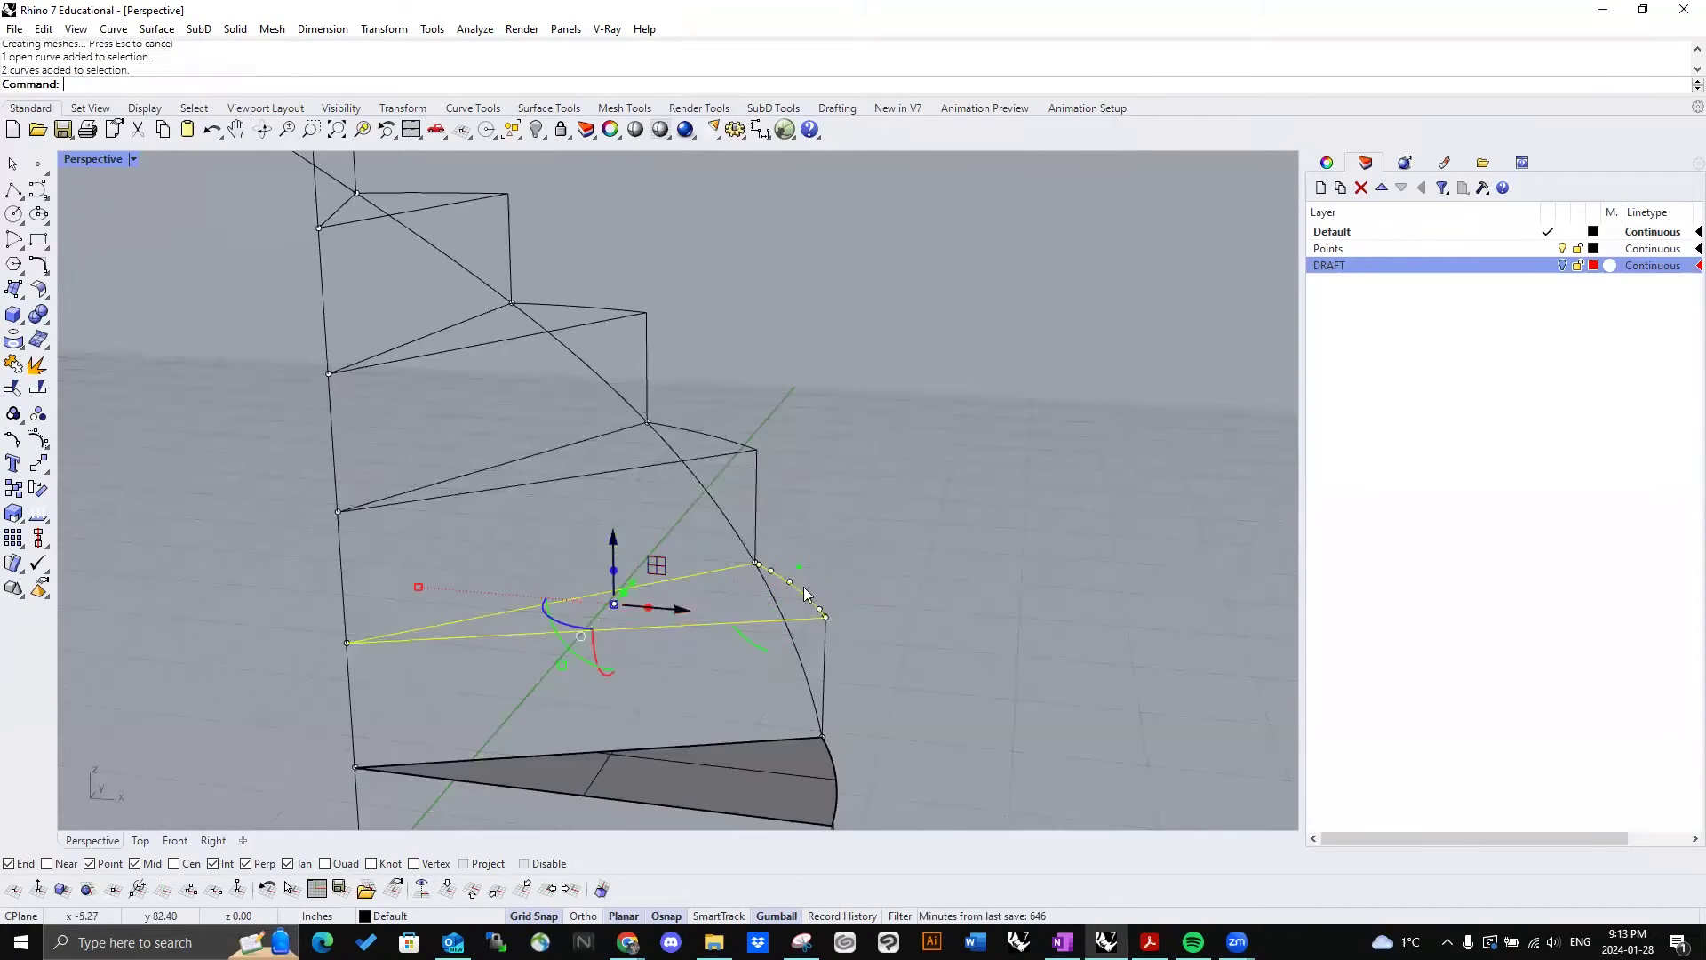
right_click_drag(803, 587, 515, 551)
right_click_drag(960, 455, 294, 516, "shift")
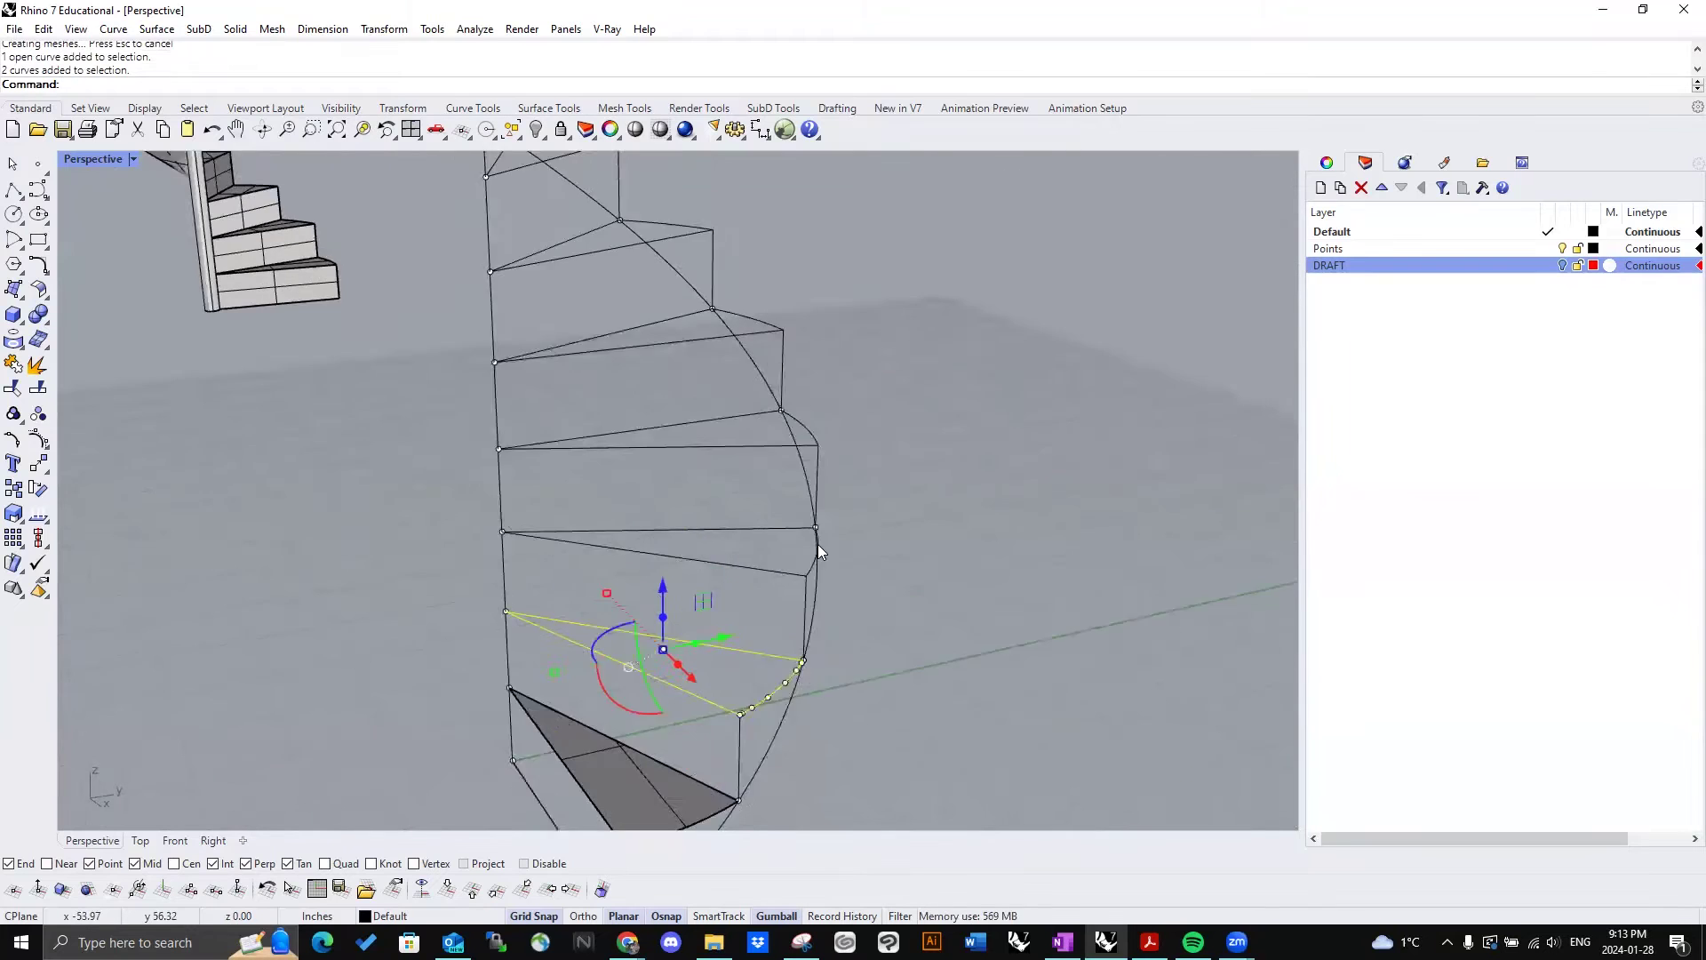
scroll(817, 551, "up", 5)
left_click(824, 585, "shift")
left_click(692, 585, "shift")
left_click(705, 521, "shift")
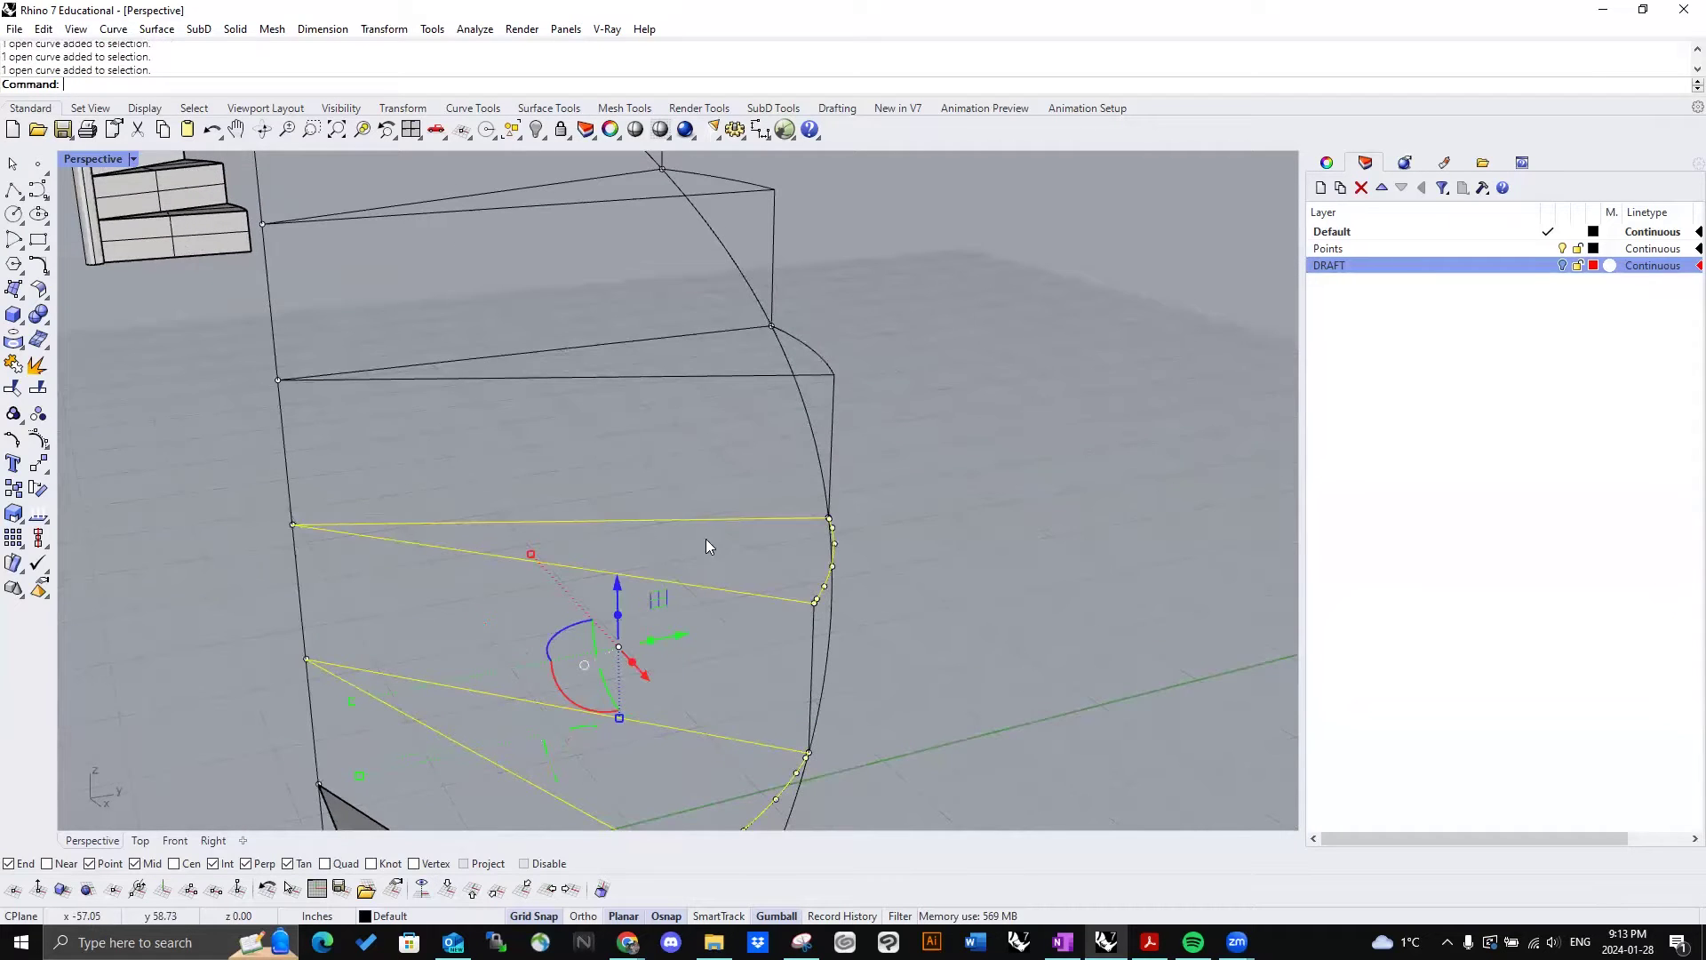
Step: Add the lines and outer arcs of the next treads up the spiral to the selection
scroll(713, 571, "down", 5)
scroll(721, 602, "down", 3)
scroll(741, 715, "up", 4)
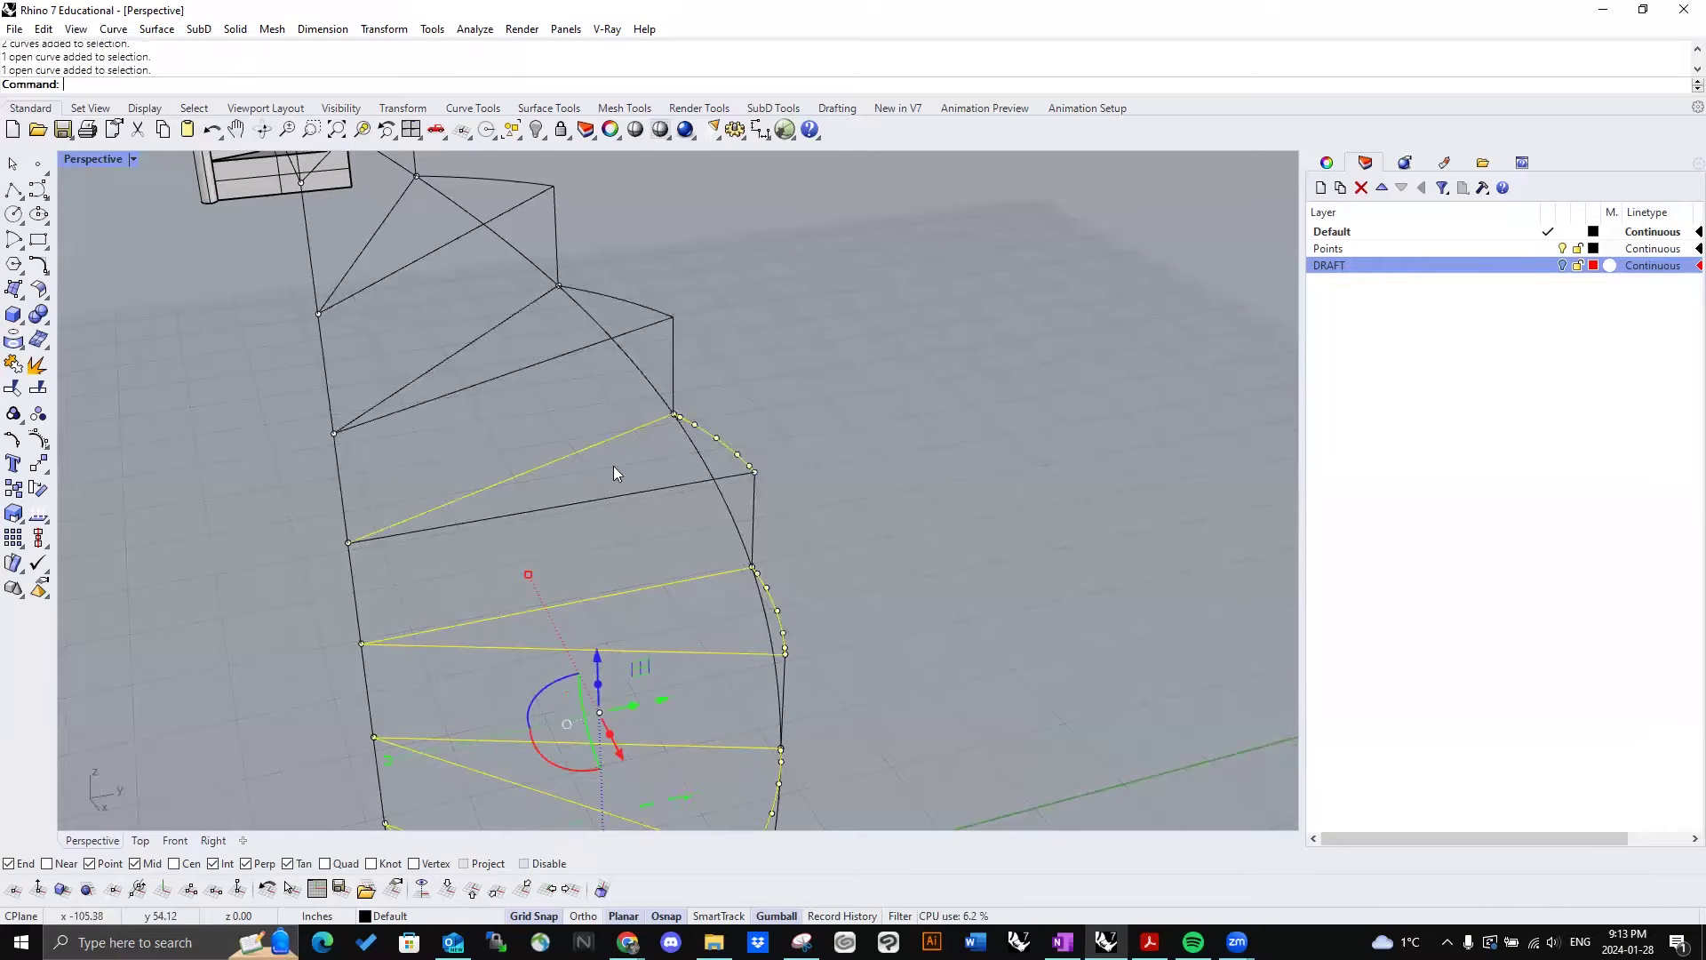
scroll(705, 531, "down", 3)
scroll(672, 589, "up", 3)
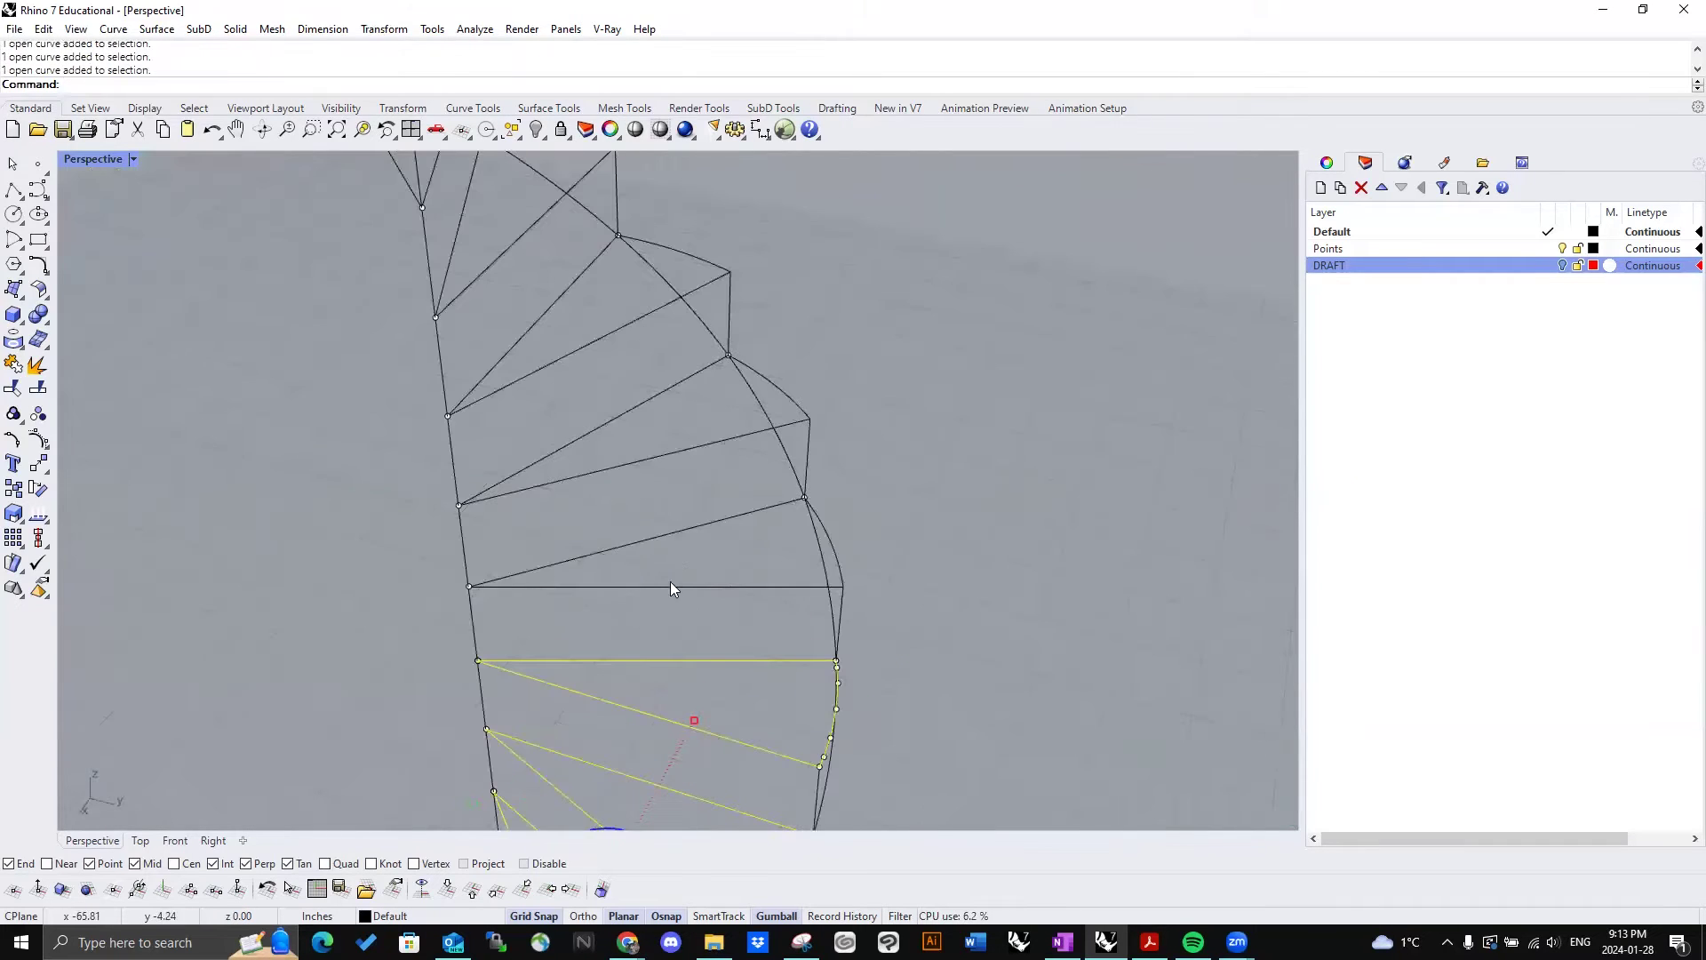
left_click(828, 537, "shift")
right_click_drag(791, 499, 742, 568)
left_click_drag(836, 611, 755, 515, "shift")
scroll(729, 532, "down", 5)
scroll(885, 541, "up", 5)
left_click(880, 542, "shift")
scroll(879, 542, "down", 5)
right_click_drag(874, 541, 896, 598, "shift")
scroll(860, 533, "up", 2)
left_click(888, 514, "shift")
left_click(840, 608, "shift")
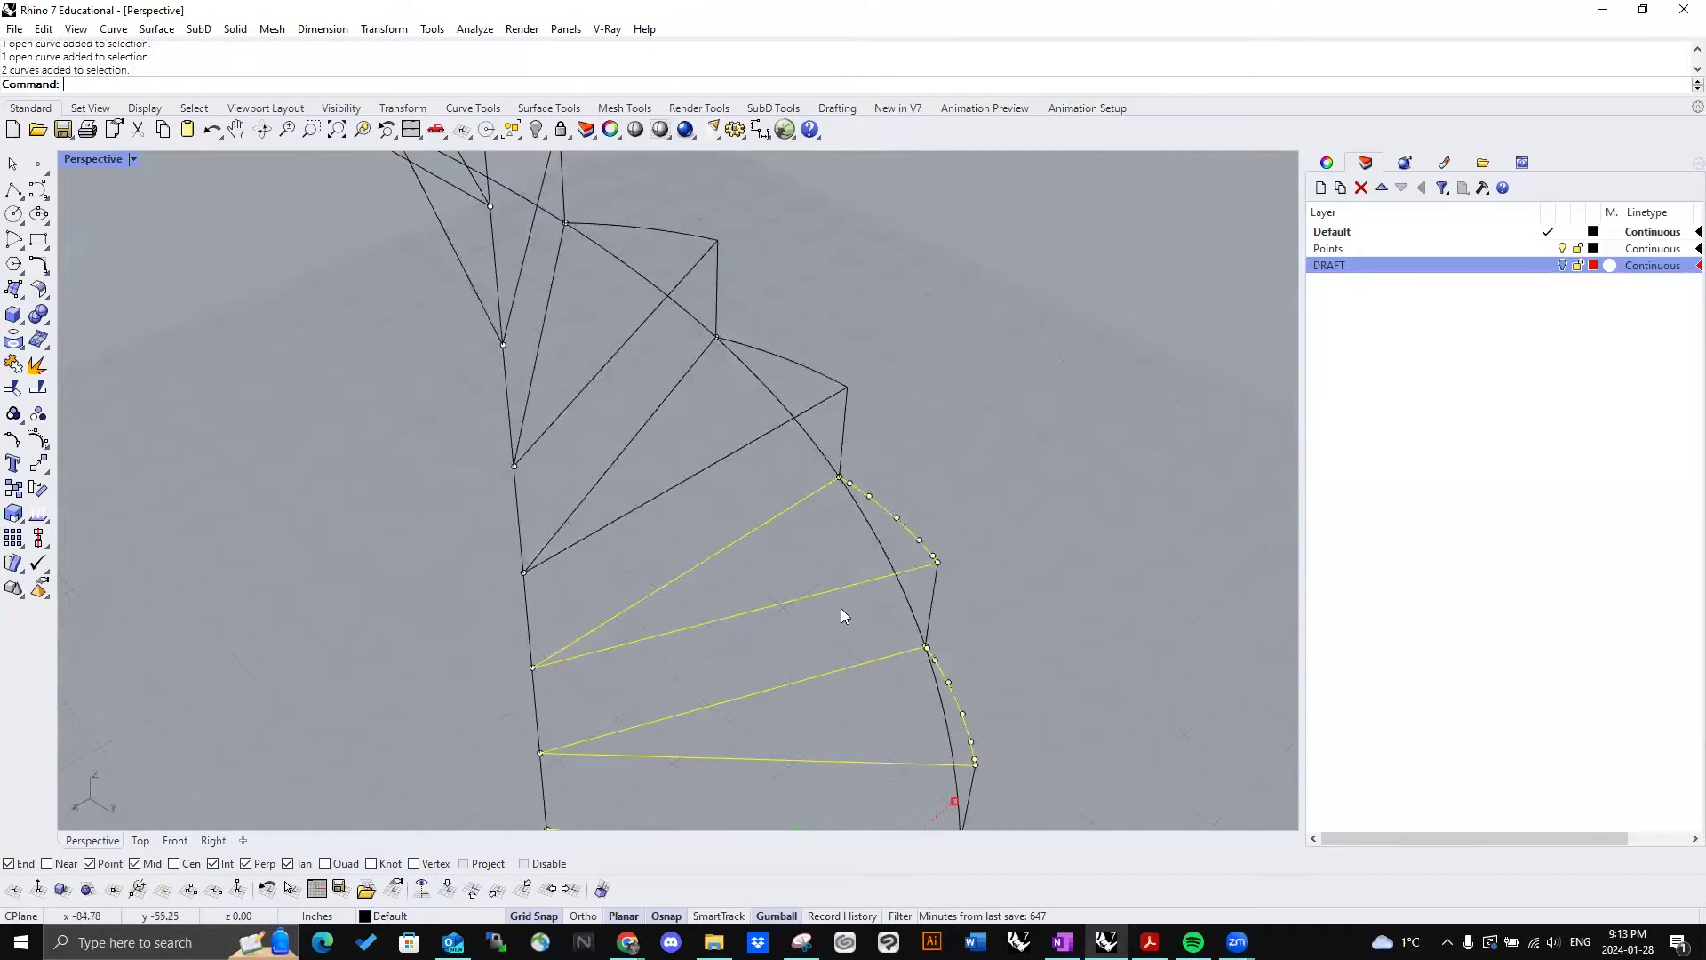
Step: Extend the selection to the outlines of the upper treads, including each outer arc
scroll(809, 655, "down", 4)
scroll(902, 611, "up", 6)
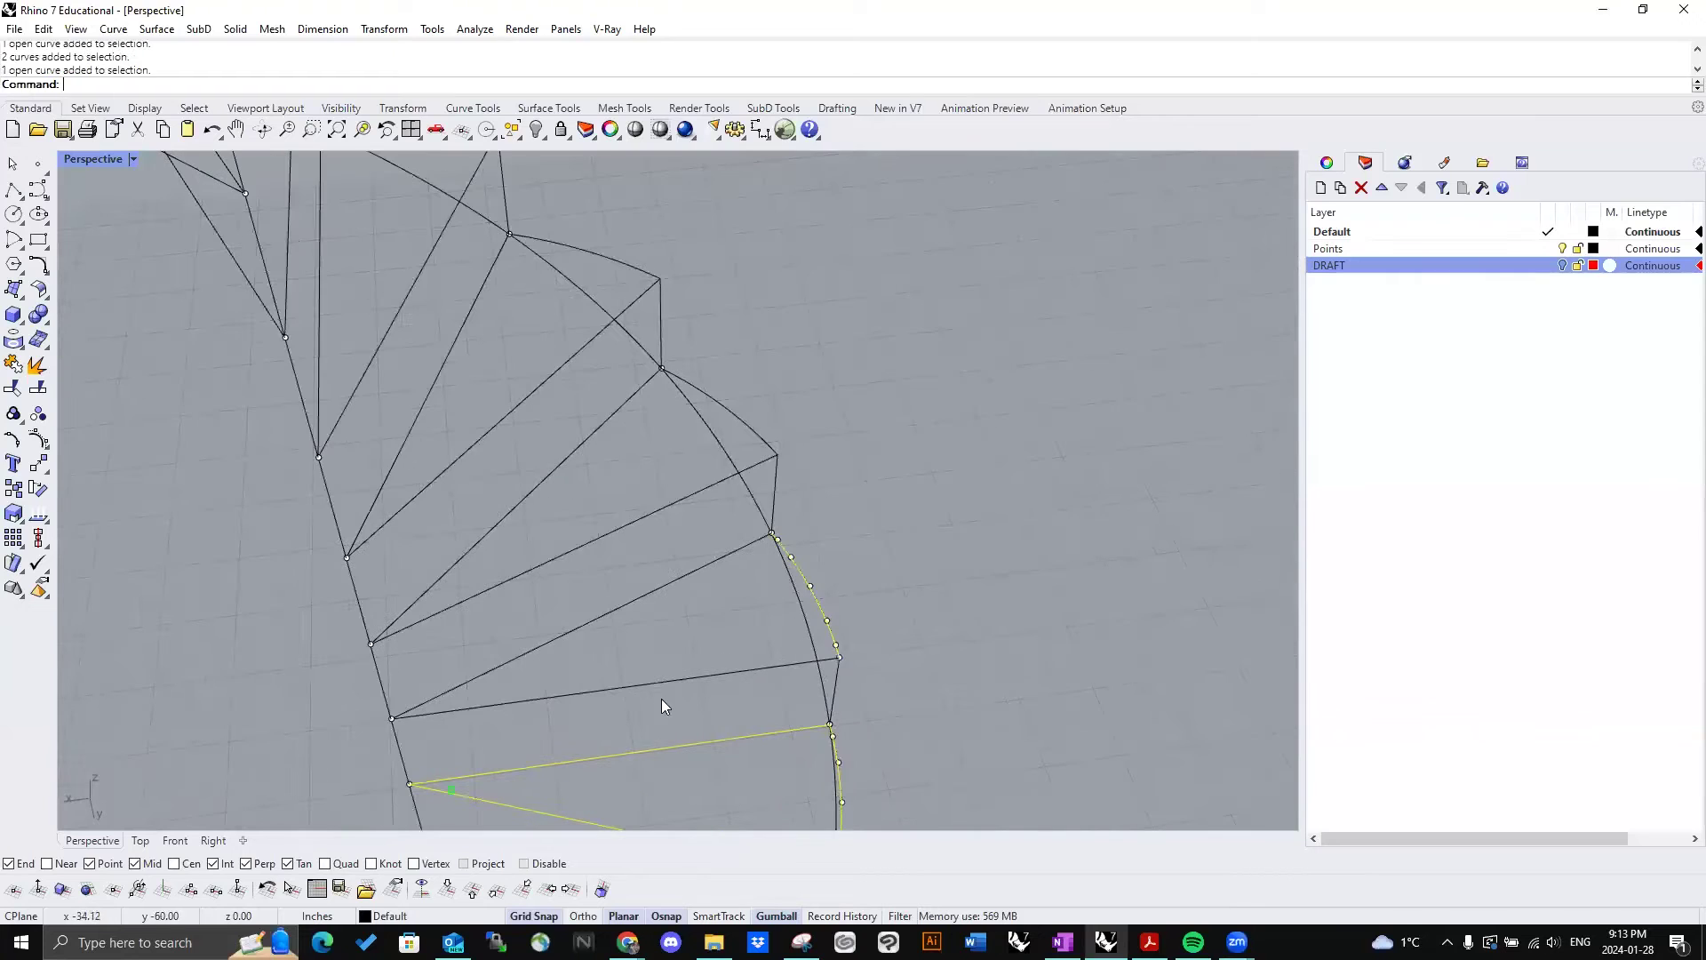
left_click_drag(661, 706, 515, 617, "shift")
mouse_move(899, 526)
right_mouse_down("shift")
mouse_move(1002, 504)
mouse_move(942, 597)
mouse_move(887, 549)
right_mouse_up("shift")
left_click_drag(887, 549, 775, 462, "shift")
right_click_drag(1013, 489, 986, 583, "shift")
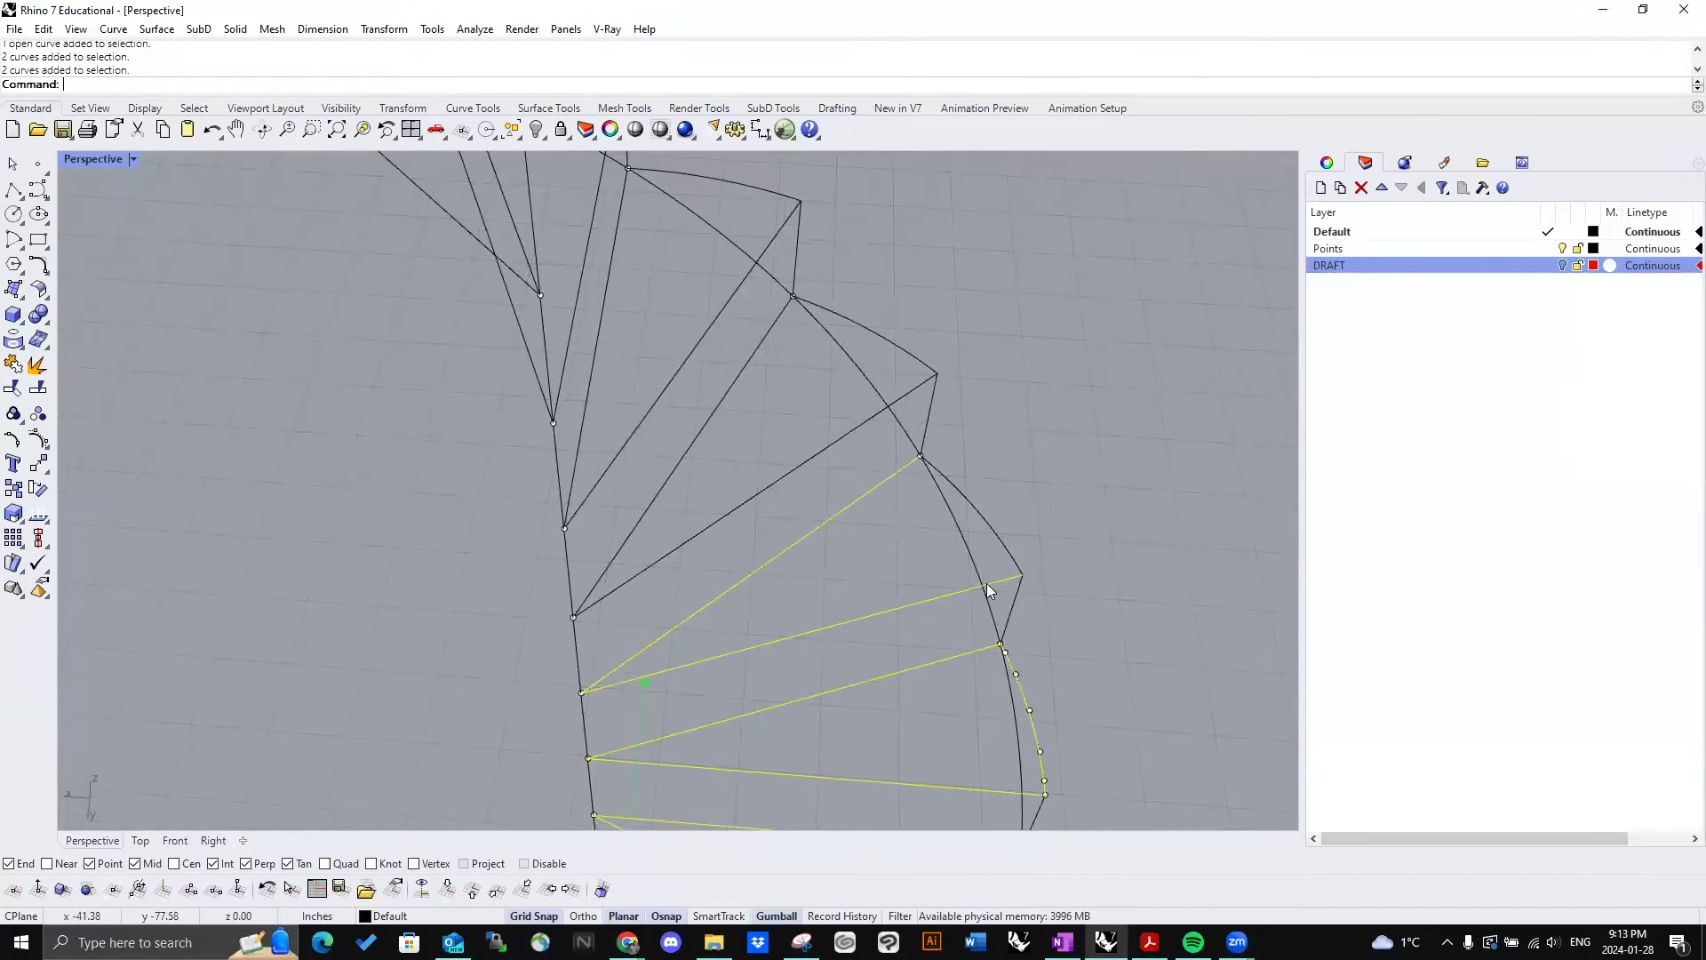
left_click(996, 537, "shift")
scroll(824, 576, "down", 5)
right_click_drag(825, 574, 856, 592)
scroll(887, 613, "up", 5)
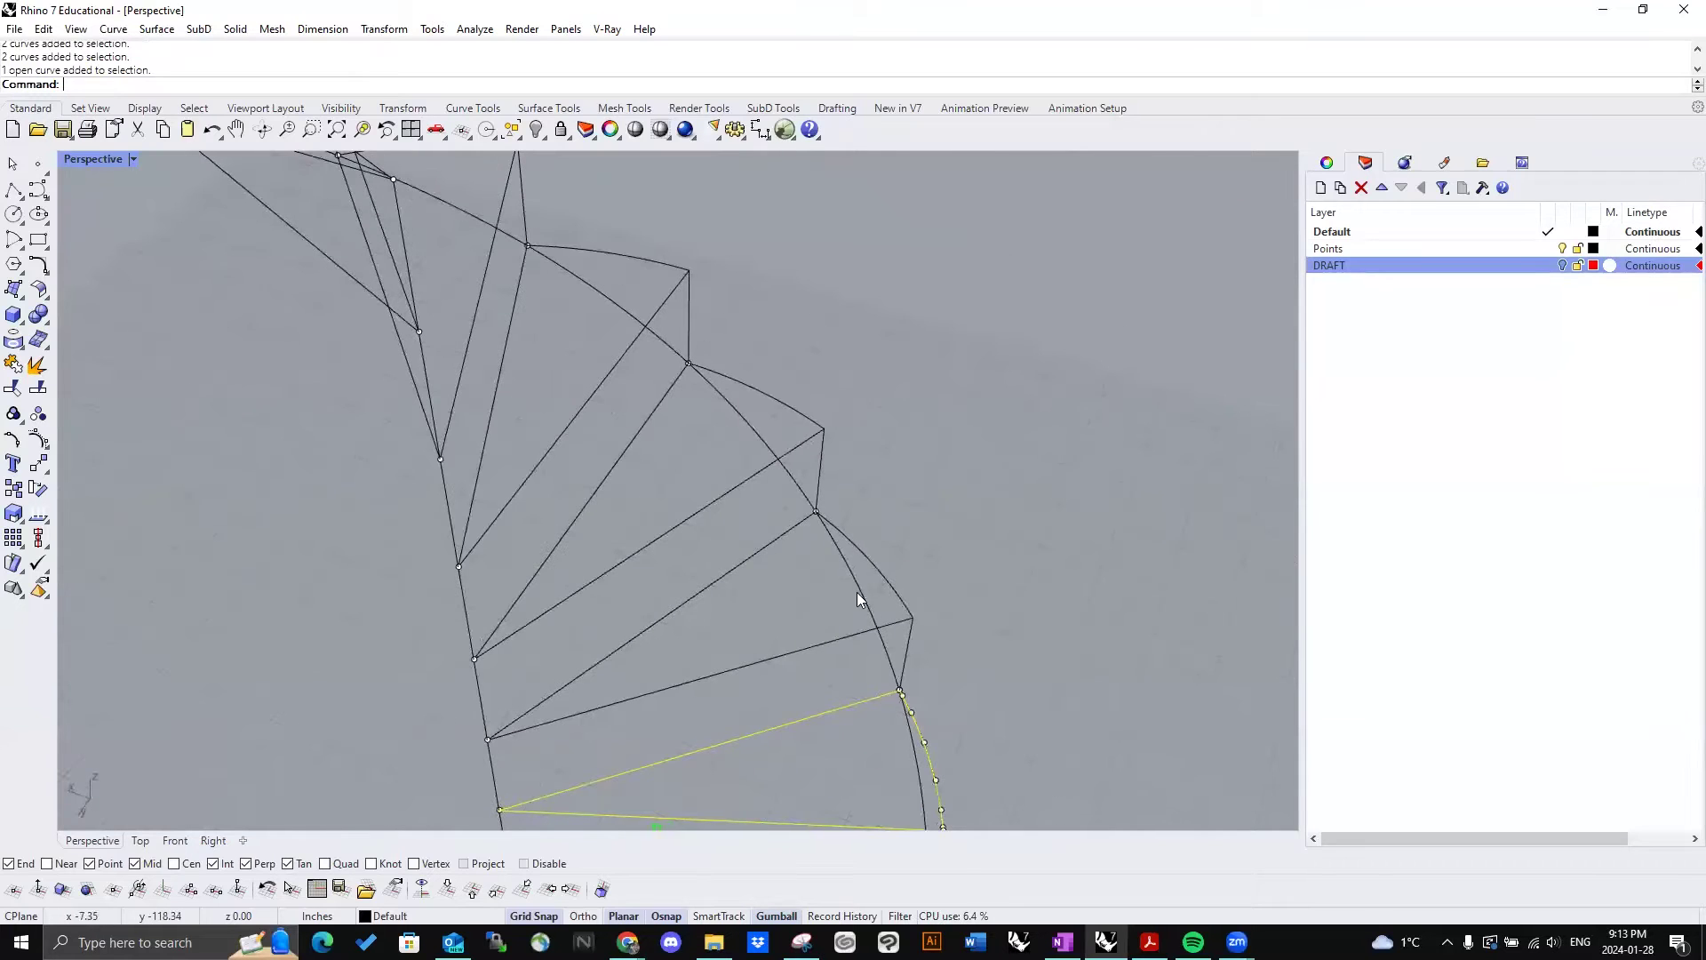
right_click_drag(731, 585, 885, 702)
left_click(1048, 601, "shift")
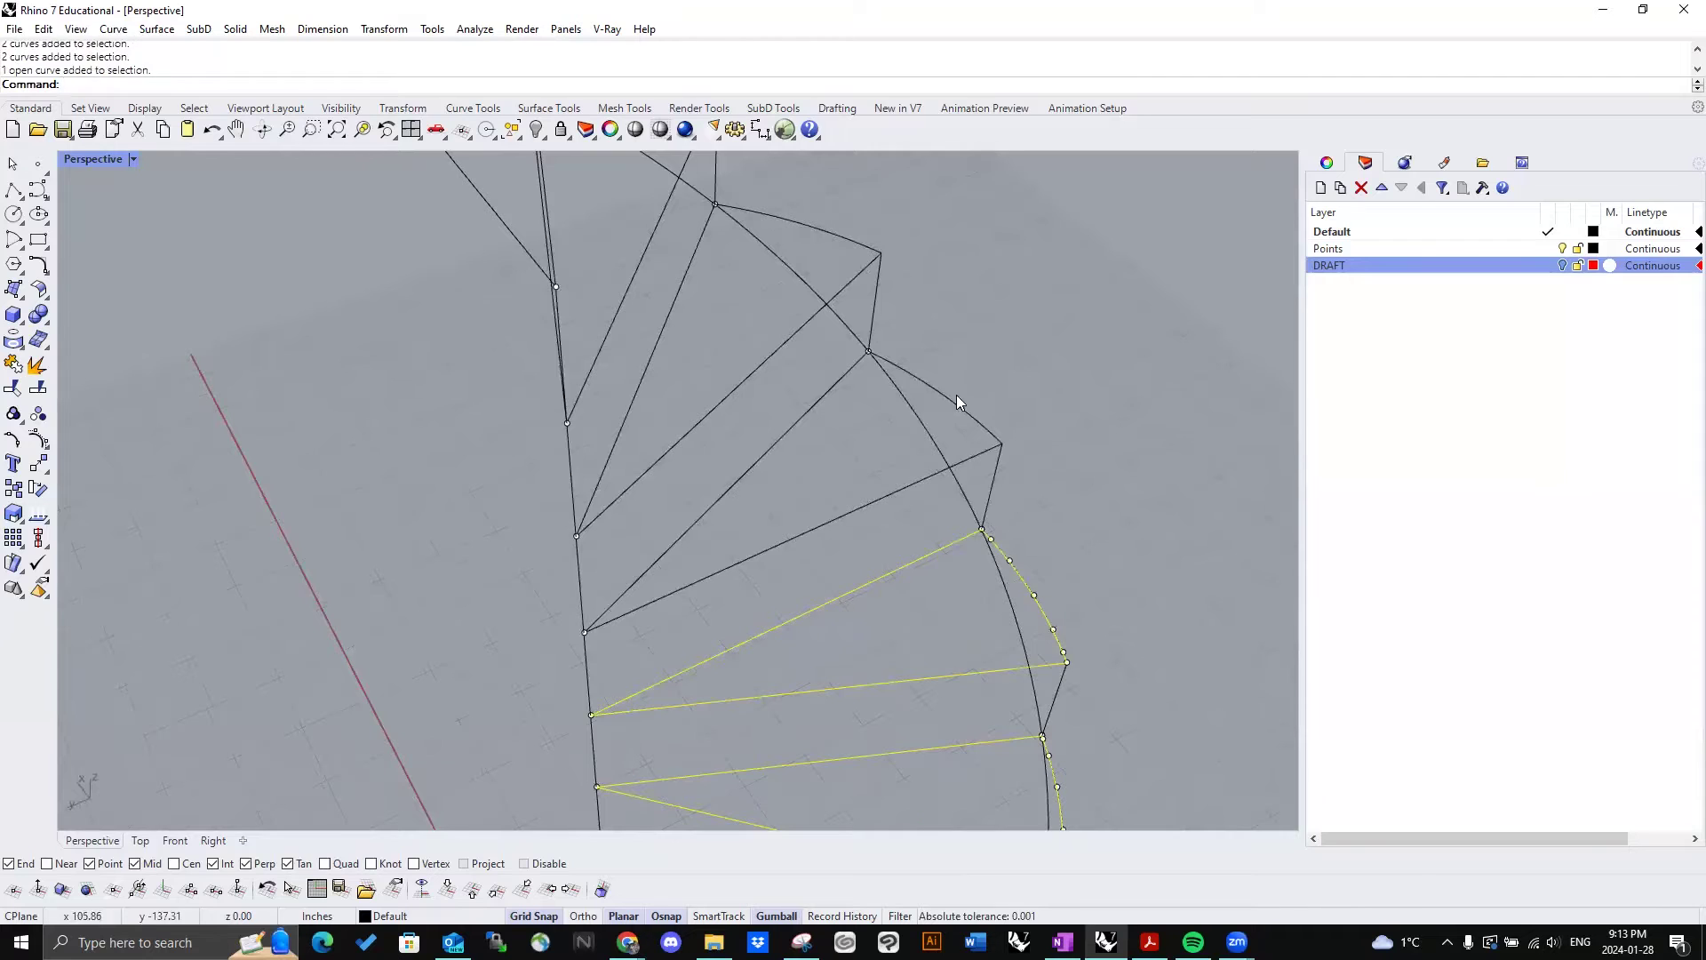
Step: Add the uppermost tread lines to the selection and create planar surfaces from all selected outlines with PlanarSrf
right_click_drag(960, 411, 697, 571)
left_click_drag(599, 393, 479, 365)
scroll(771, 492, "down", 10)
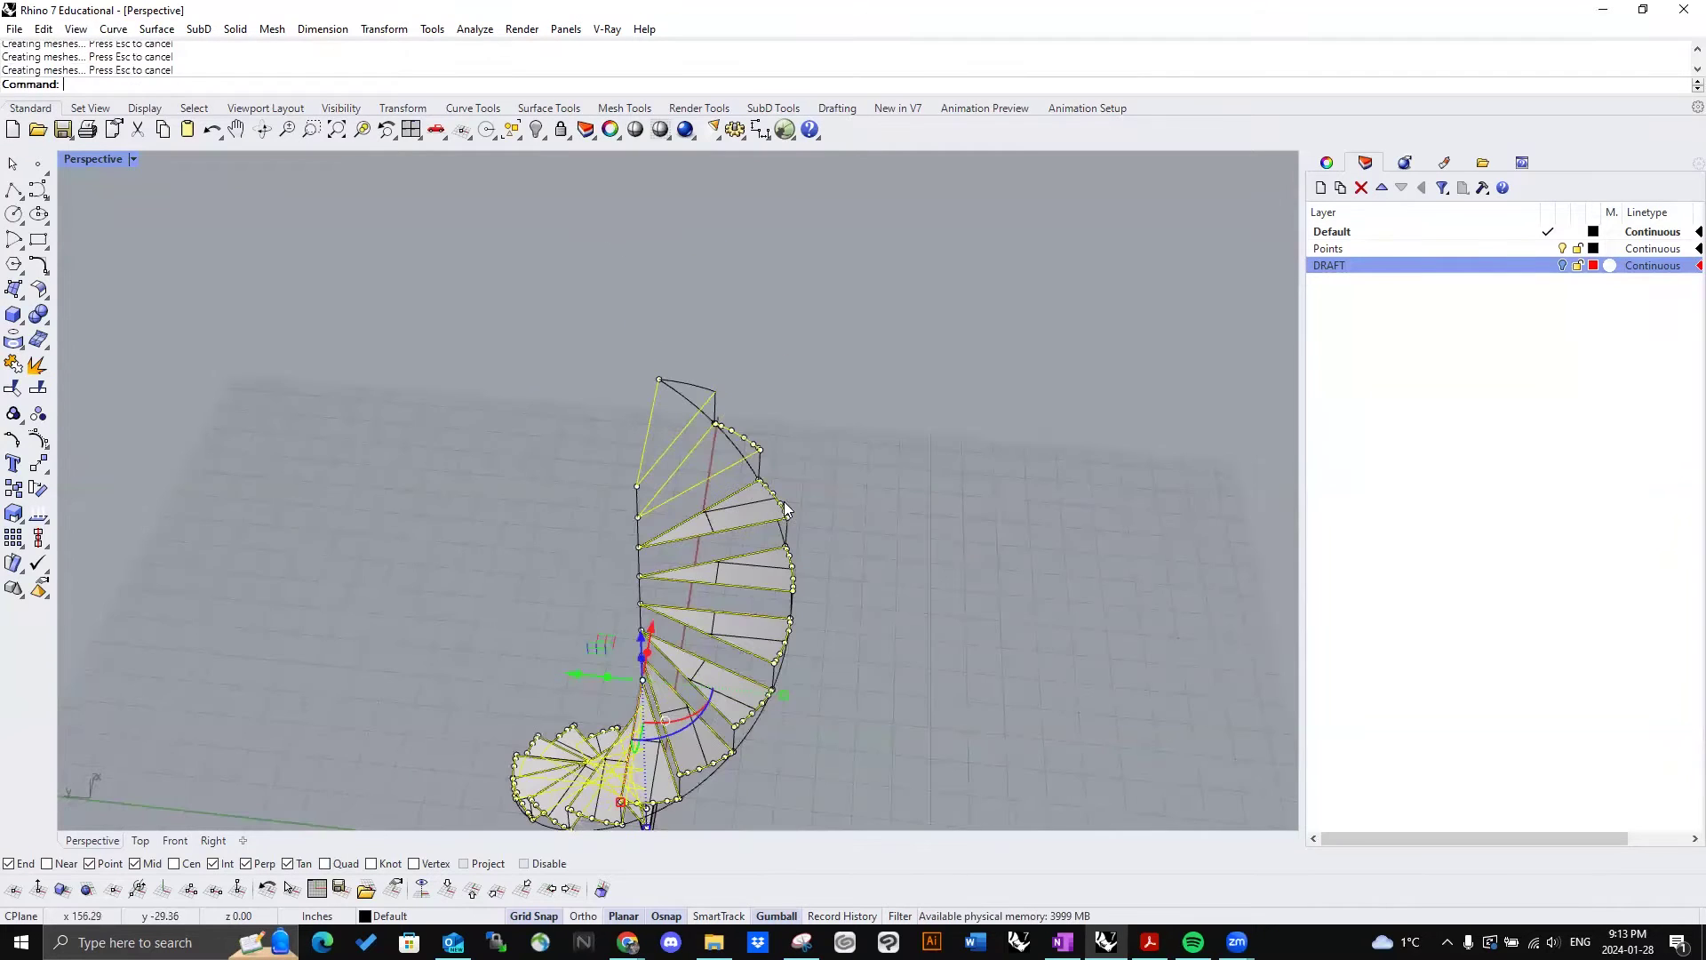
scroll(764, 475, "up", 7)
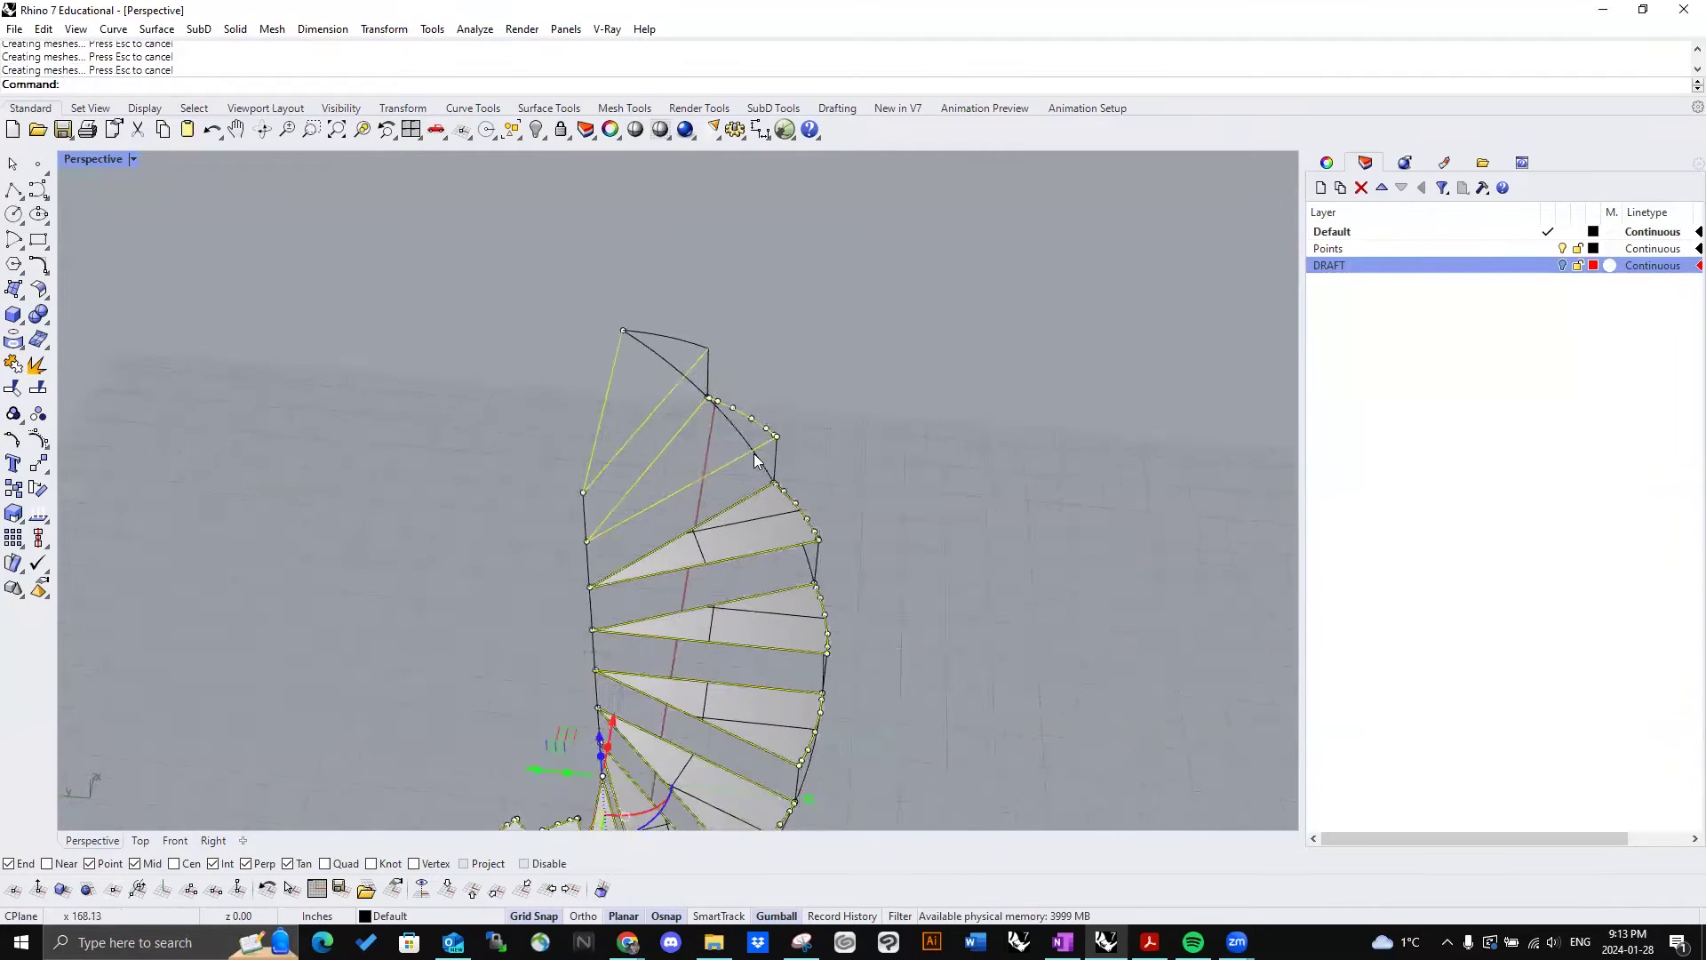
left_click(726, 377)
Step: Examine the outer arcs and lines of the two uppermost tread outlines
scroll(727, 376, "up", 8)
scroll(757, 444, "down", 5)
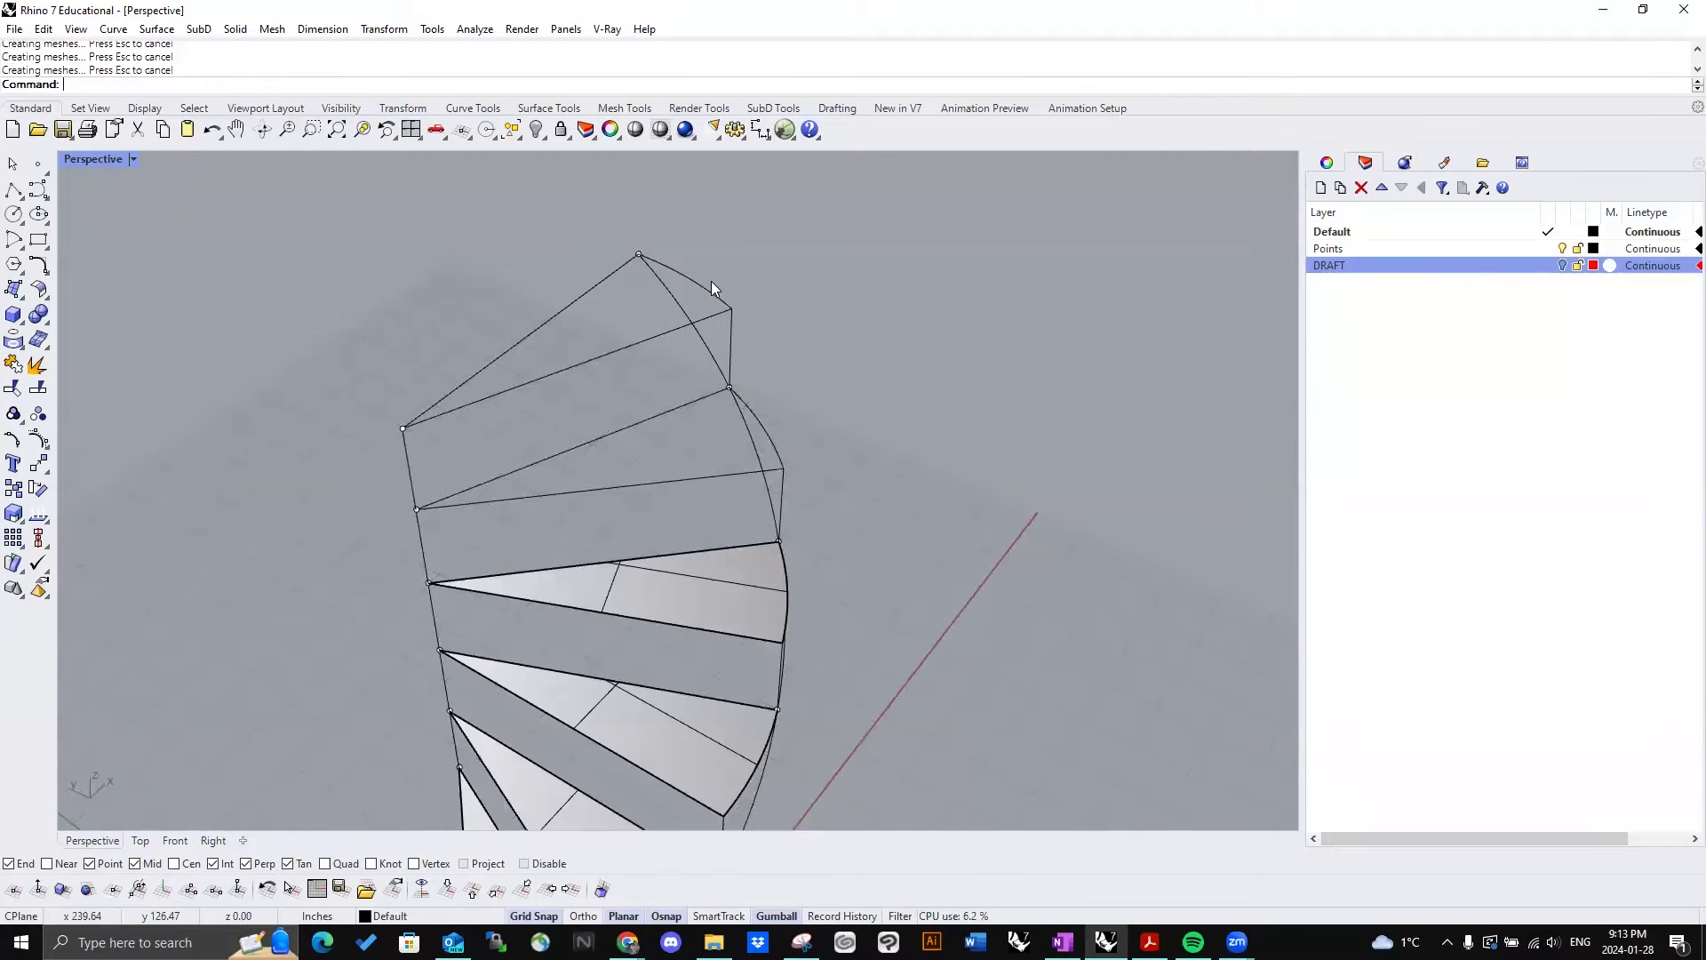
left_click(711, 280)
scroll(800, 471, "down", 2)
scroll(900, 478, "down", 5)
right_click_drag(838, 465, 707, 565)
scroll(764, 488, "up", 5)
scroll(669, 548, "up", 4)
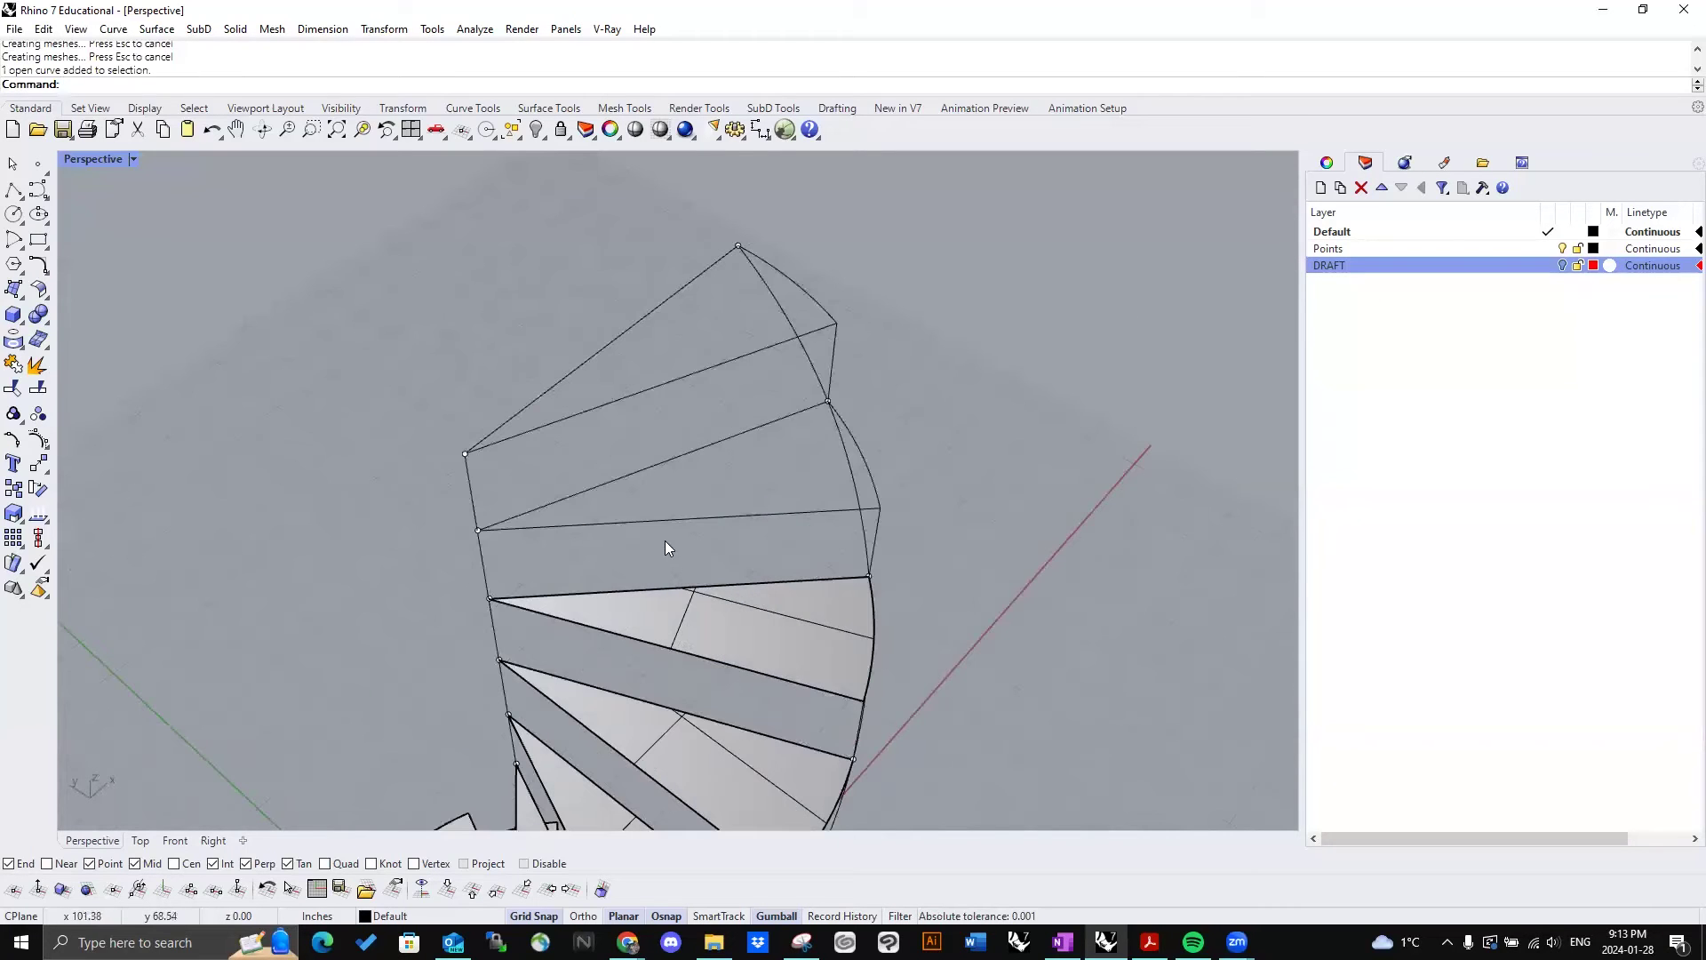
Step: Select the second-highest tread's outline curves and flatten them with ProjectToCPlane, deleting the input objects
left_click_drag(707, 436, 662, 528, "shift")
scroll(633, 579, "down", 6)
right_click_drag(632, 580, 832, 425)
type("P")
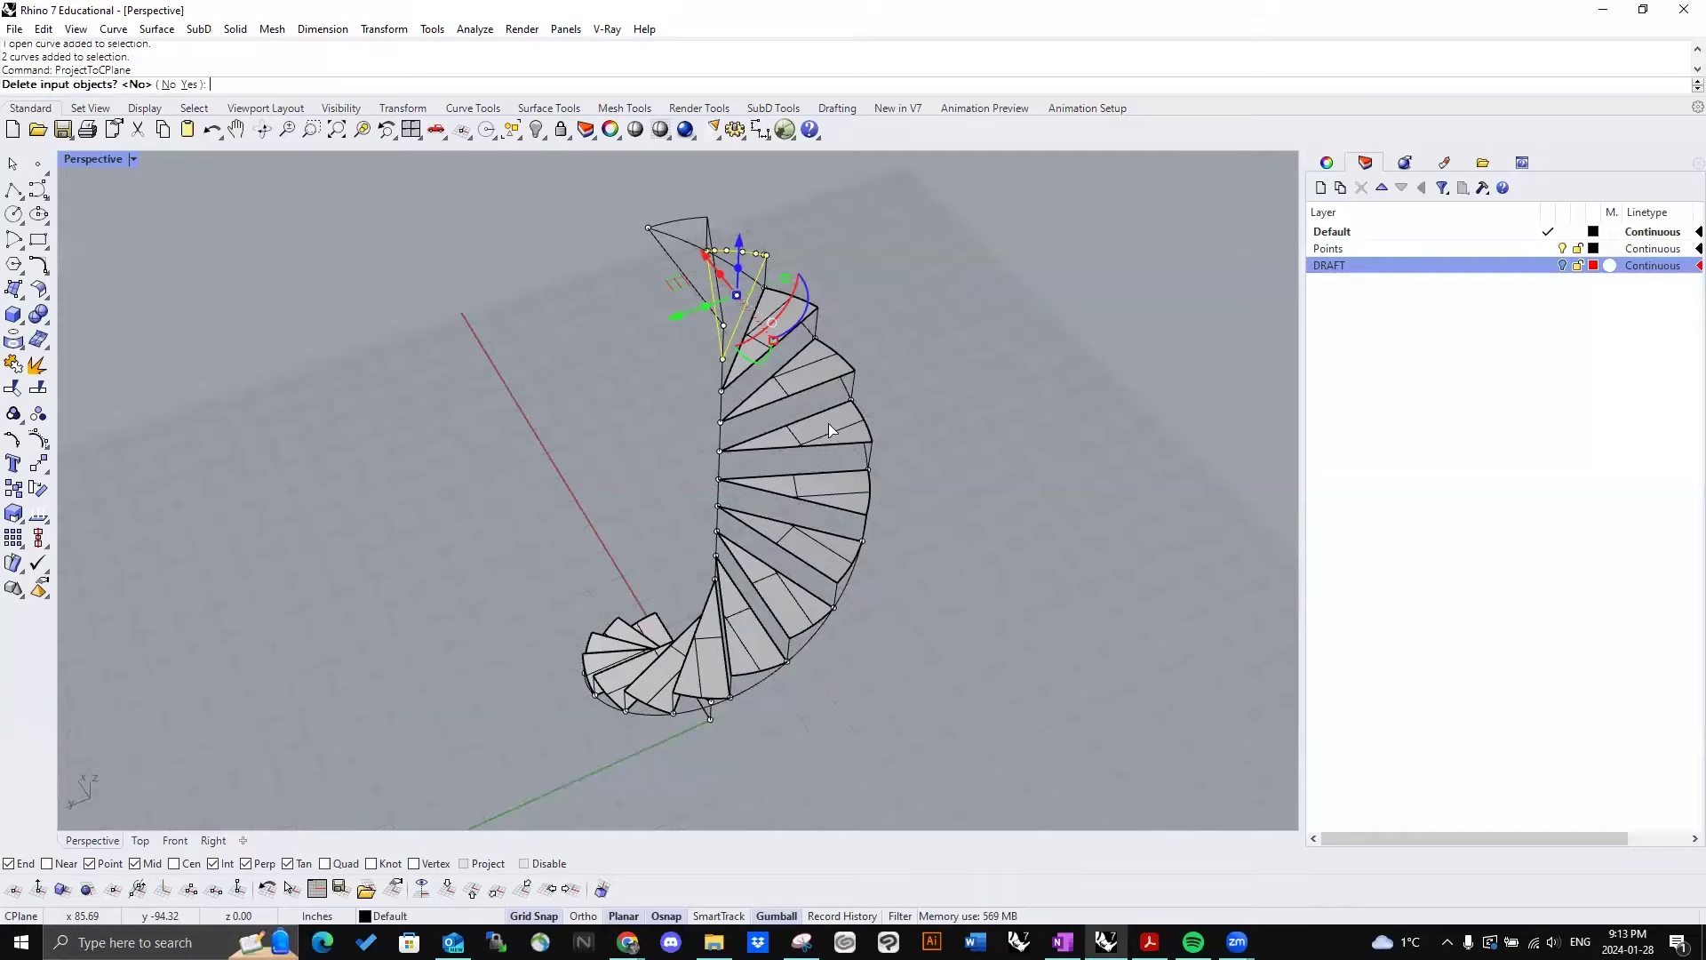
left_click(191, 84)
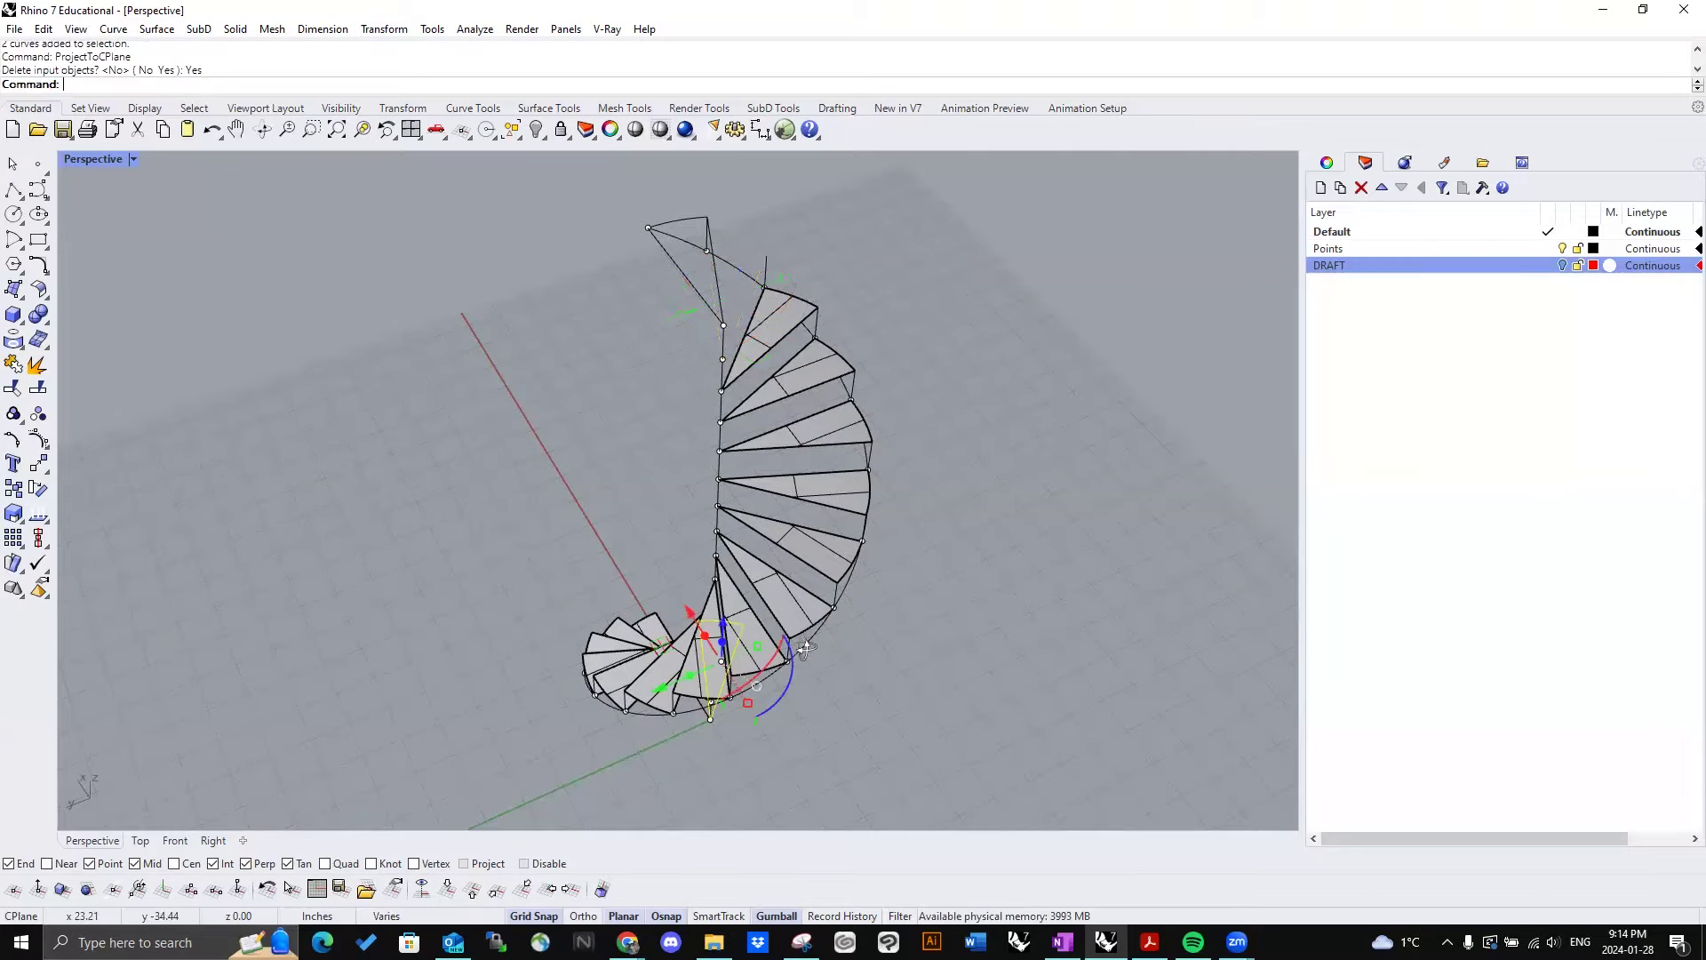
right_click_drag(806, 649, 518, 488)
scroll(622, 720, "up", 5)
type("m")
key("Return")
left_click(620, 750)
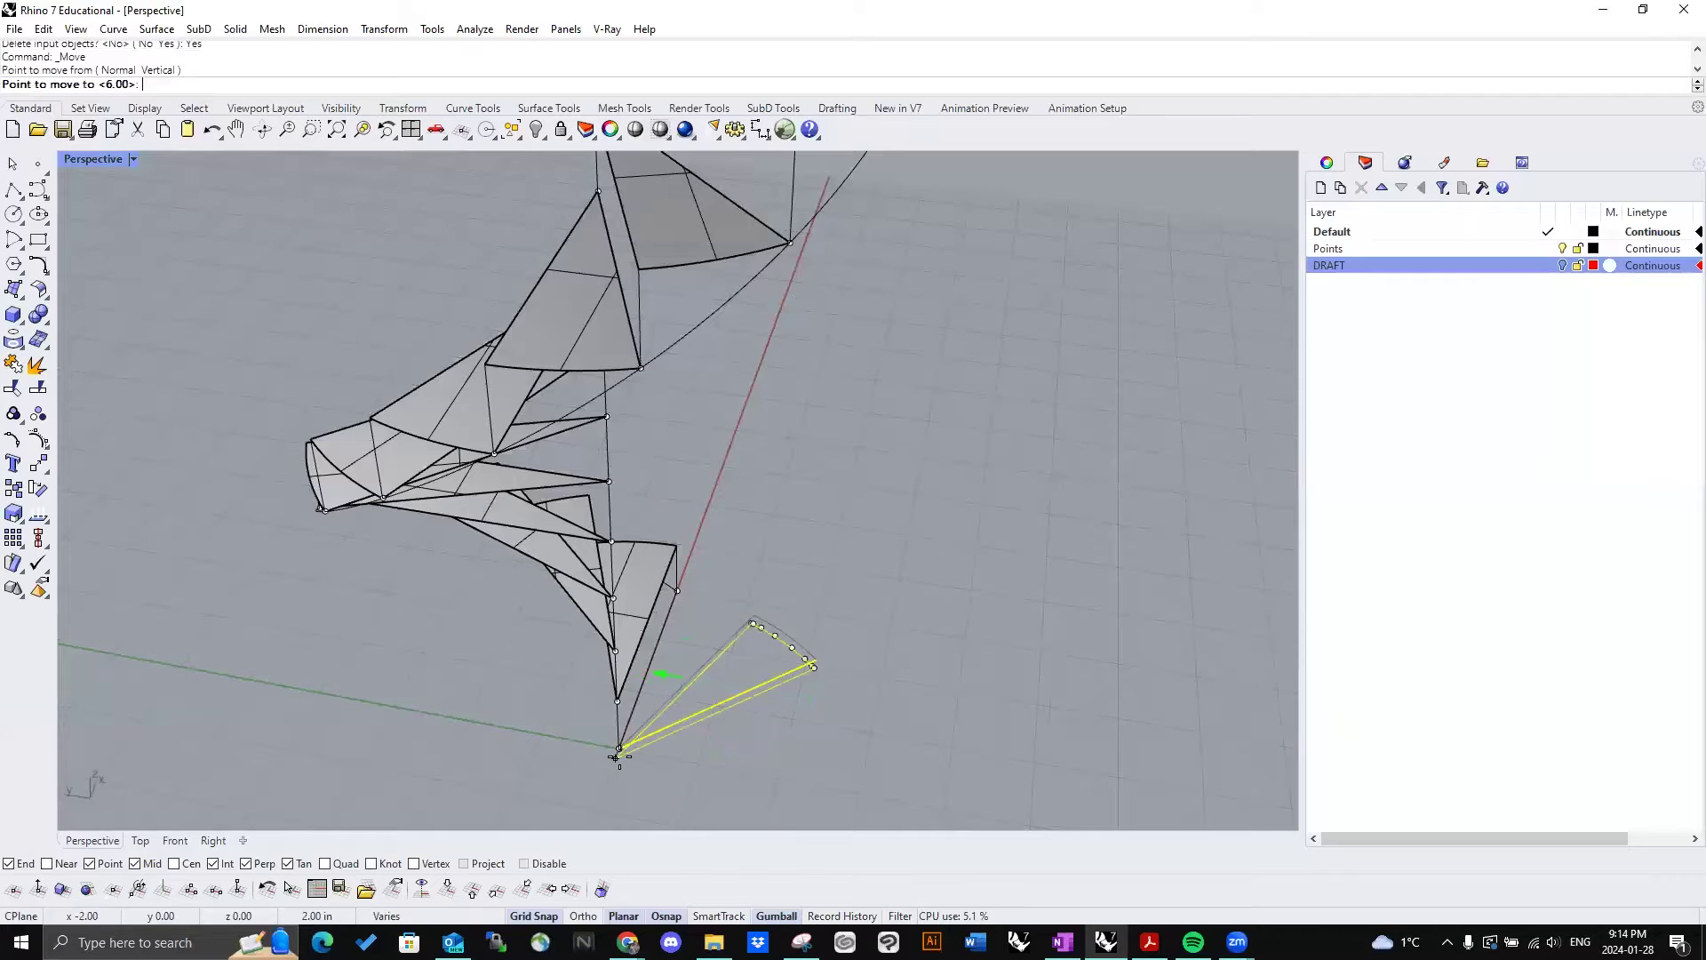
scroll(618, 756, "down", 4)
scroll(656, 330, "up", 4)
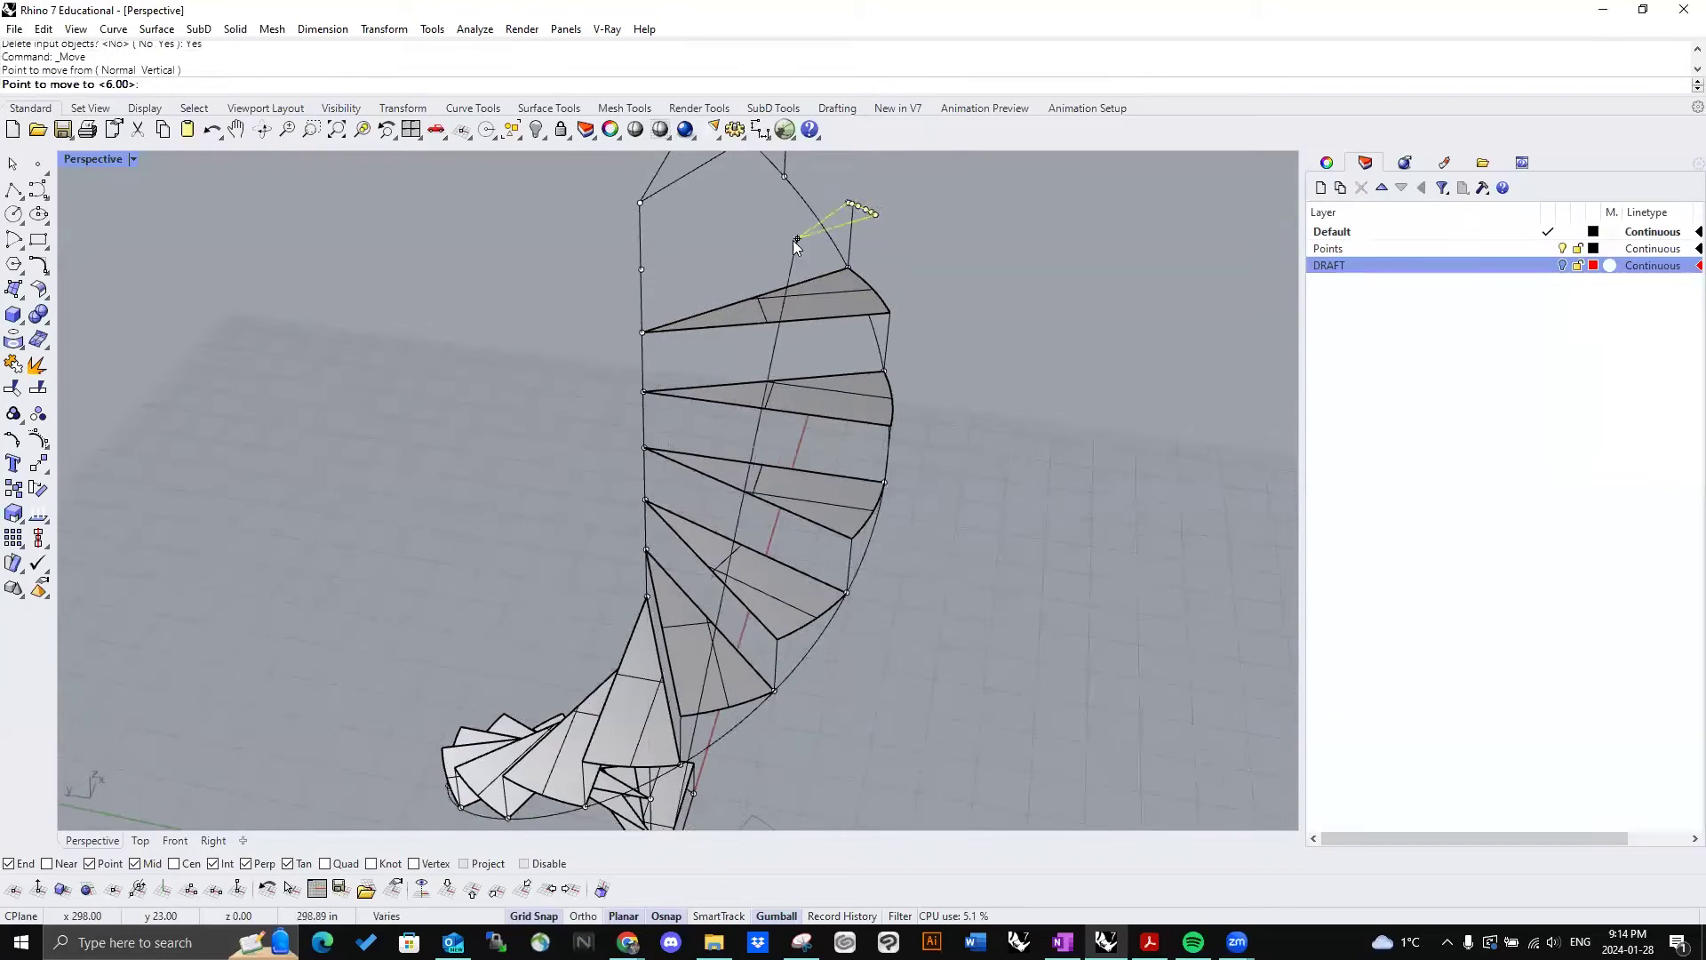
key("Escape")
Step: Move the flattened tread outline from its outer corner up to the upper end of the second-highest riser's outer vertical line
scroll(807, 498, "down", 6)
scroll(813, 696, "up", 6)
right_click(815, 695)
left_click(806, 705)
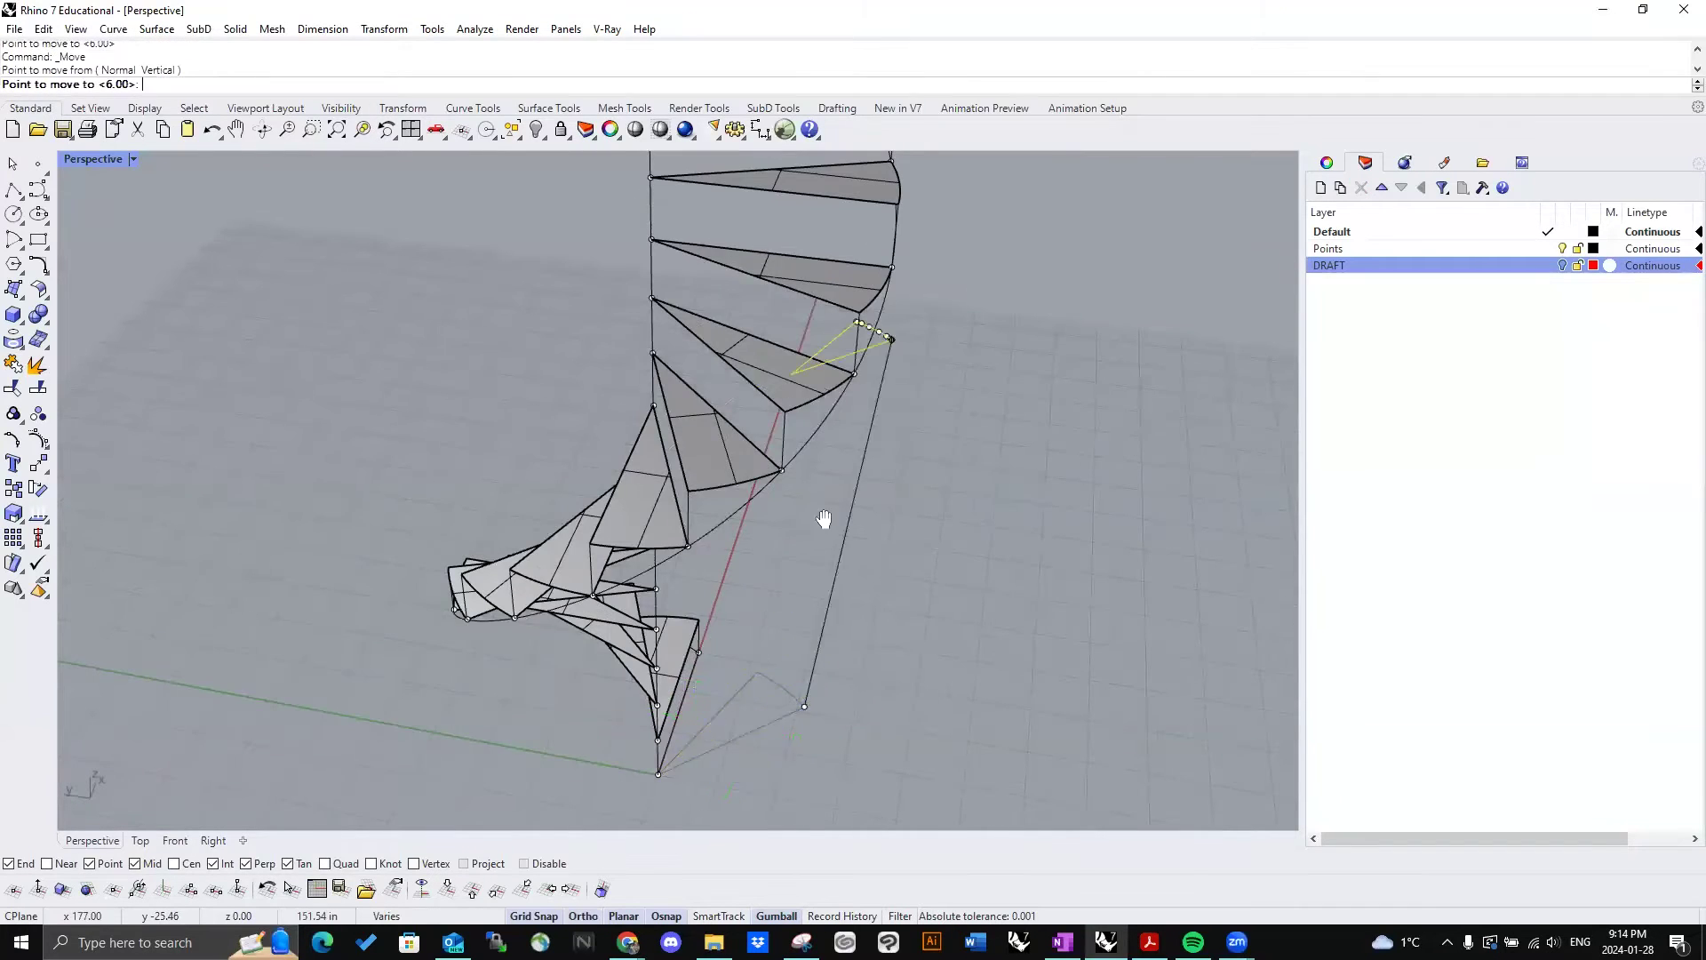
right_click_drag(822, 522, 805, 789, "shift")
left_click(841, 291)
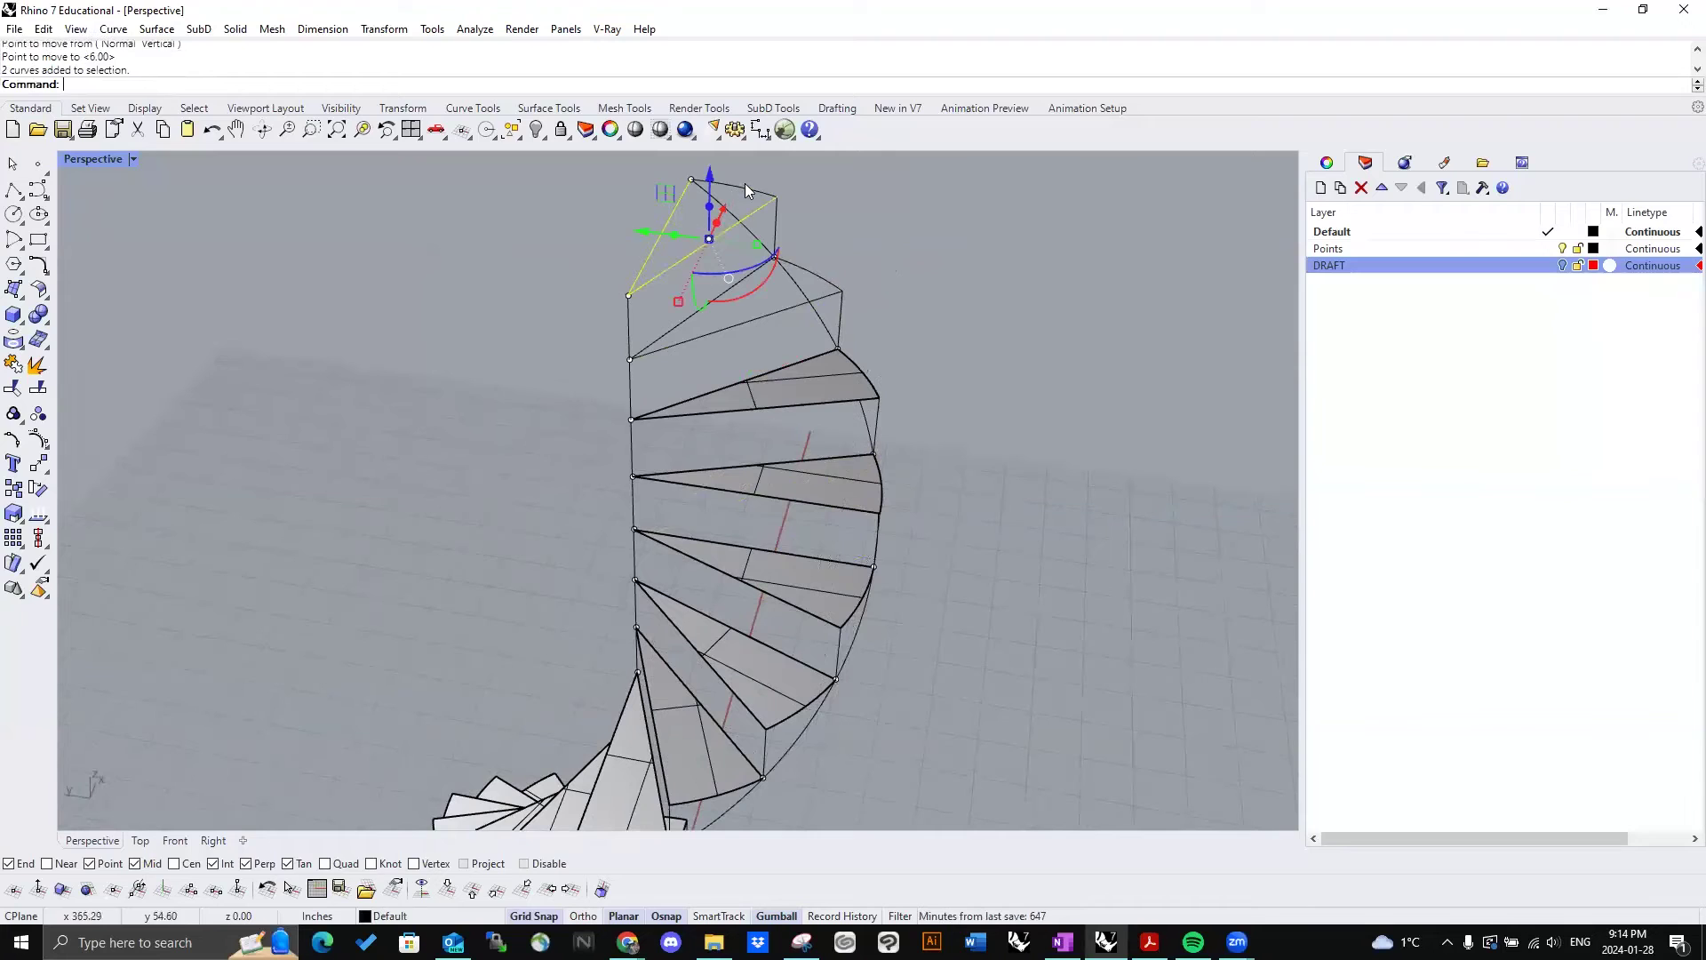
Step: Flatten the topmost tread's outline curves with ProjectToCPlane, deleting the input objects
key("Return")
scroll(835, 293, "down", 4)
scroll(847, 361, "up", 3)
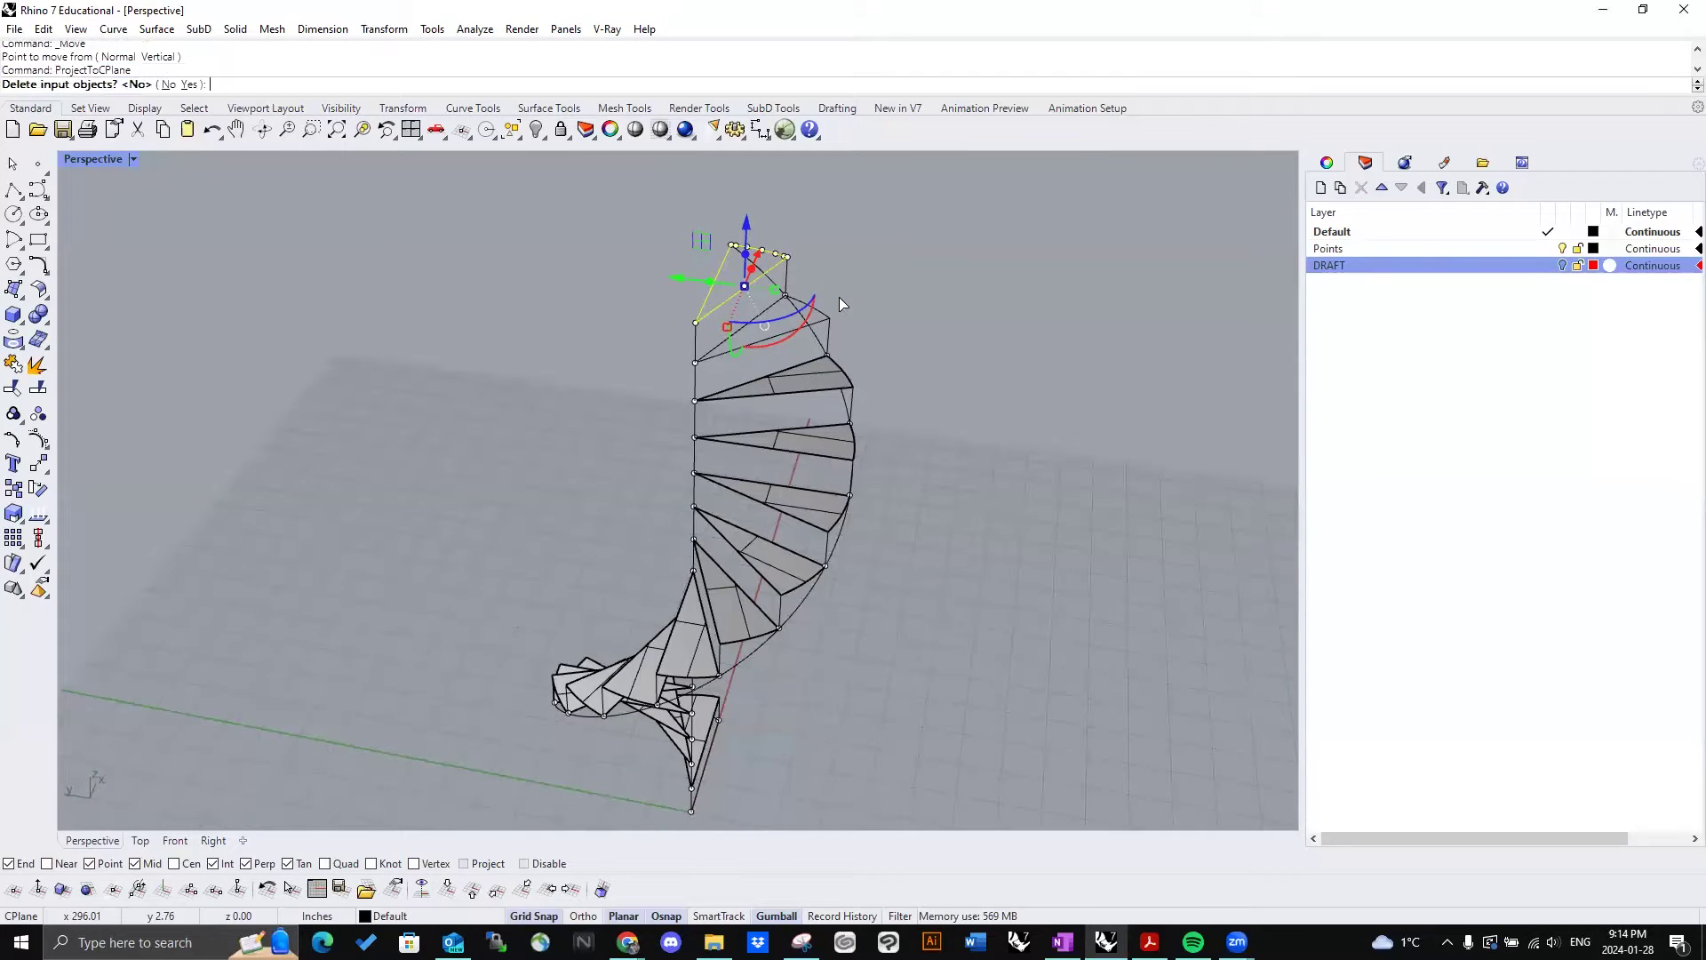
left_click(189, 84)
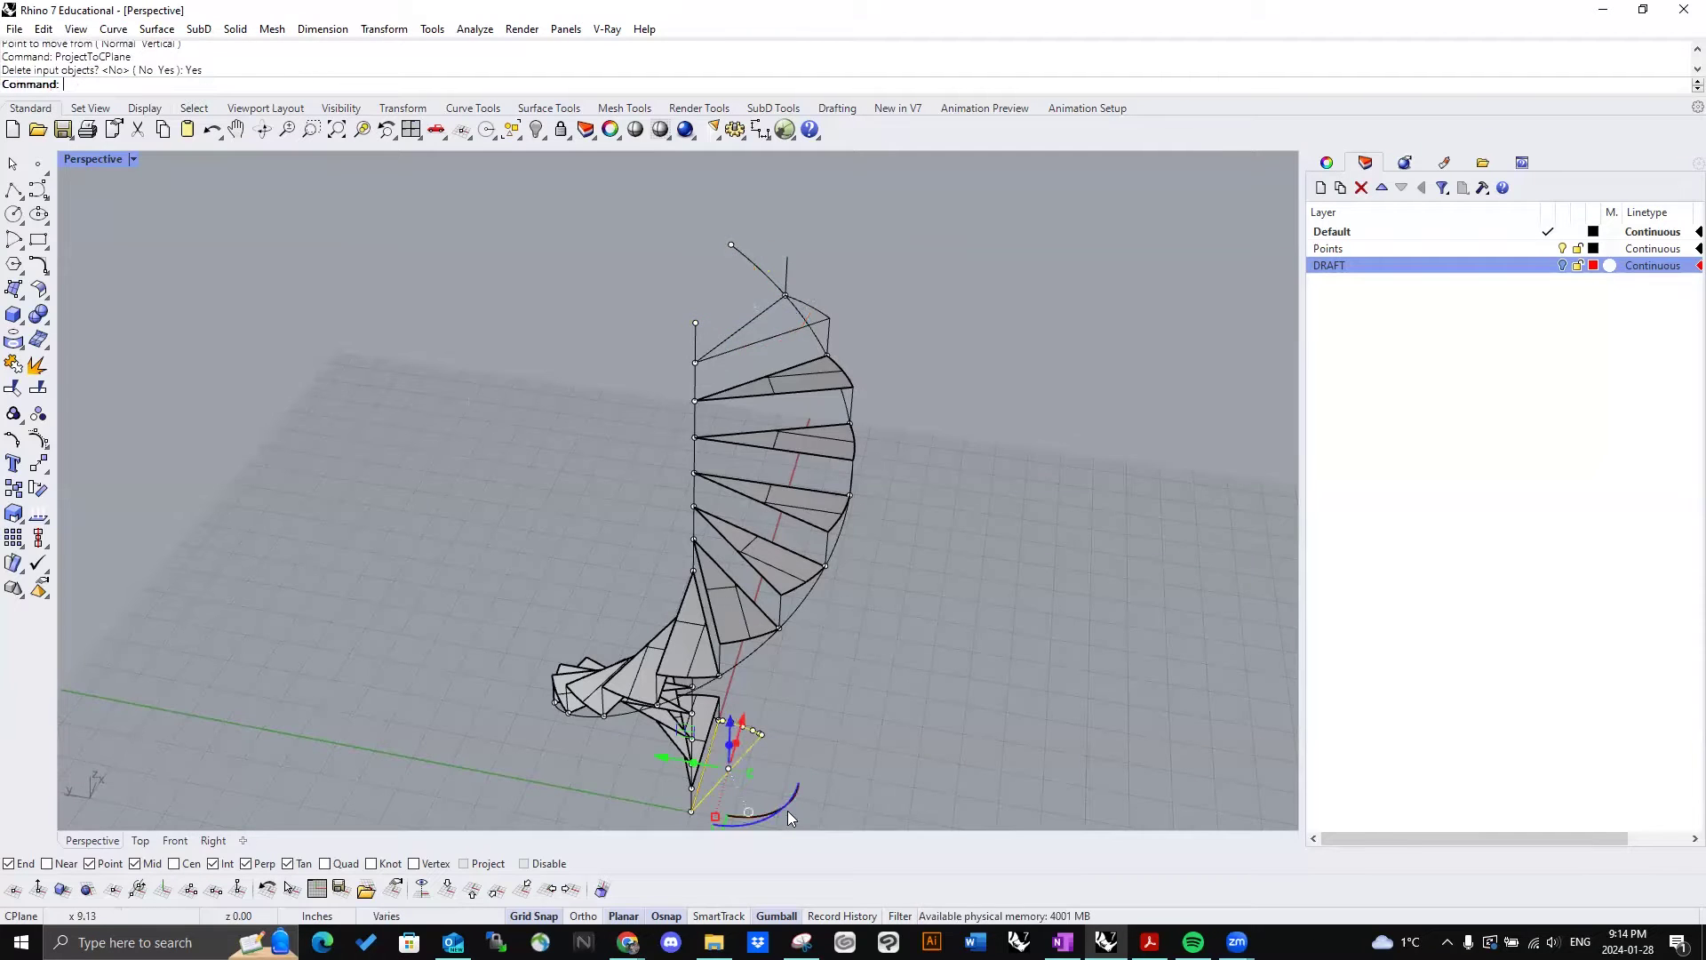
Step: Select all curves of the flattened topmost outline and move it from its outer corner back up to the top riser
scroll(770, 730, "up", 2)
left_click_drag(732, 718, 718, 707)
scroll(677, 730, "up", 4)
left_click(673, 729, "shift")
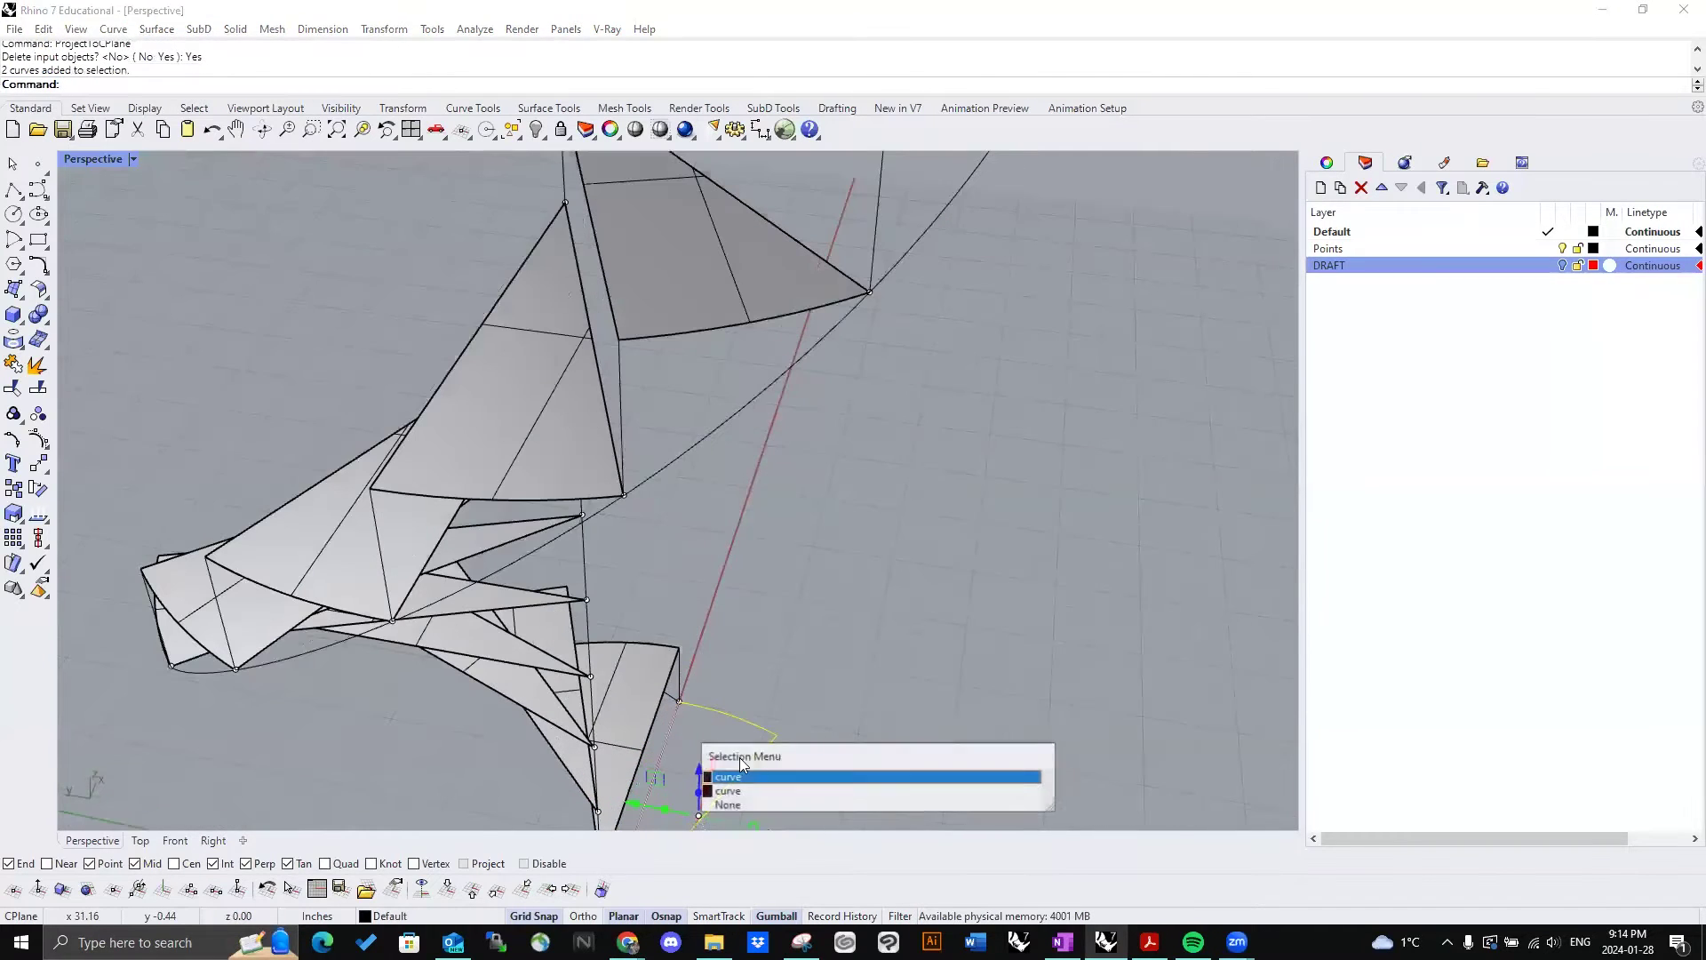
left_click(762, 773)
type("m")
key("Return")
left_click(782, 734)
scroll(783, 722, "down", 5)
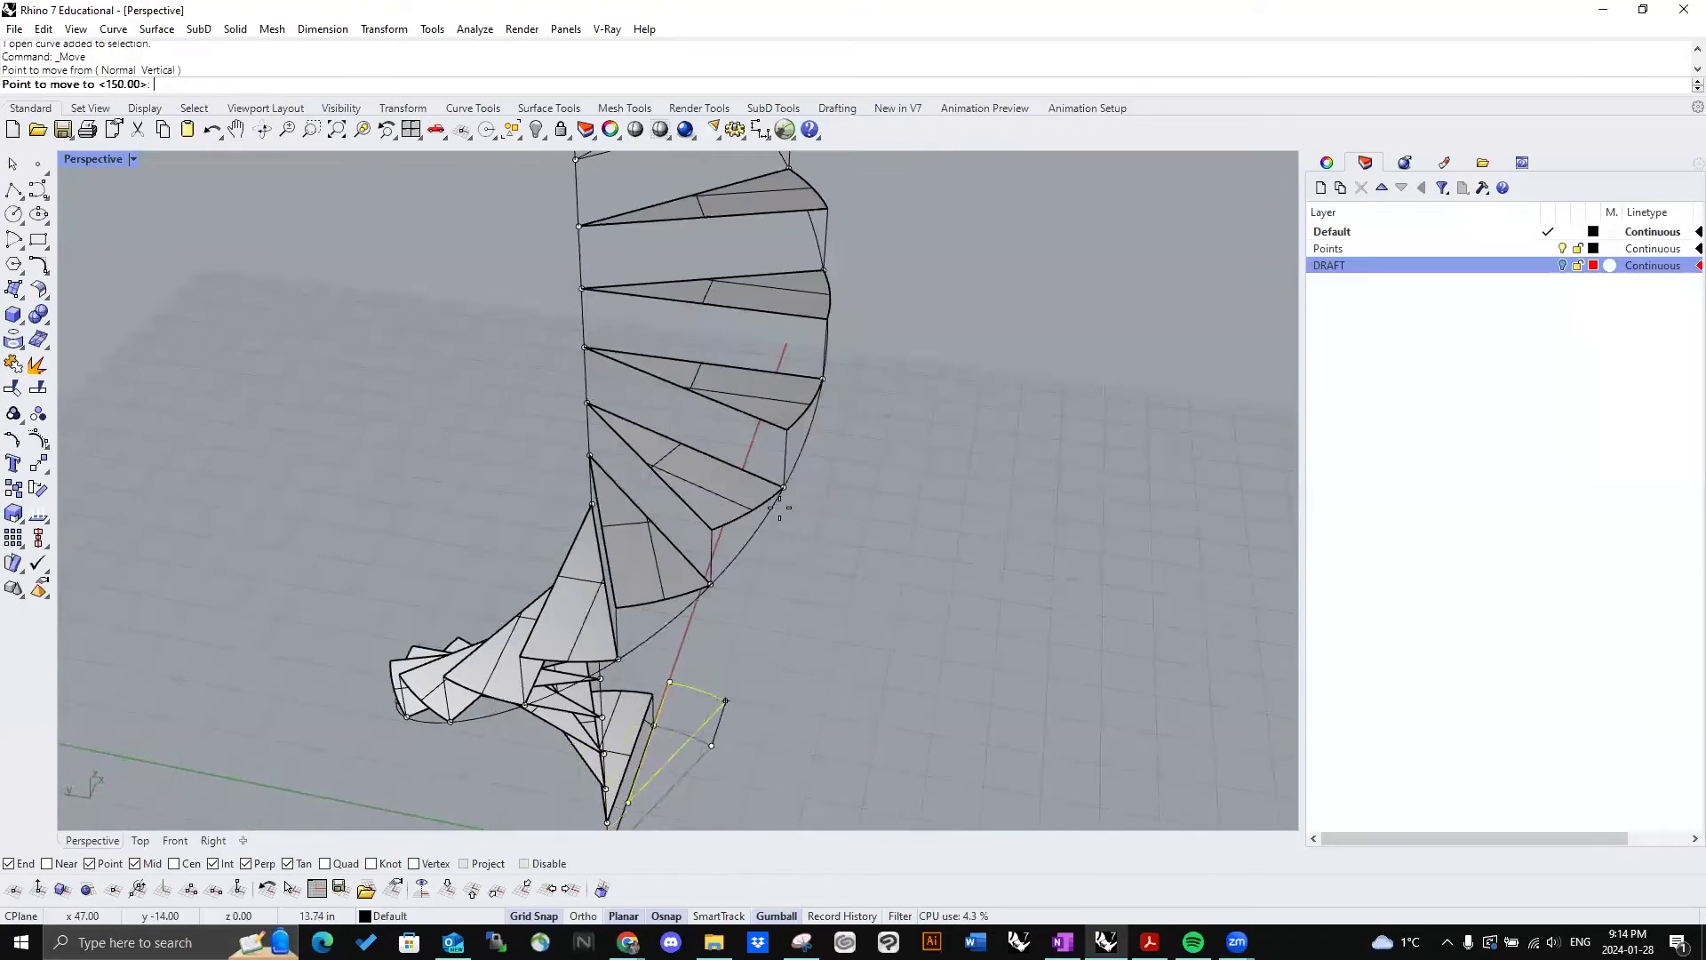
right_click_drag(797, 378, 774, 552, "shift")
Step: Select the lines and outer arcs of the two uppermost treads and surface them with PlanarSrf
left_click_drag(669, 491, 643, 431)
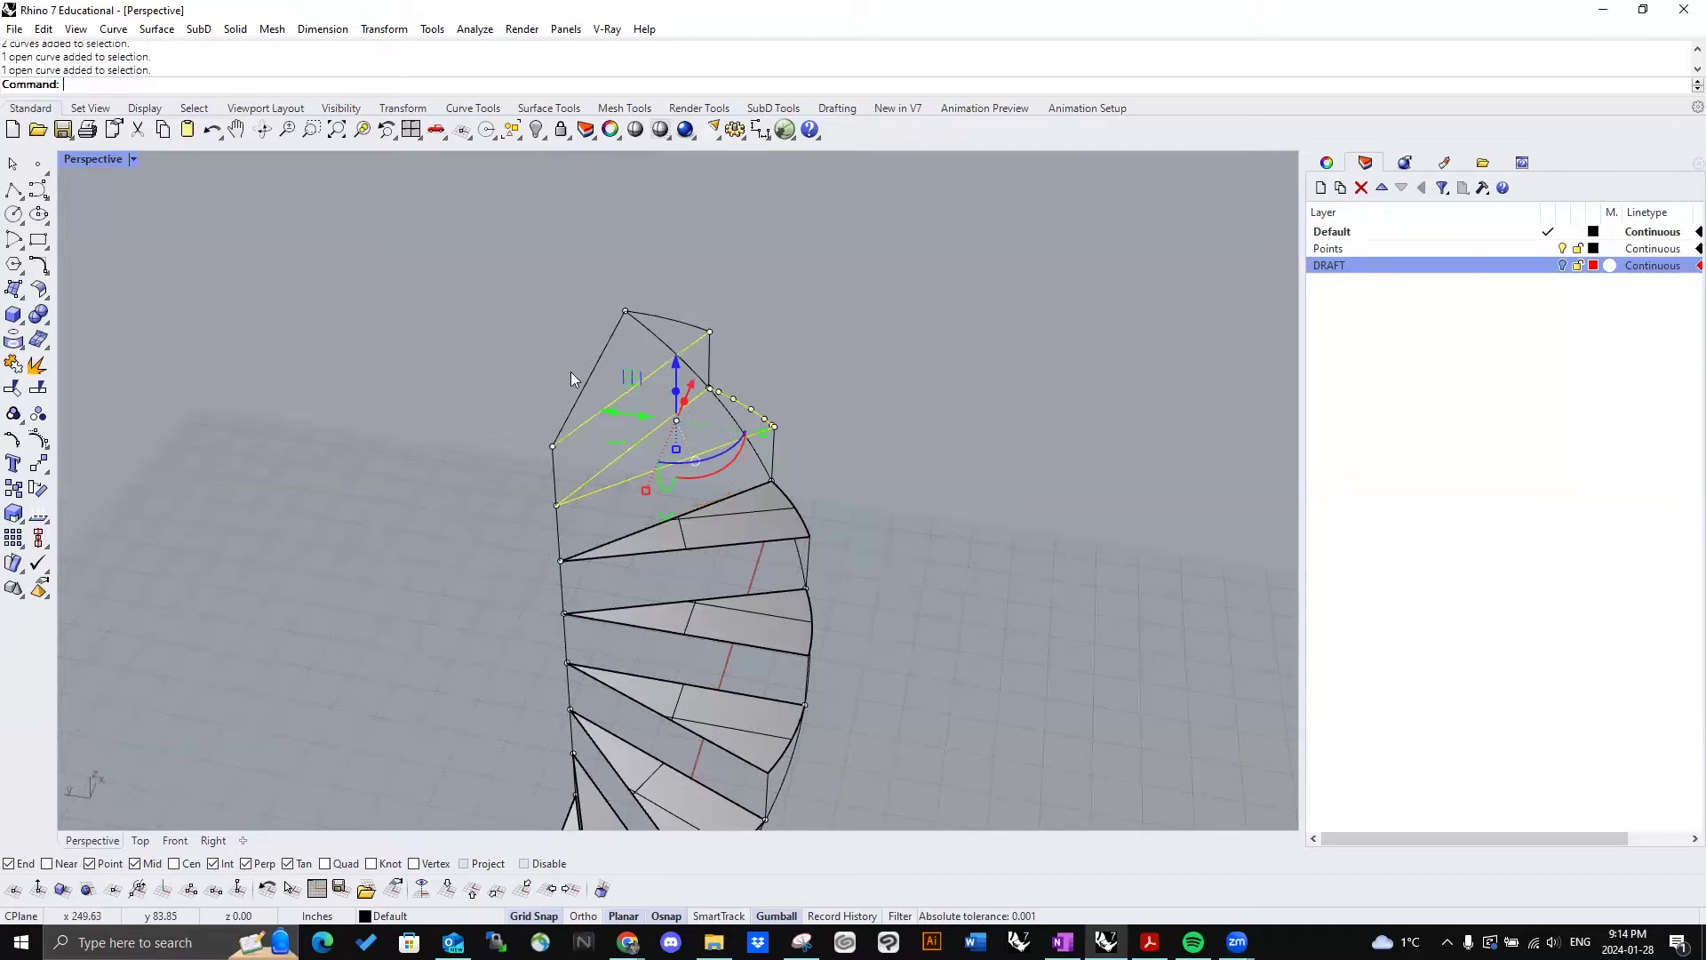
left_click(669, 323)
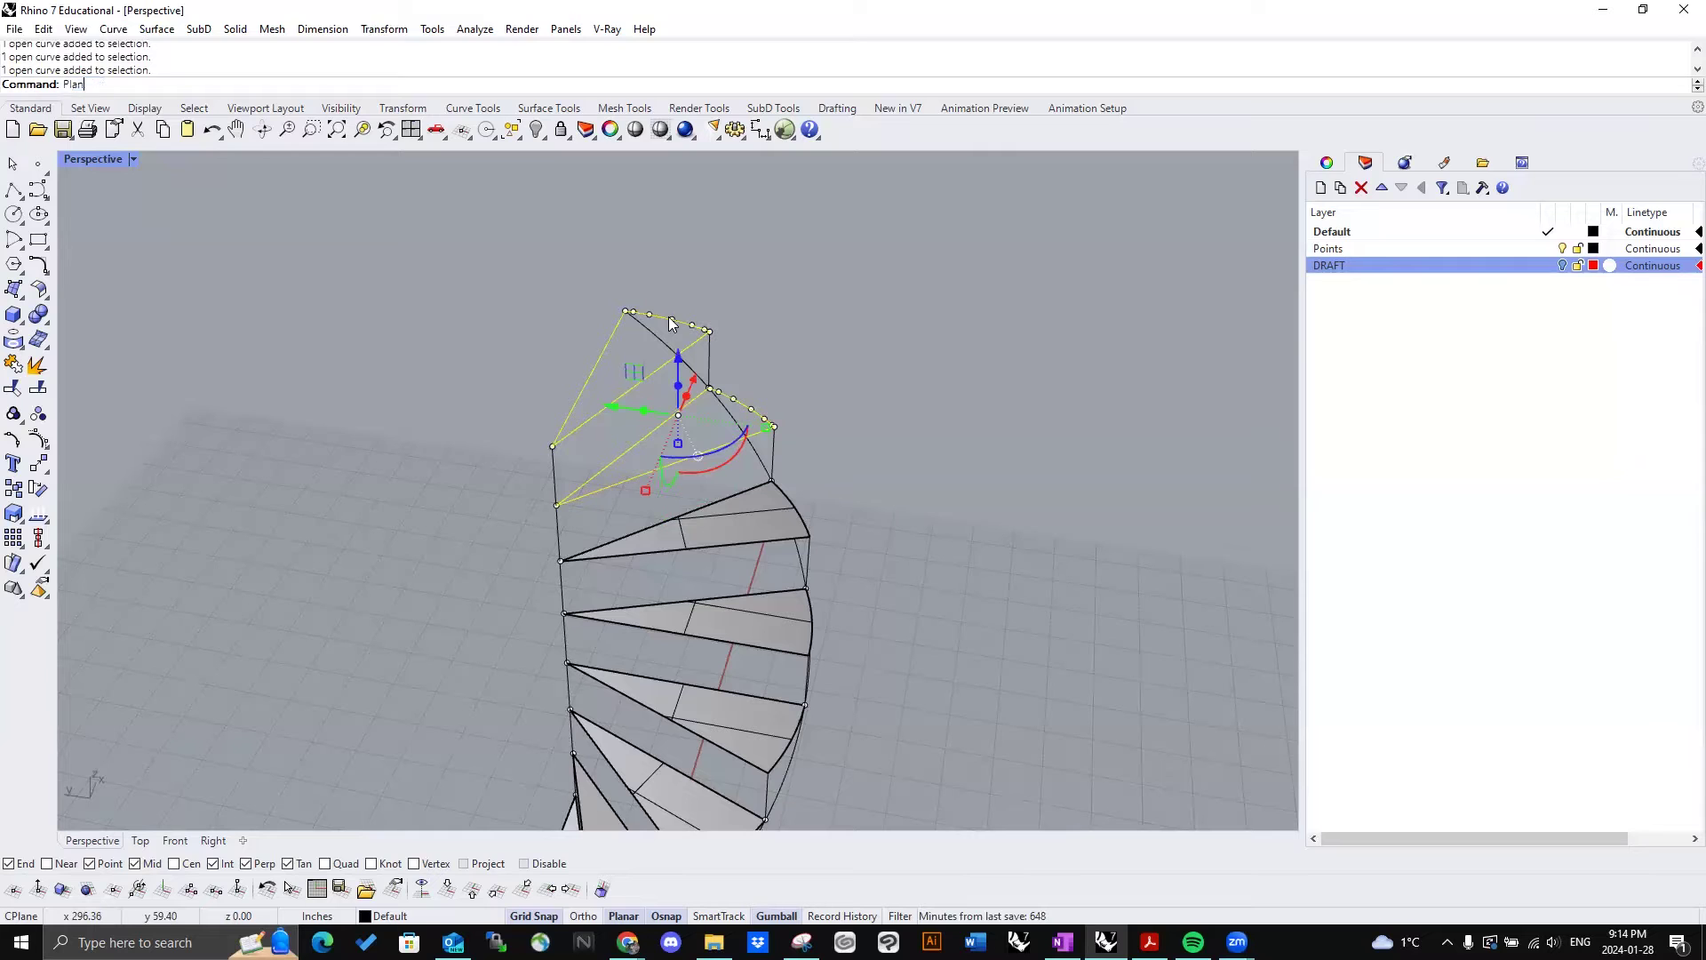
type("Planar")
key("Return")
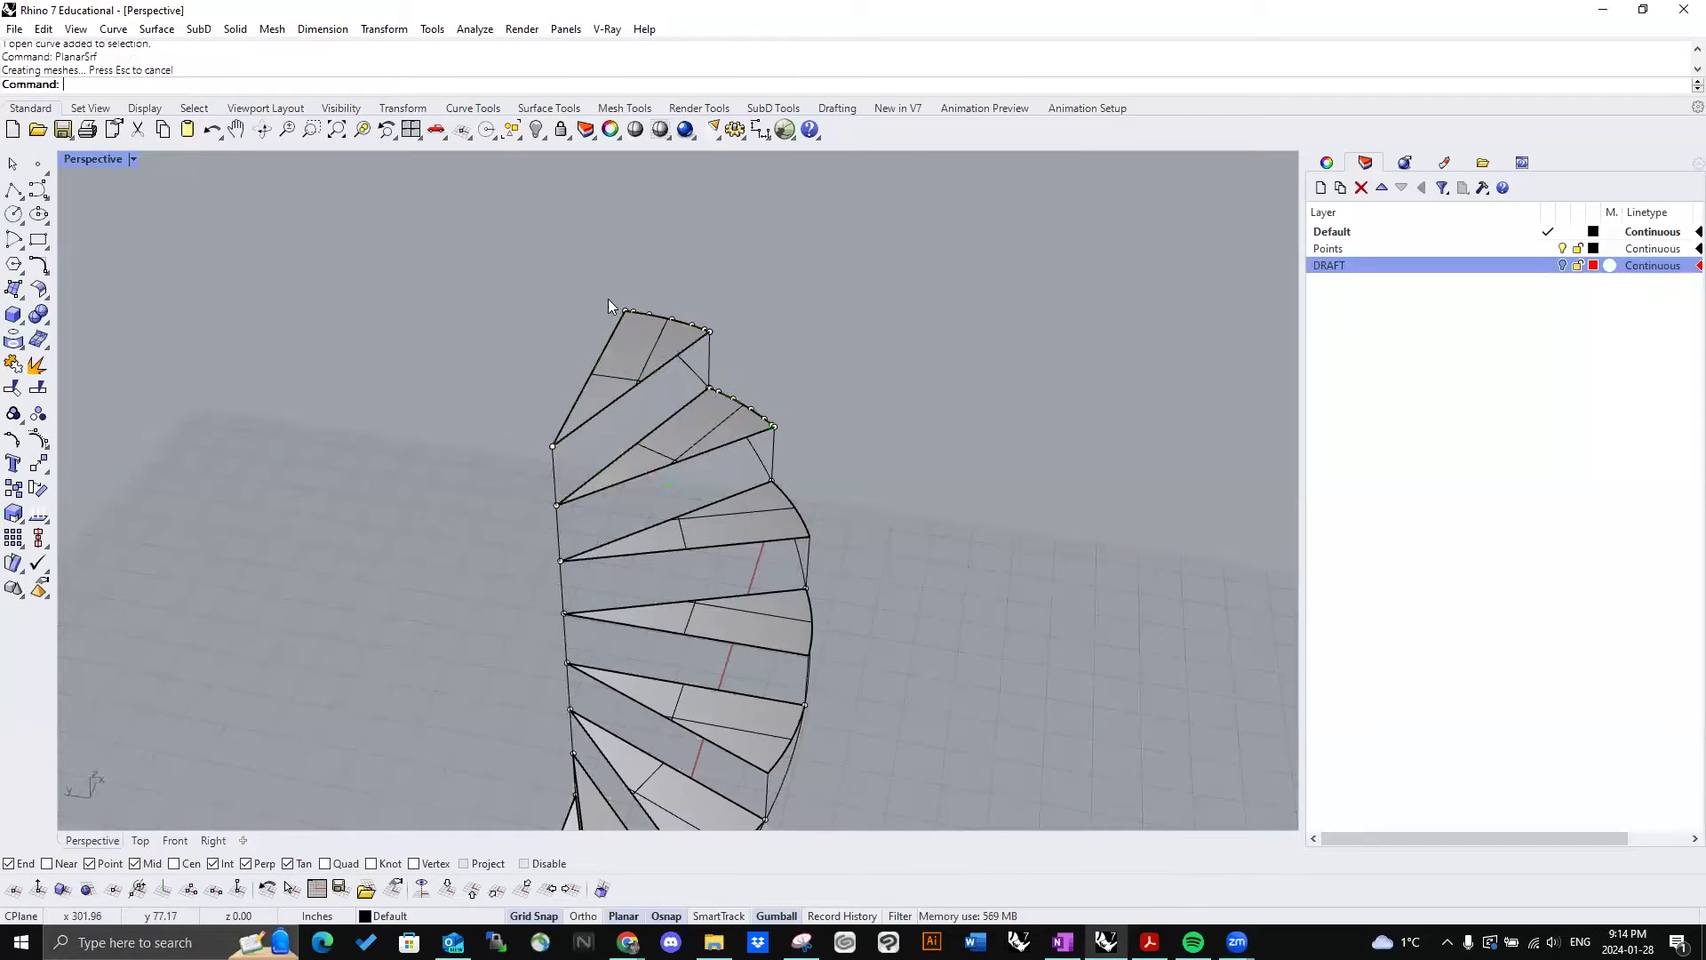
Step: Create a four-corner surface for the riser between the two uppermost treads, snapping to its axis and outer corner points
right_click_drag(608, 299, 534, 407)
scroll(548, 338, "up", 3)
right_click_drag(441, 368, 59, 197)
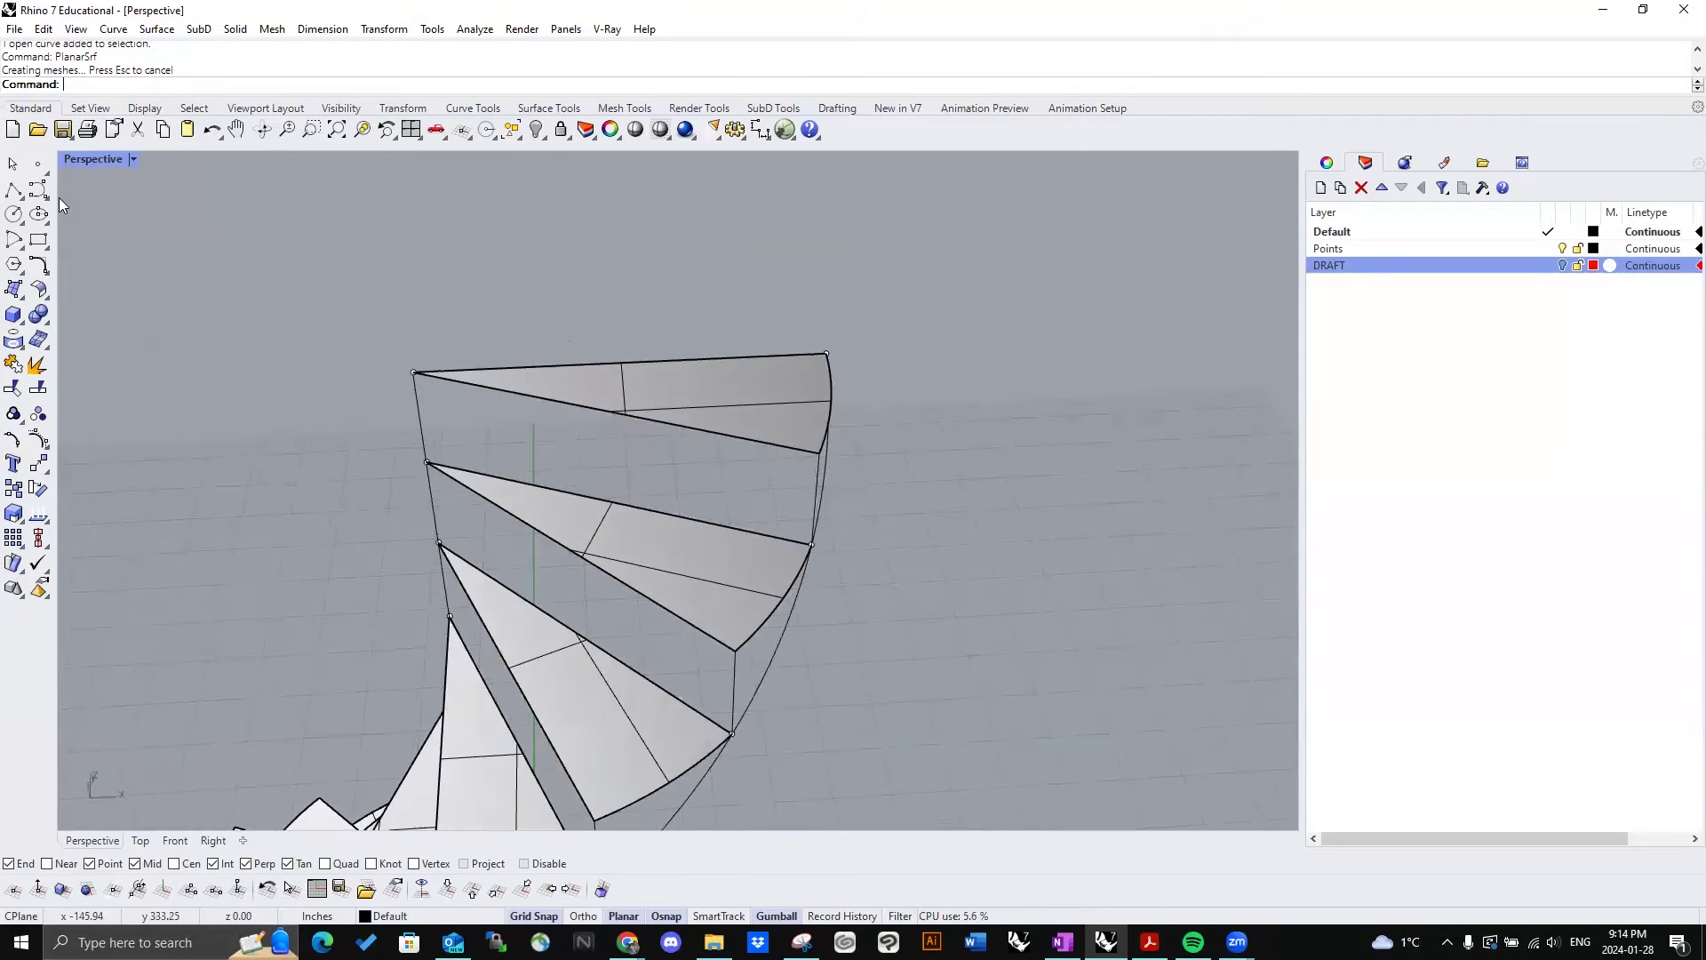
left_click(417, 384)
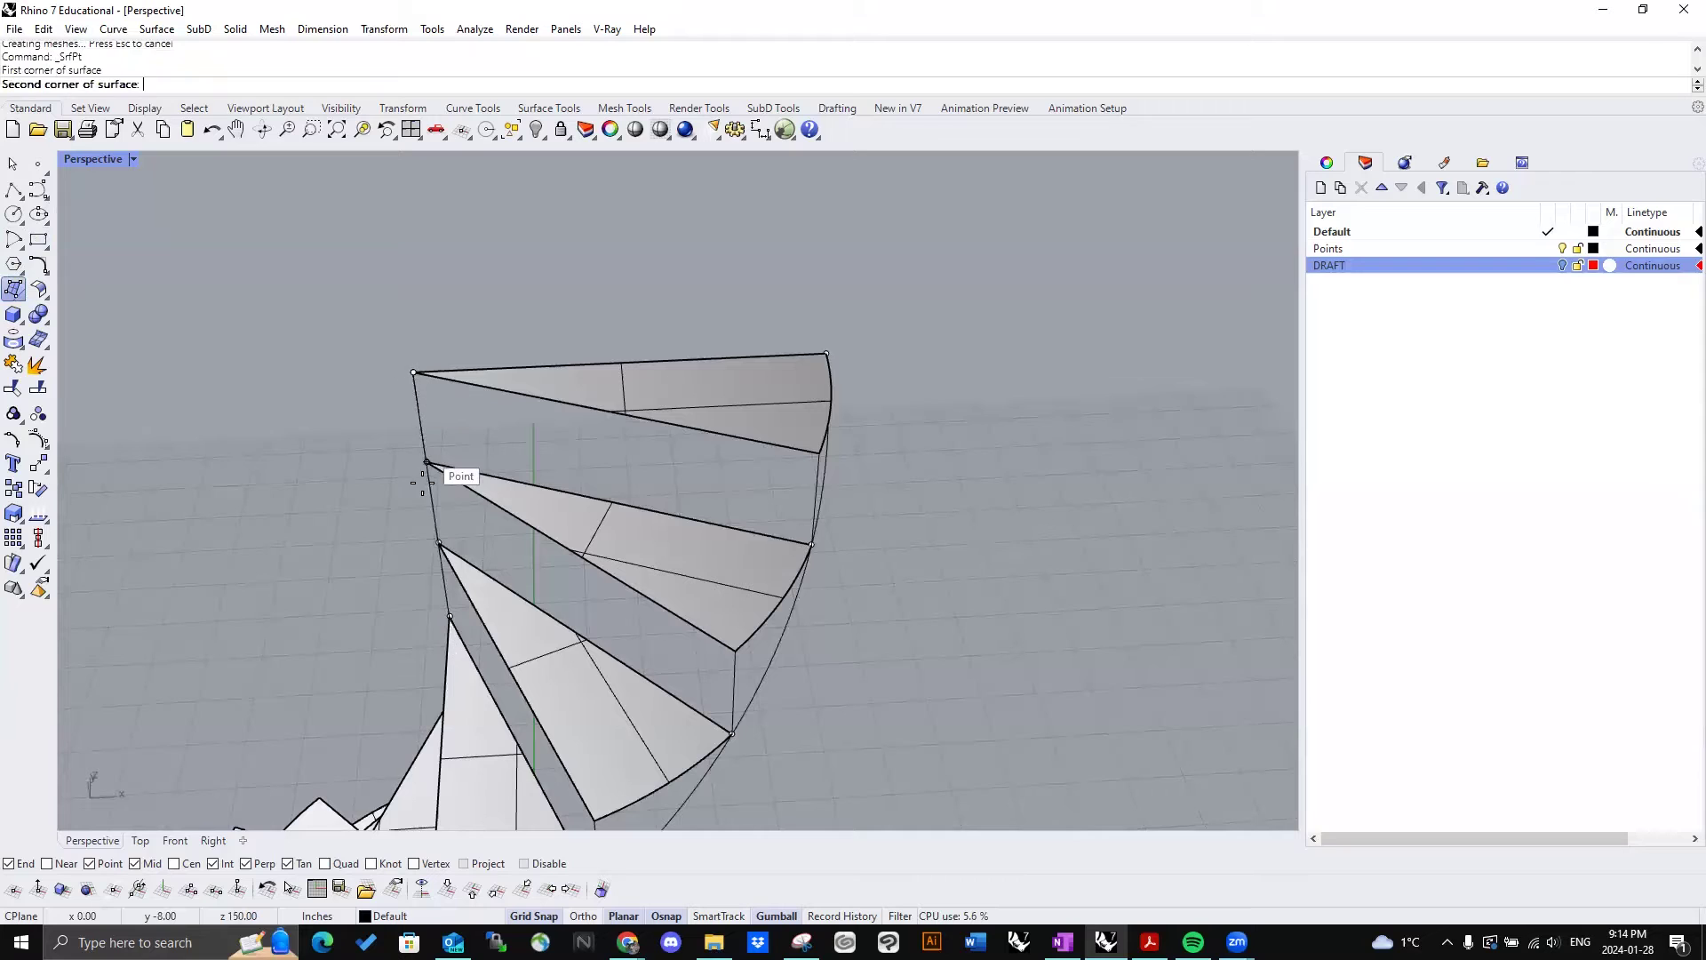
left_click(427, 464)
right_click_drag(683, 484, 888, 444)
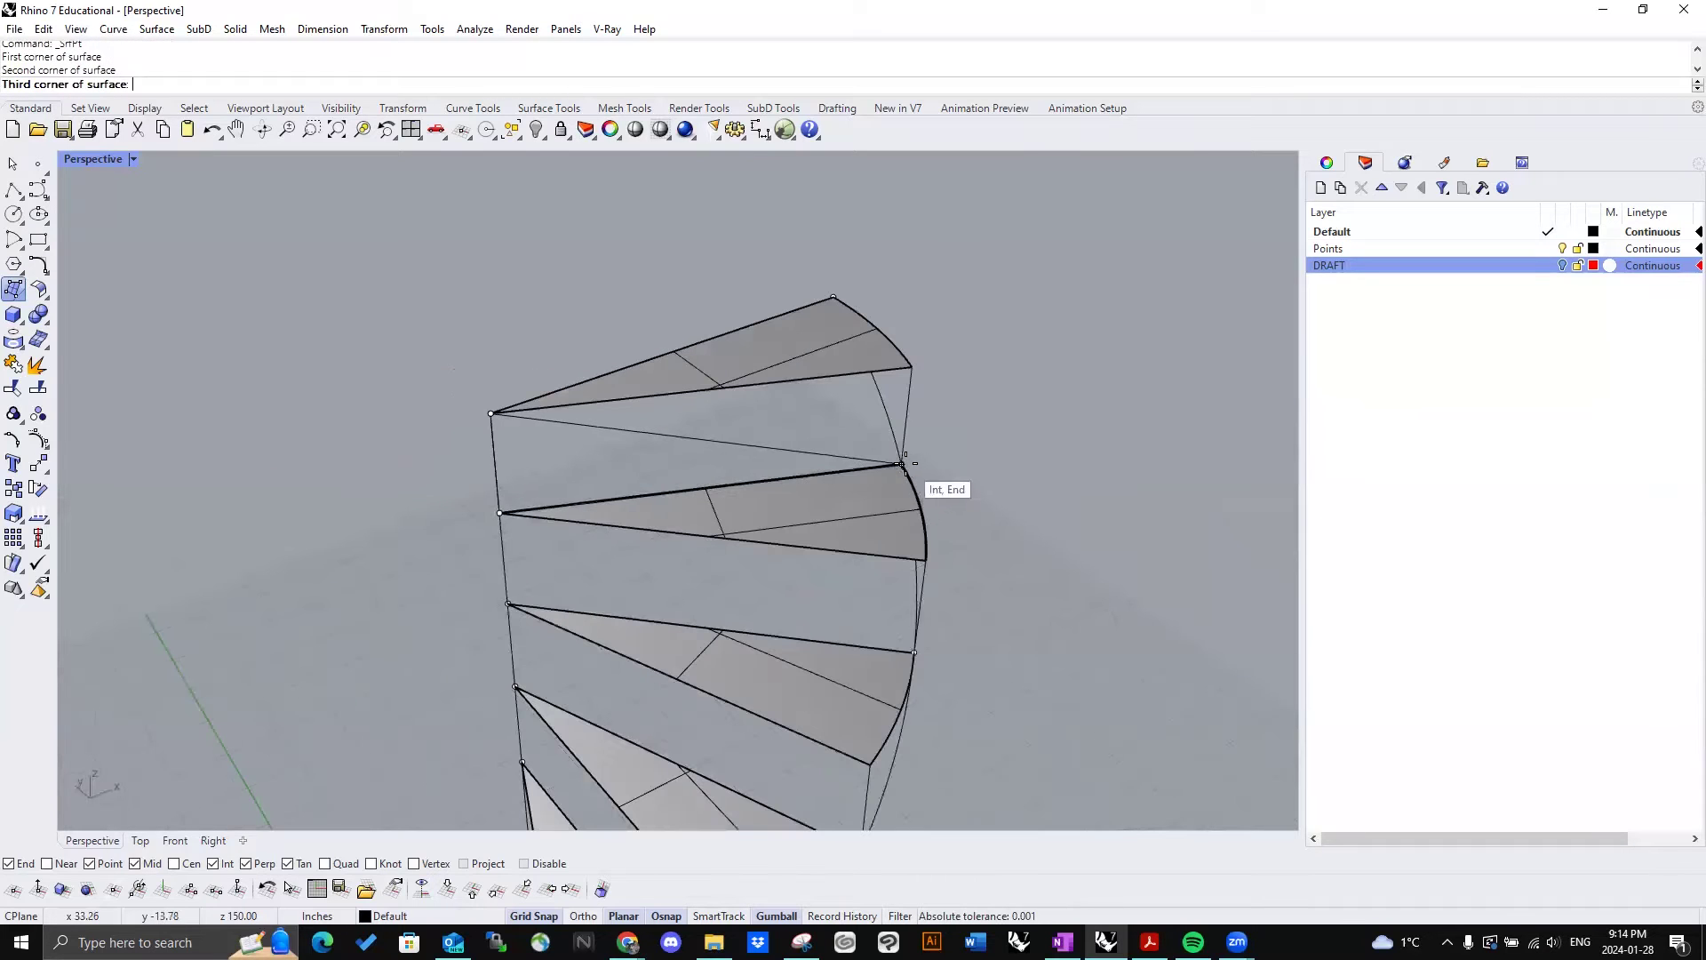
left_click(902, 465)
left_click(915, 371)
Step: Create another four-corner surface for the riser directly beneath the second-highest tread
right_click(729, 511)
right_click_drag(723, 514, 859, 384)
left_click(879, 300)
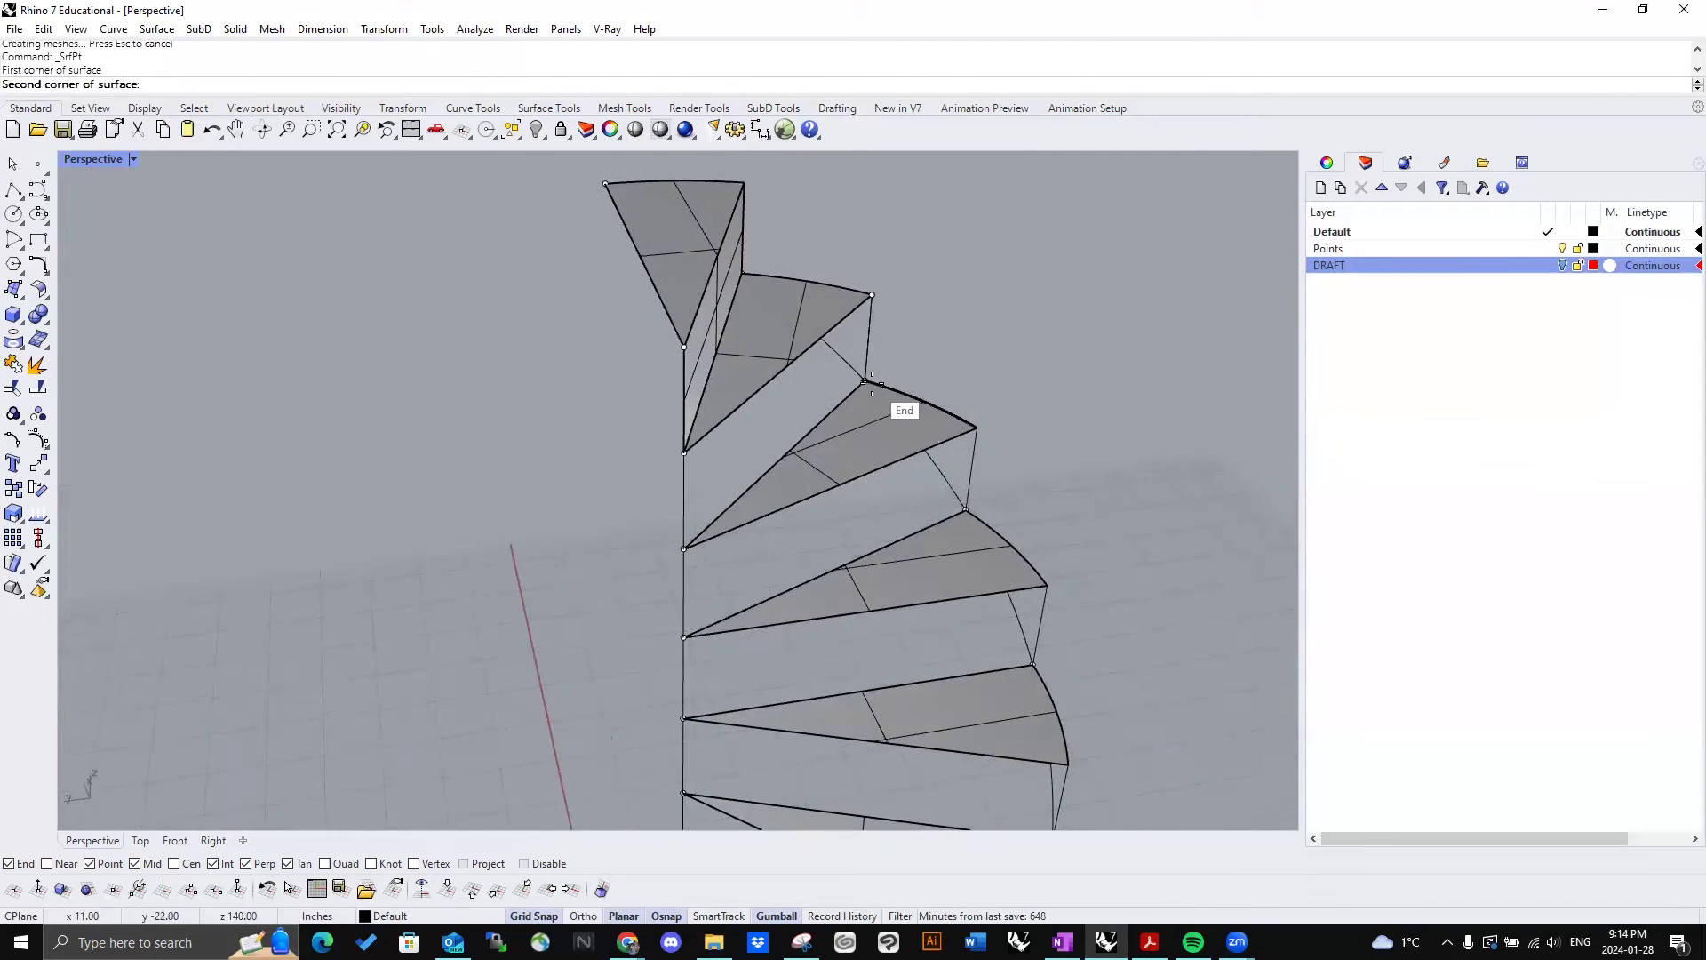
left_click(685, 547)
left_click(685, 450)
Step: Select the base lines of the three lowest risers, choosing the curves rather than the tread surfaces
right_click_drag(857, 519, 744, 700, "shift")
scroll(805, 339, "down", 5)
scroll(634, 675, "up", 5)
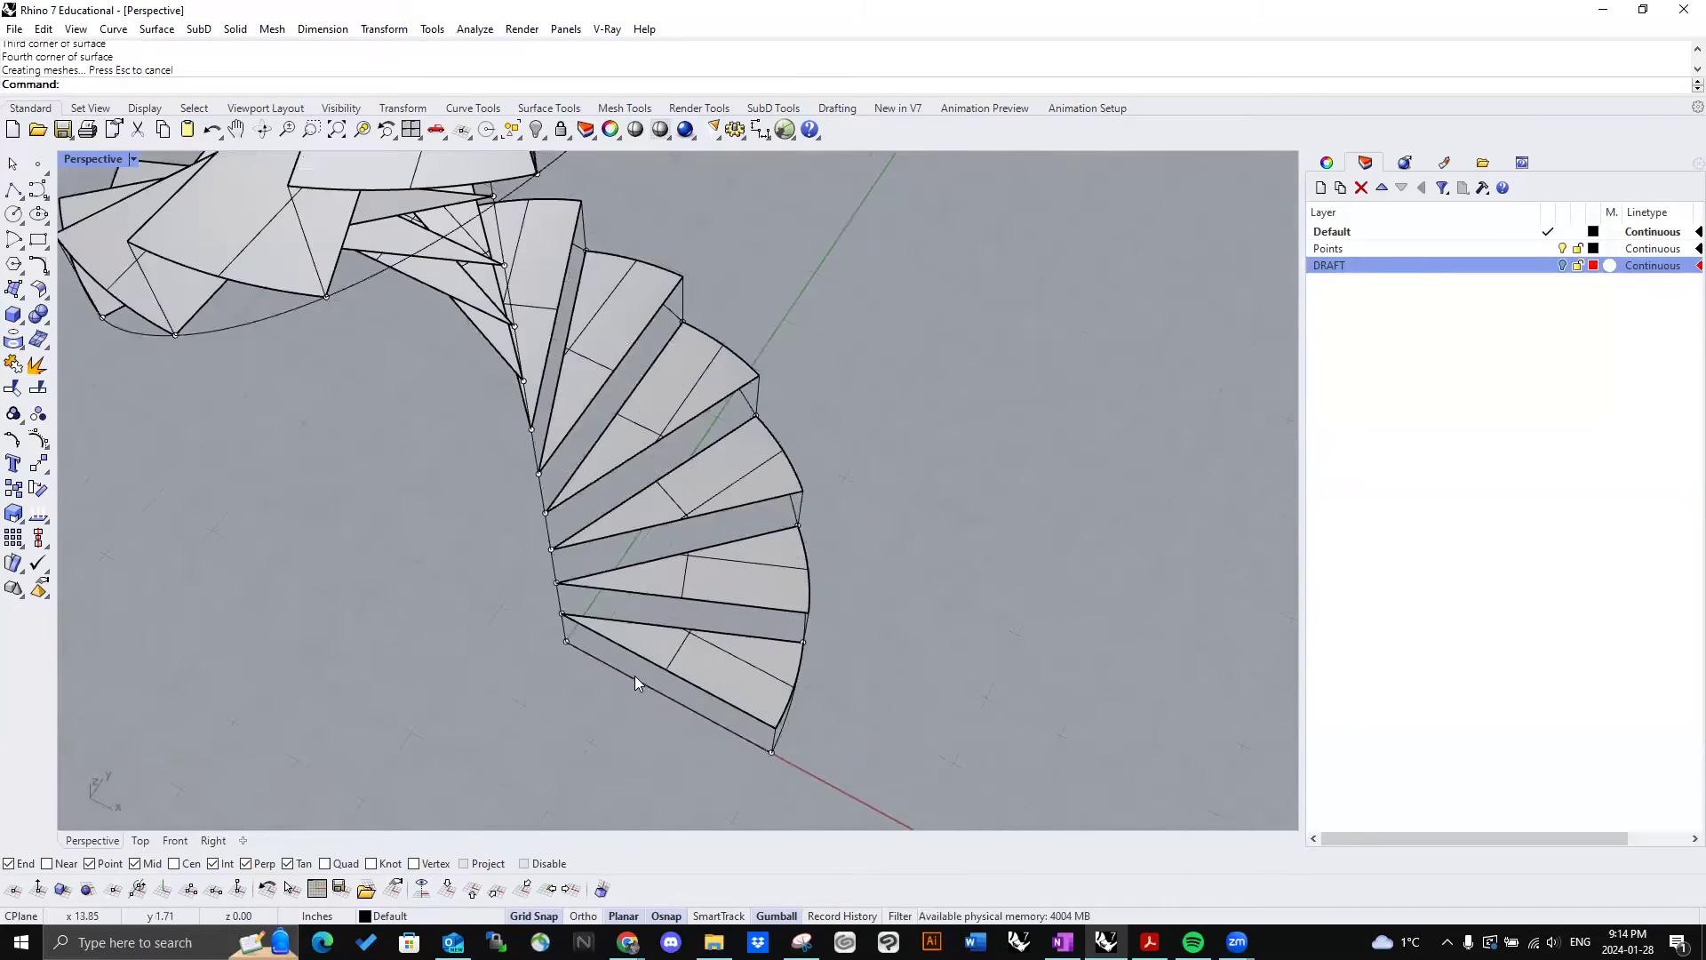
left_click(629, 675)
left_click(649, 605)
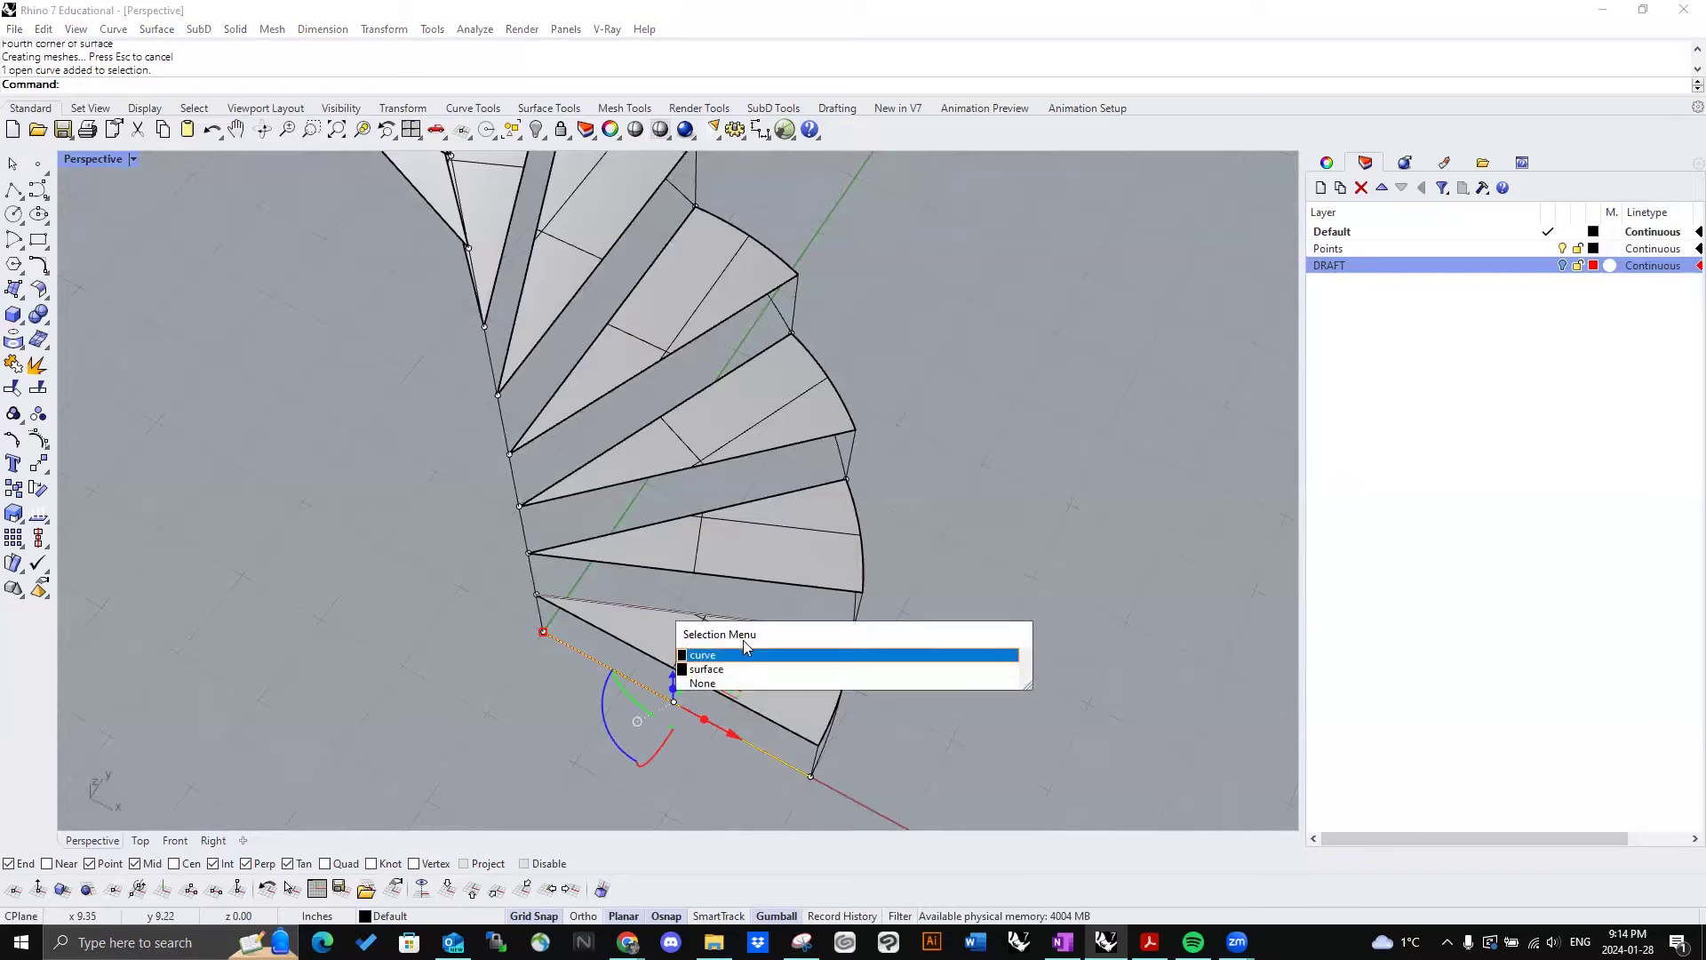
left_click(758, 657)
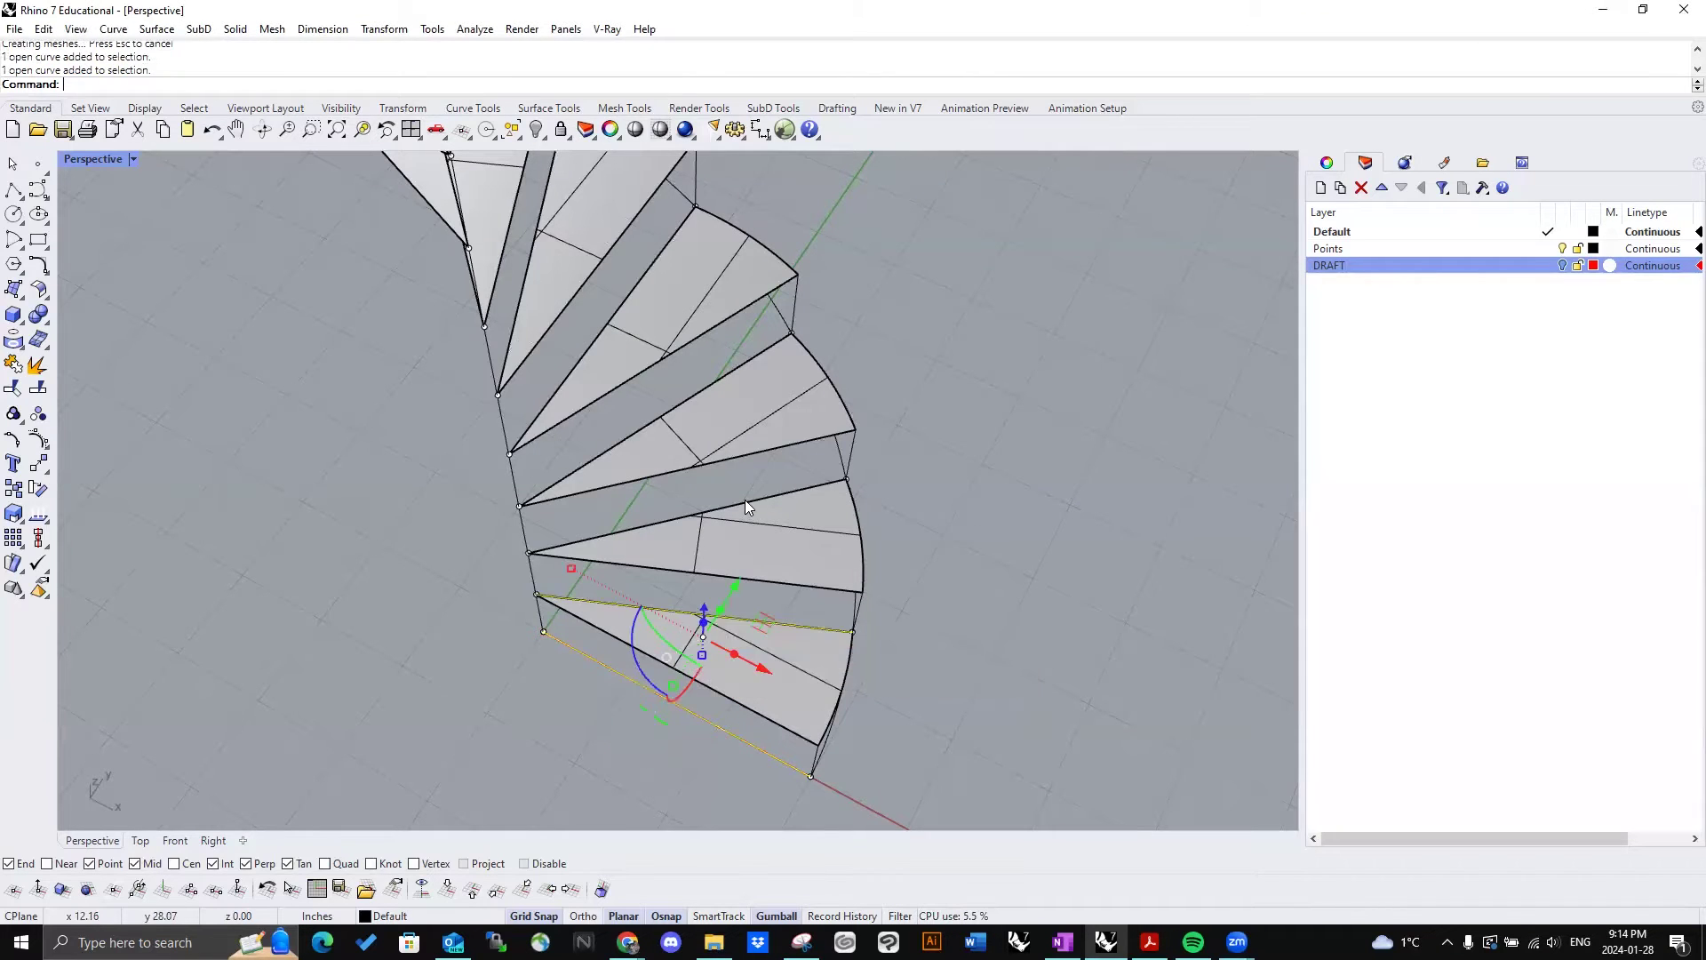
left_click(745, 499)
left_click(819, 548)
Step: Add the base line curves of the next three risers up the spiral to the selection
right_click_drag(777, 462, 907, 569, "shift")
right_click_drag(906, 568, 656, 549)
scroll(656, 549, "down", 7)
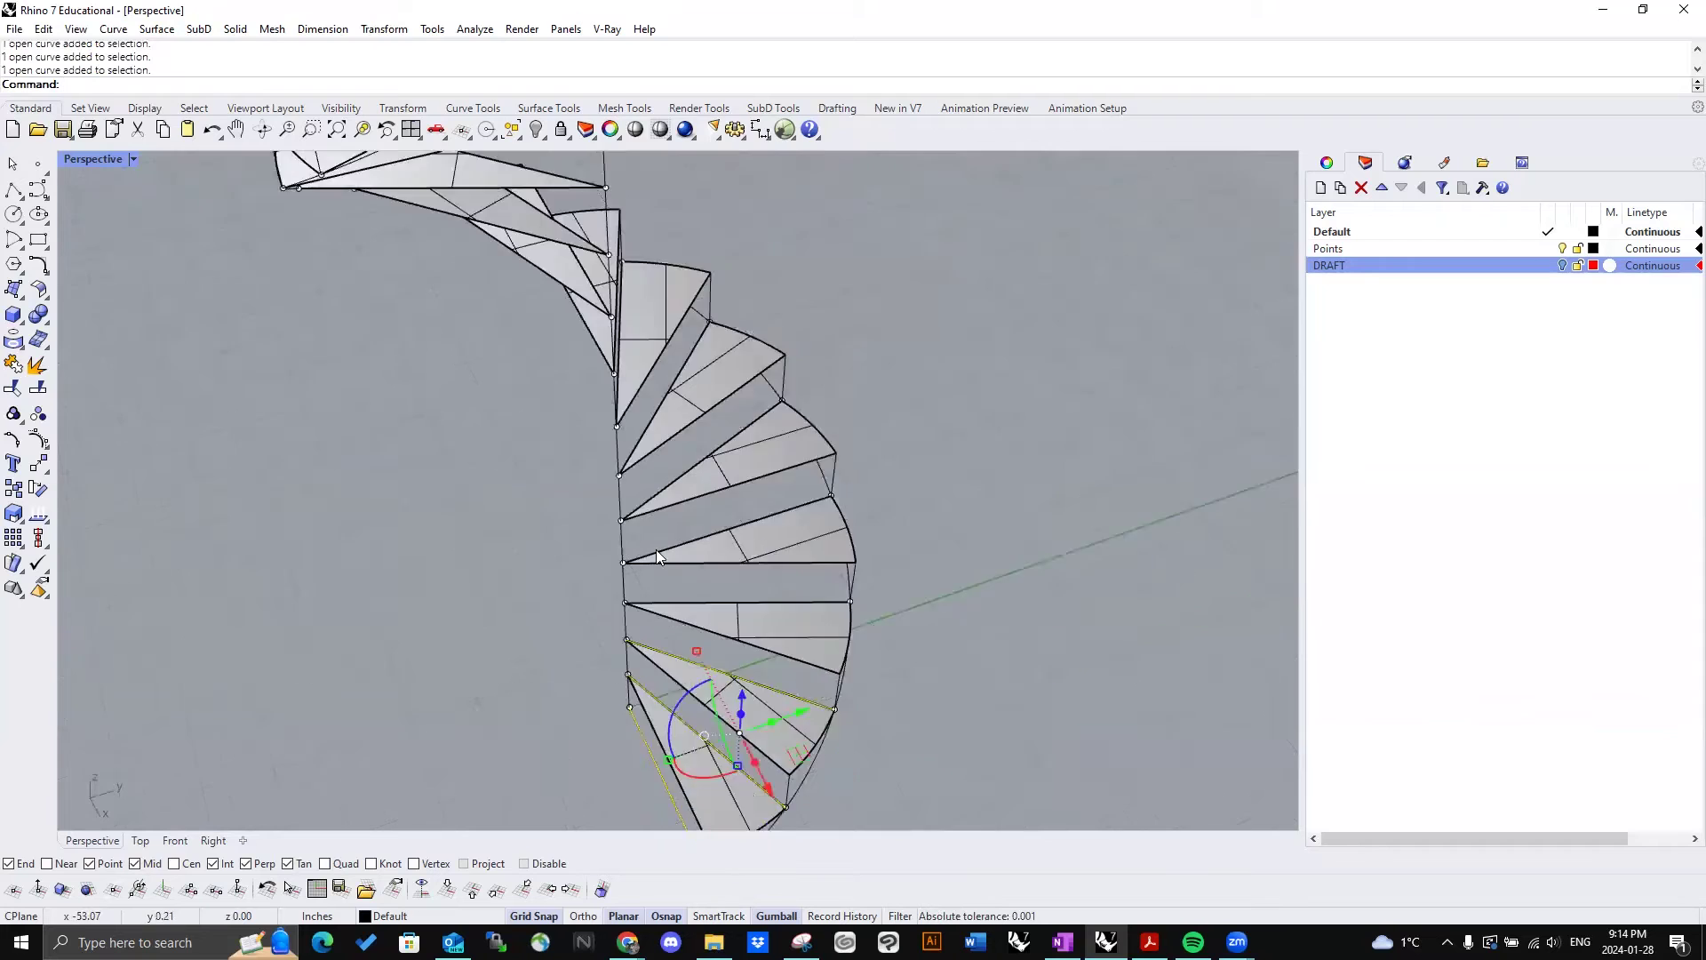
scroll(694, 569, "up", 7)
left_click(725, 583)
left_click(825, 628)
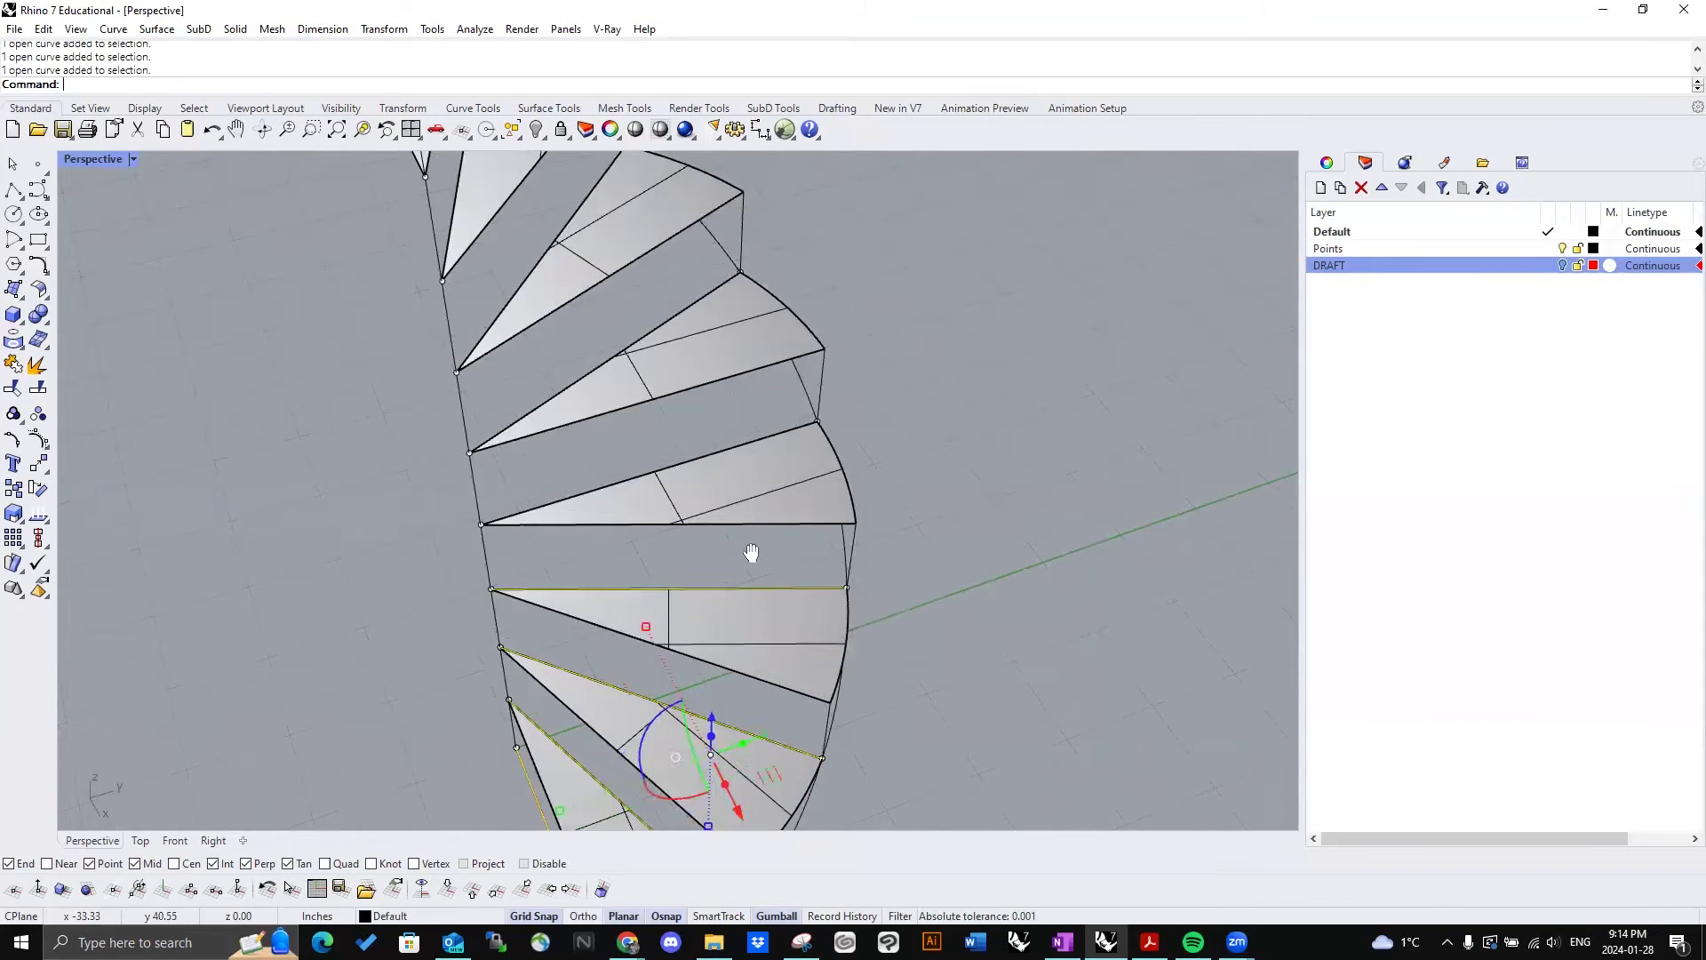
right_click_drag(750, 555, 778, 565)
left_click(779, 567)
left_click(837, 613)
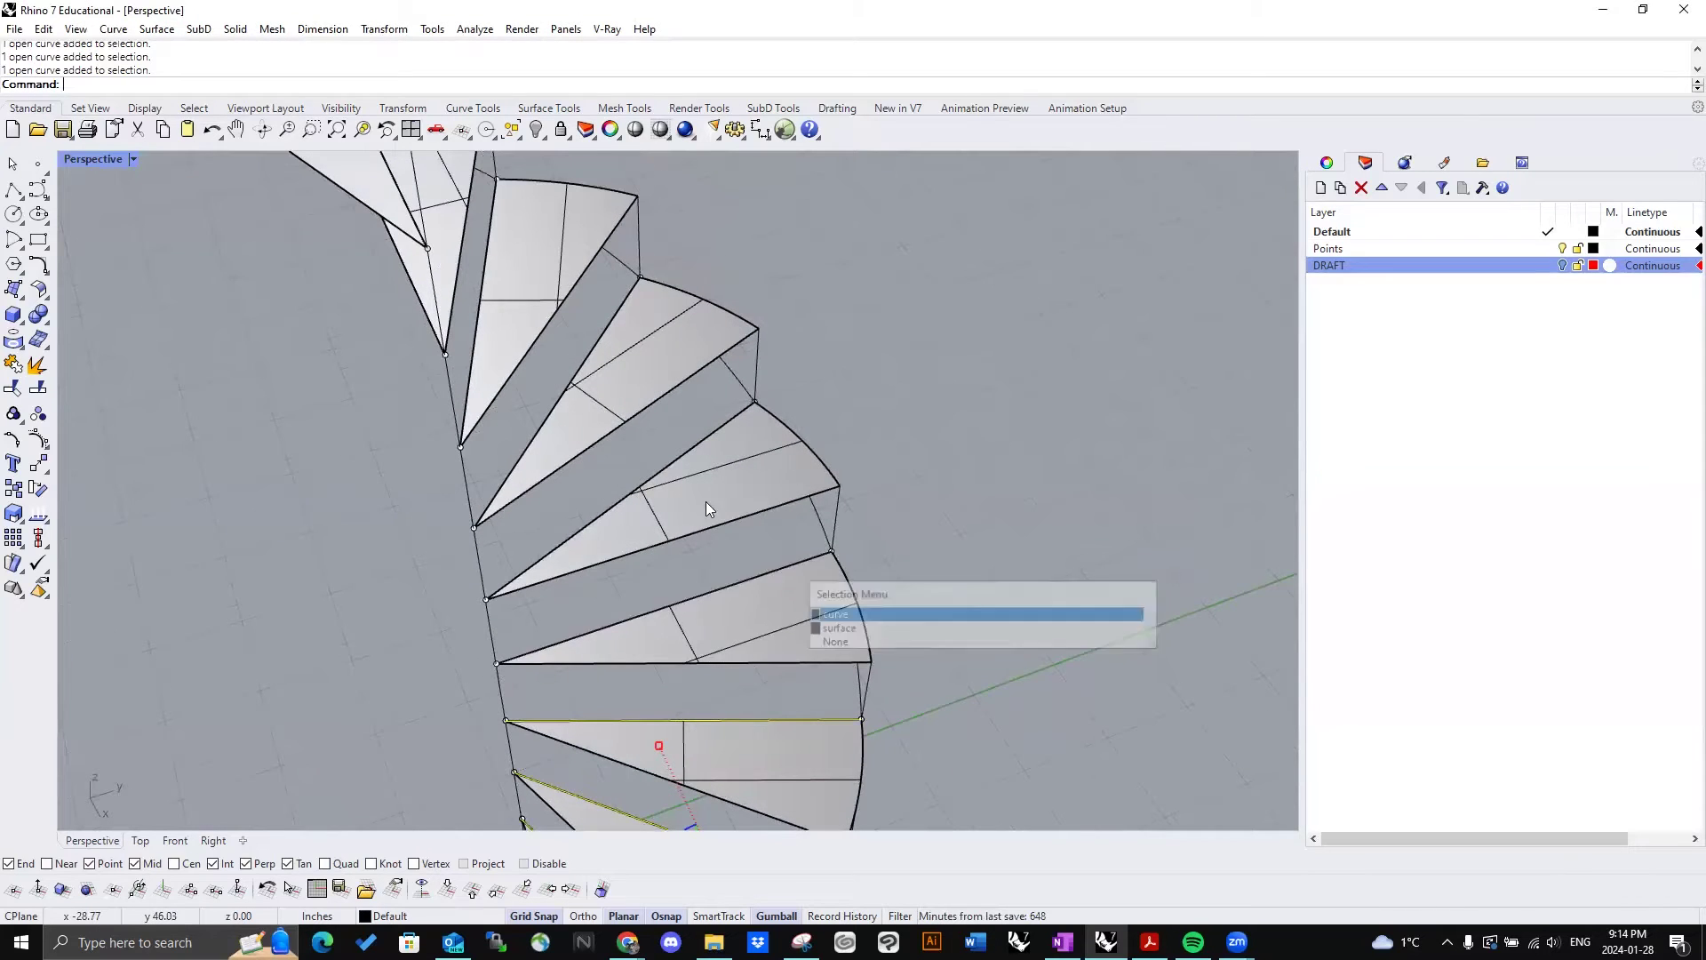
left_click(700, 441)
left_click(782, 488)
Step: Extend the selection with the riser base line curves around the middle turn of the staircase
right_click_drag(805, 535, 859, 528)
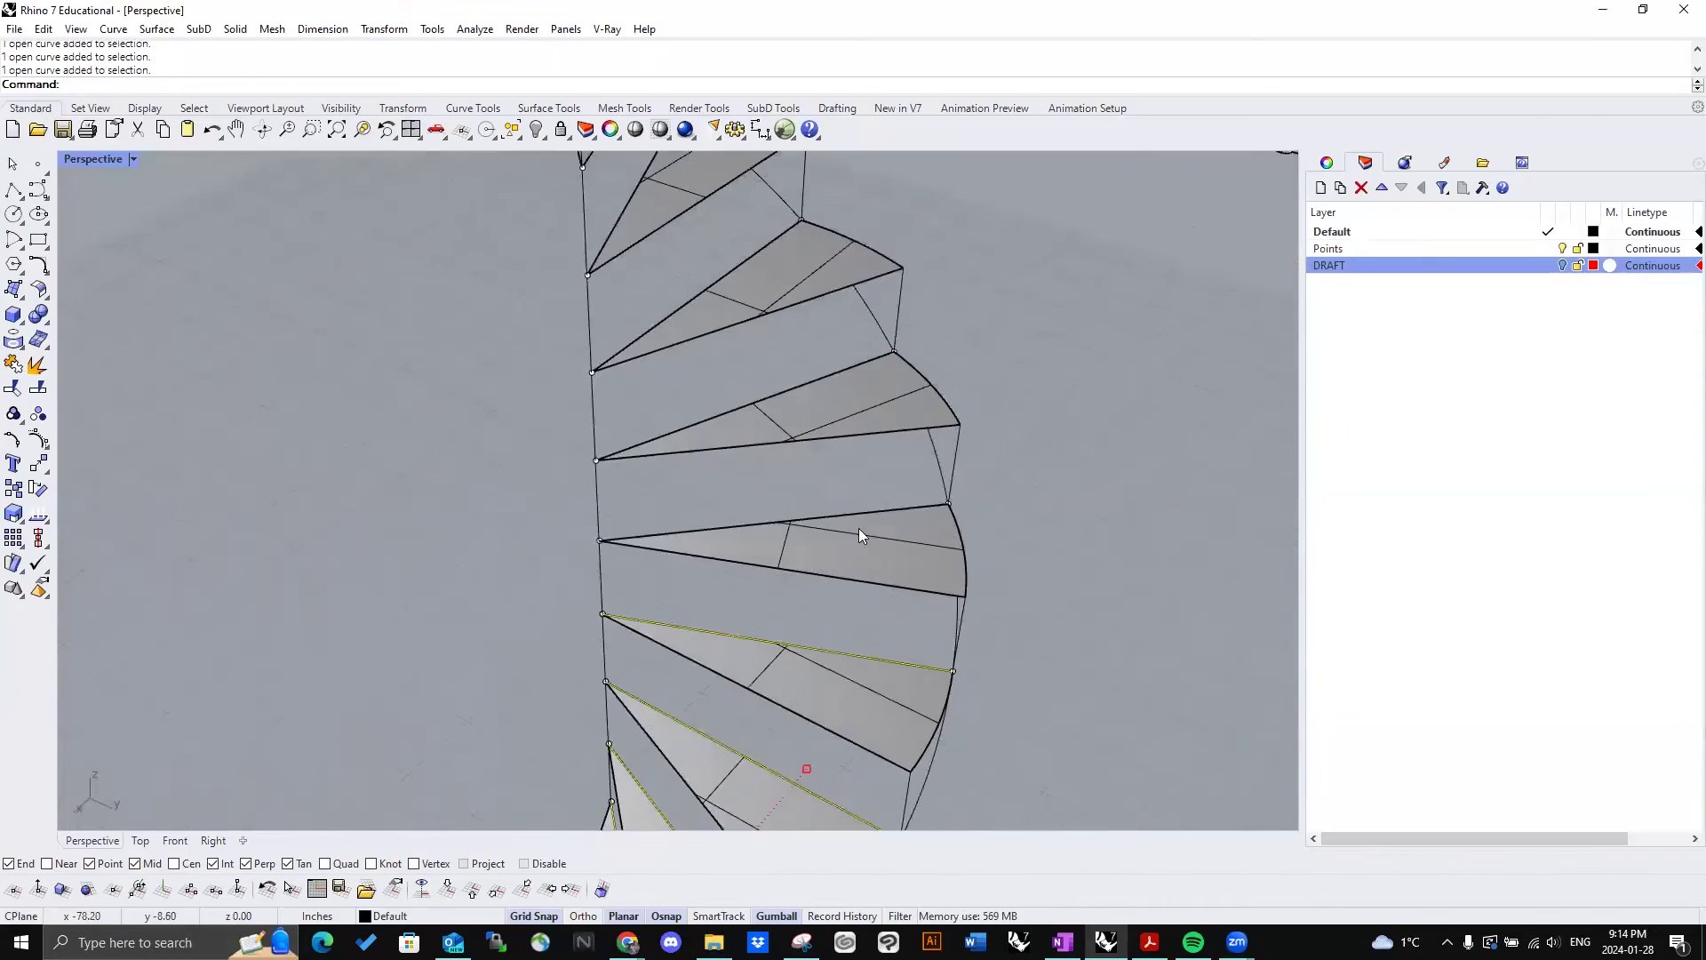
left_click(875, 524)
left_click(888, 543)
scroll(846, 592, "down", 5)
right_click_drag(800, 442, 827, 588, "shift")
left_click(862, 595)
left_click(890, 639)
left_click(803, 509)
left_click(830, 553)
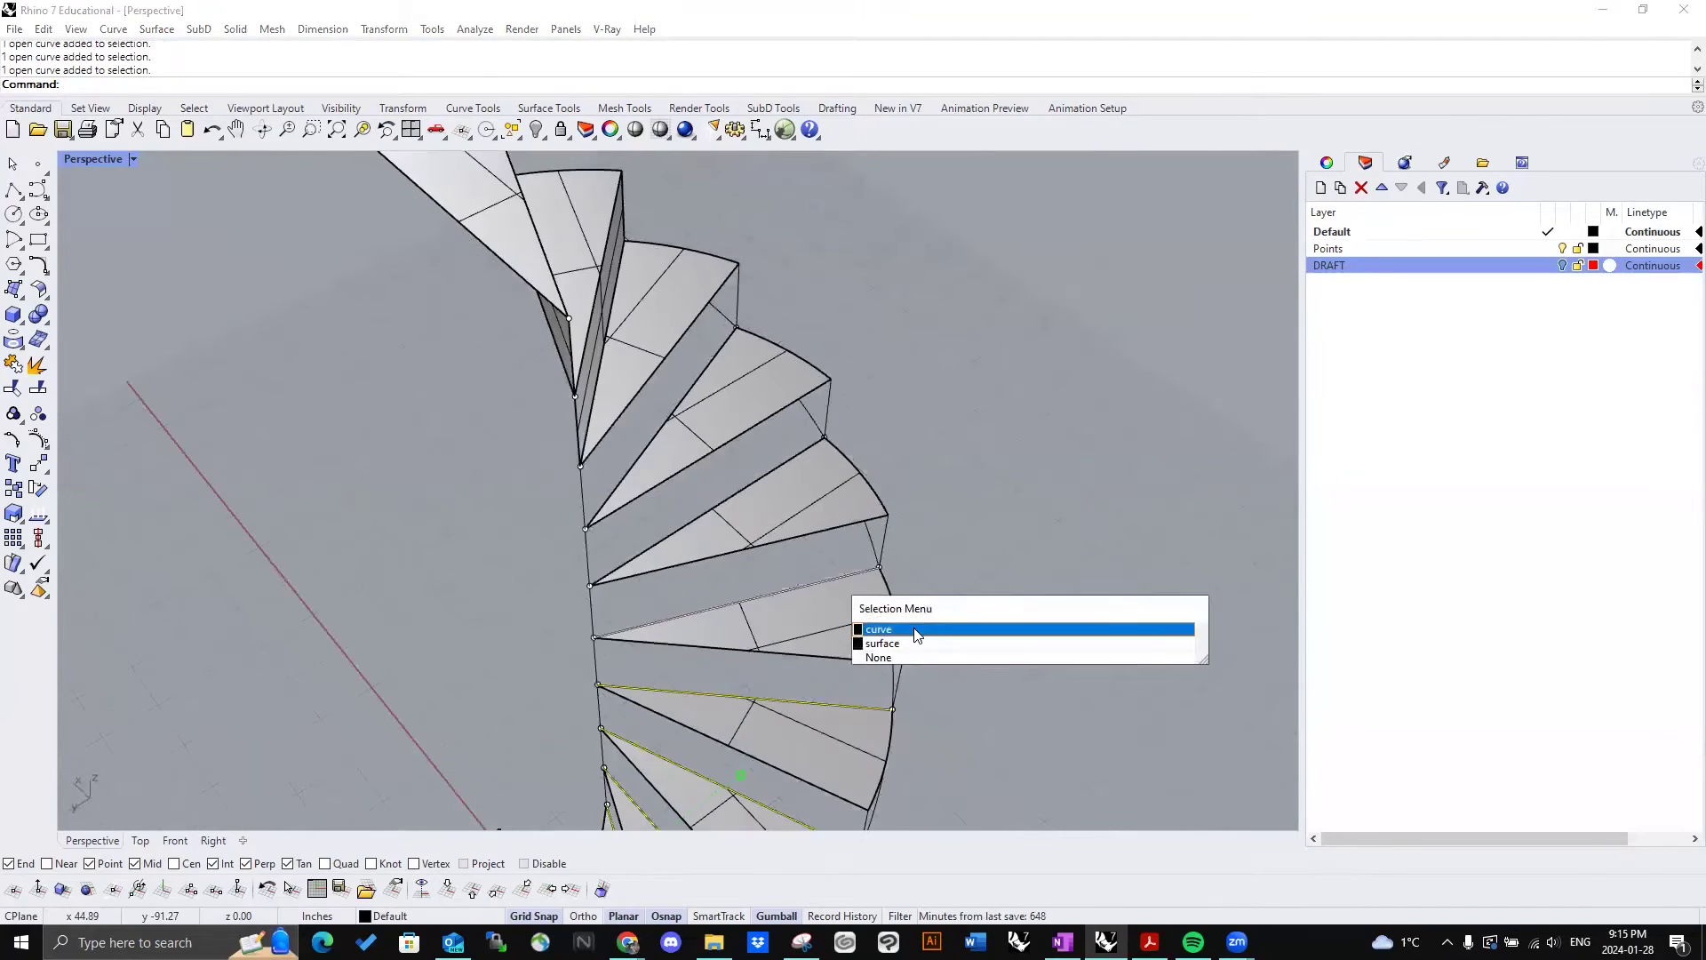
left_click(918, 633)
Step: Add the remaining upper riser base lines to the selection and extrude all selected lines 10 in with ExtrudeCrv
right_click_drag(961, 587, 773, 522)
left_click(762, 508, "shift")
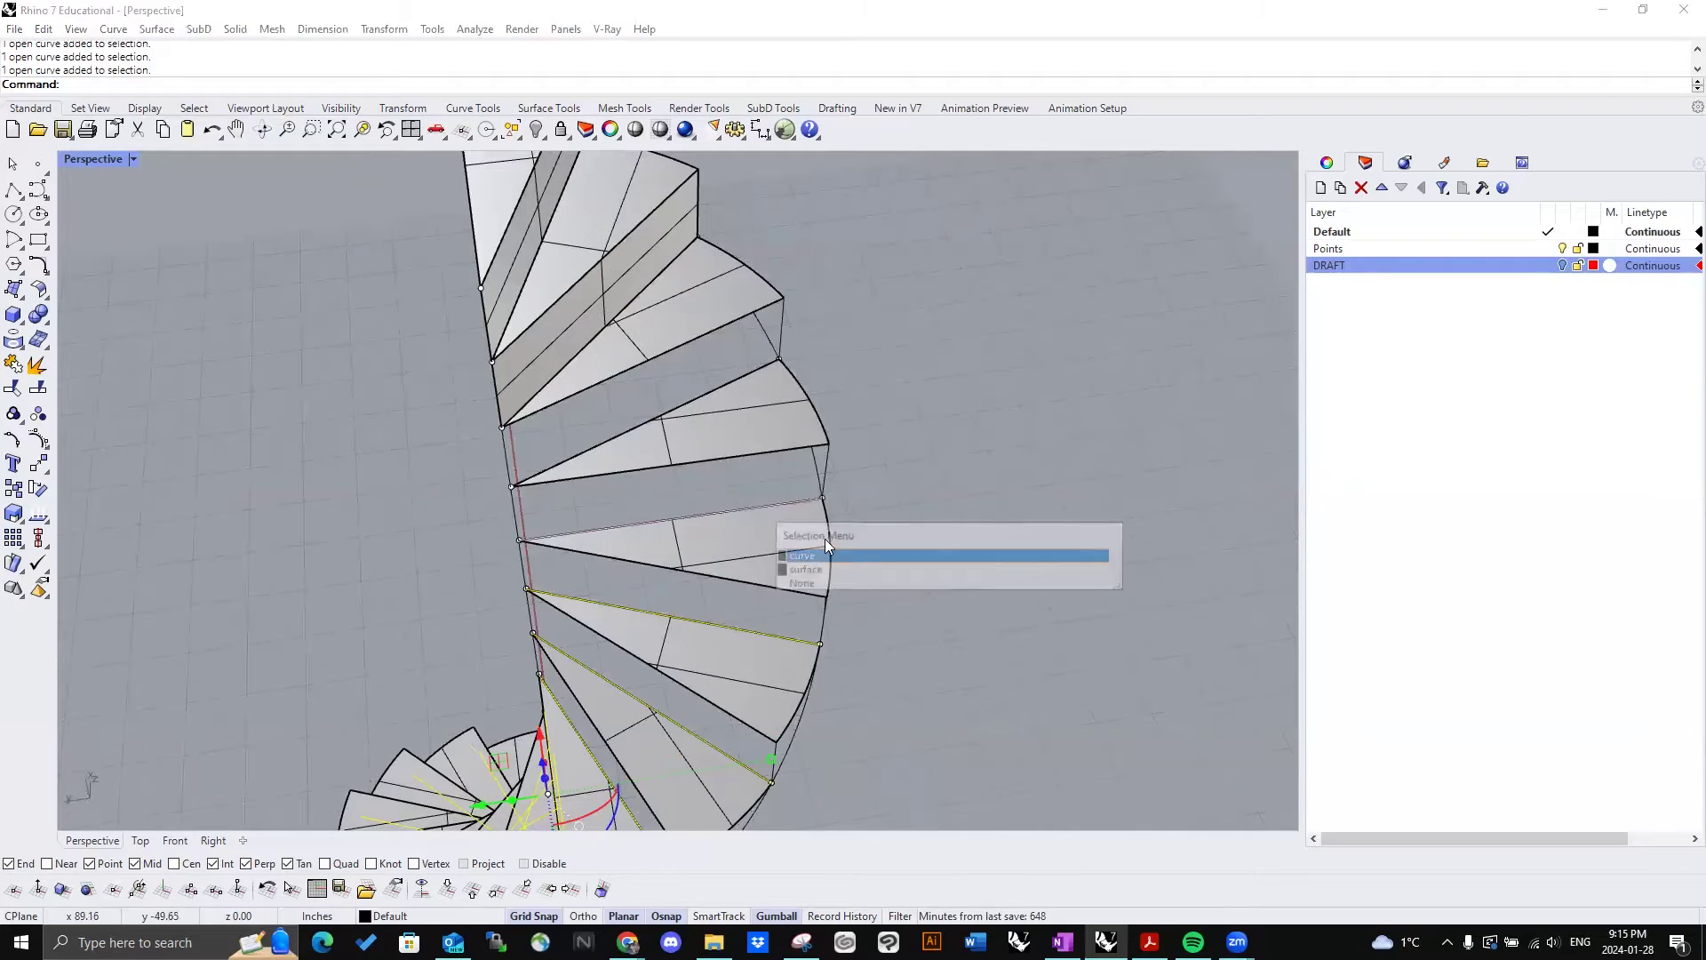
left_click(846, 558)
scroll(752, 539, "up", 2)
left_click(738, 513)
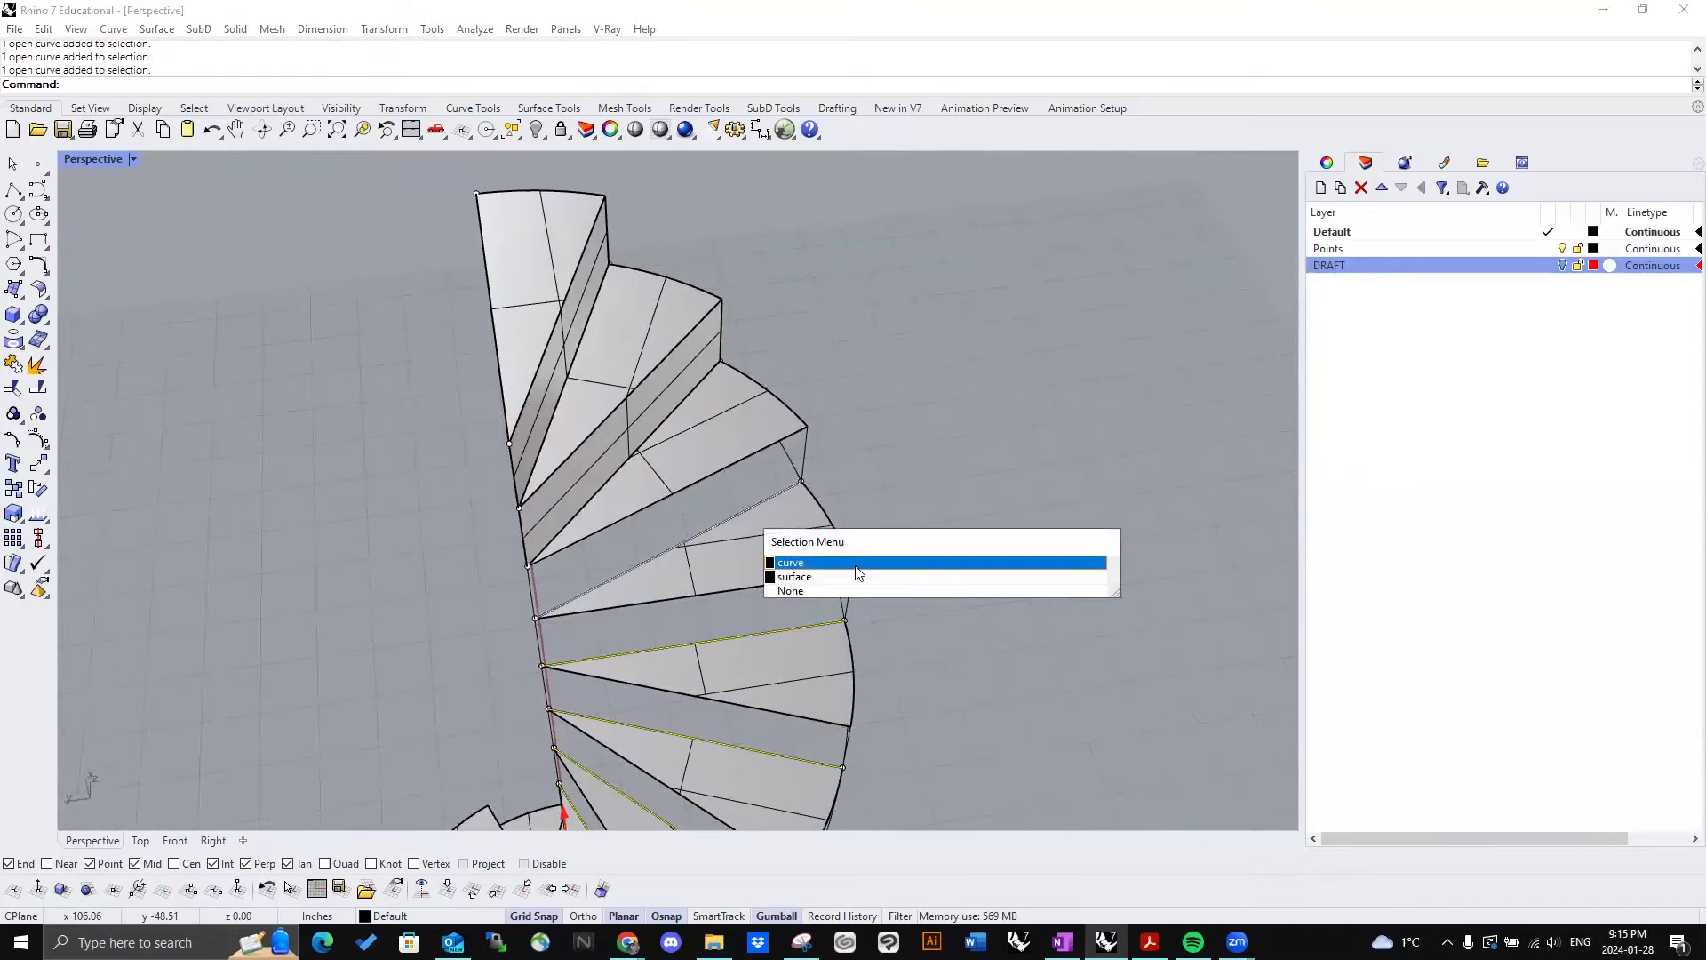
left_click(856, 564)
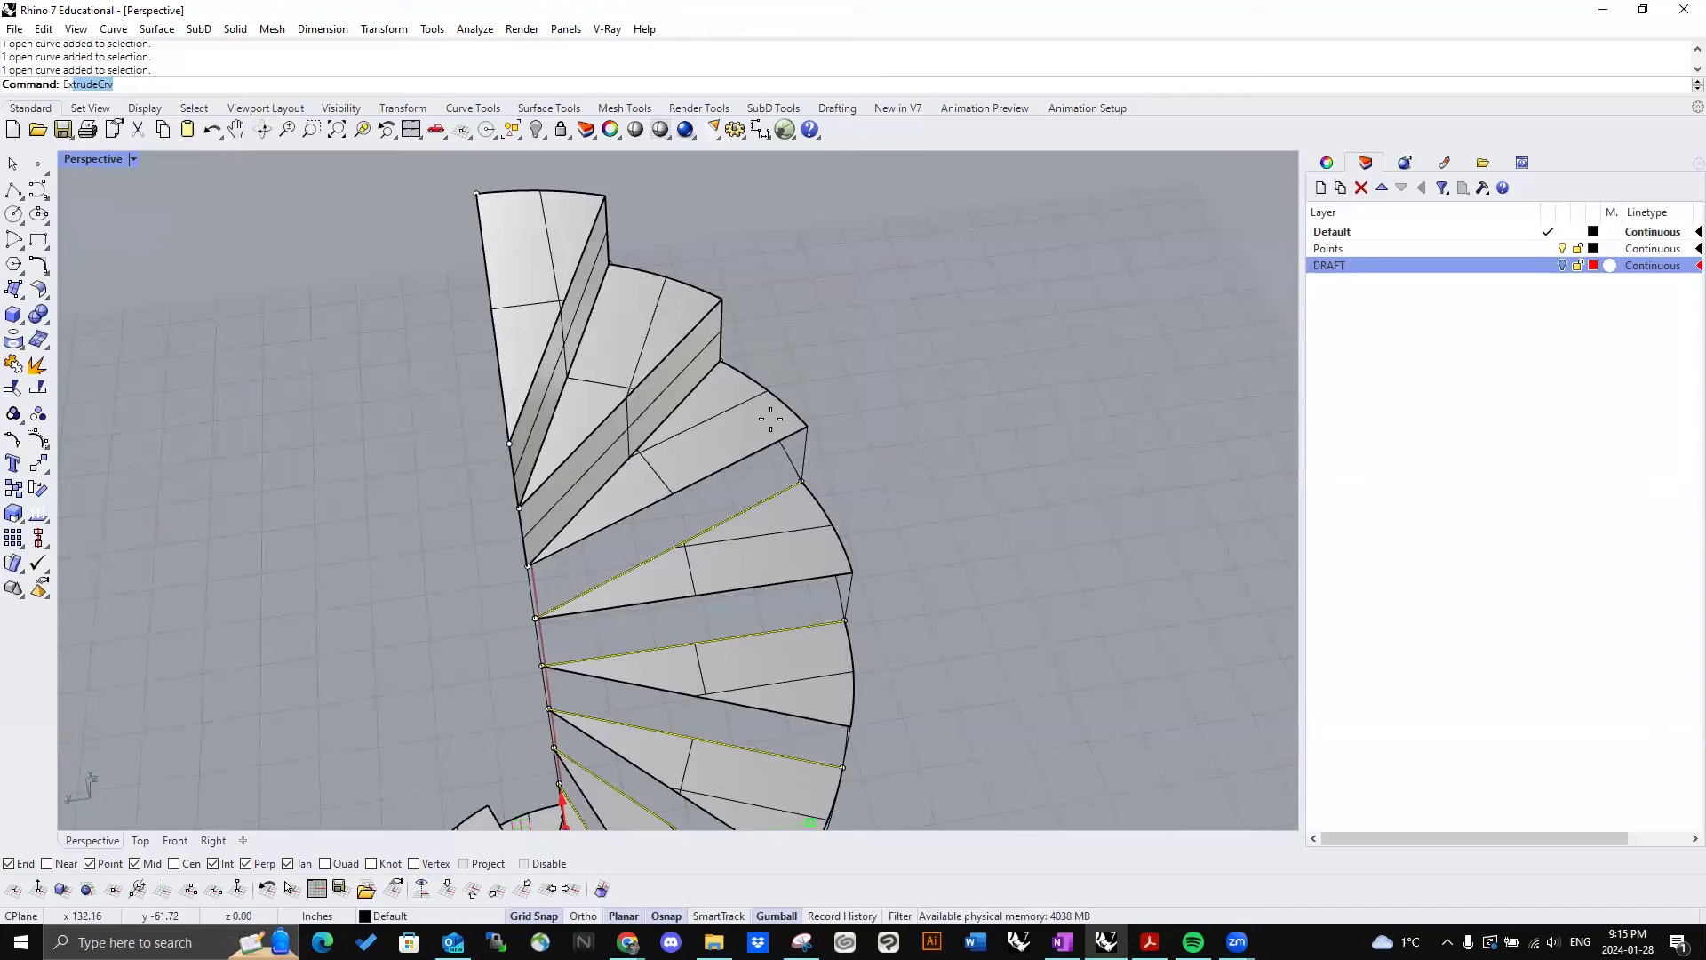
key("Return")
scroll(1090, 476, "down", 5)
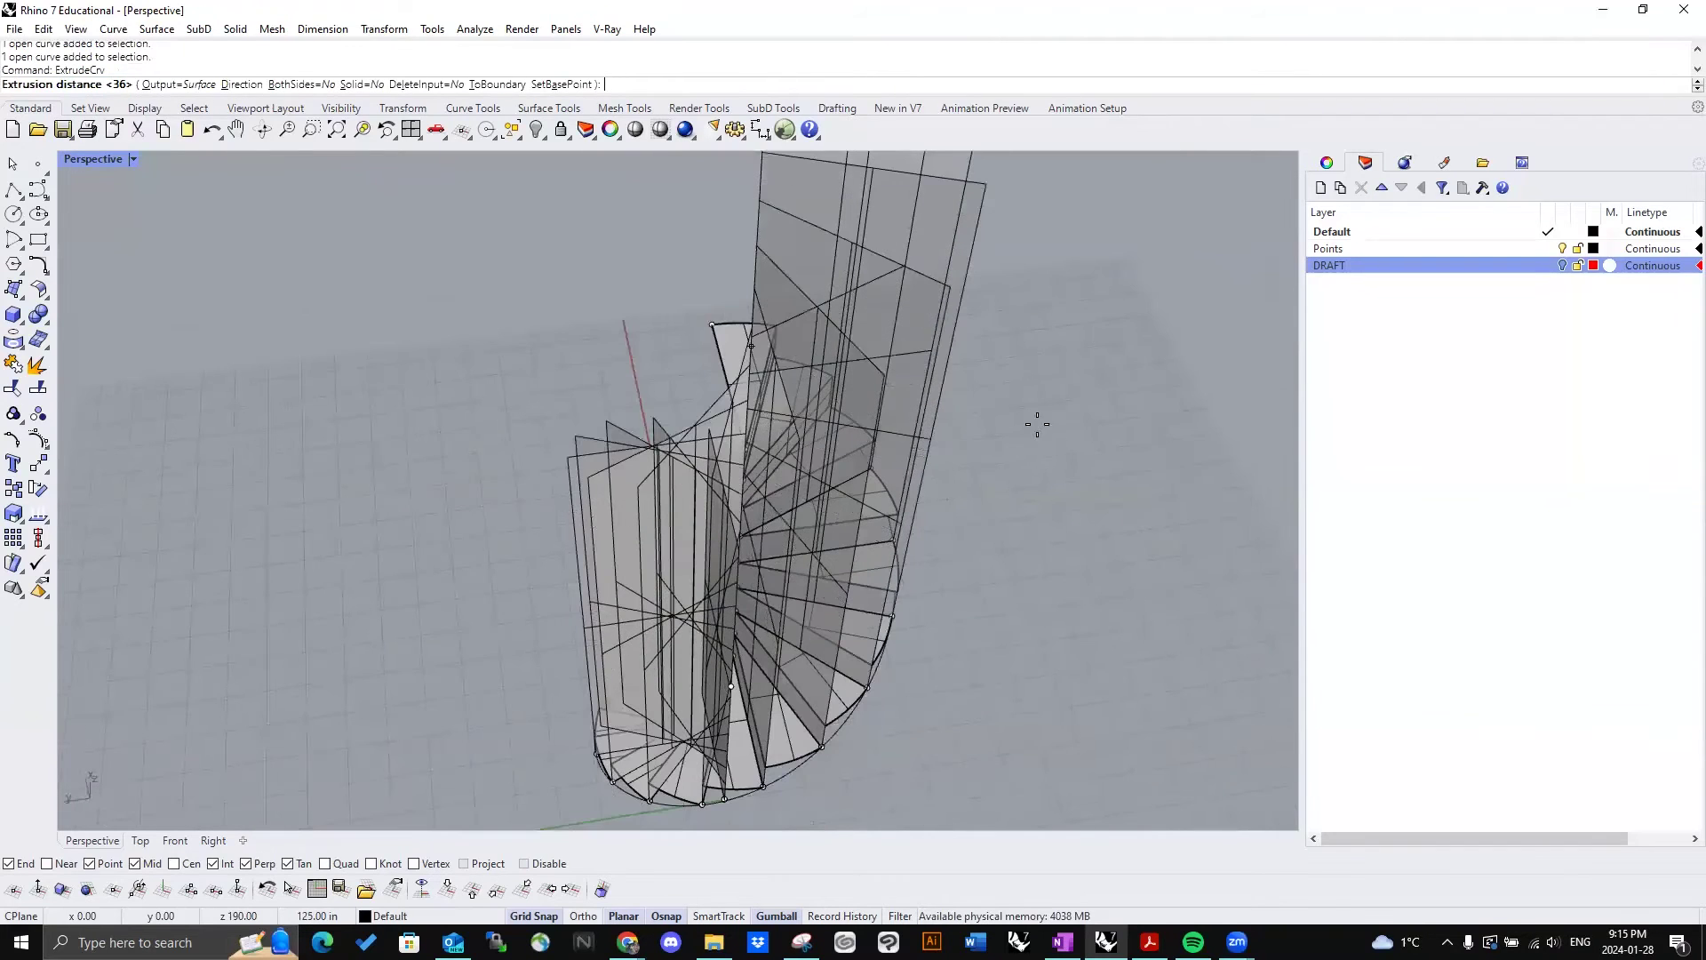
type("10")
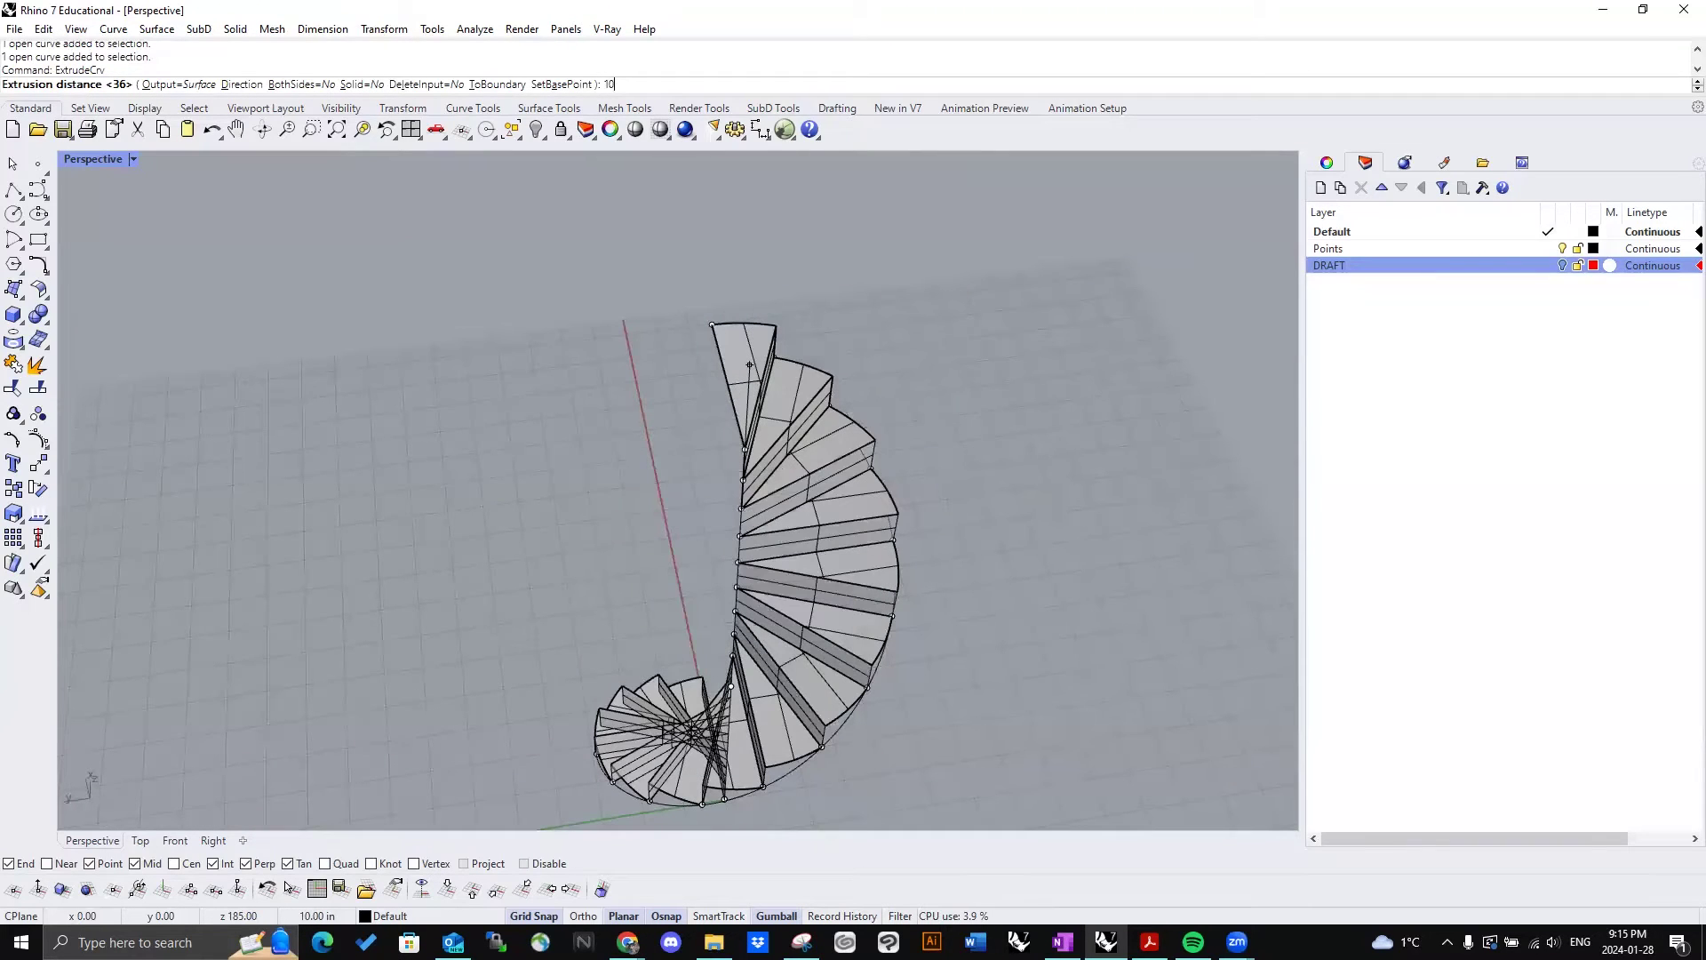
key("Return")
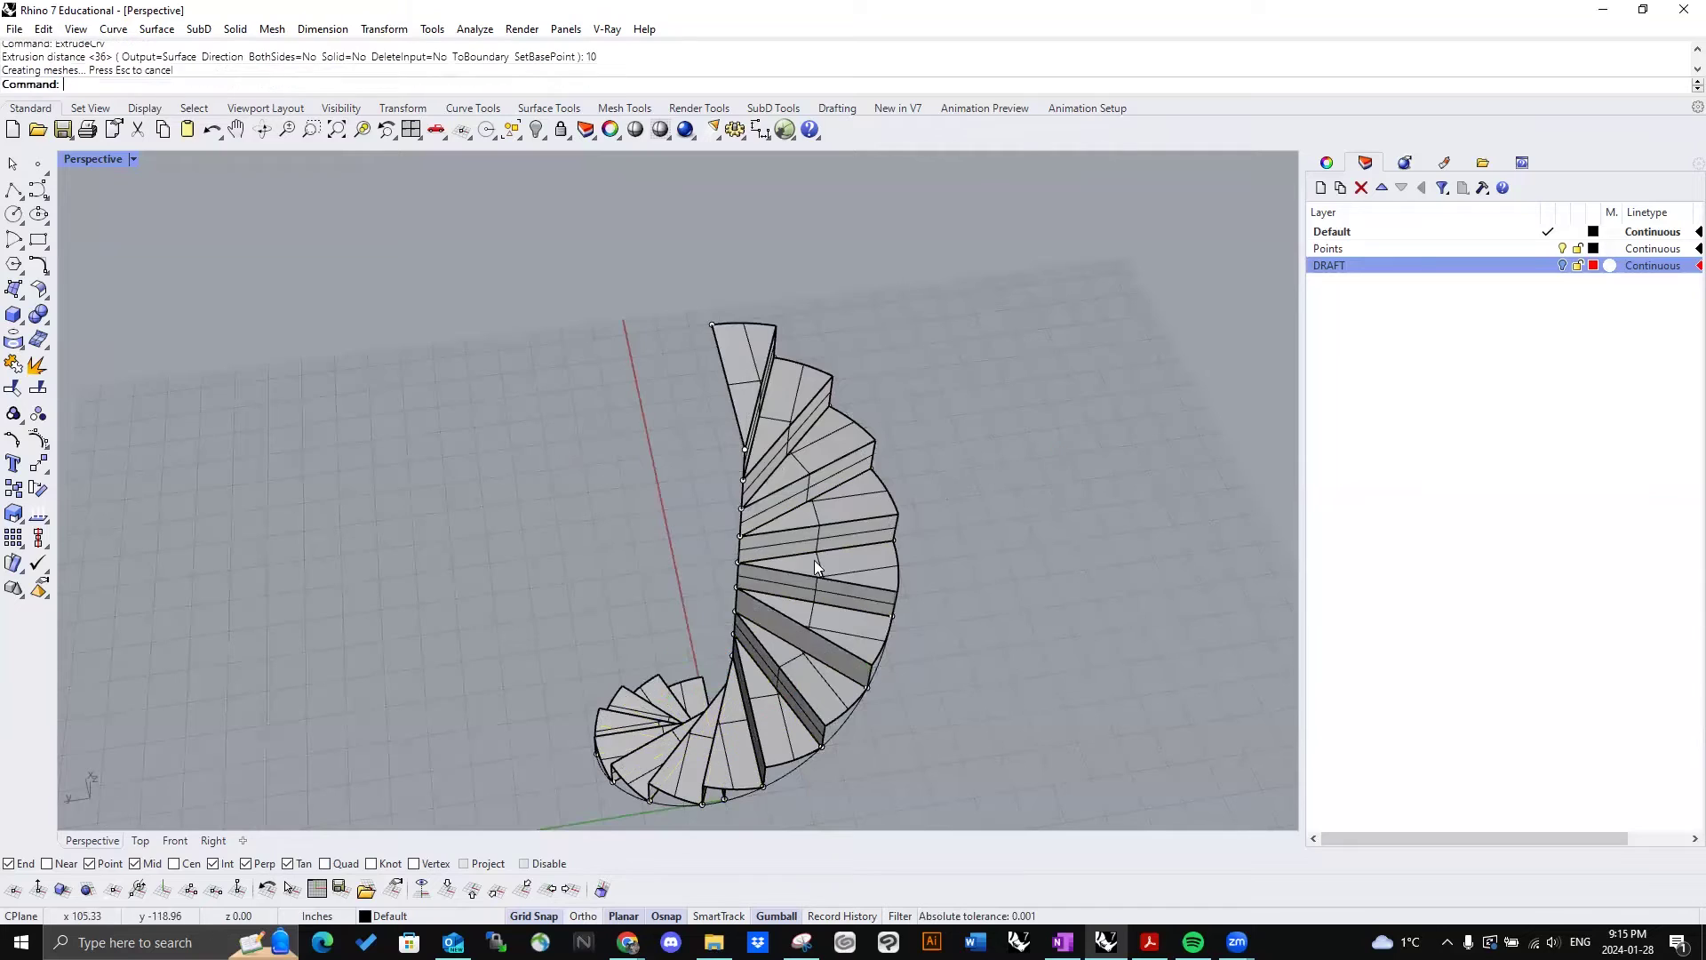
Step: Close the outer side of the topmost step with Sweep2, using the tread edge and spiral curve as rails and the riser's outer curve as the shape
right_click_drag(814, 559, 736, 402)
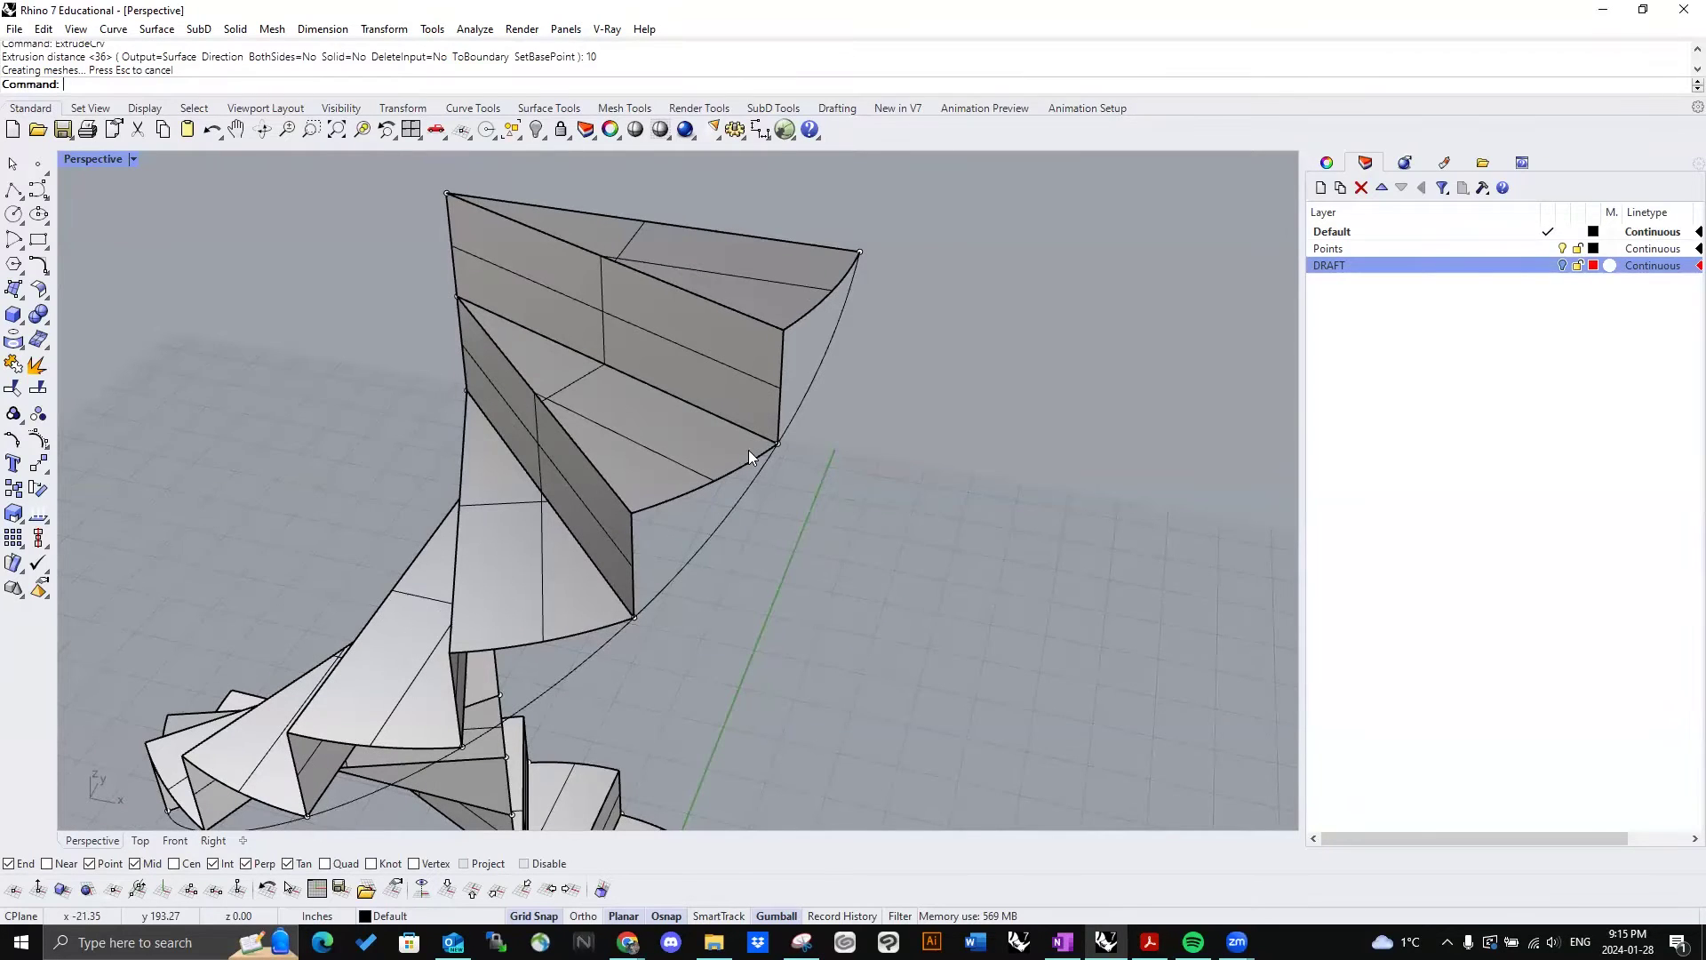
key("Return")
right_click_drag(876, 385, 780, 332)
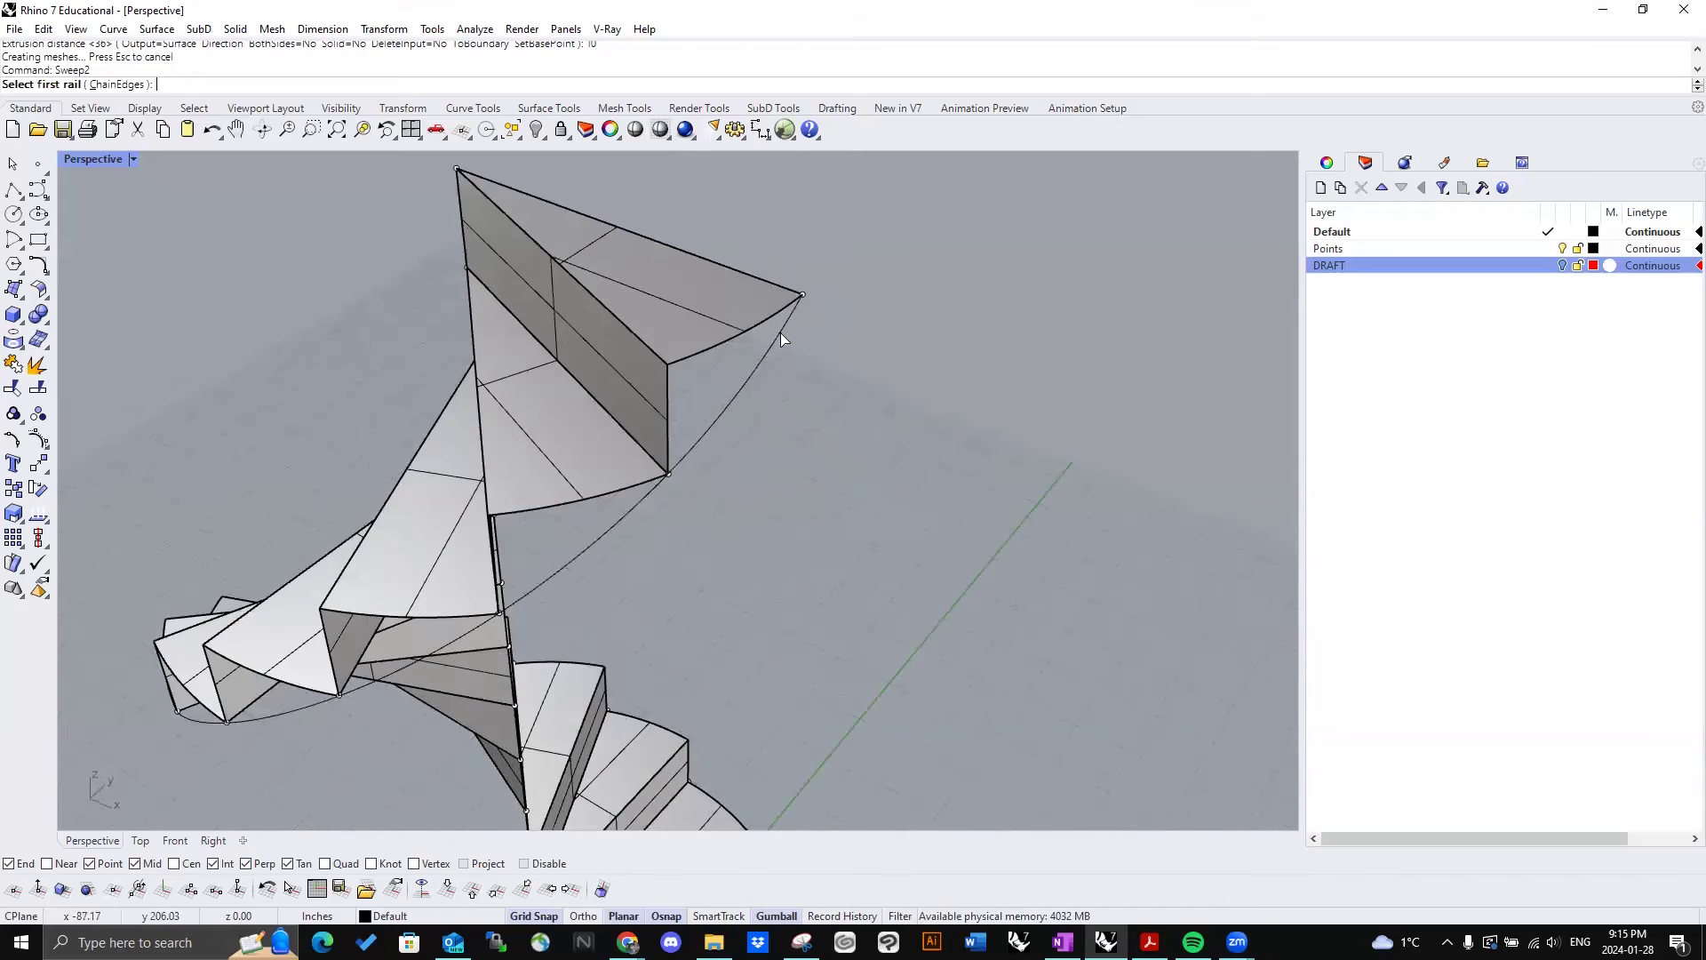
left_click(766, 318)
left_click(804, 365)
left_click(756, 367)
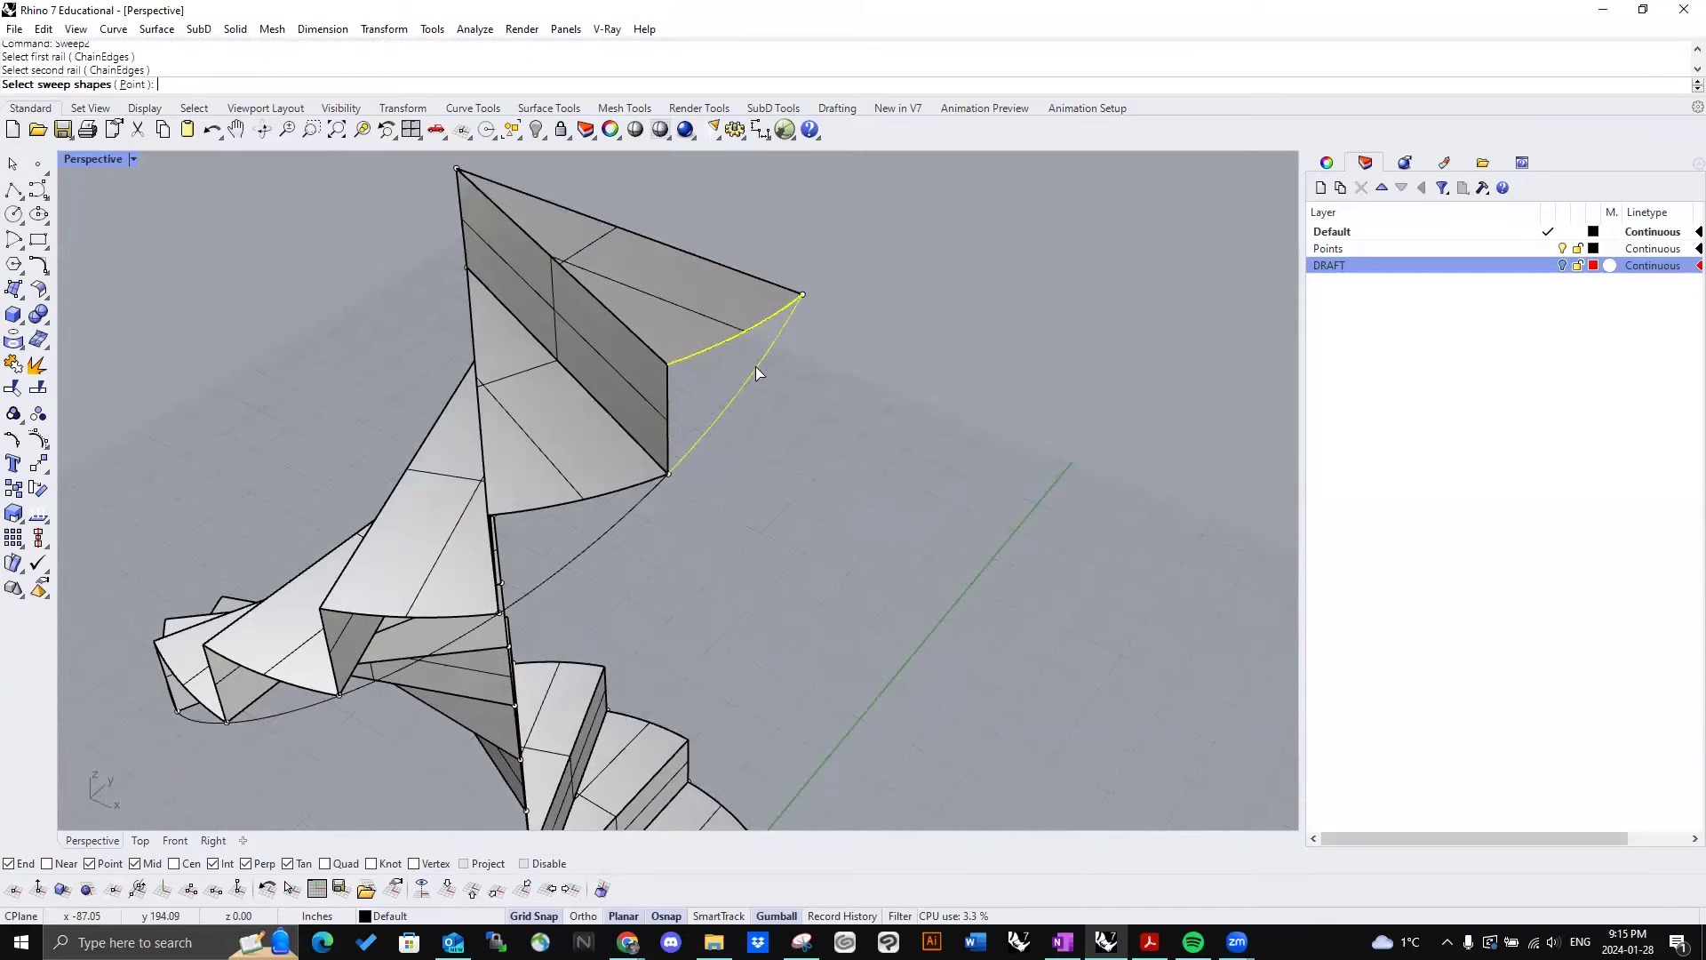
left_click(671, 405)
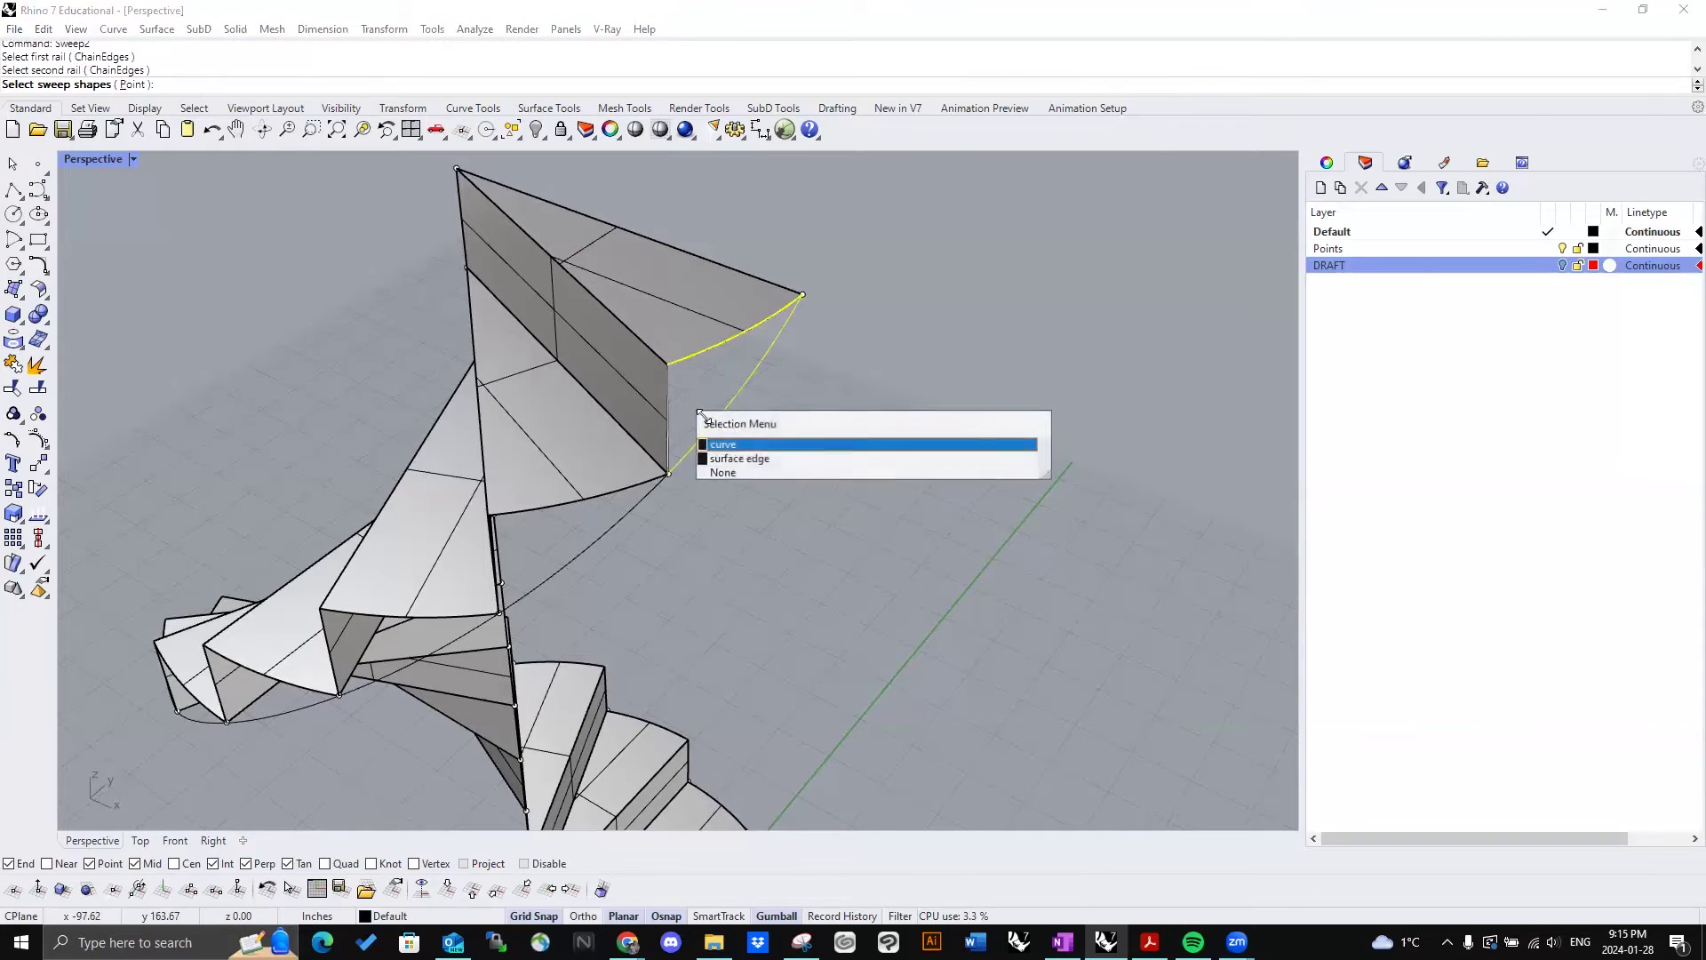
left_click(739, 444)
key("Return")
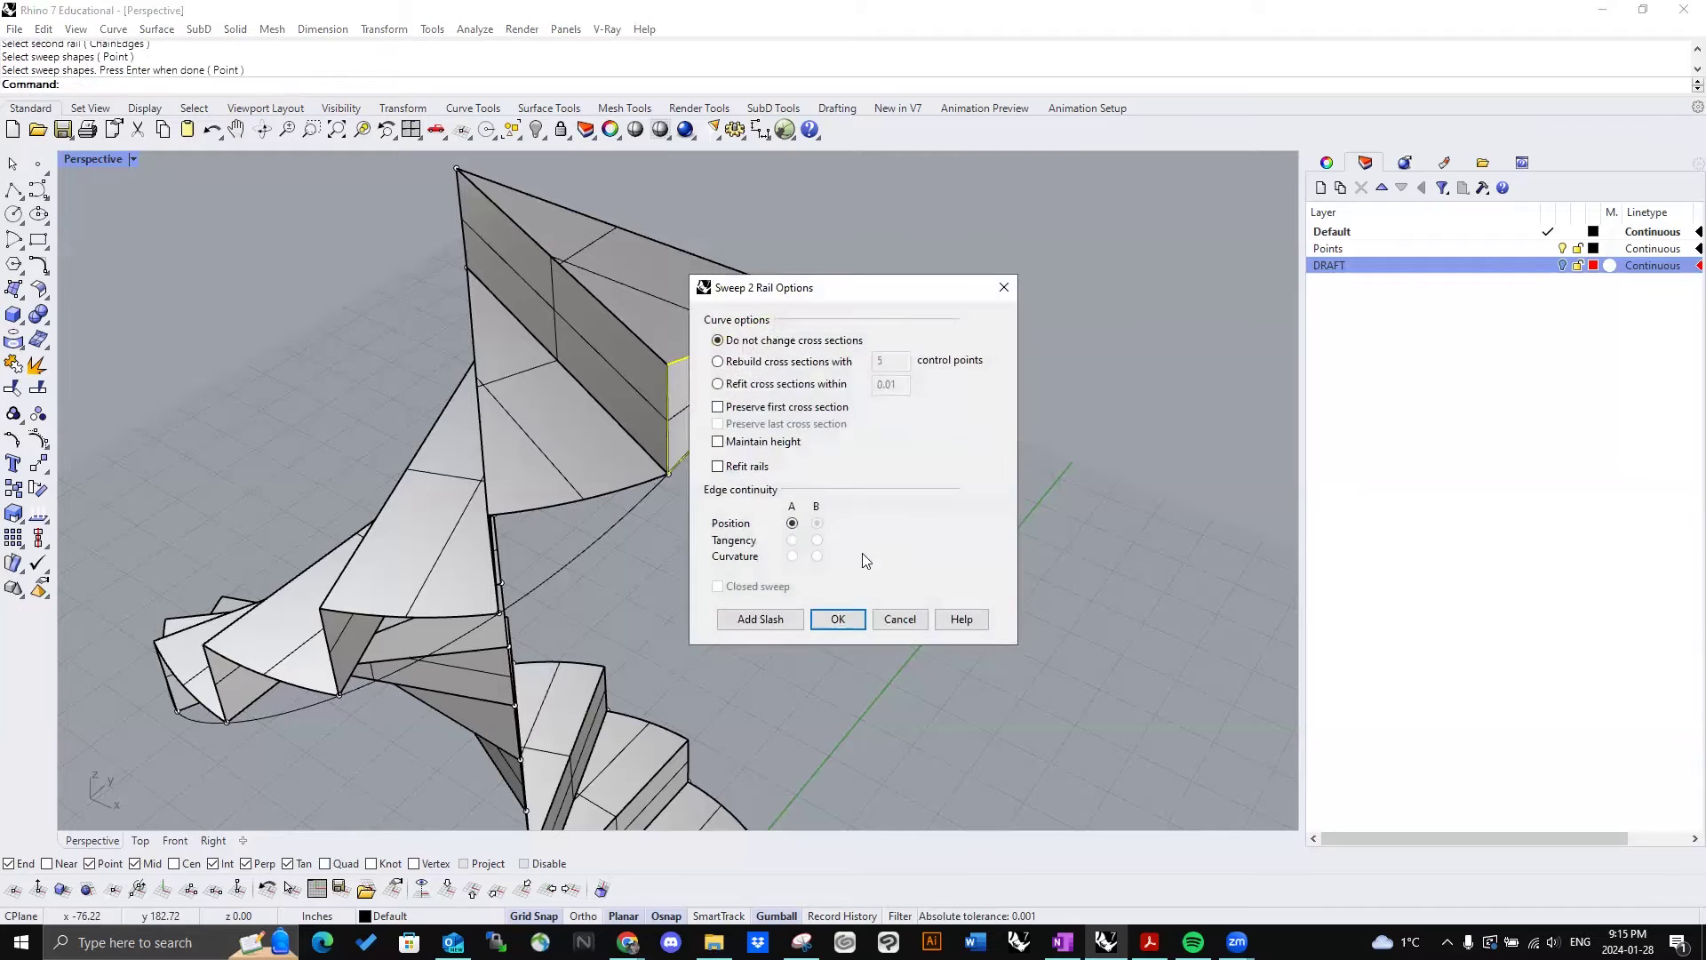
left_click(839, 619)
Step: Close the outer side of the second step from the top with Sweep2 between its tread edge and the spiral curve
scroll(688, 492, "down", 5)
right_click_drag(739, 488, 791, 504)
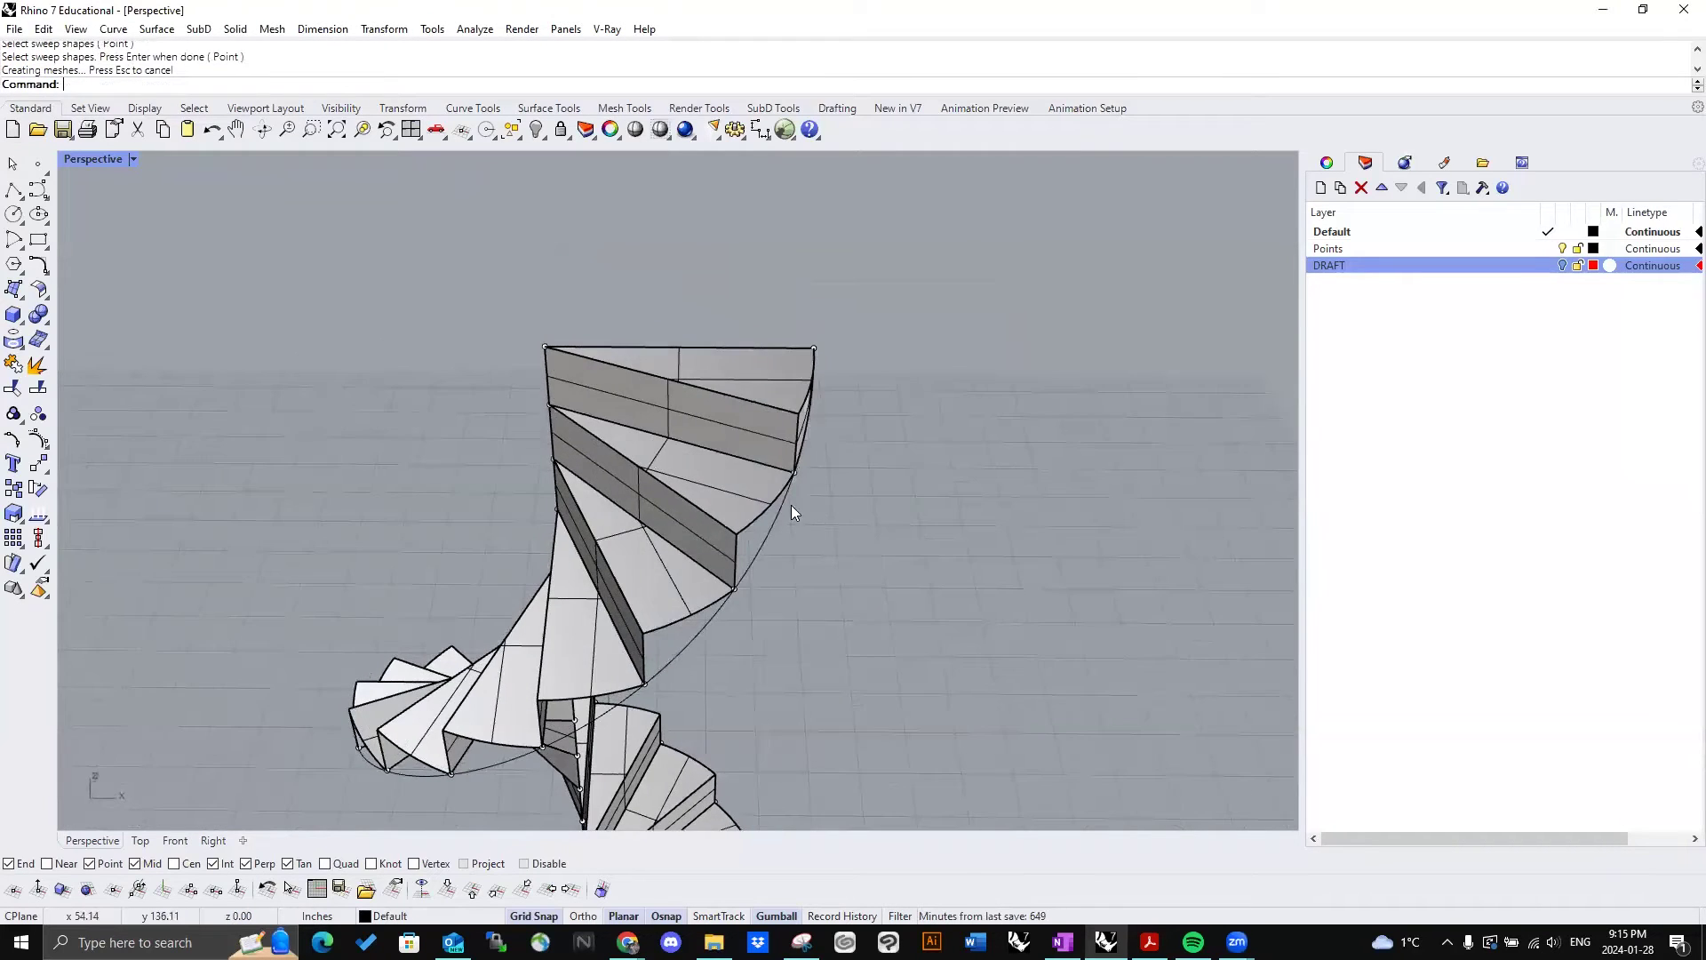
scroll(789, 500, "up", 7)
right_click_drag(848, 348, 720, 294)
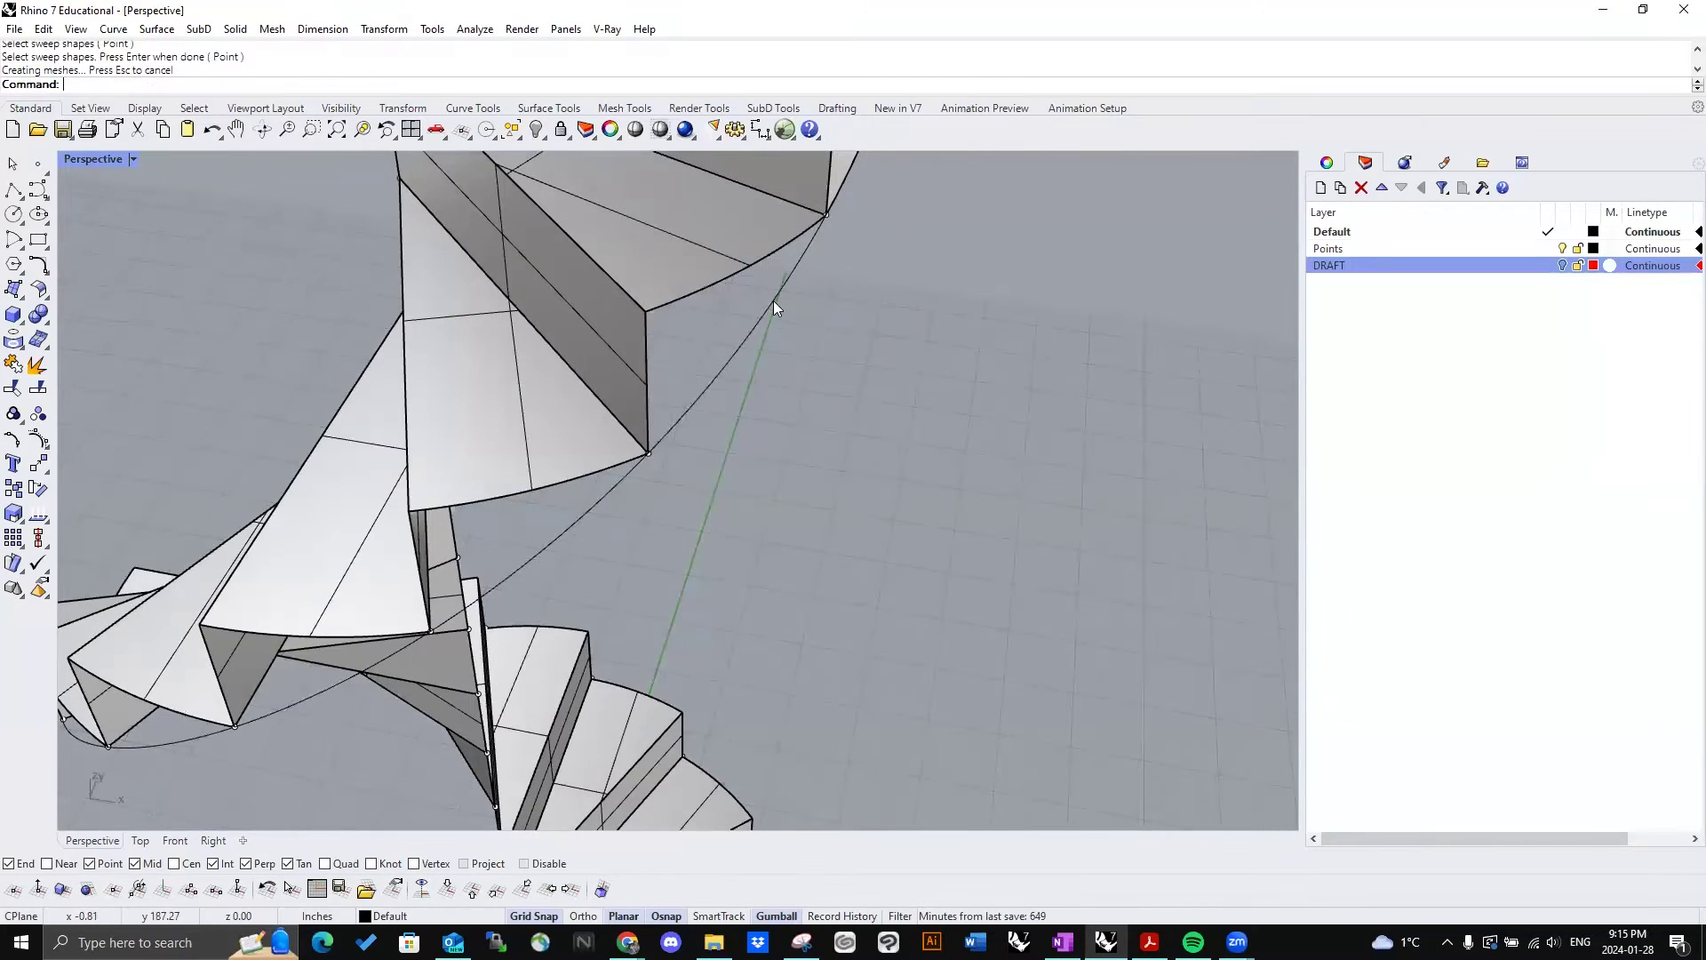
key("Return")
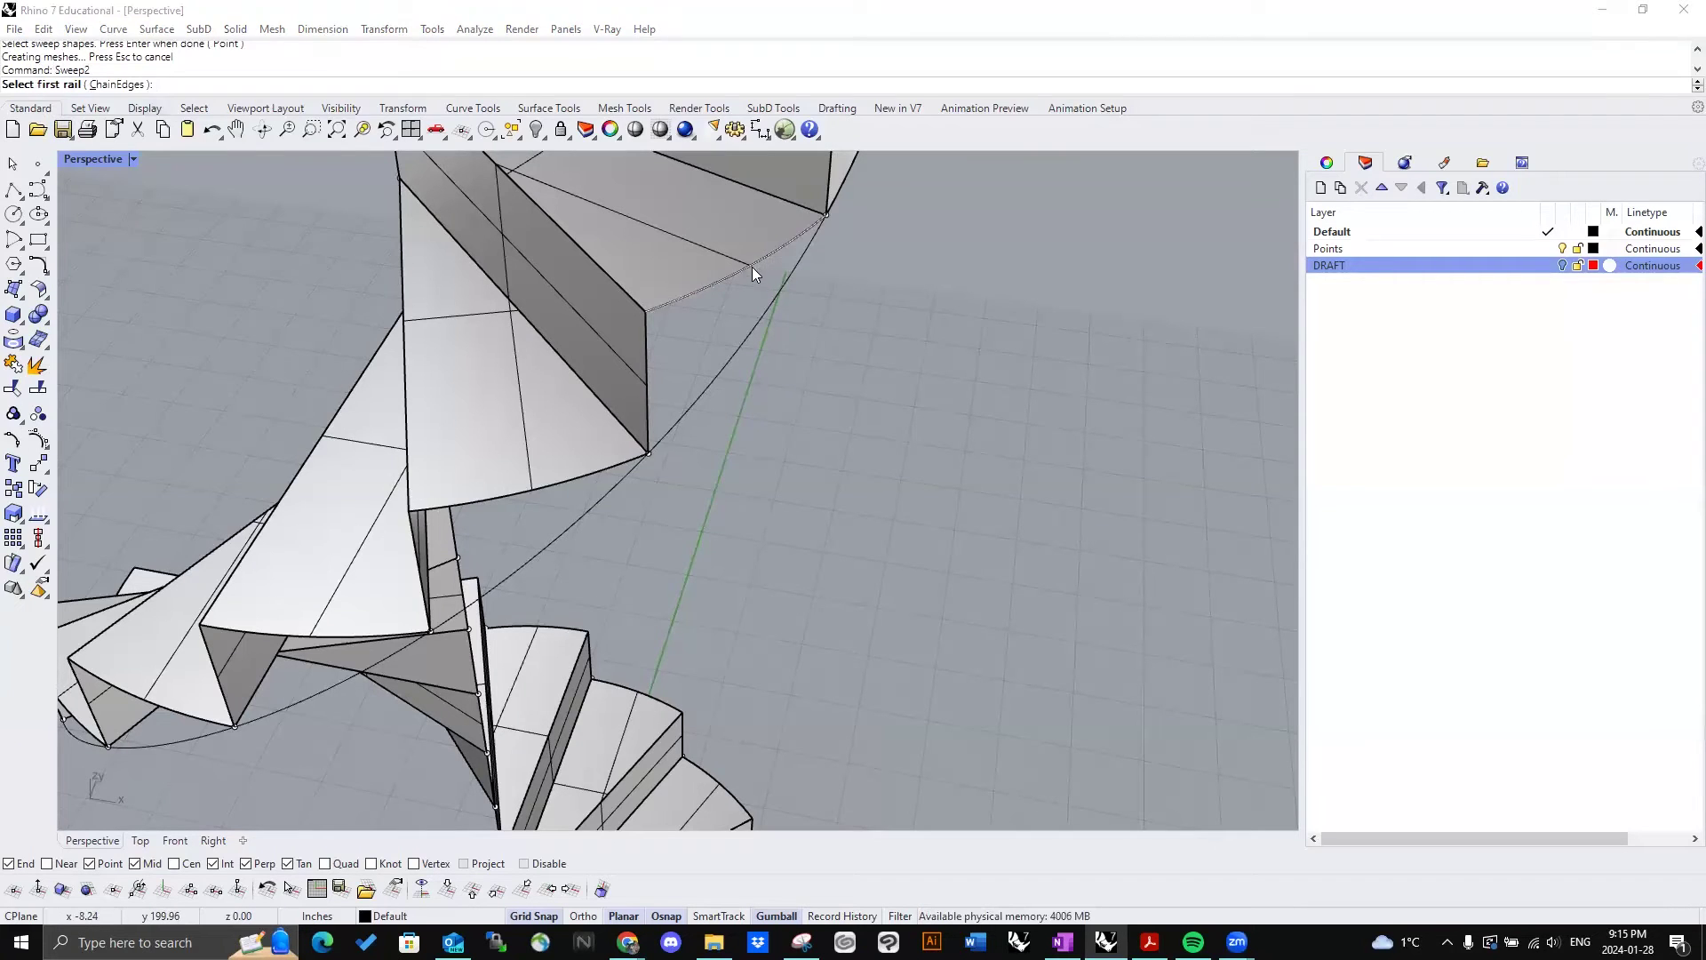
left_click(753, 274)
left_click(782, 303)
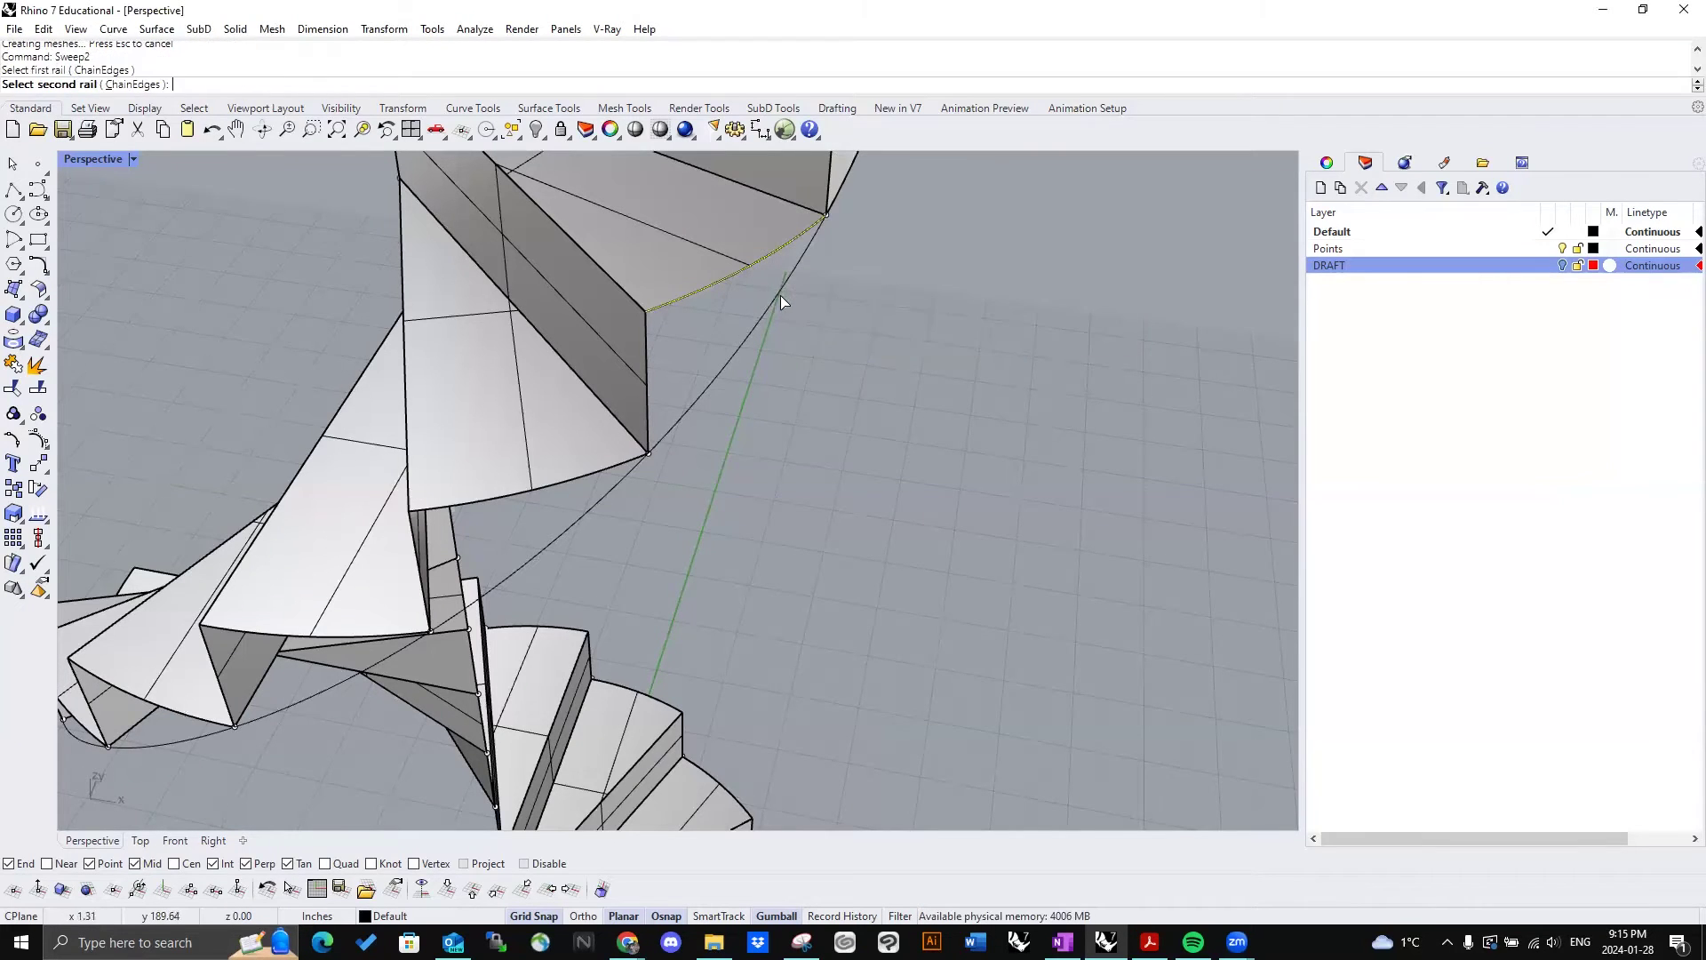
left_click(649, 354)
left_click(807, 417)
right_click(789, 414)
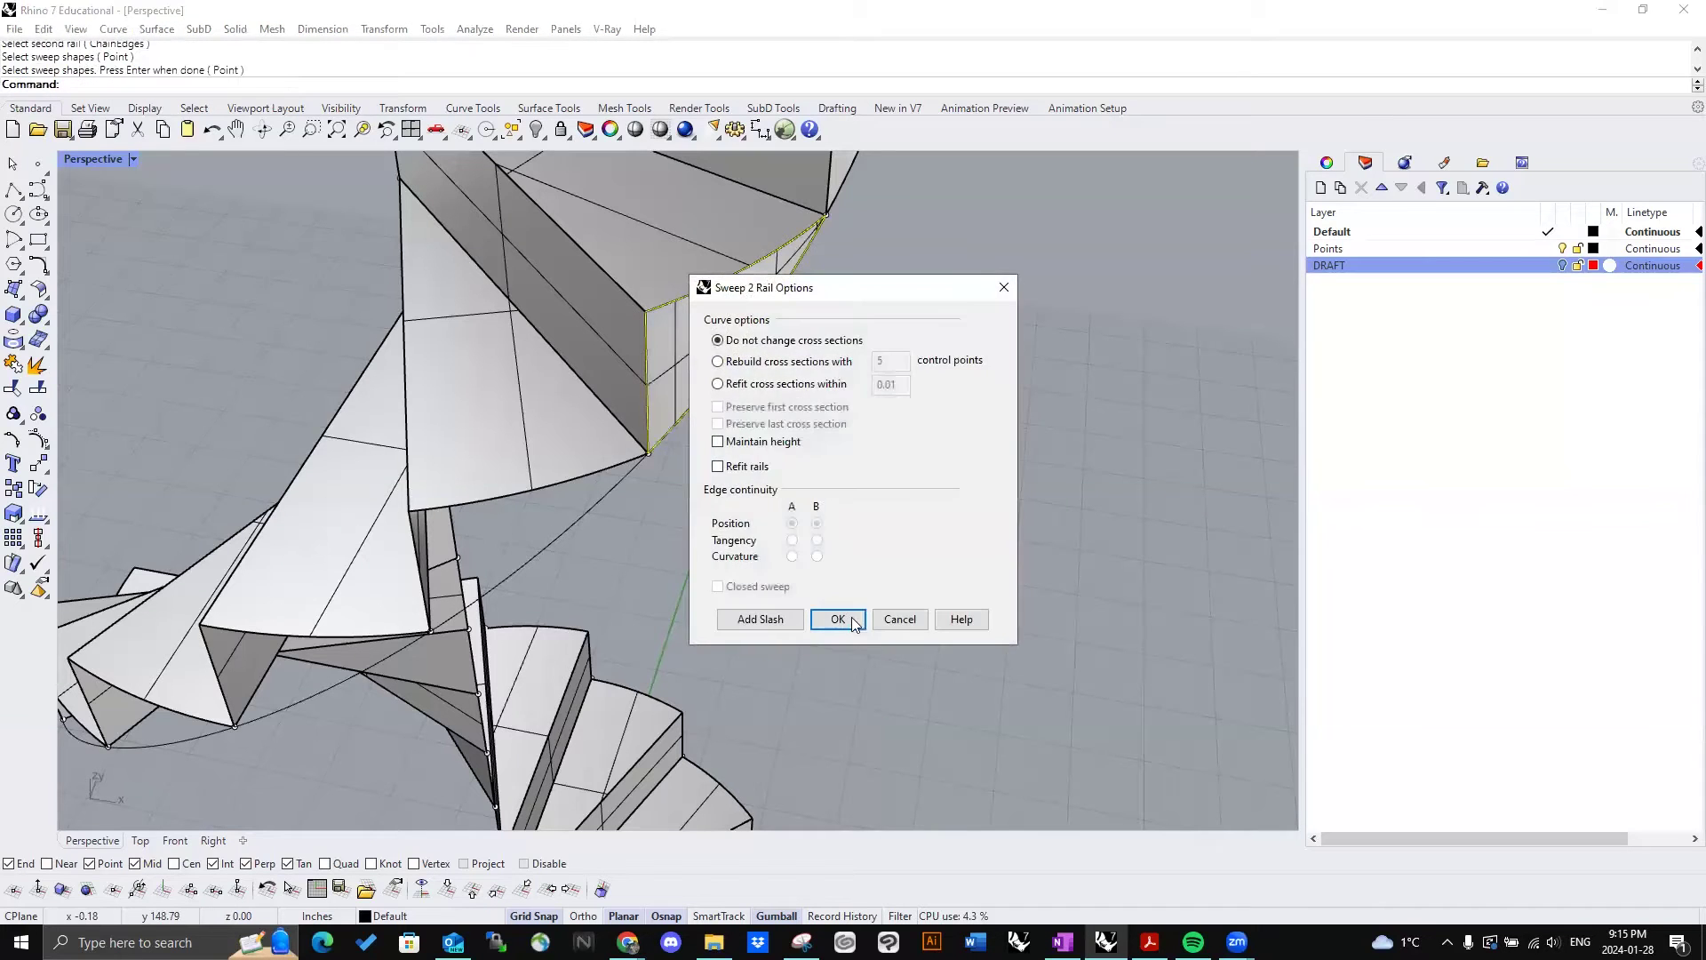
left_click(852, 619)
Step: Sweep the outer side surface of the third step from the top, using curves for the rails and the riser's vertical edge
right_click_drag(706, 550, 805, 327)
scroll(784, 468, "down", 6)
scroll(789, 462, "up", 4)
right_click(805, 327)
left_click(804, 327)
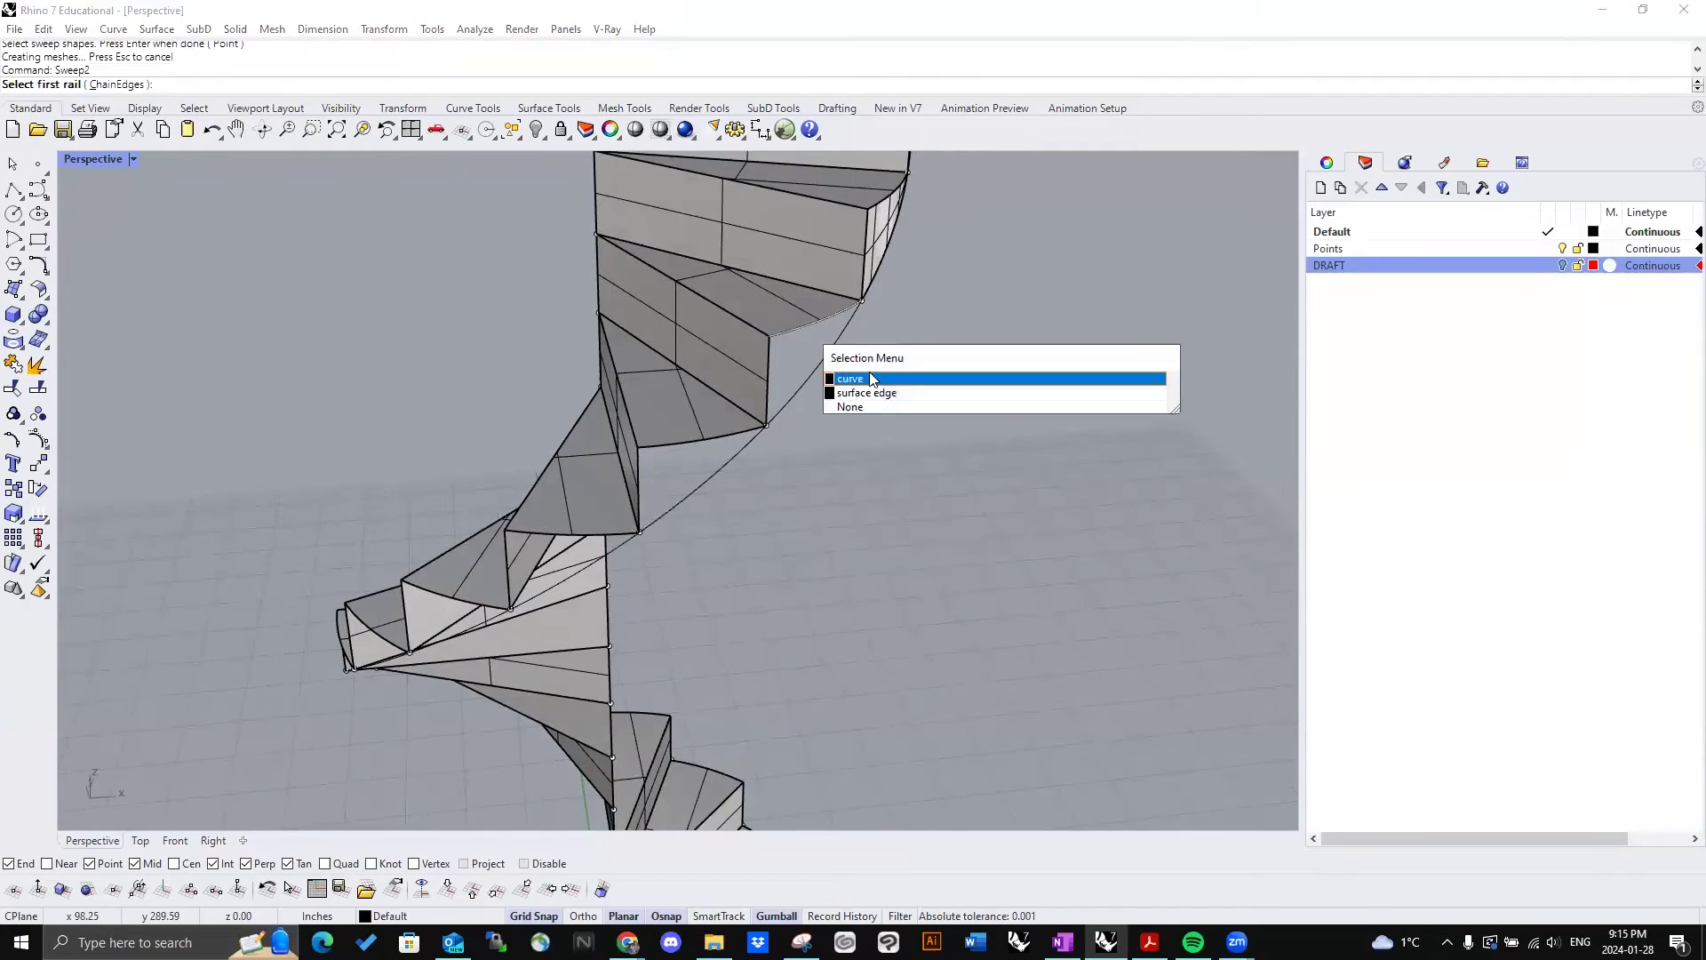
left_click(871, 379)
left_click(770, 368)
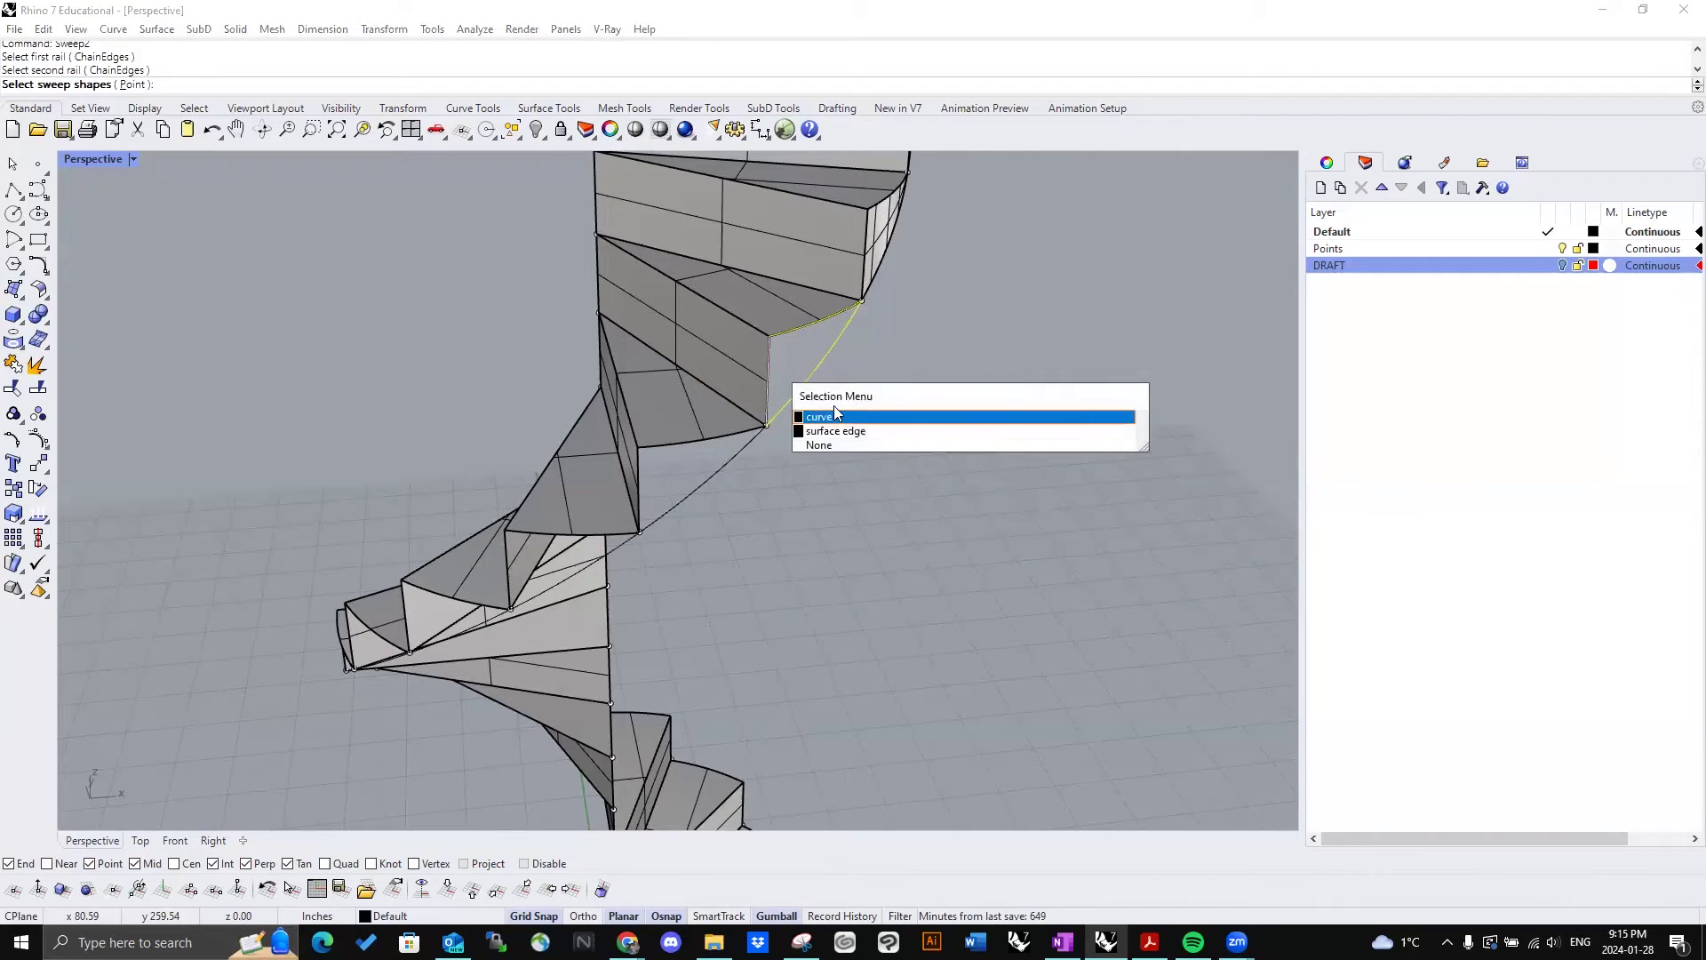
left_click(831, 409)
right_click(827, 406)
left_click(849, 619)
Step: Close the outer sides of the next two lower steps with Sweep2, leaving the cross sections unchanged
right_click_drag(840, 599, 933, 484)
left_click(876, 346)
left_click(936, 402)
right_click(854, 558)
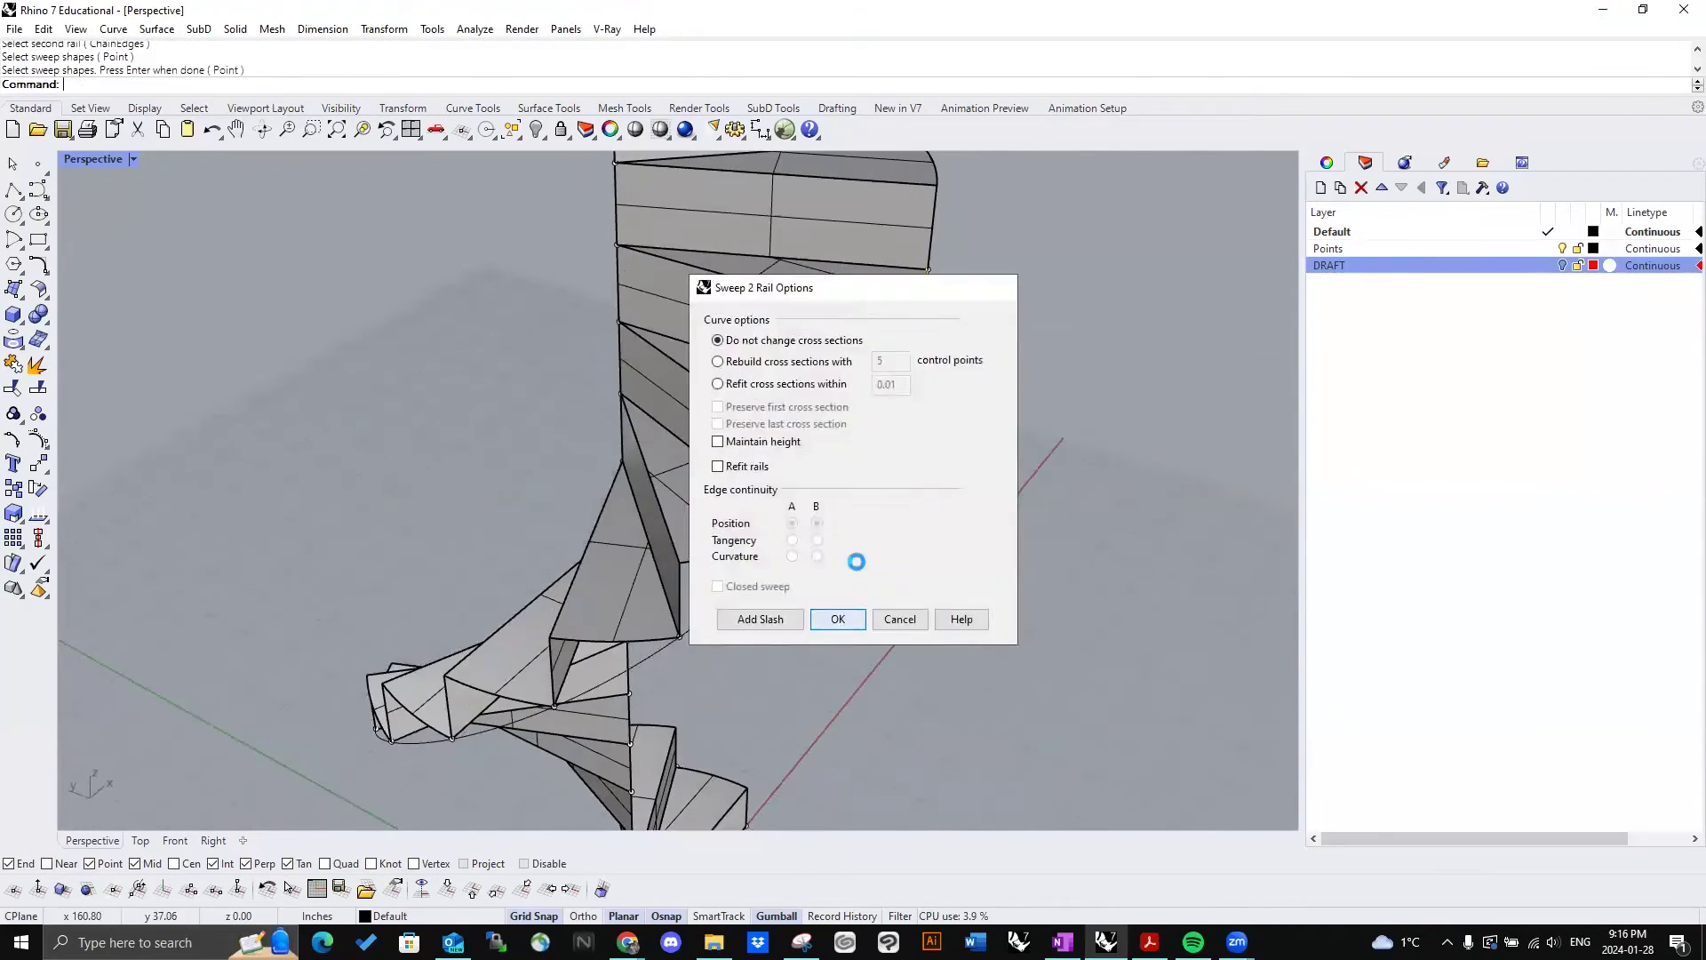
left_click(840, 619)
left_click(807, 315)
left_click(866, 370)
left_click(767, 368)
right_click(860, 466)
left_click(840, 619)
Step: Continue down the spiral, filling the outer sides of two more steps with Sweep2 surfaces from tread edge to spiral curve
left_click(789, 434)
left_click(736, 458)
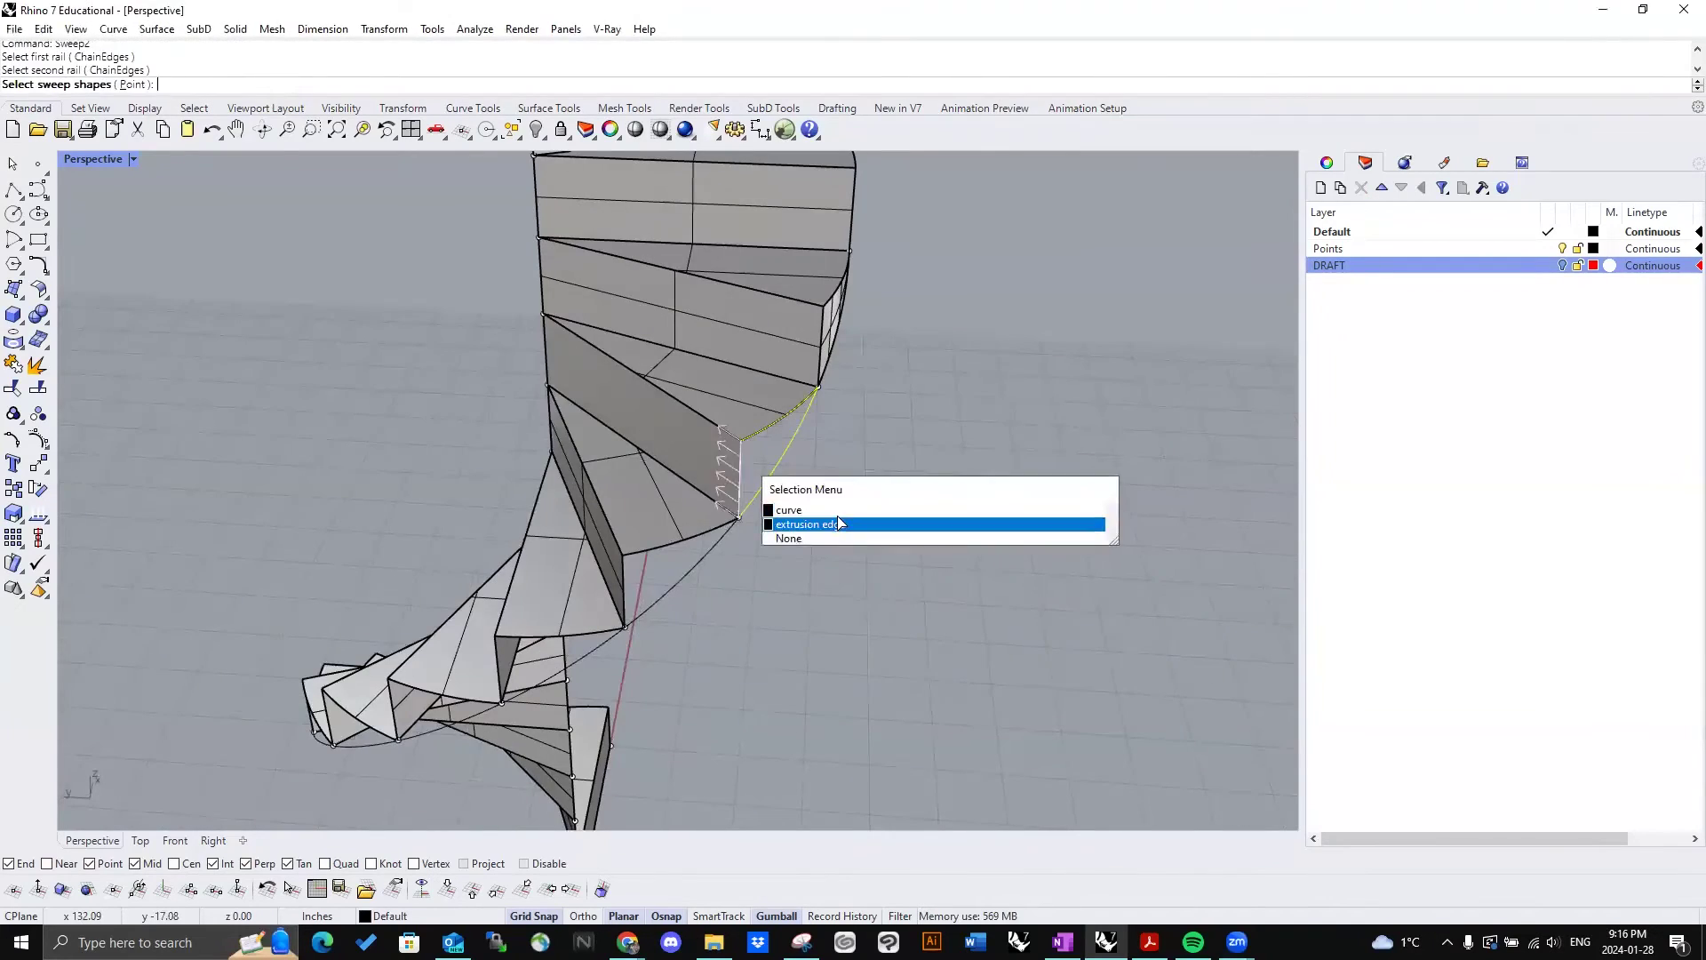
left_click(838, 525)
left_click(840, 620)
left_click(854, 329)
left_click(885, 394)
right_click_drag(796, 546, 750, 377)
left_click(749, 372)
right_click(817, 482)
left_click(840, 619)
Step: Fill the outer sides of the following steps around the middle turn with two-rail sweeps along the riser's vertical edges
left_click(699, 408)
left_click(673, 468)
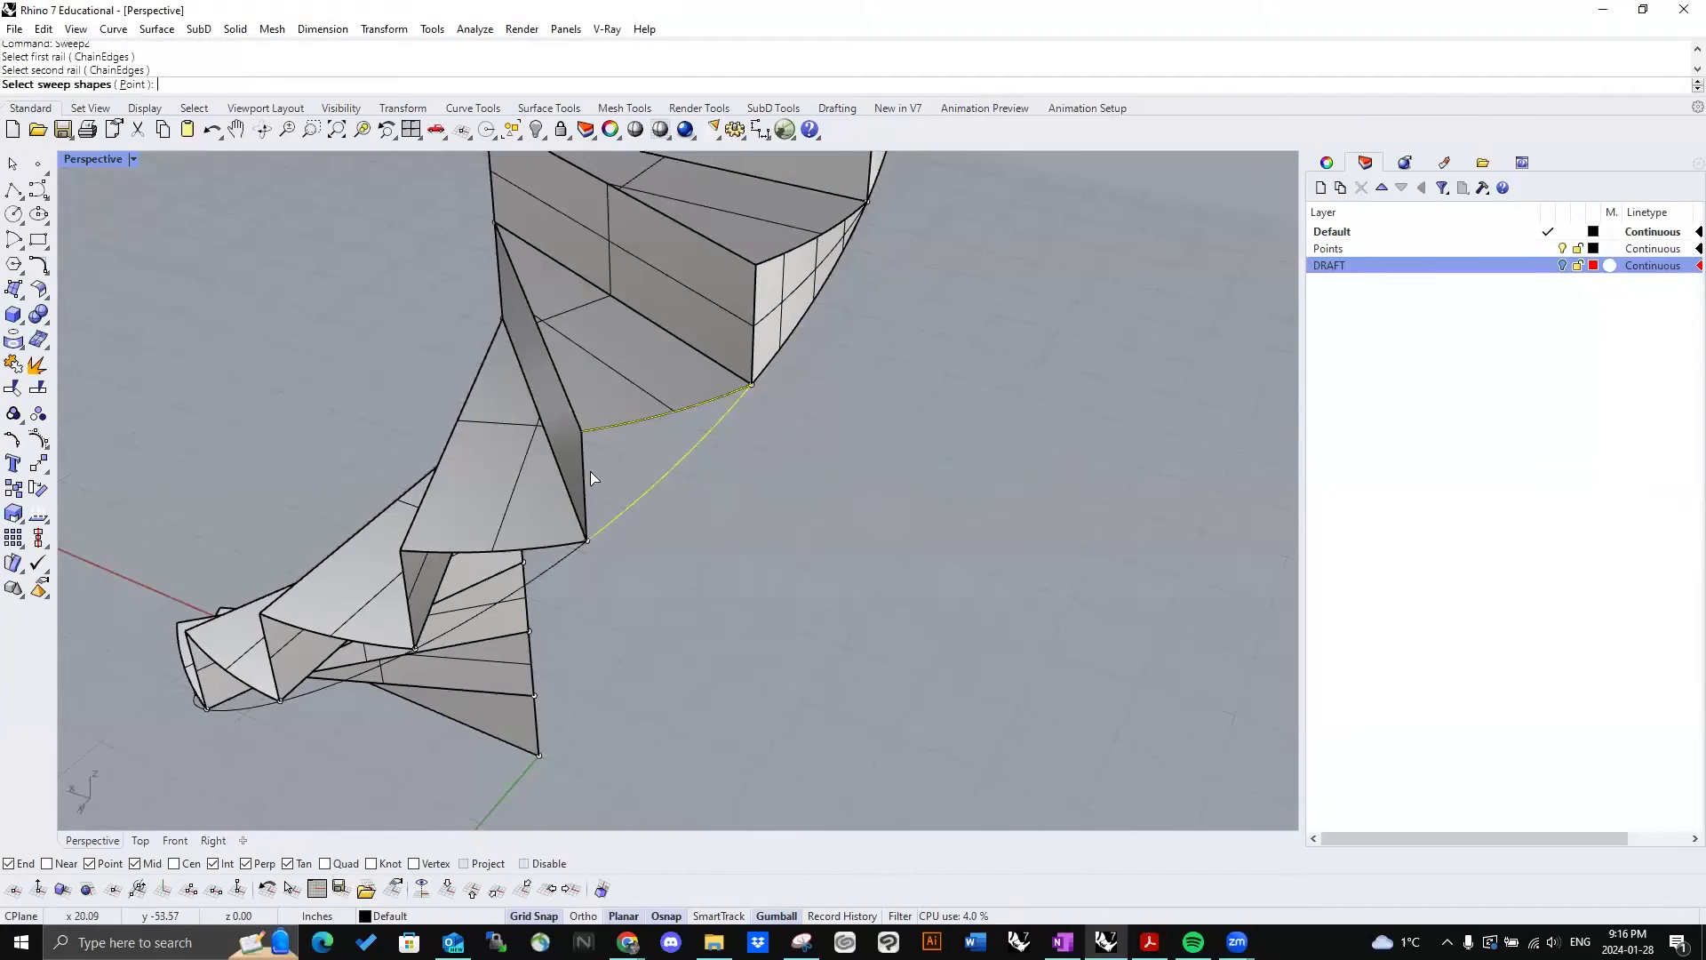
left_click(588, 471)
left_click(840, 619)
left_click(897, 374)
left_click(931, 424)
left_click(894, 426)
left_click(814, 433)
left_click(860, 484)
right_click_drag(860, 497, 791, 551)
right_click(791, 550)
left_click(840, 619)
Step: Close the outer side of the next open step in the lower flight with Sweep2
right_click(782, 568)
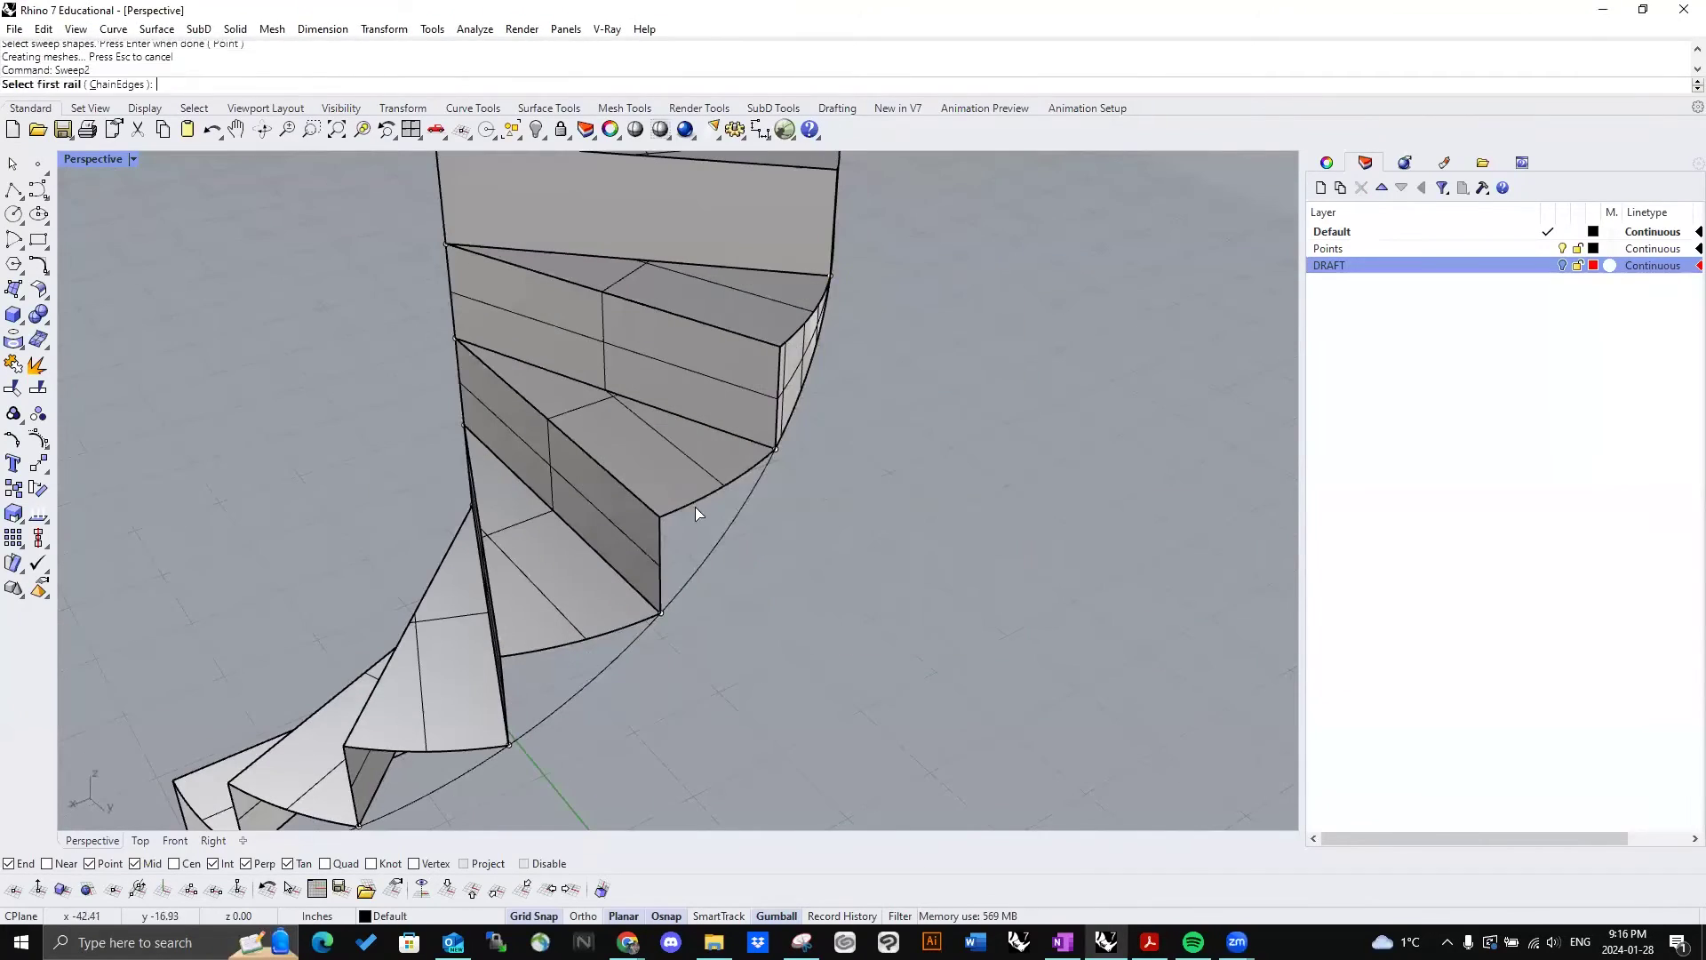
left_click(827, 558)
left_click(705, 544)
left_click(796, 591)
left_click(840, 619)
Step: Close the remaining open outer sides down to the lowest step at the ground with Sweep2
right_click_drag(622, 497, 767, 458)
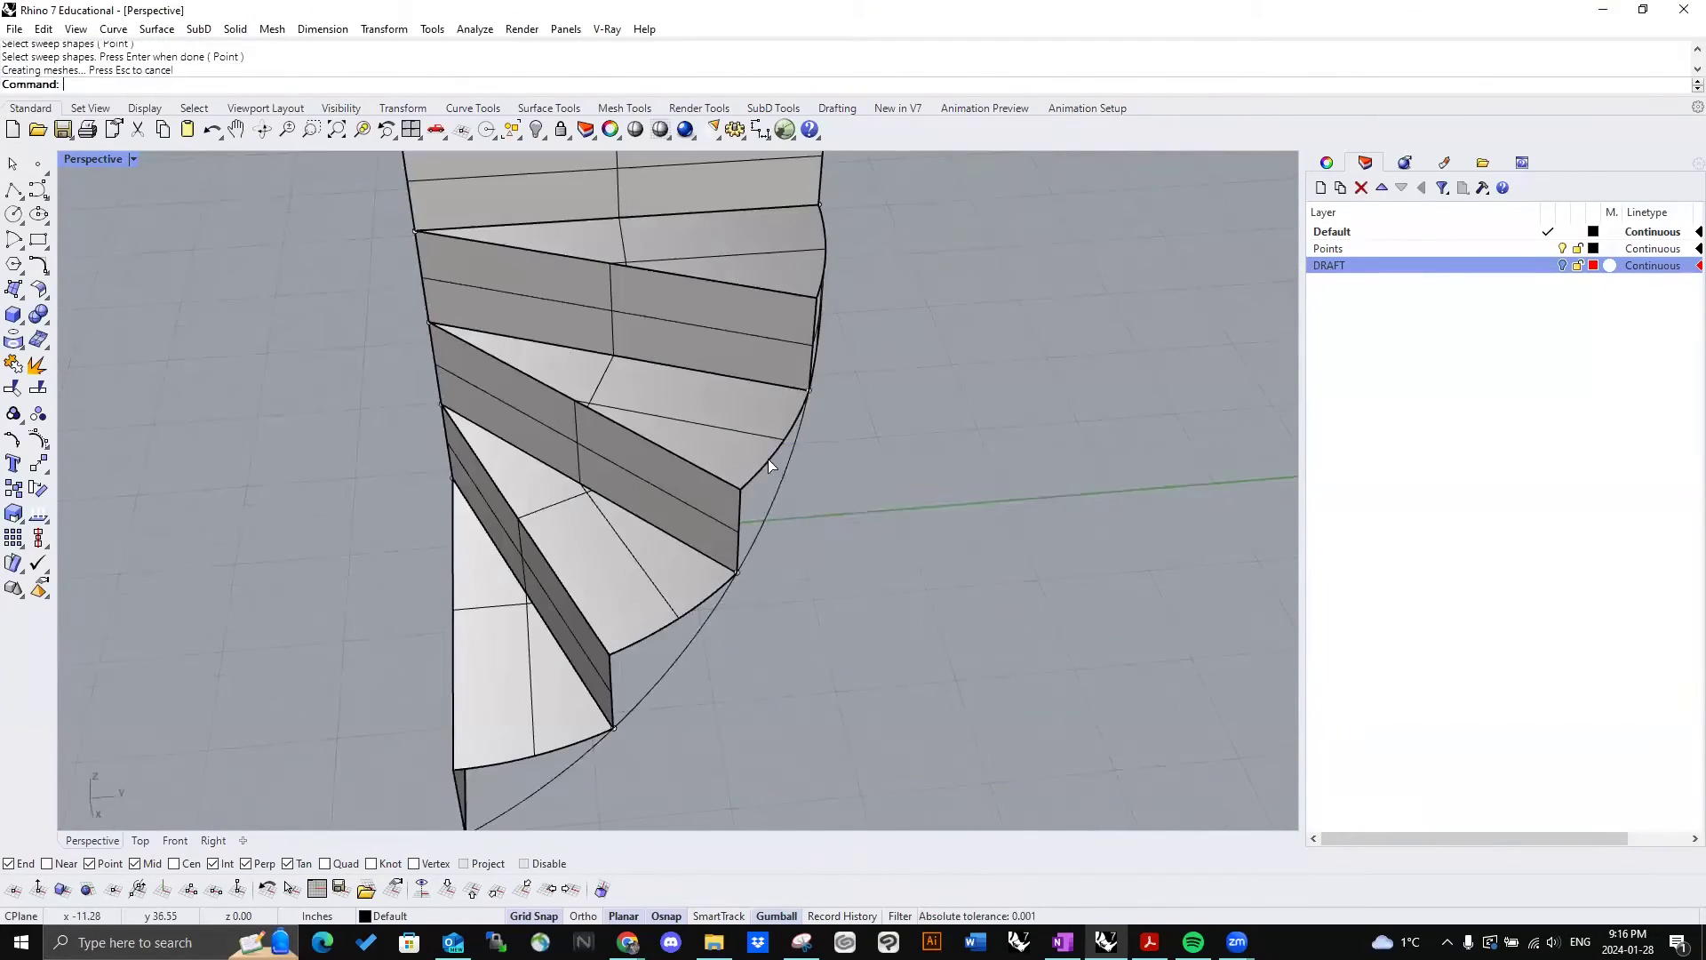
right_click(768, 458)
left_click(811, 570)
right_click_drag(641, 683, 787, 493, "shift")
left_click(787, 500)
right_click_drag(874, 528, 666, 583)
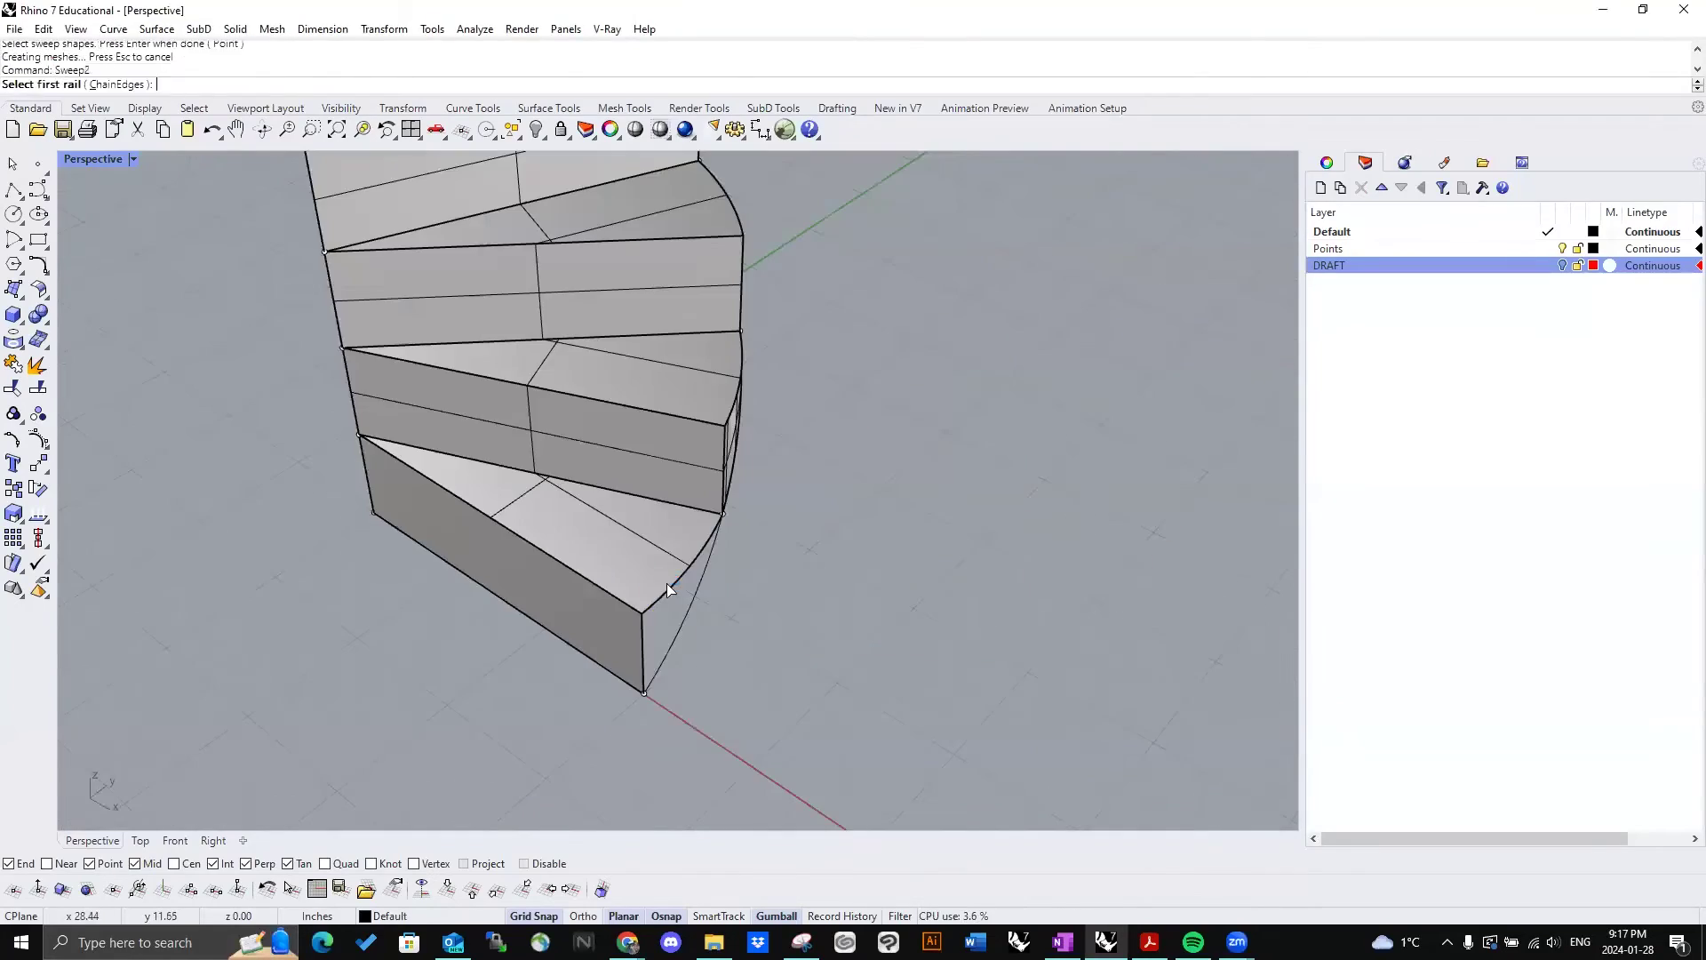
left_click(677, 667)
right_click_drag(857, 619, 734, 427)
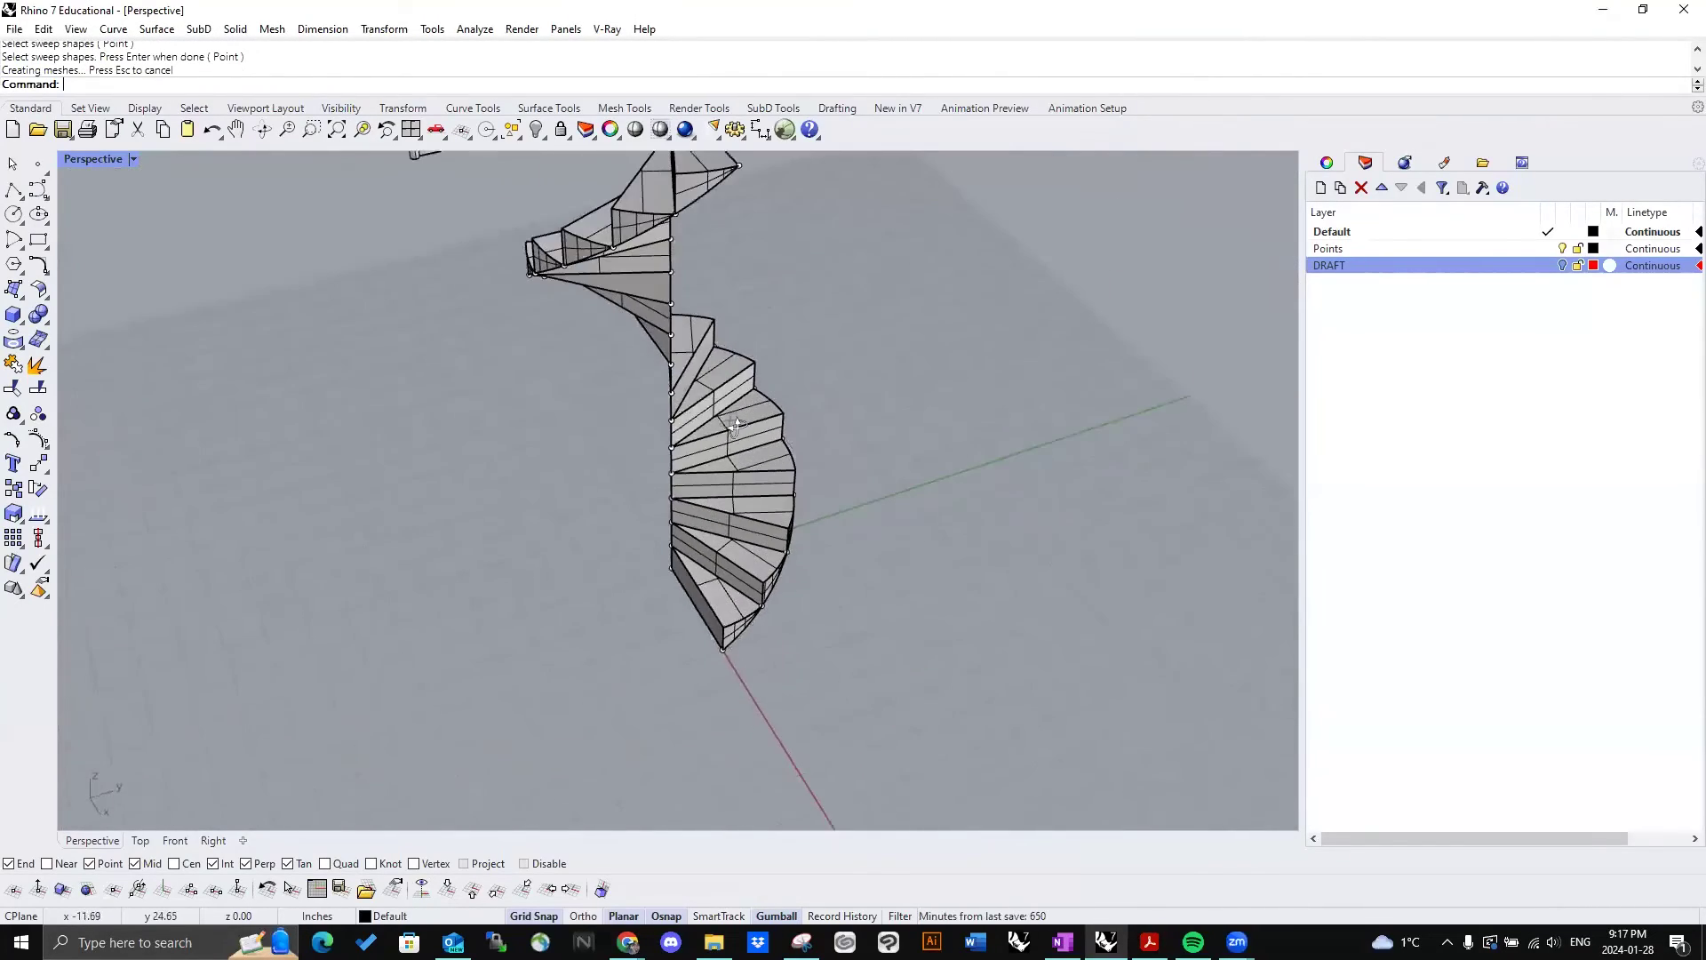
scroll(547, 448, "down", 5)
right_click_drag(546, 449, 569, 234)
scroll(684, 453, "up", 3)
scroll(567, 239, "up", 5)
right_click_drag(544, 425, 647, 293)
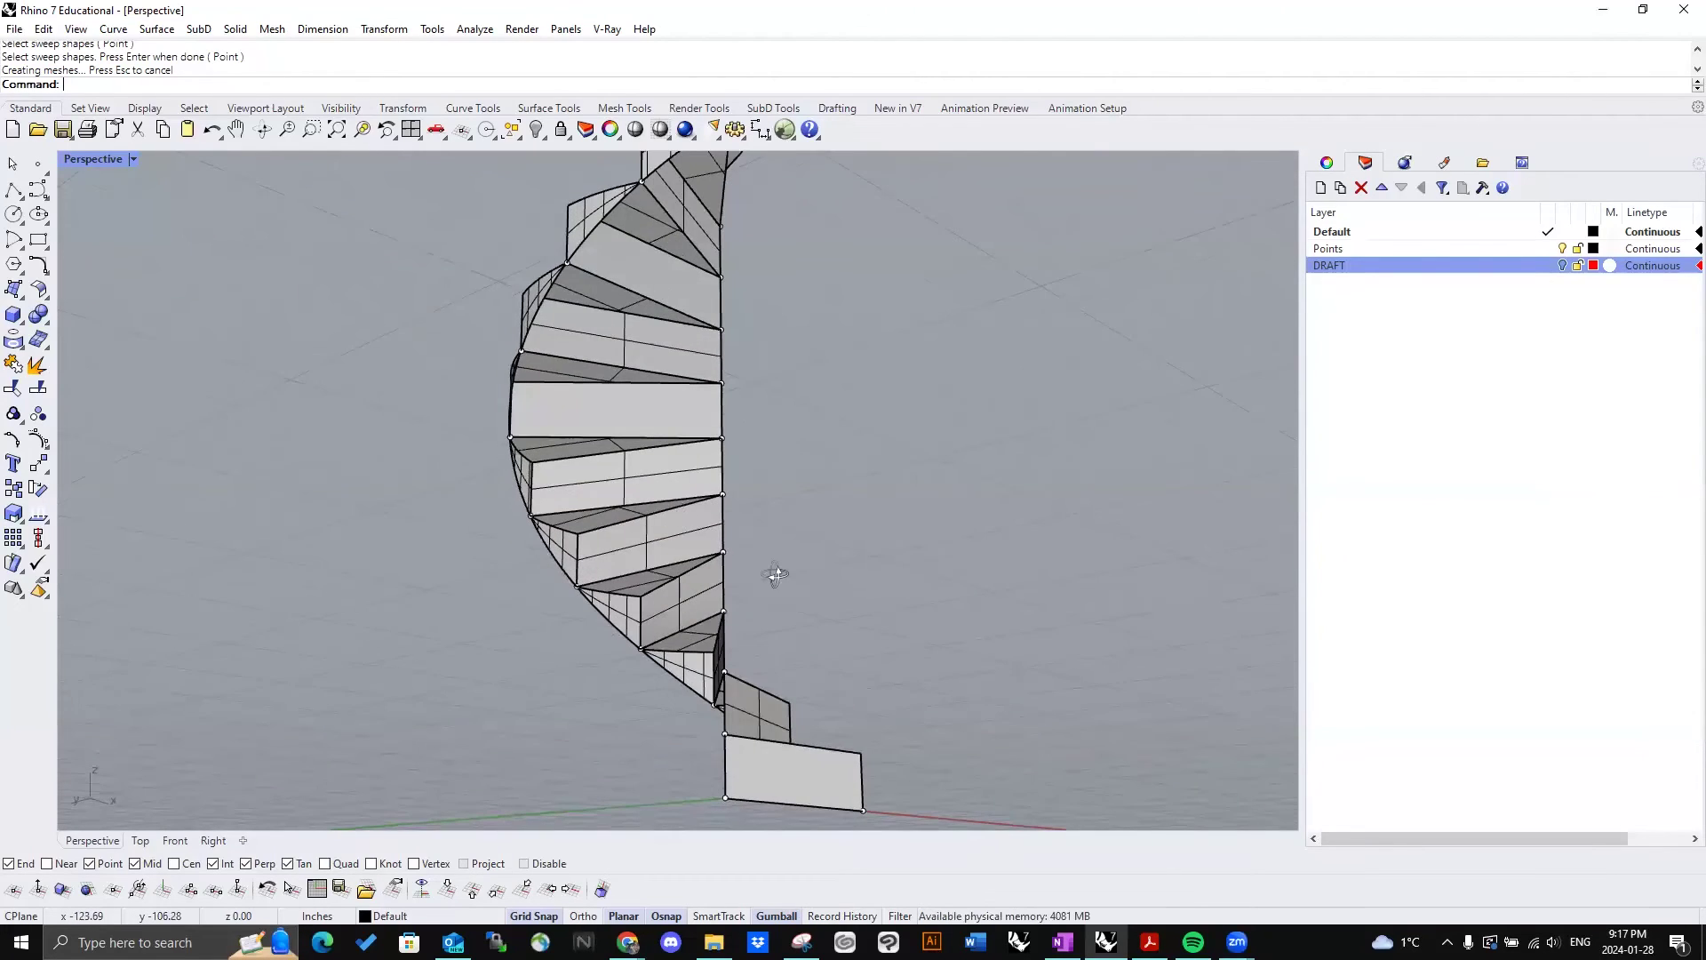
right_click_drag(775, 574, 912, 645)
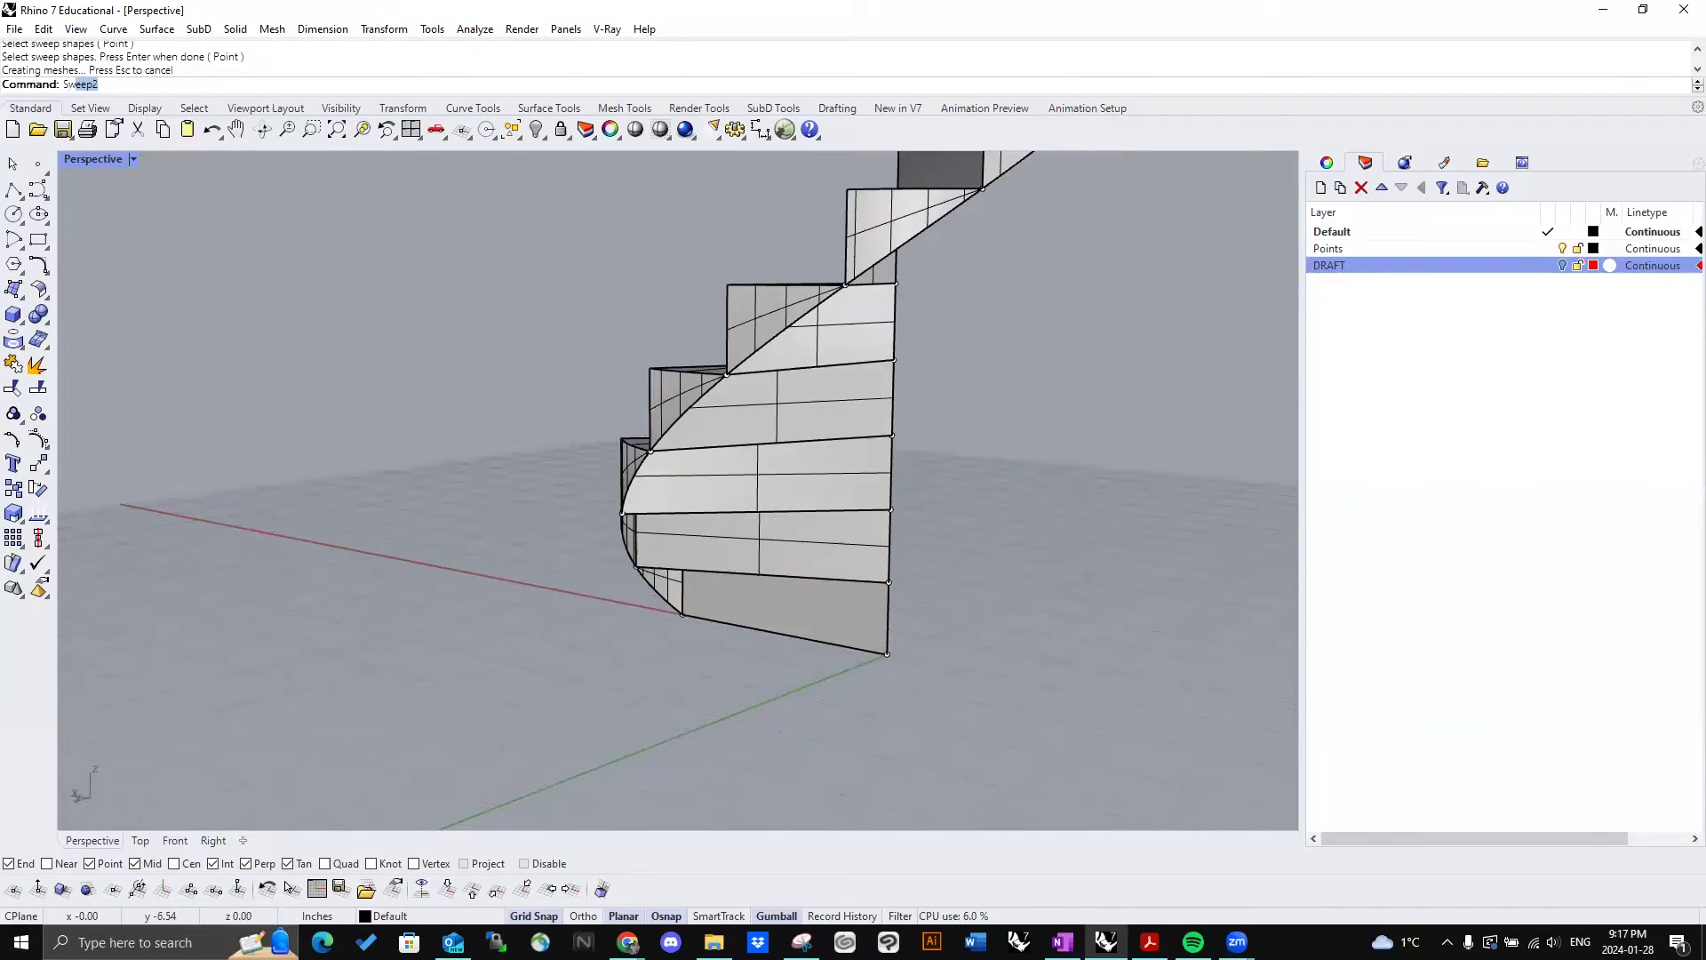
type("e")
key("Return")
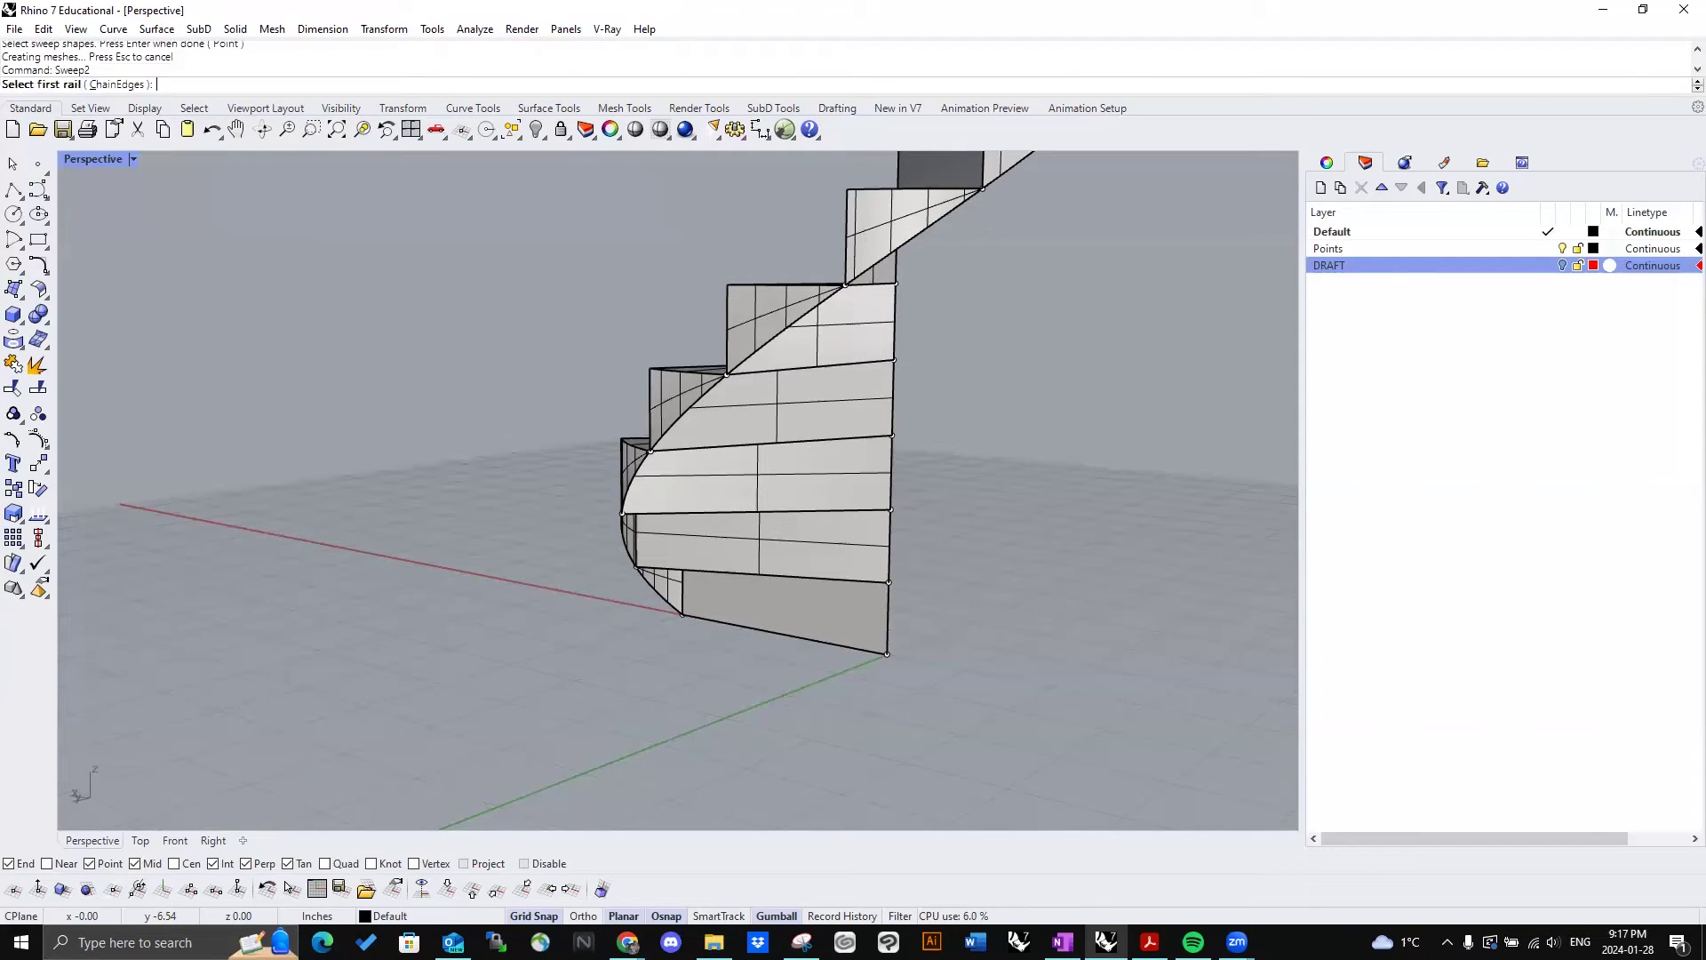
left_click(894, 601)
left_click(949, 651)
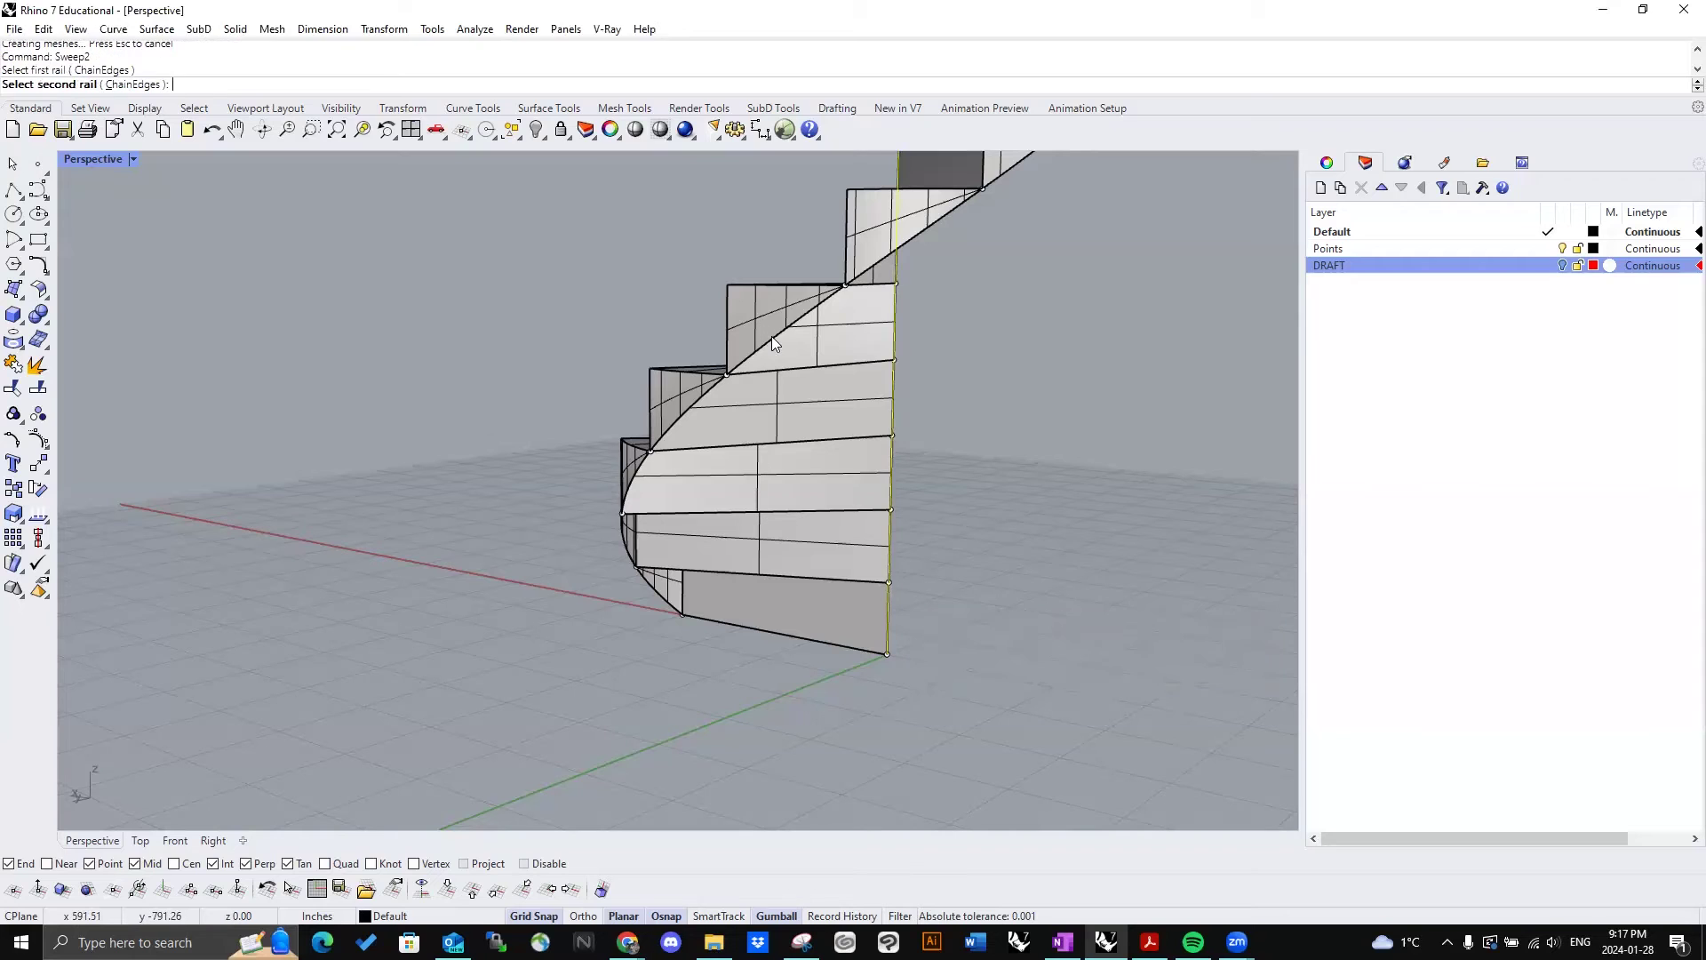
left_click(771, 342)
left_click(866, 396)
right_click_drag(741, 418, 750, 306)
left_click(750, 305)
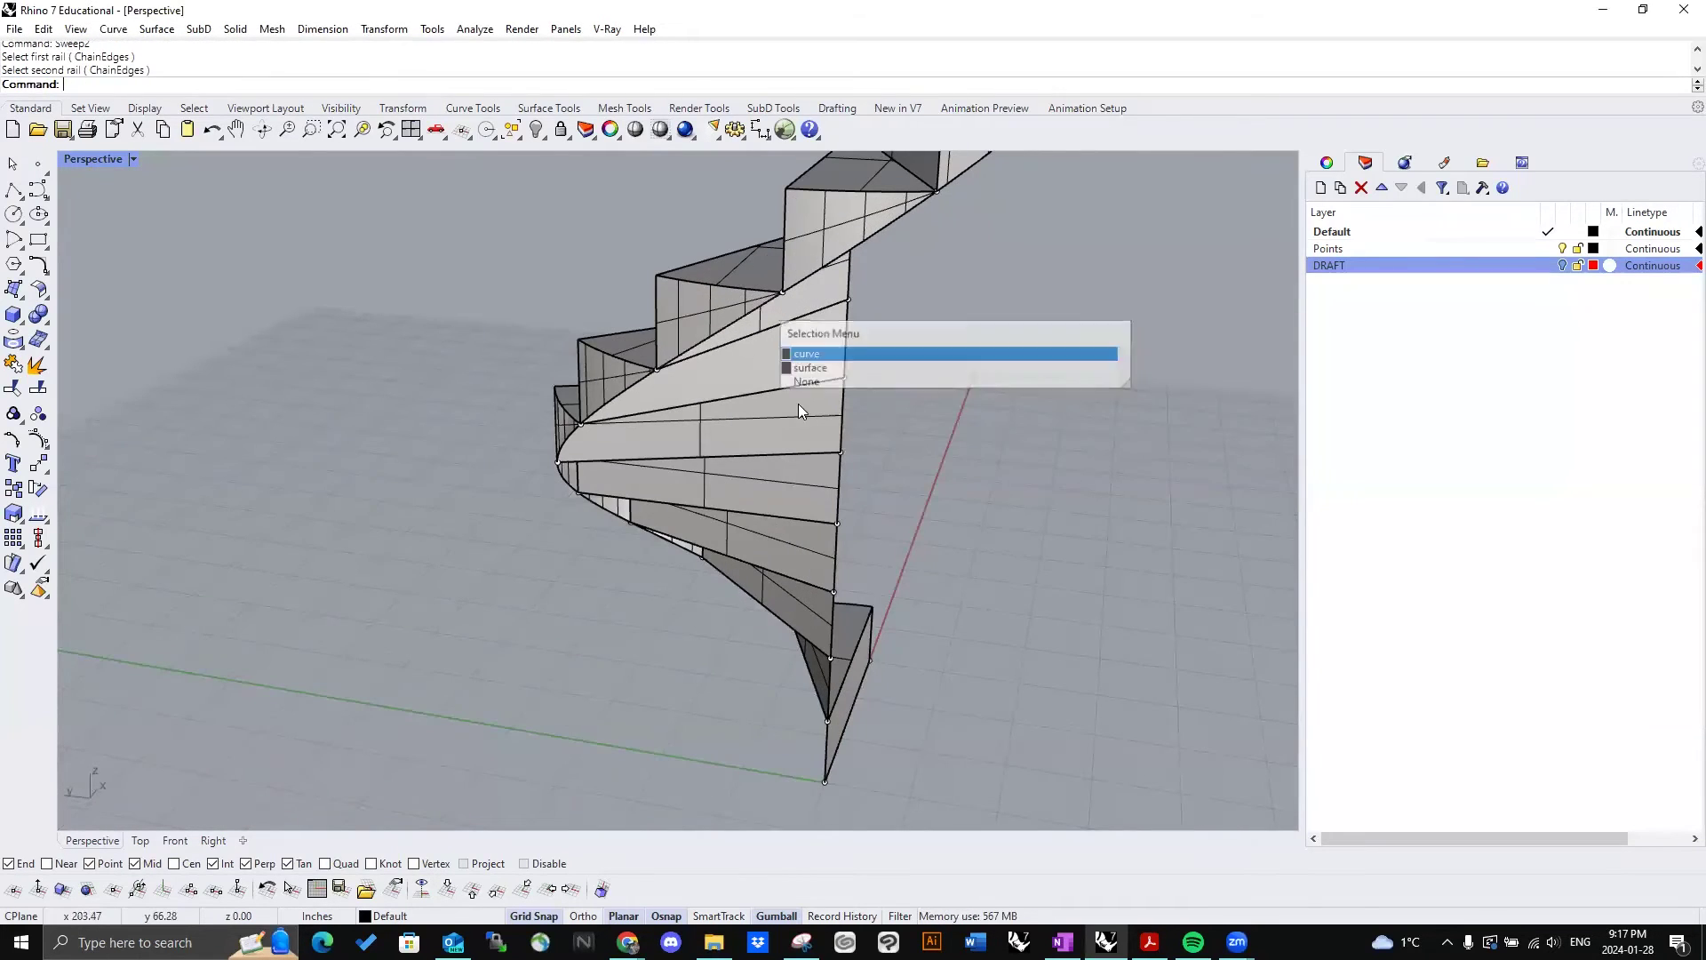
scroll(798, 403, "down", 3)
mouse_move(782, 409)
right_mouse_down()
mouse_move(579, 472)
mouse_move(590, 506)
mouse_move(764, 414)
right_mouse_up()
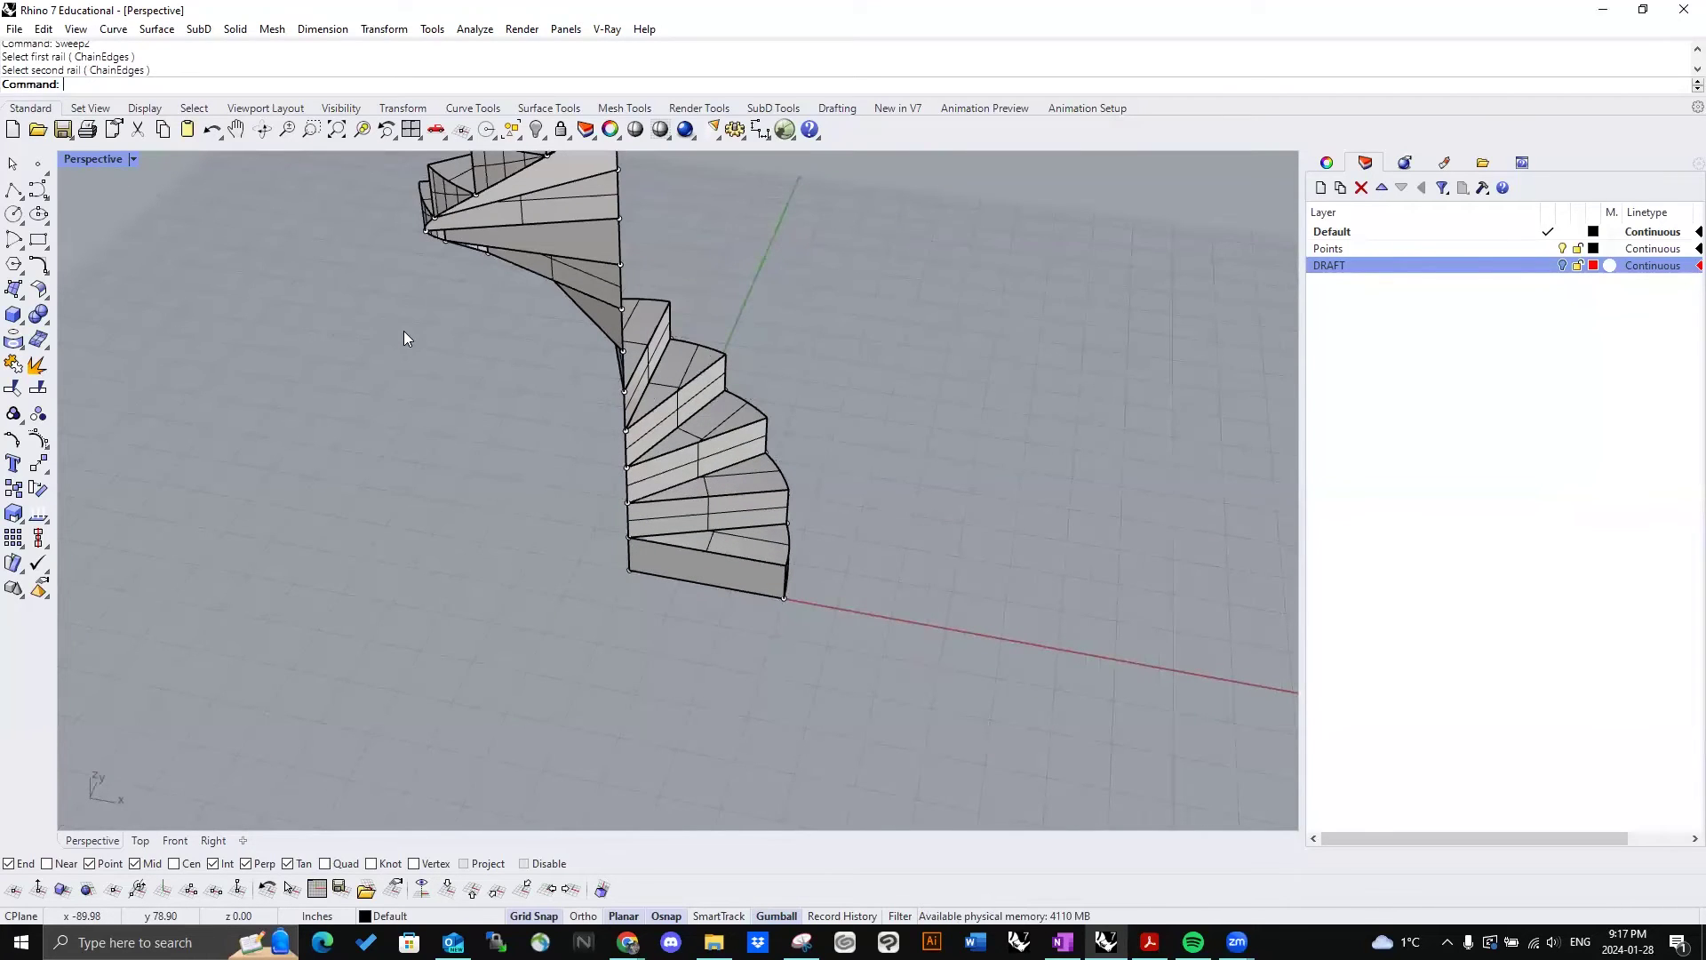
Step: Draw a one-turn spiral around the staircase's central axis from base to top, pitch 160, with both radii 36 in, starting at the lowest riser's outer corner
key("Return")
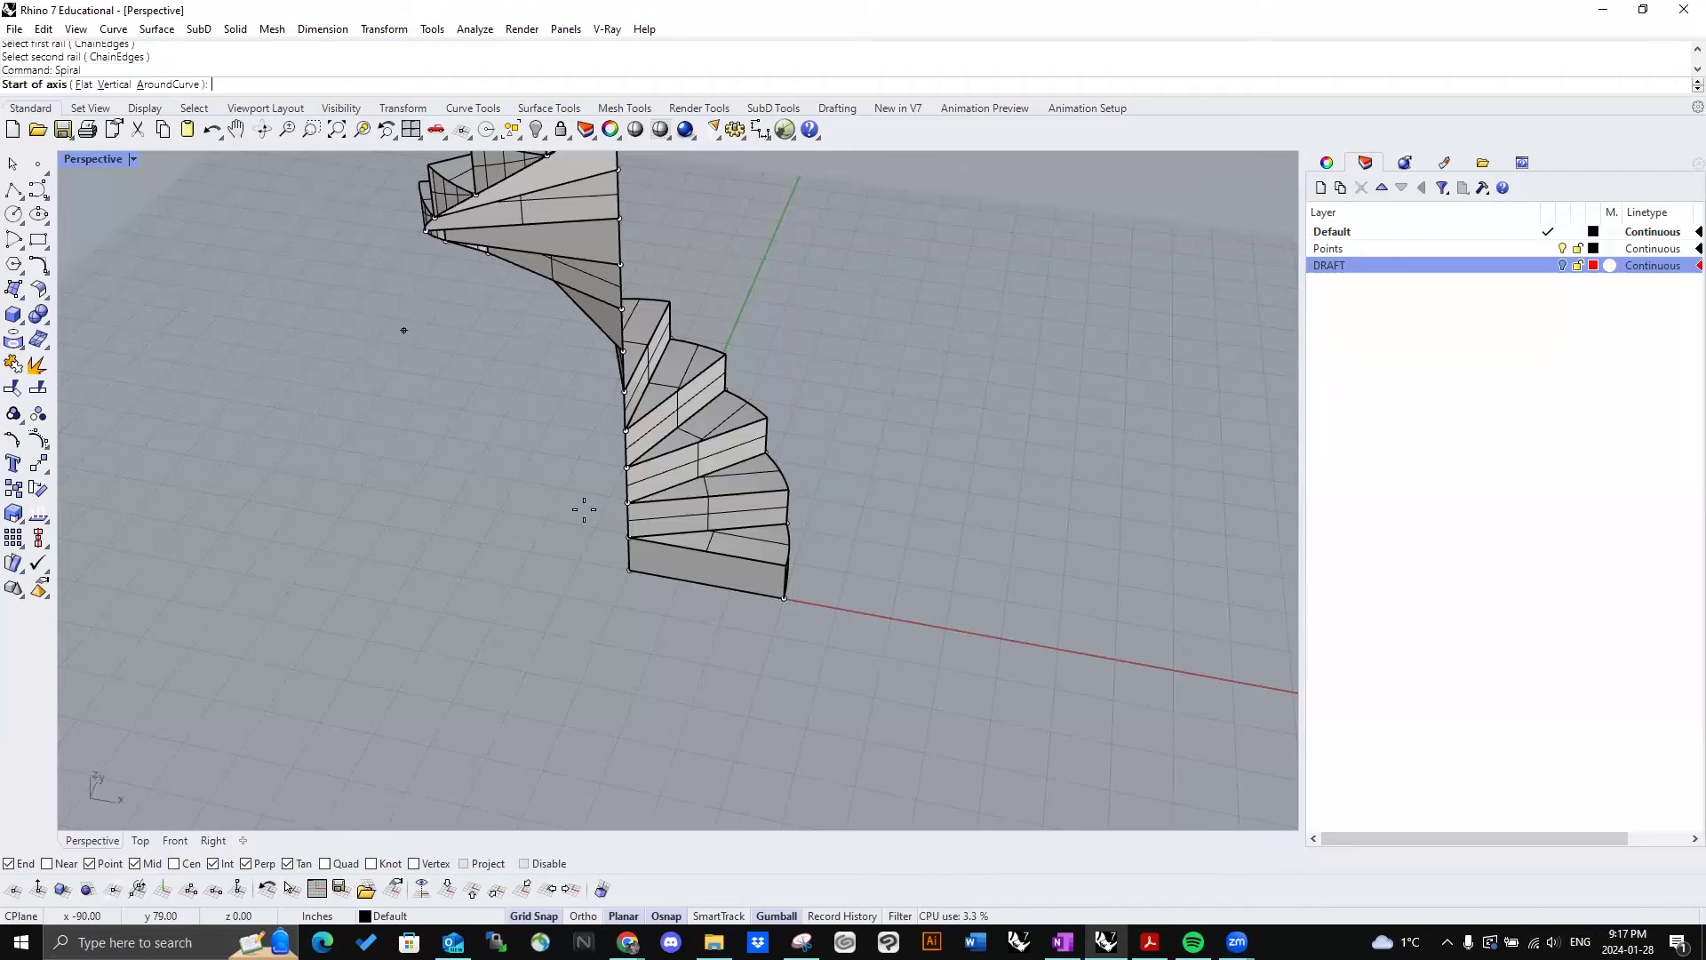
left_click(629, 570)
scroll(593, 671, "down", 8)
scroll(615, 513, "up", 5)
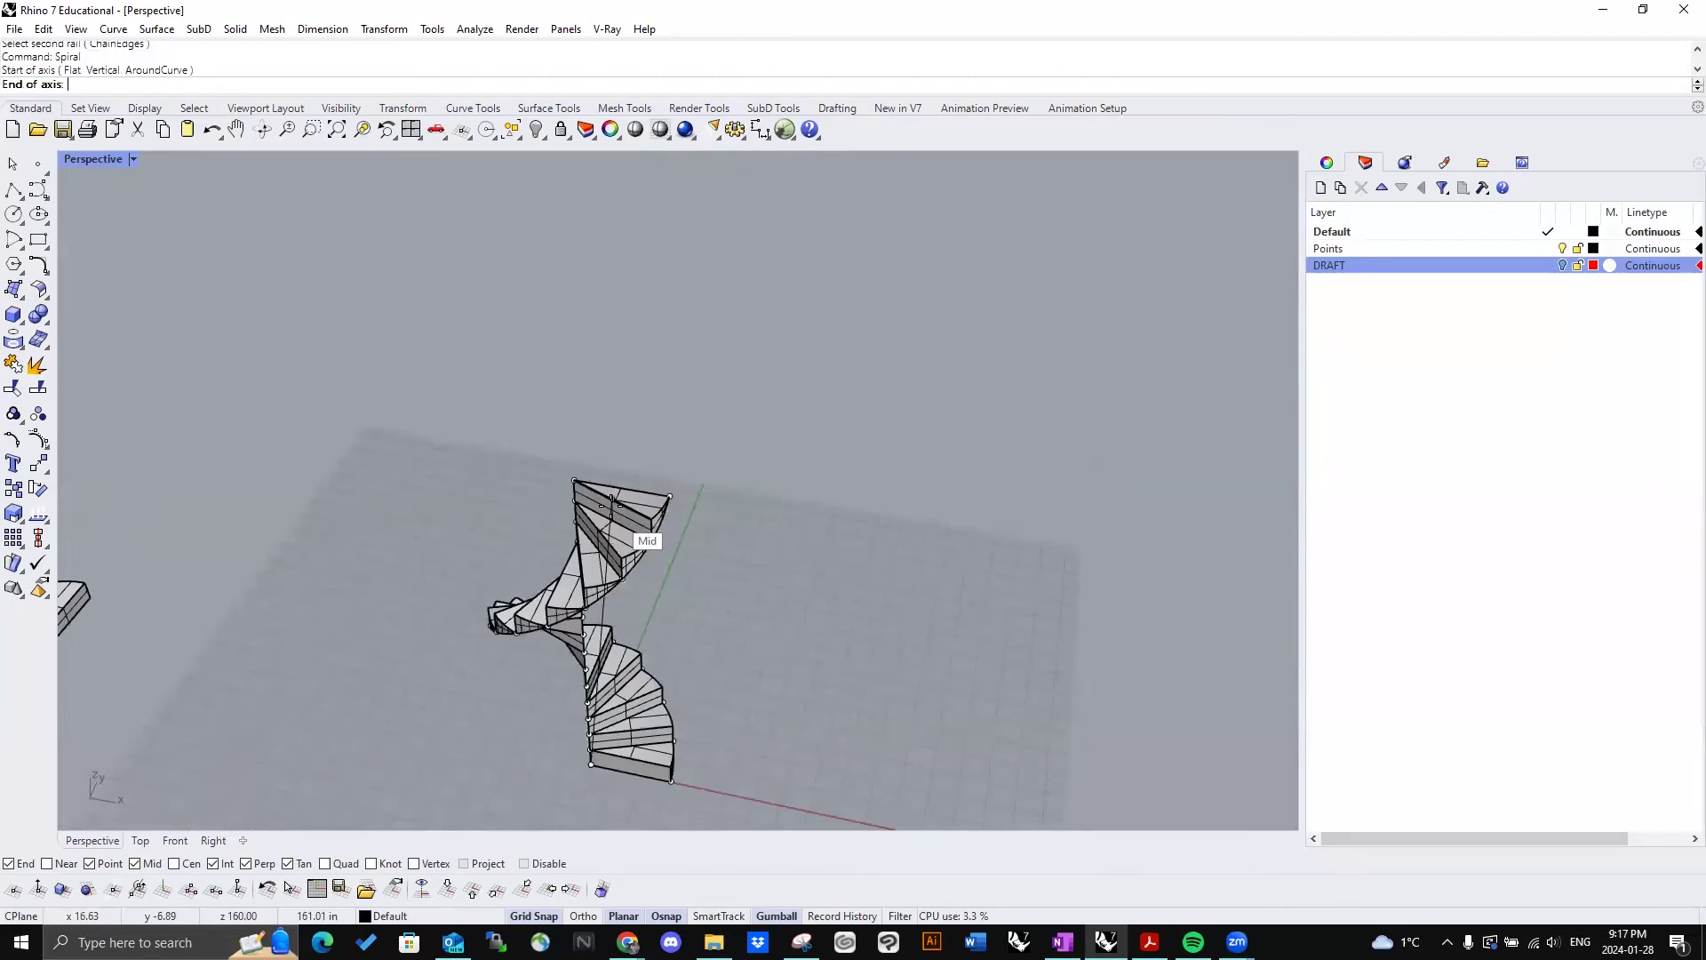
right_click_drag(613, 517, 626, 466)
left_click(604, 424)
scroll(756, 821, "up", 5)
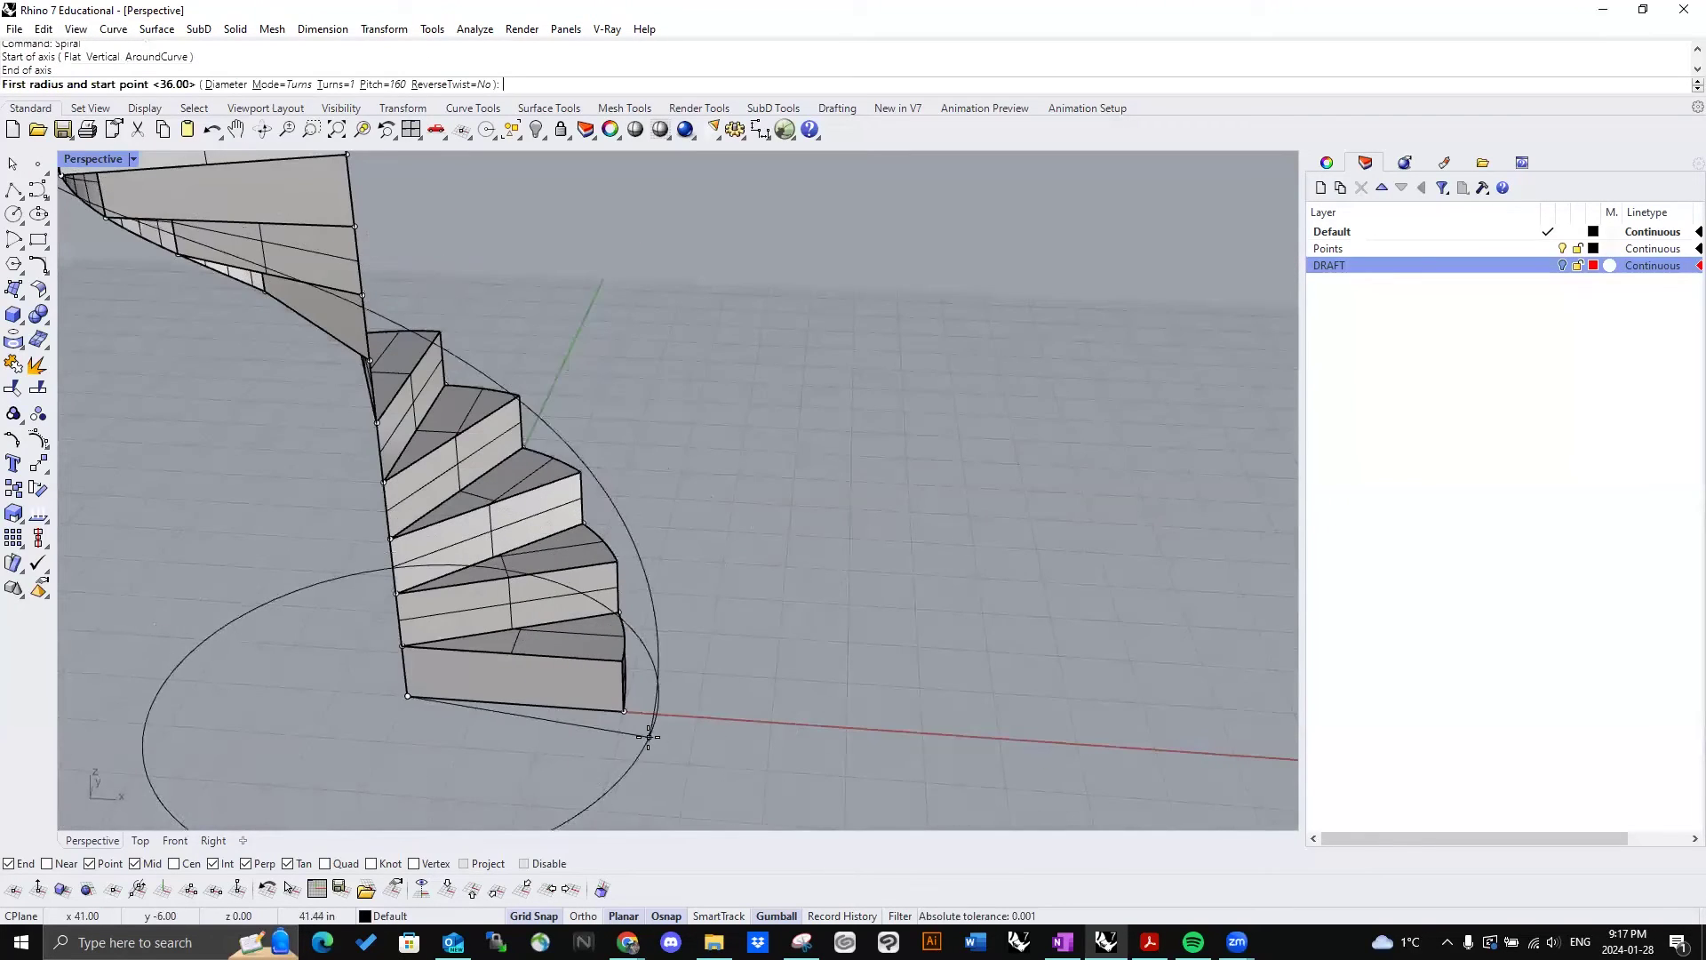
scroll(604, 715, "down", 2)
left_click(733, 734)
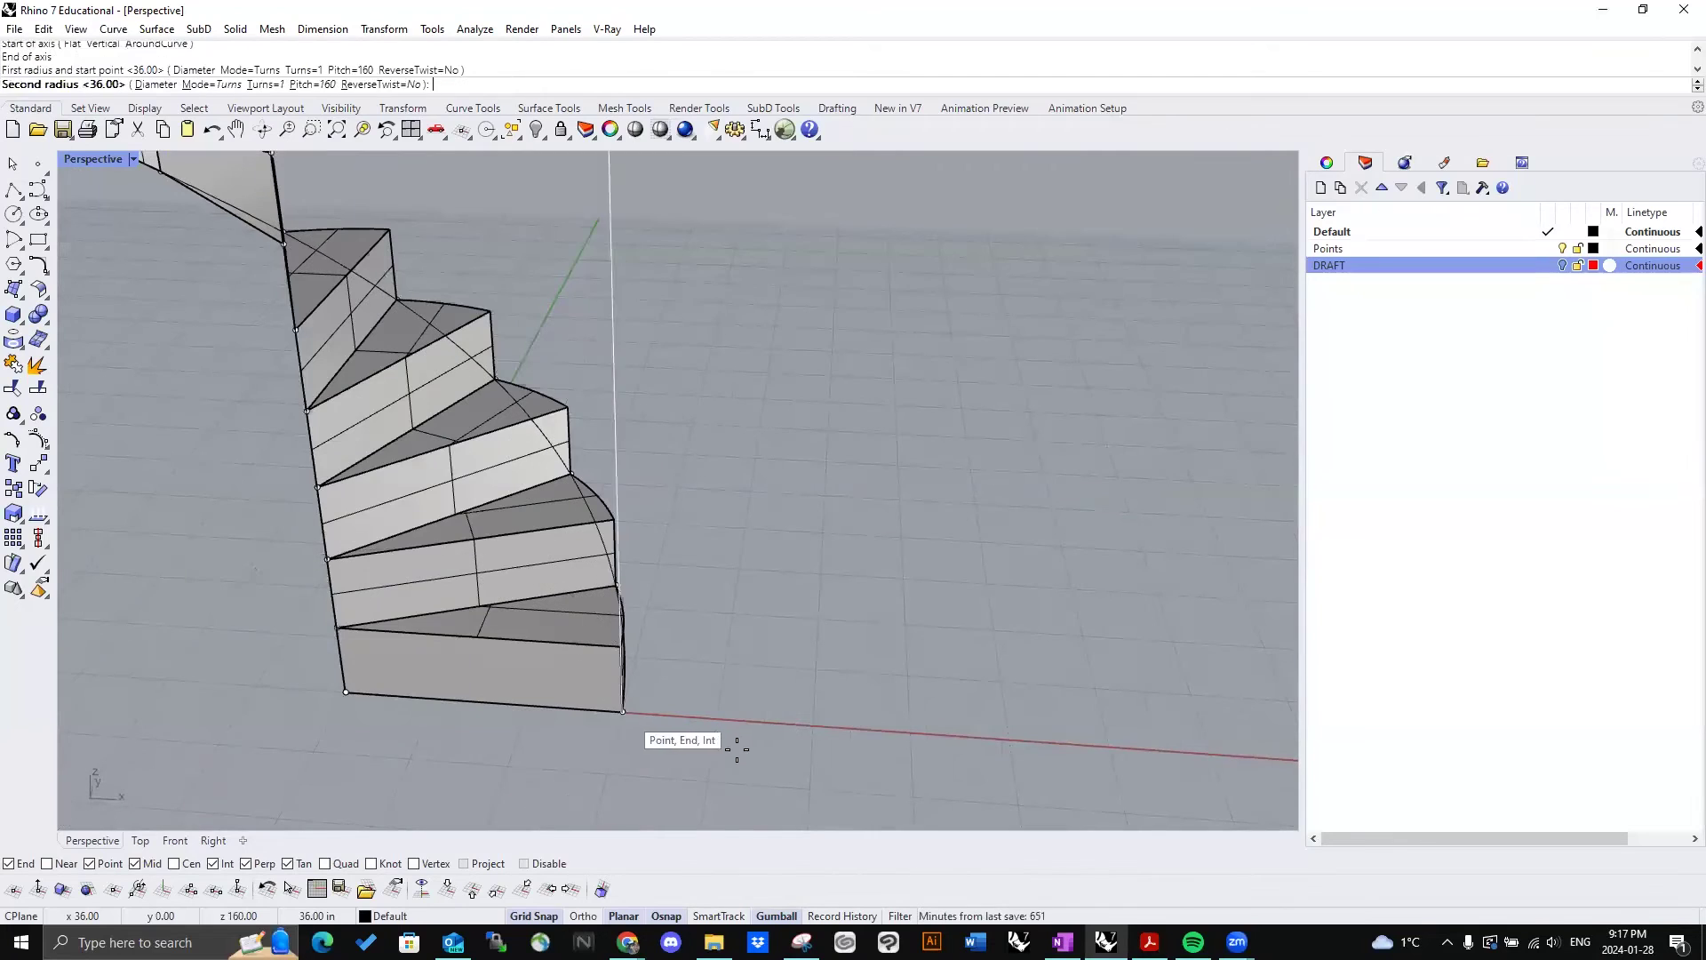
scroll(734, 735, "down", 4)
scroll(716, 278, "up", 3)
left_click(693, 265)
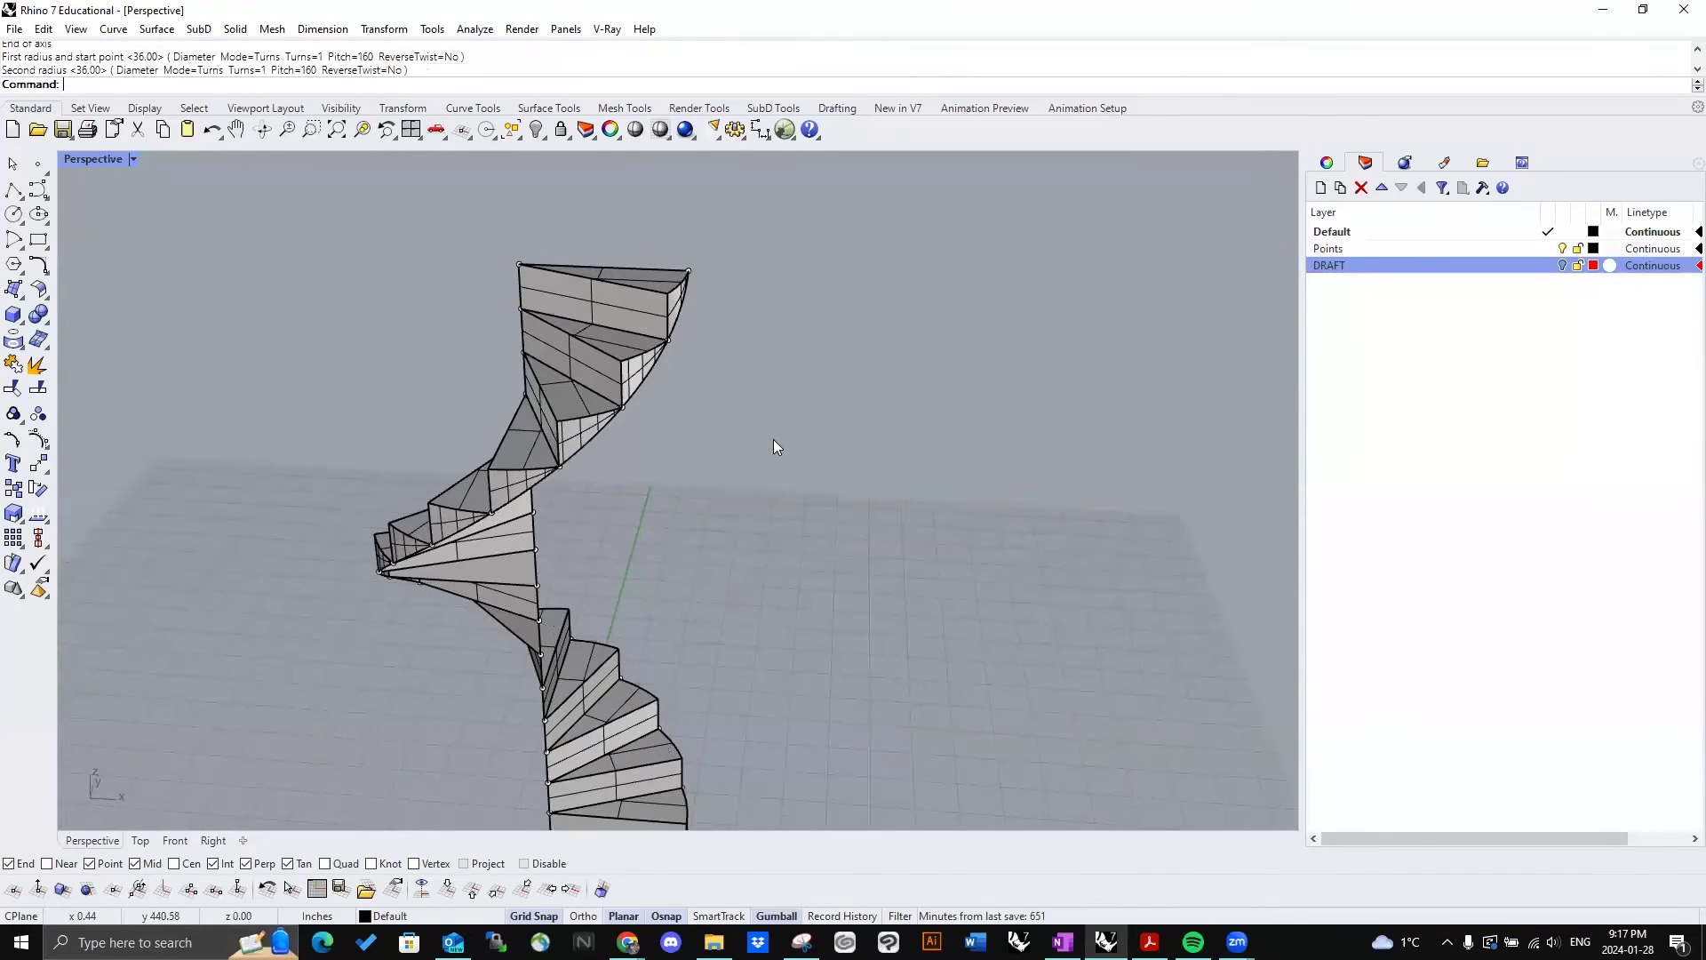
right_click_drag(699, 418, 755, 329)
right_click_drag(582, 515, 776, 561)
scroll(807, 537, "up", 4)
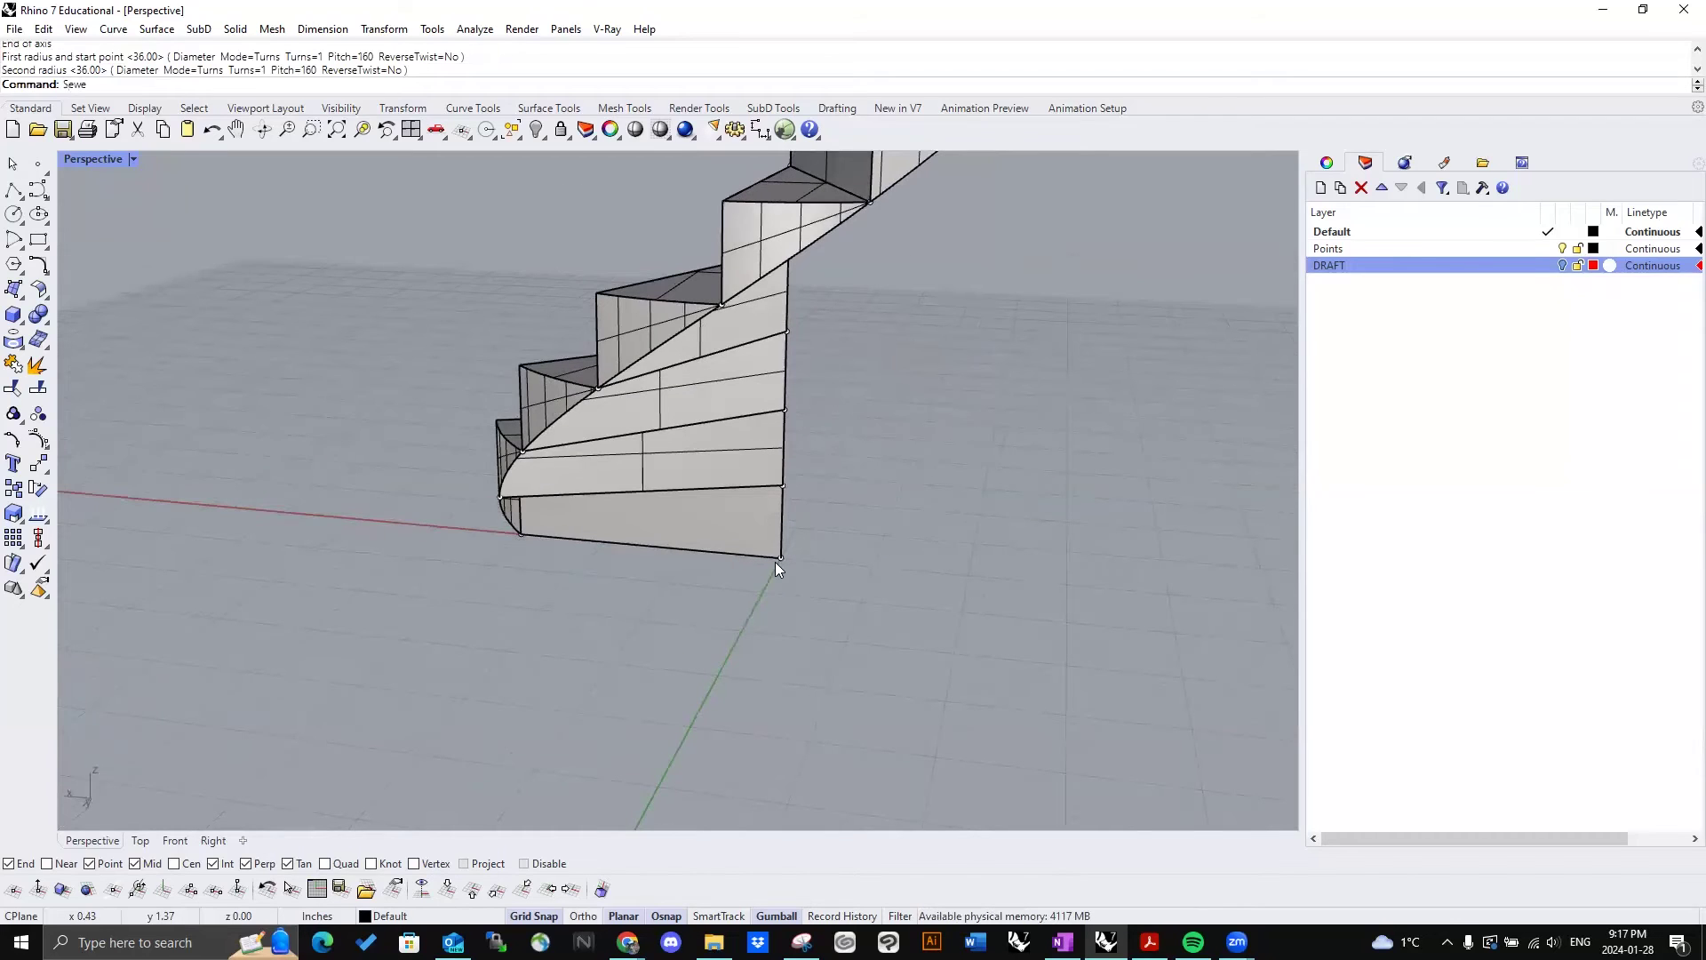
type("ep2")
key("Return")
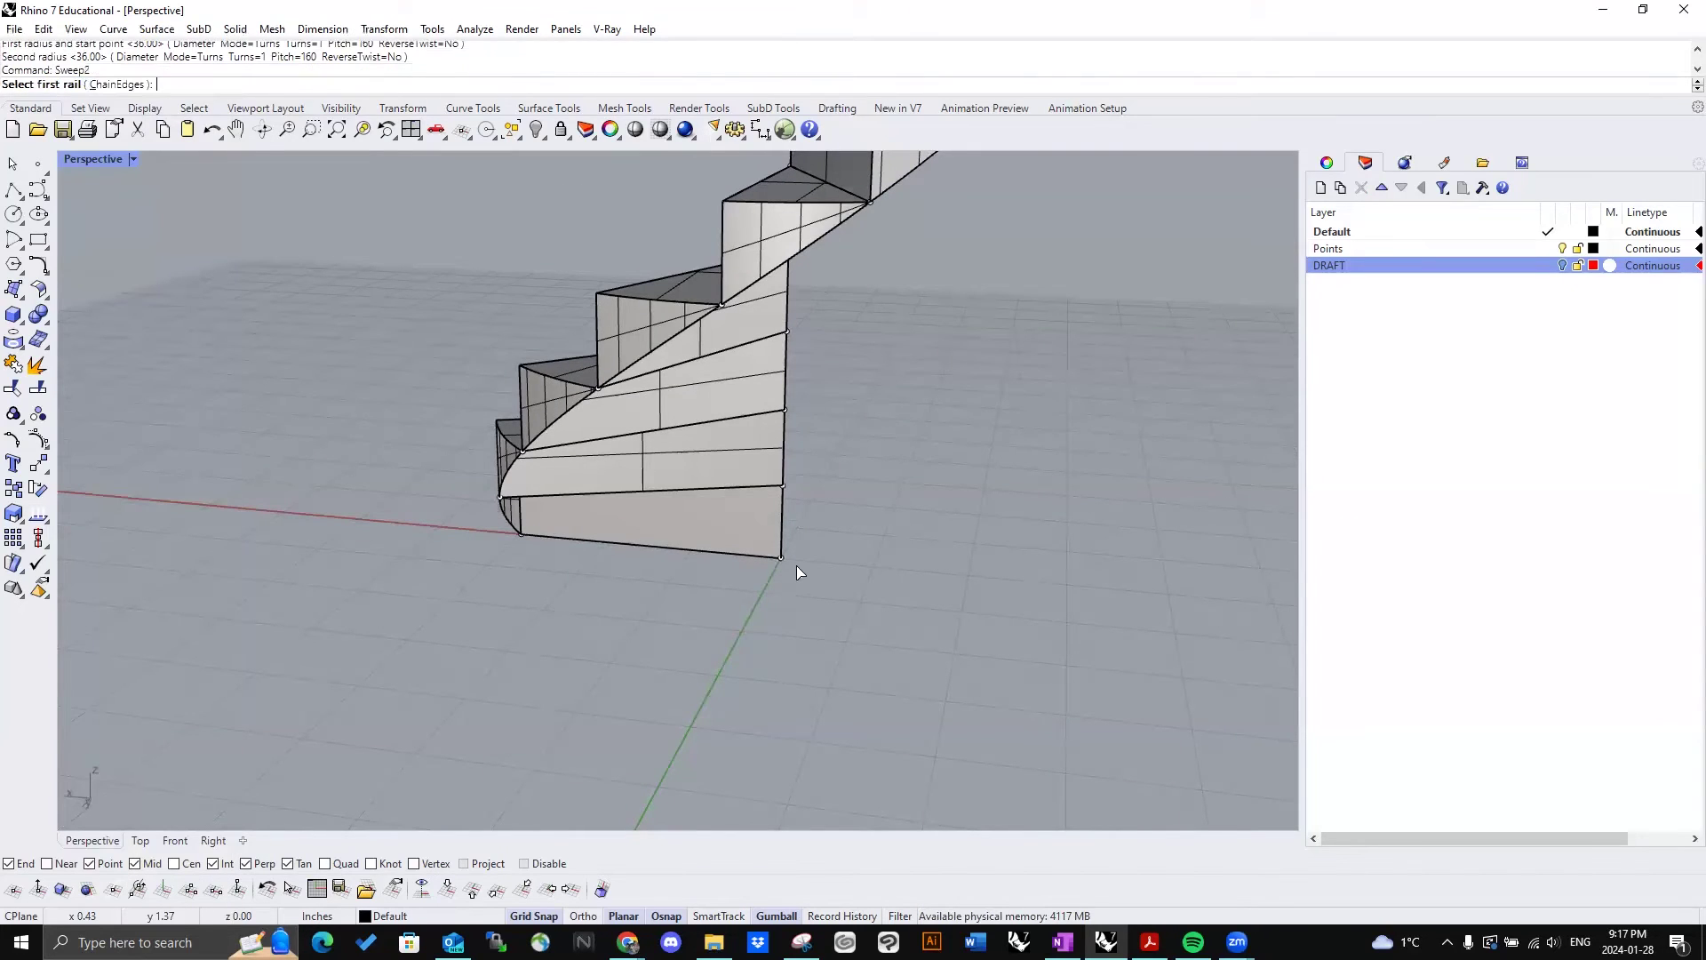
left_click(756, 554)
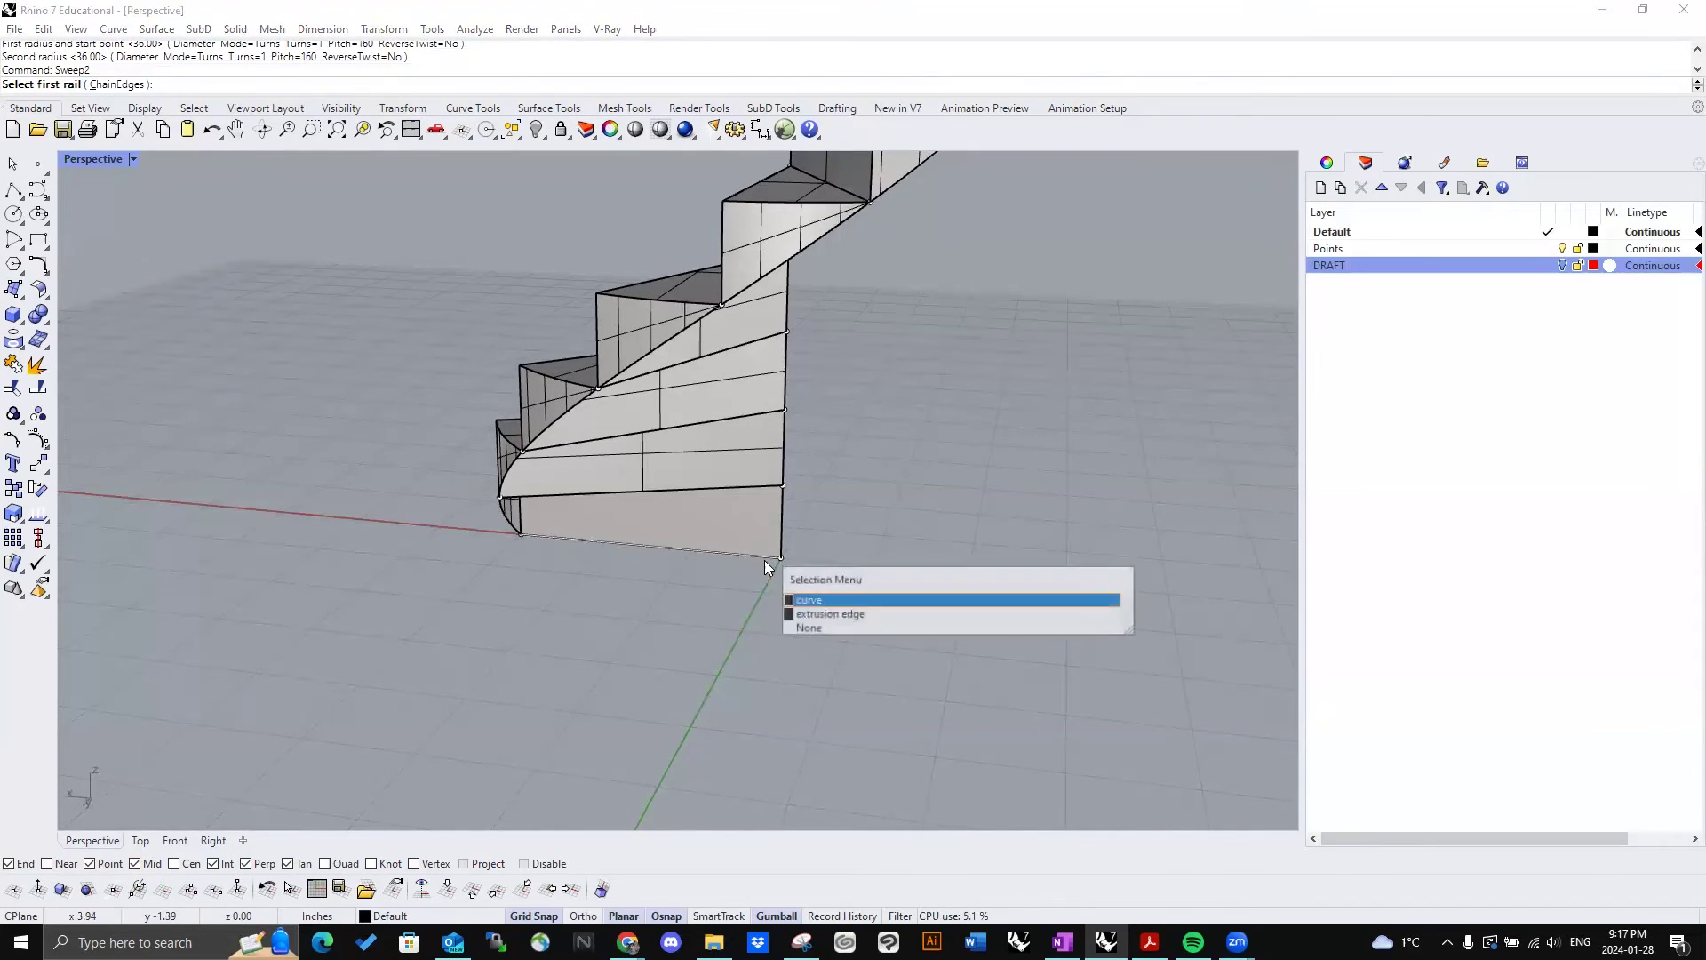
key("Escape")
left_click(782, 508)
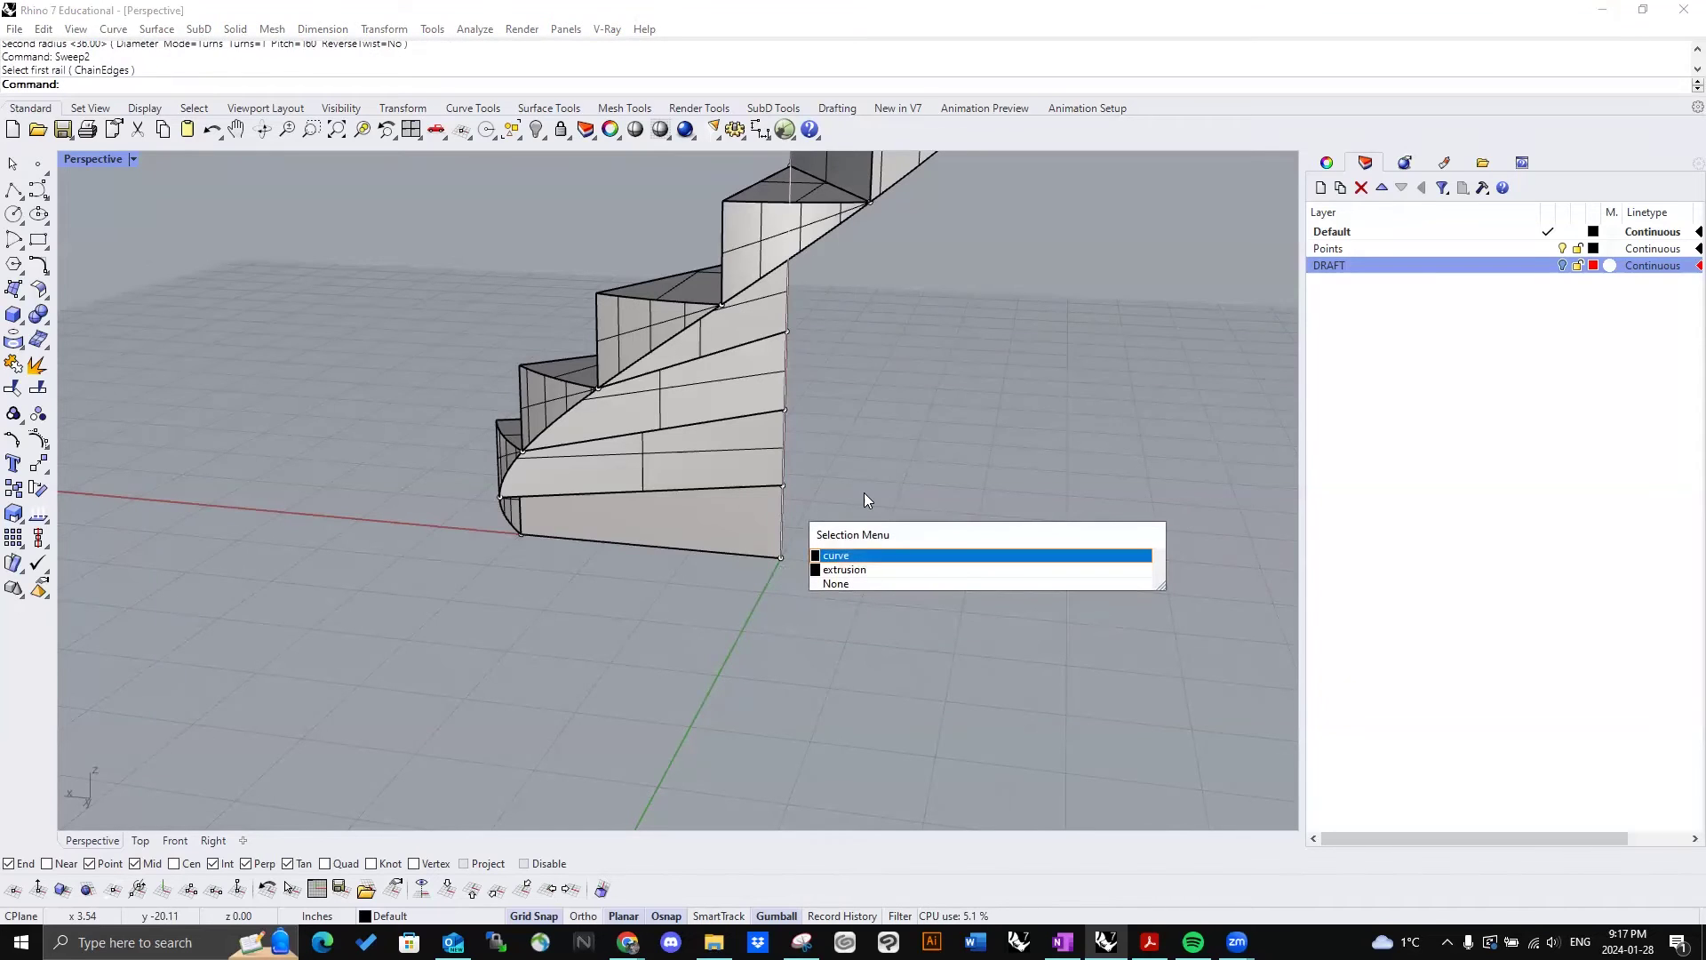
left_click(889, 557)
left_click(786, 369)
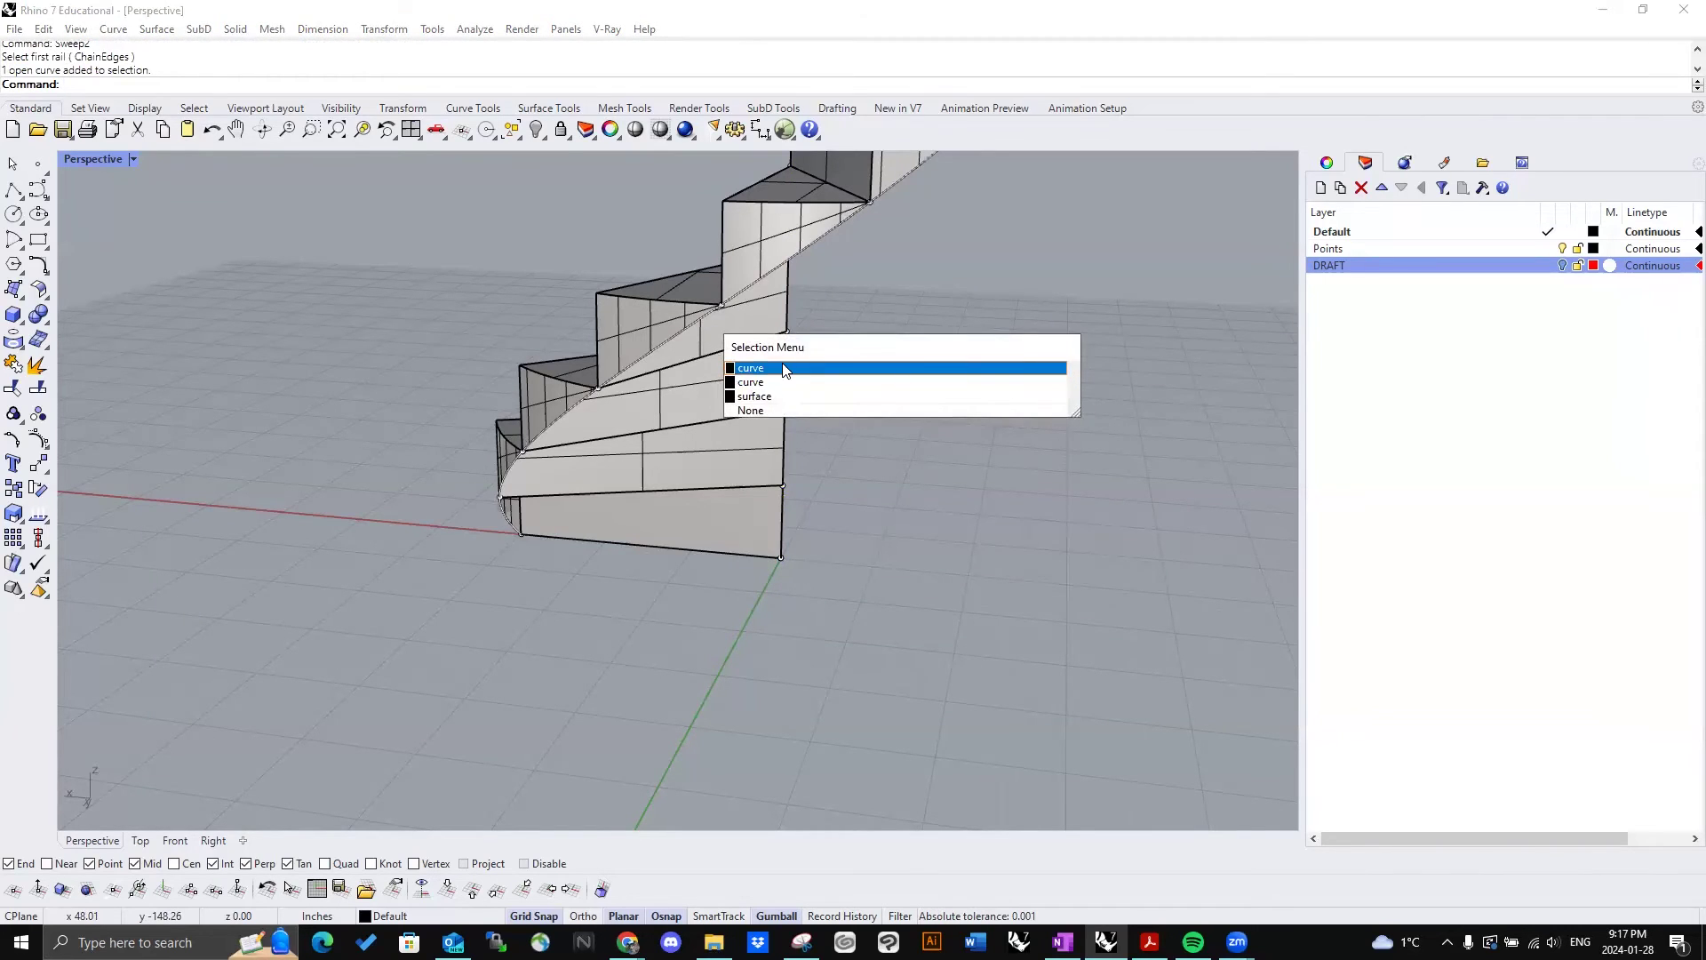
left_click(786, 369)
left_click(706, 551)
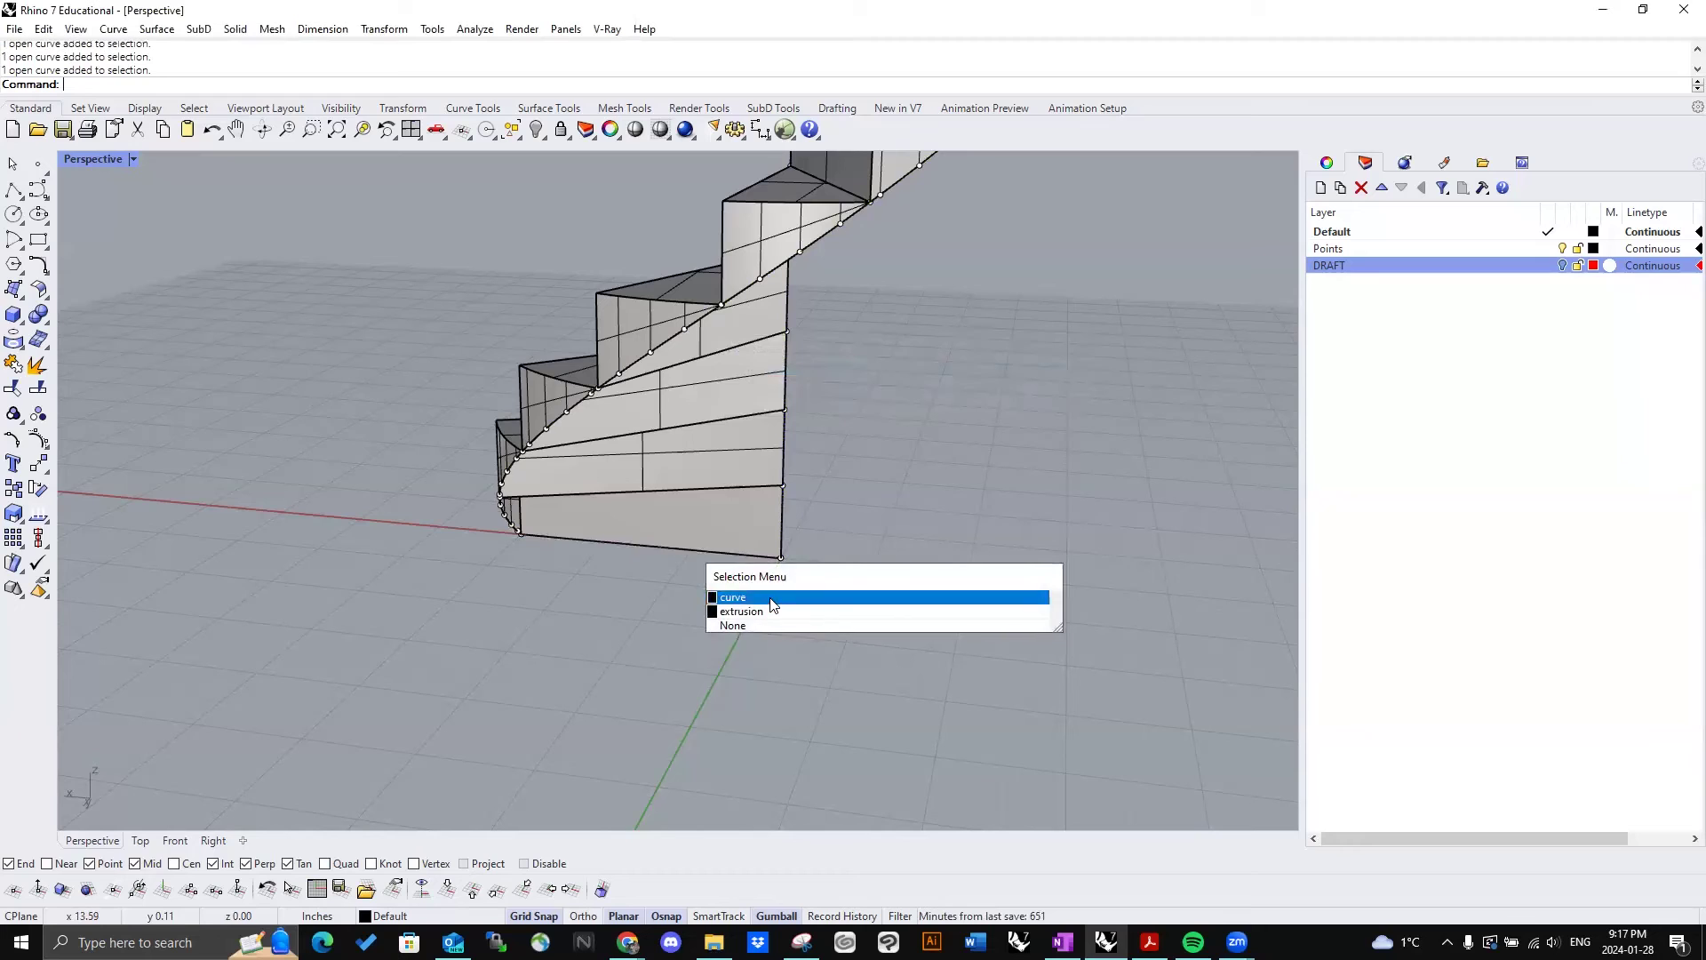
left_click(772, 600)
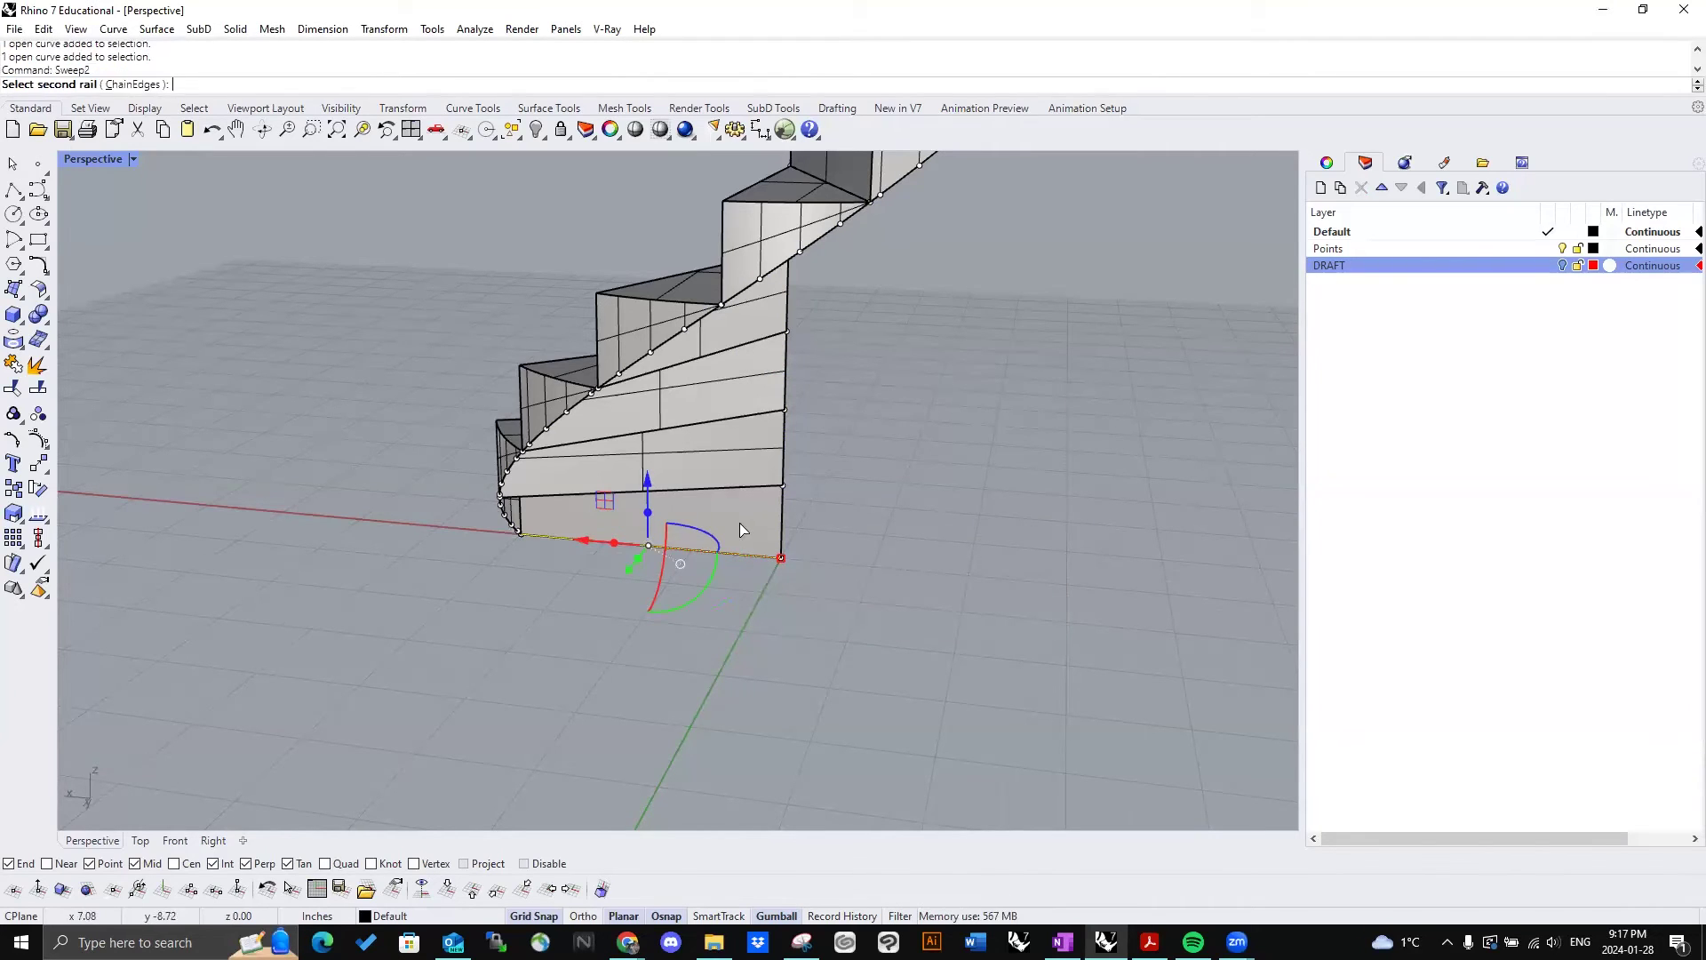
key("Escape")
Step: Create the staircase's underside with Sweep2, using the central axis and the spiral as rails and the lowest step's bottom line as the shape
key("Return")
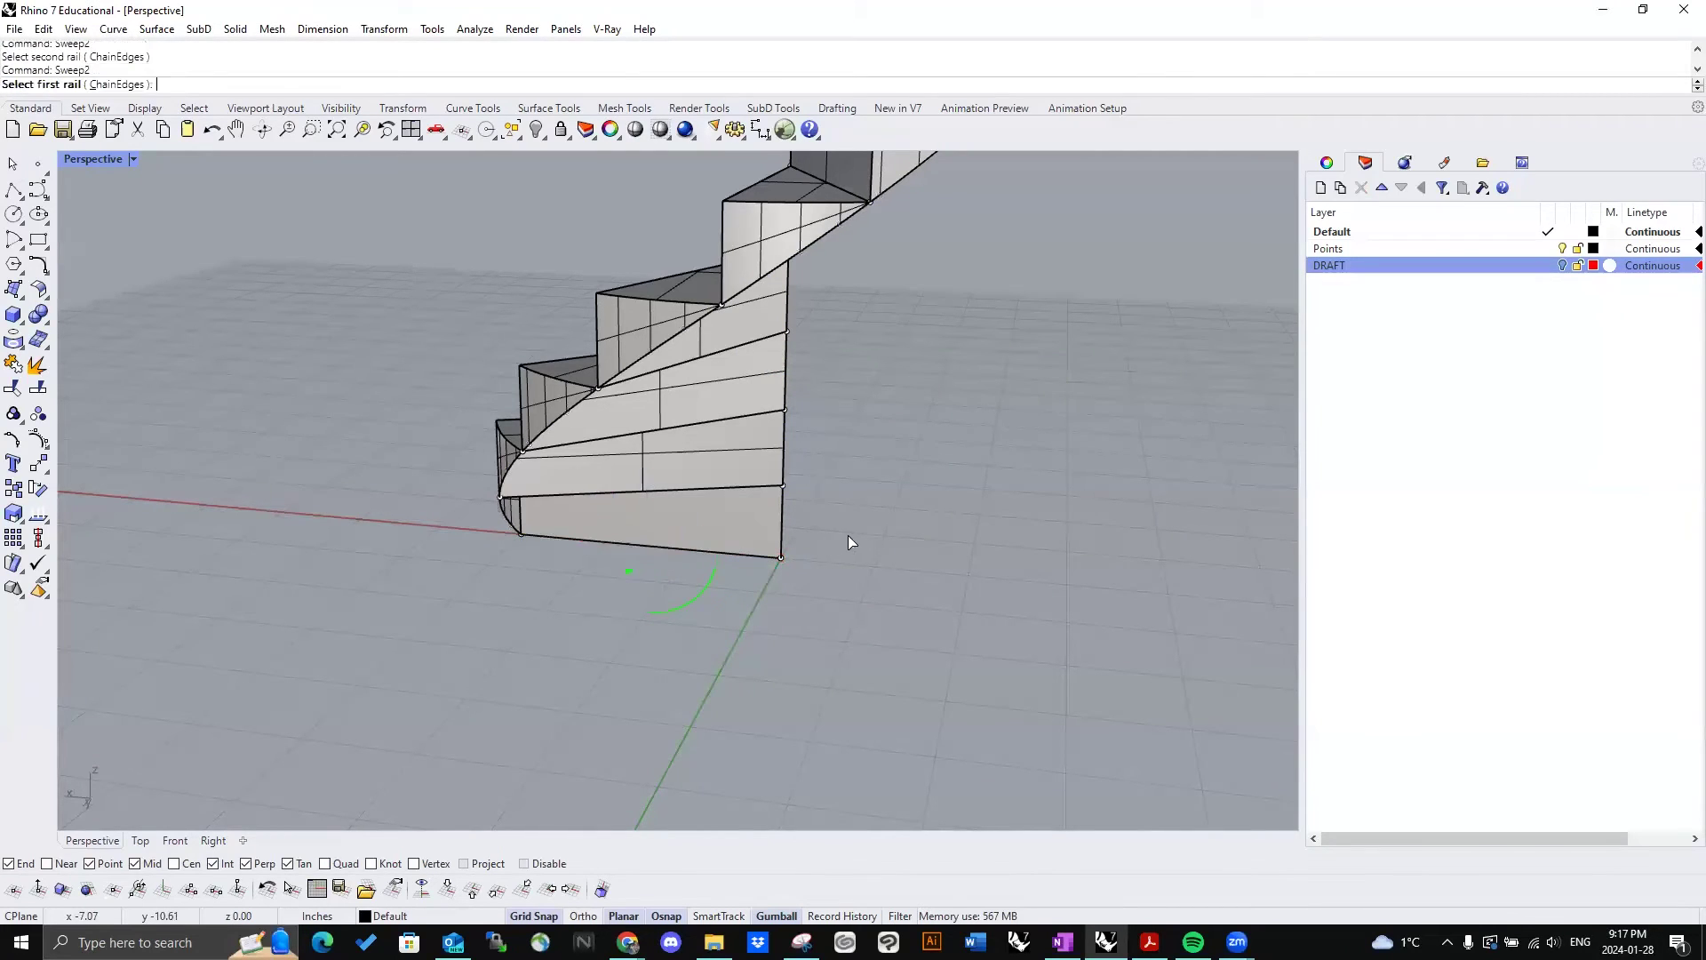
left_click(785, 523)
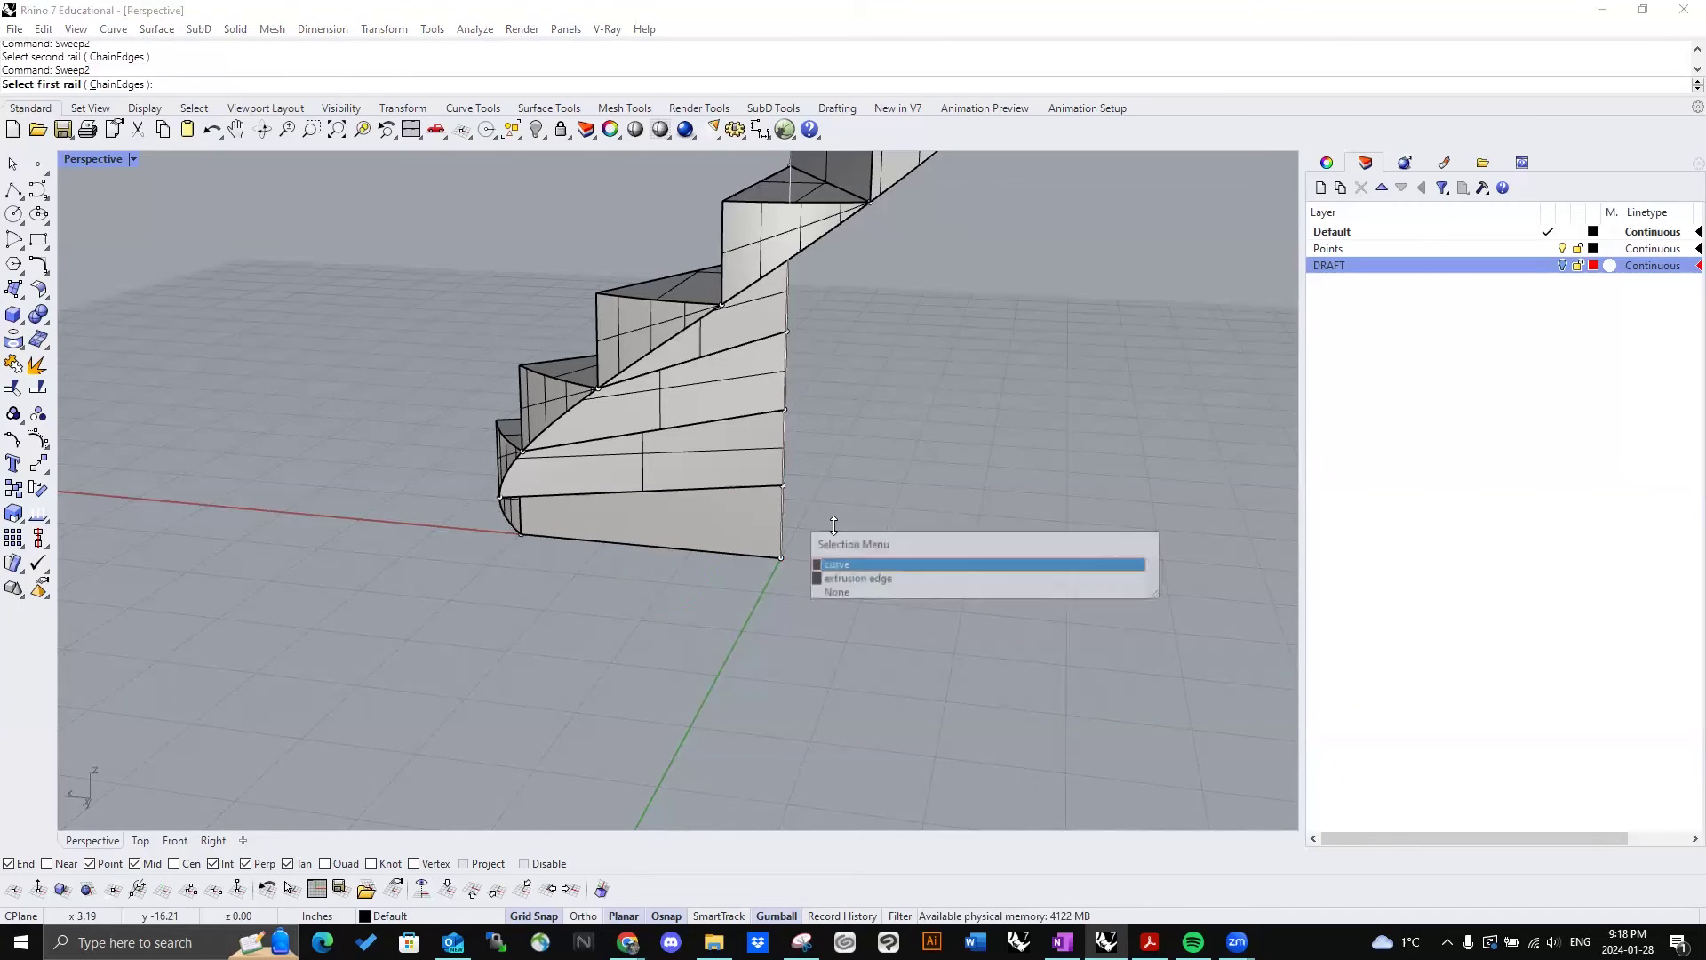
left_click(848, 565)
left_click(677, 335)
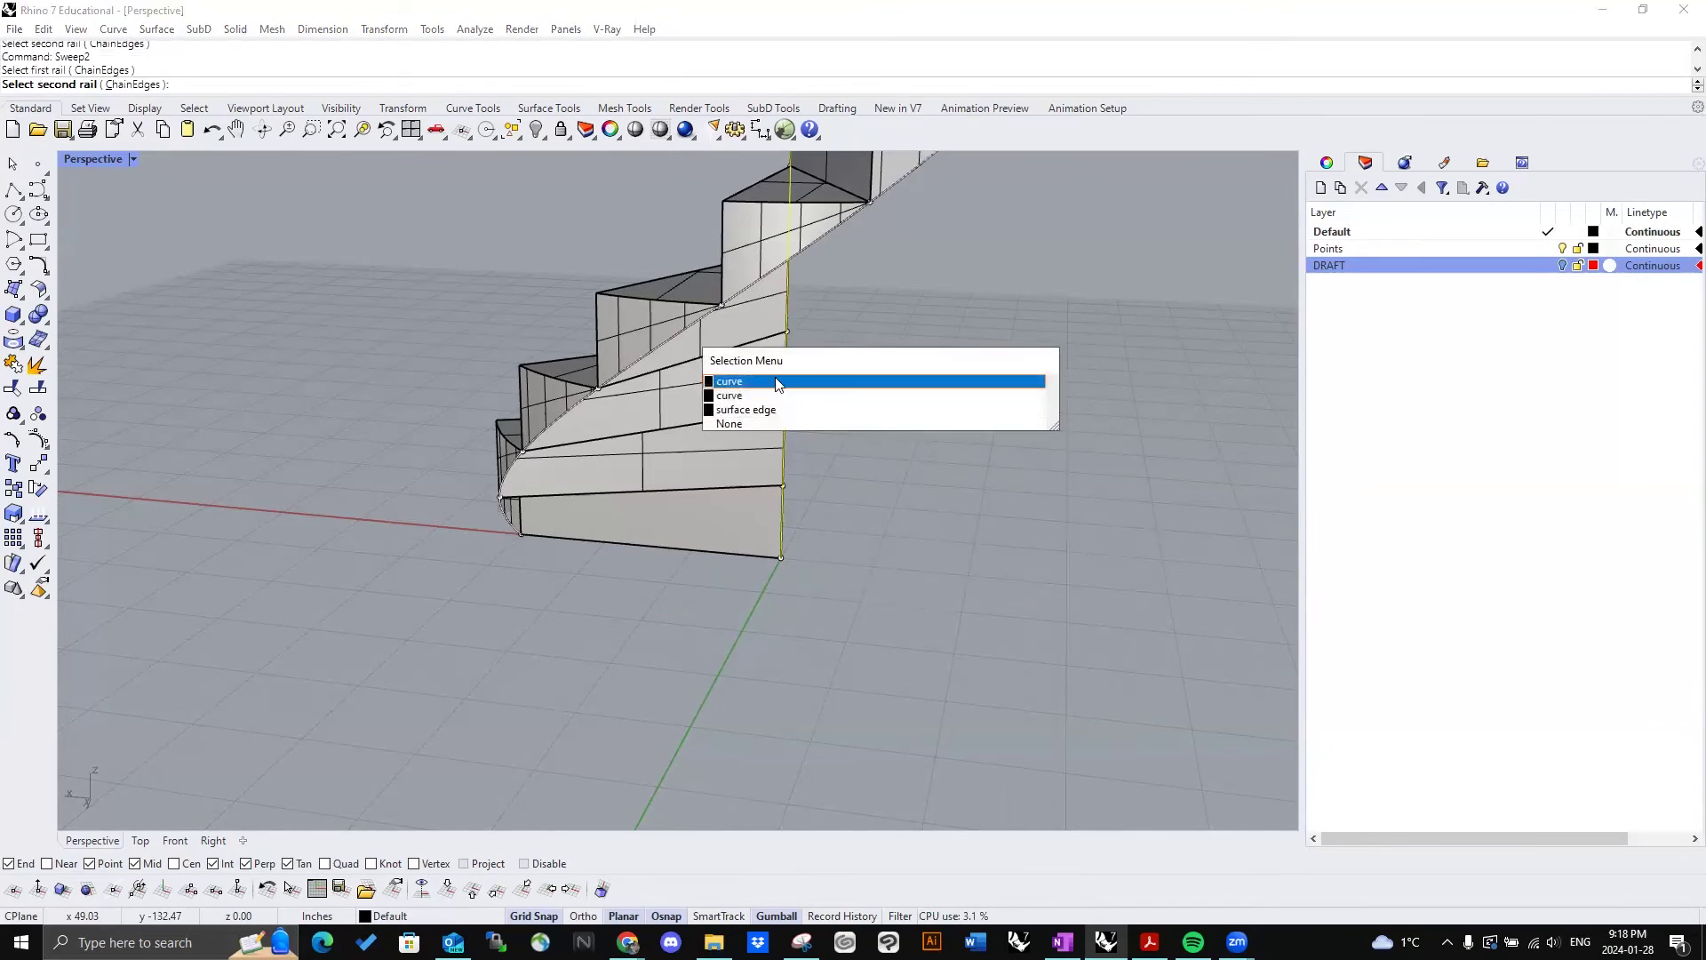
left_click(774, 383)
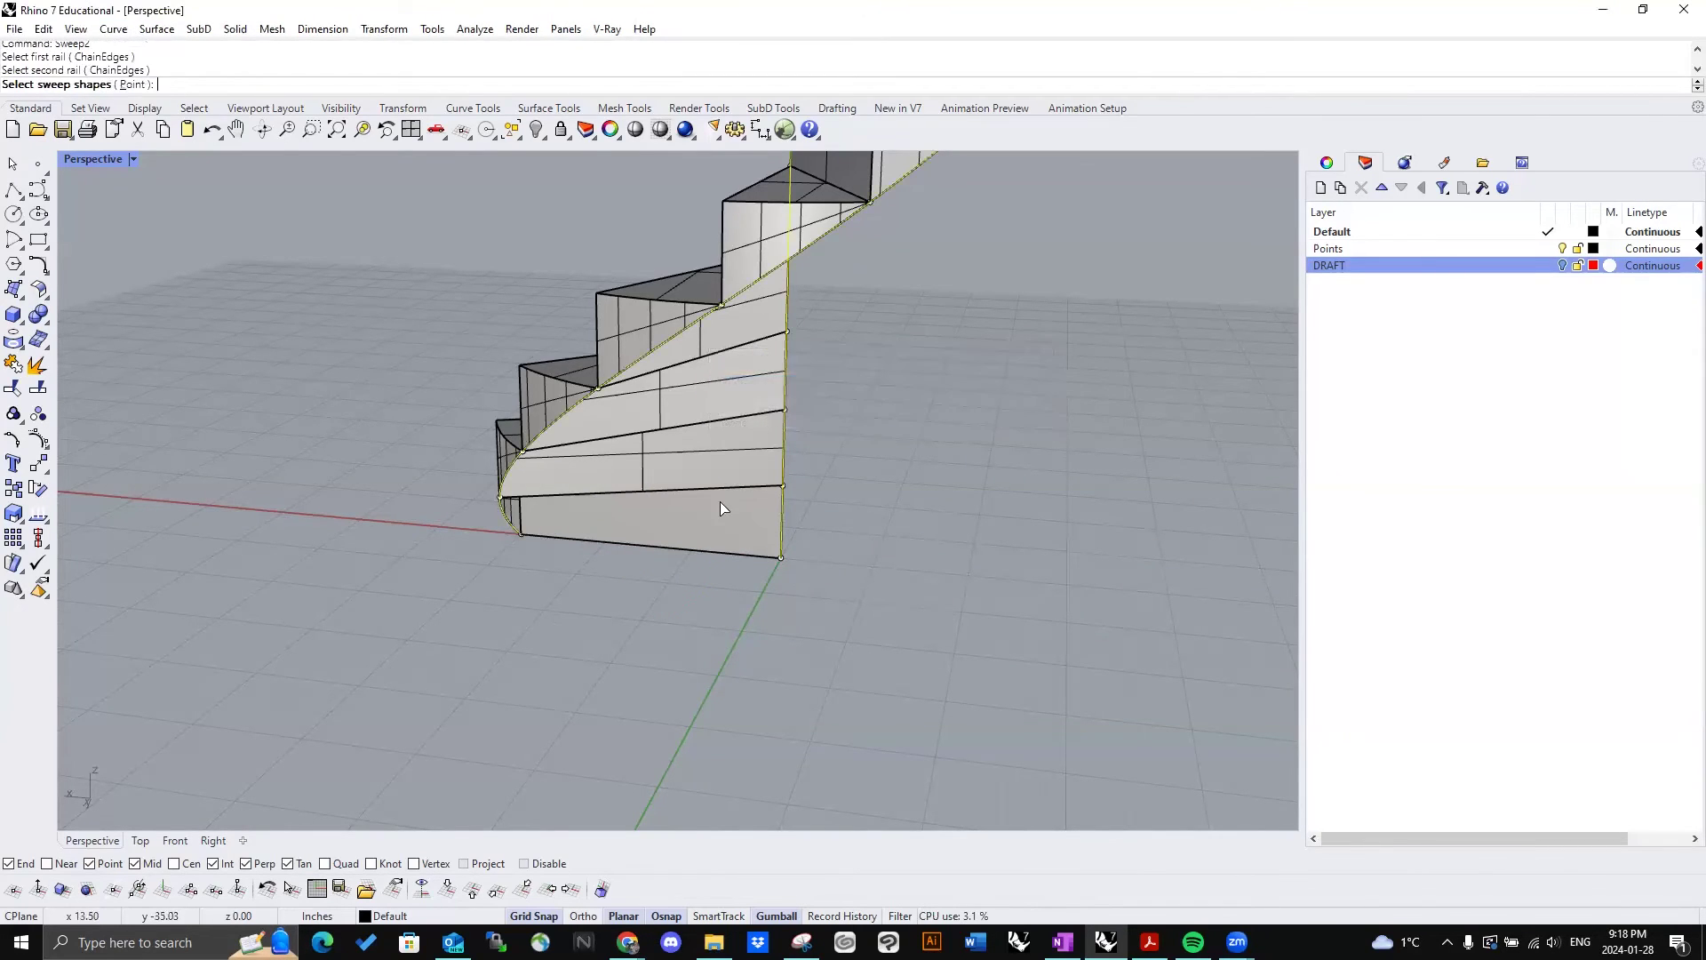
left_click(691, 550)
left_click(773, 594)
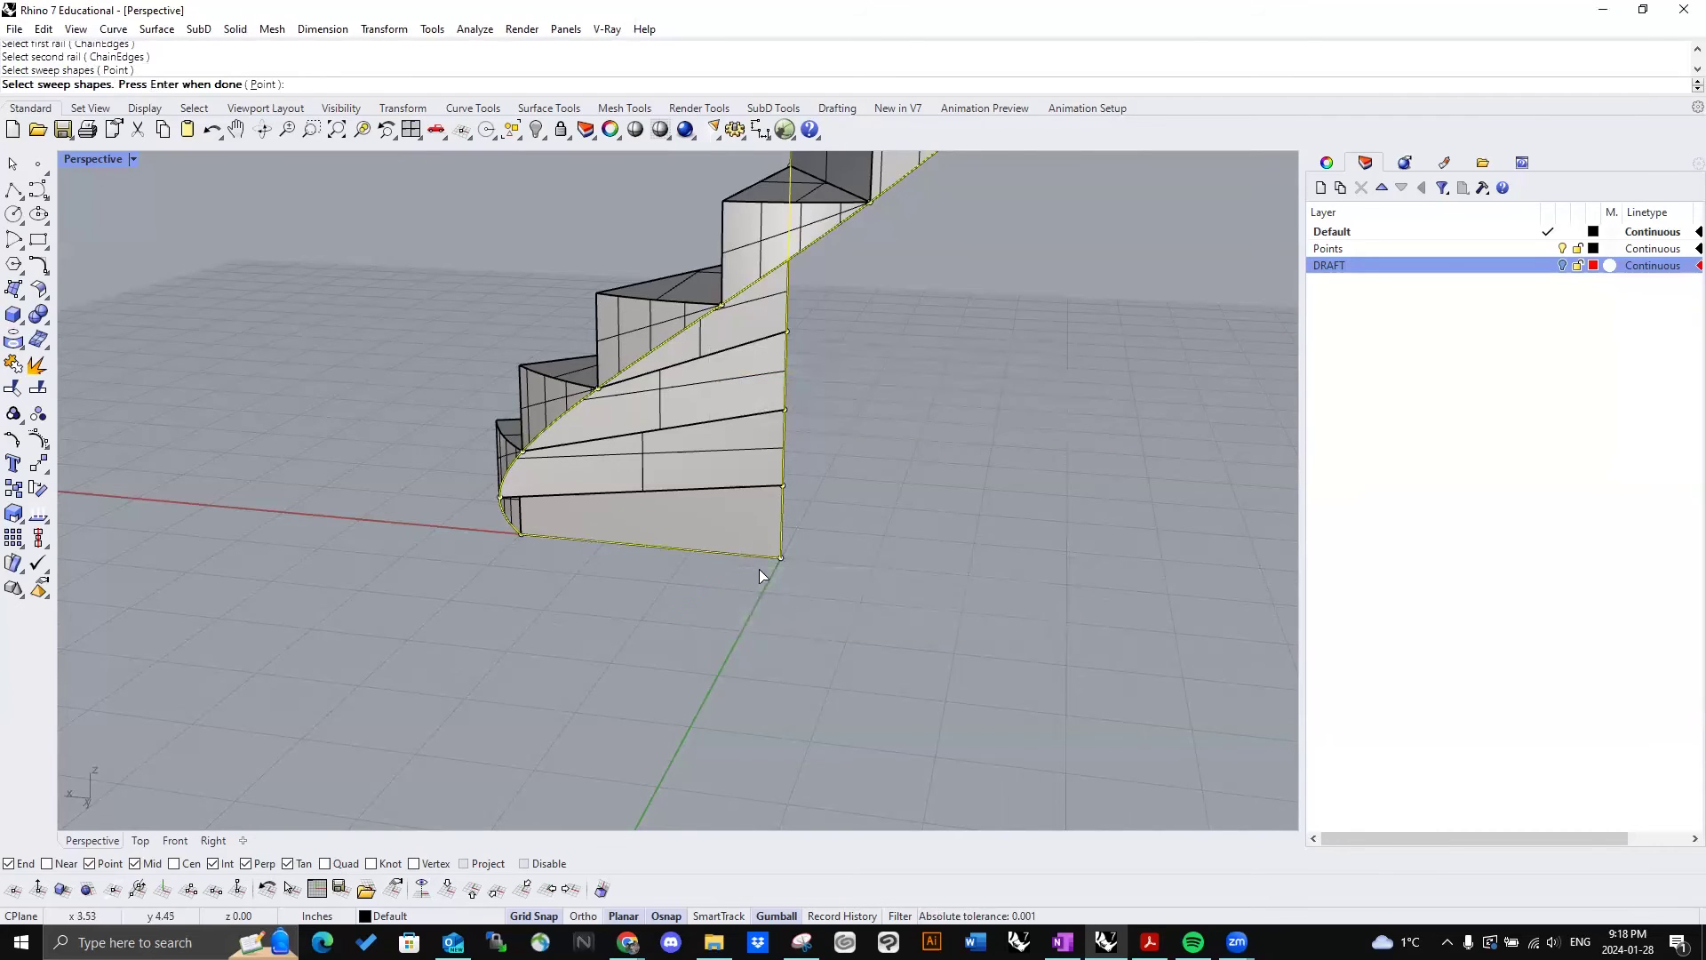
scroll(789, 570, "down", 4)
key("Return")
right_click_drag(789, 571, 533, 355)
left_click(842, 616)
Step: Extrude the spiral underside surface 6 in downward with ExtrudeSrf, with the Solid option set to Yes
right_click_drag(533, 355, 875, 348, "shift")
right_click_drag(675, 460, 656, 453)
scroll(650, 441, "up", 3)
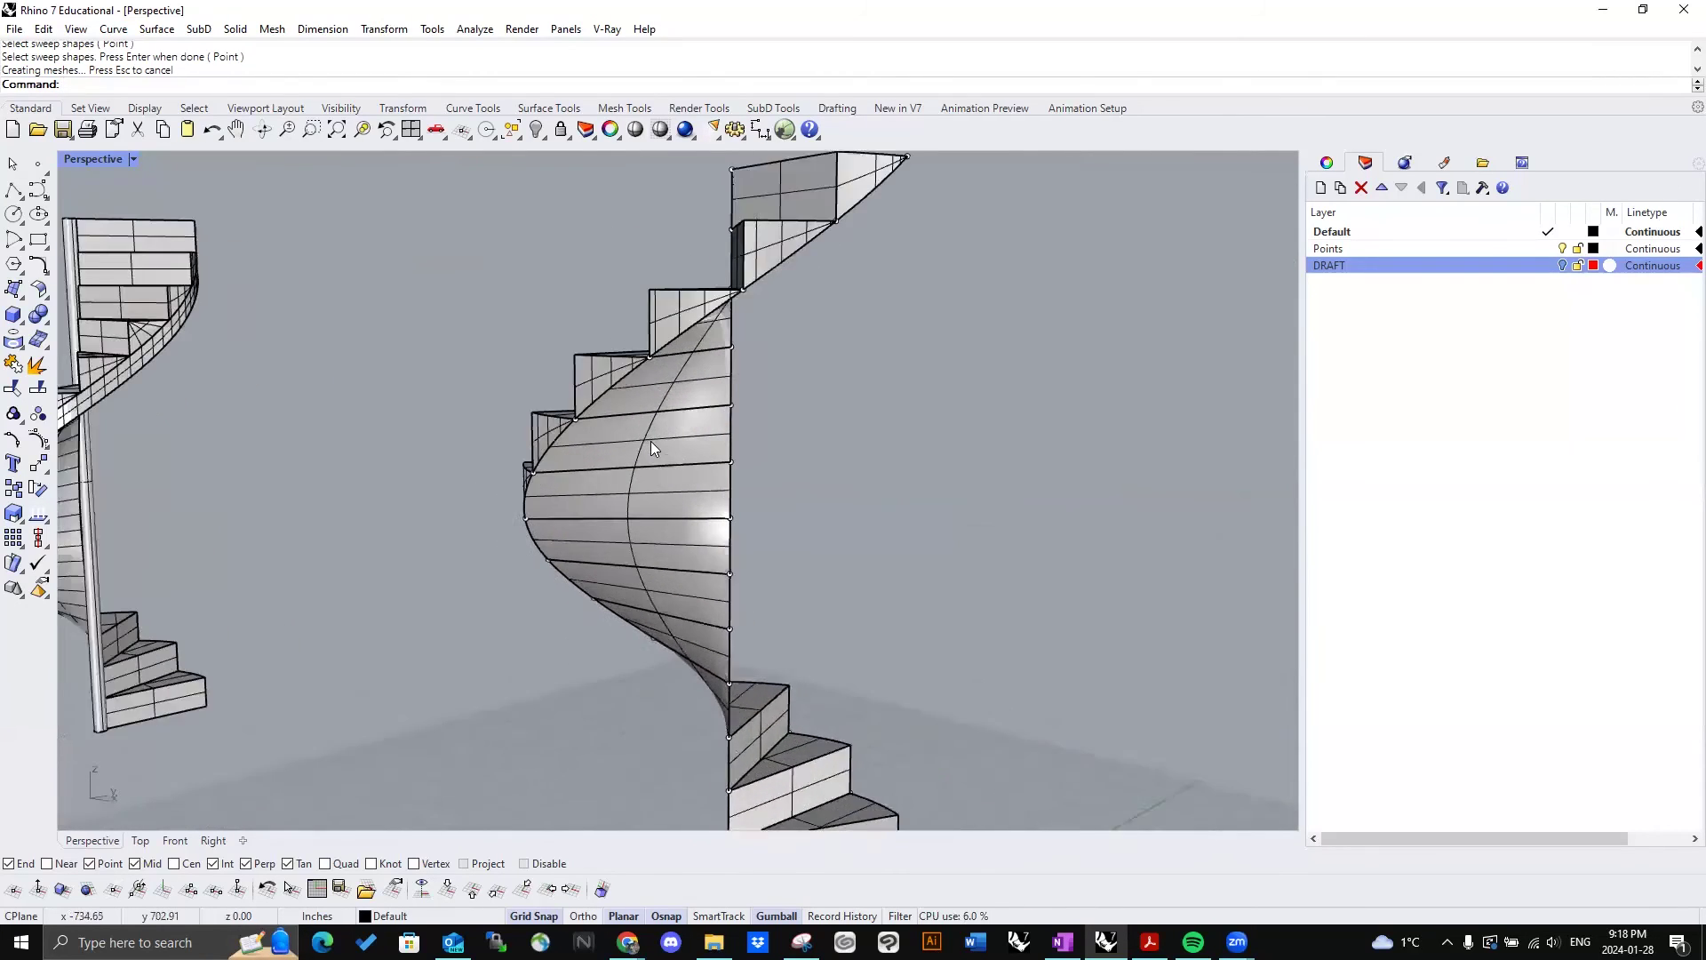
scroll(643, 426, "down", 4)
left_click(661, 437)
right_click_drag(739, 426, 893, 347)
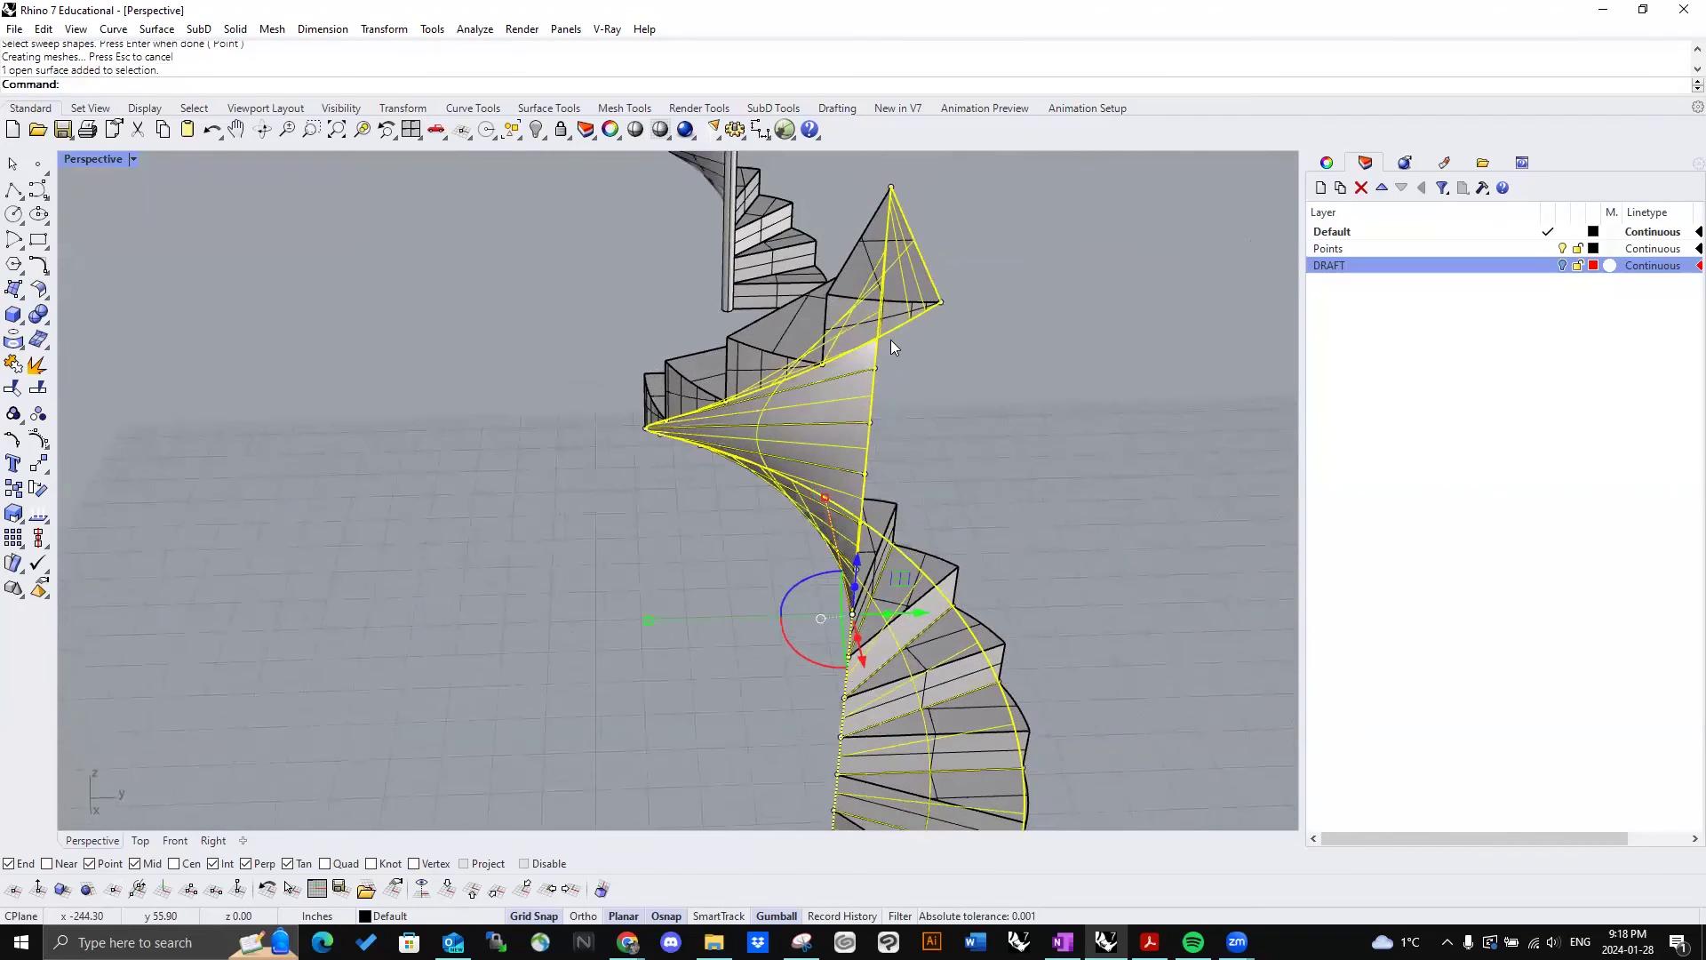
type("ExtrudeSrf")
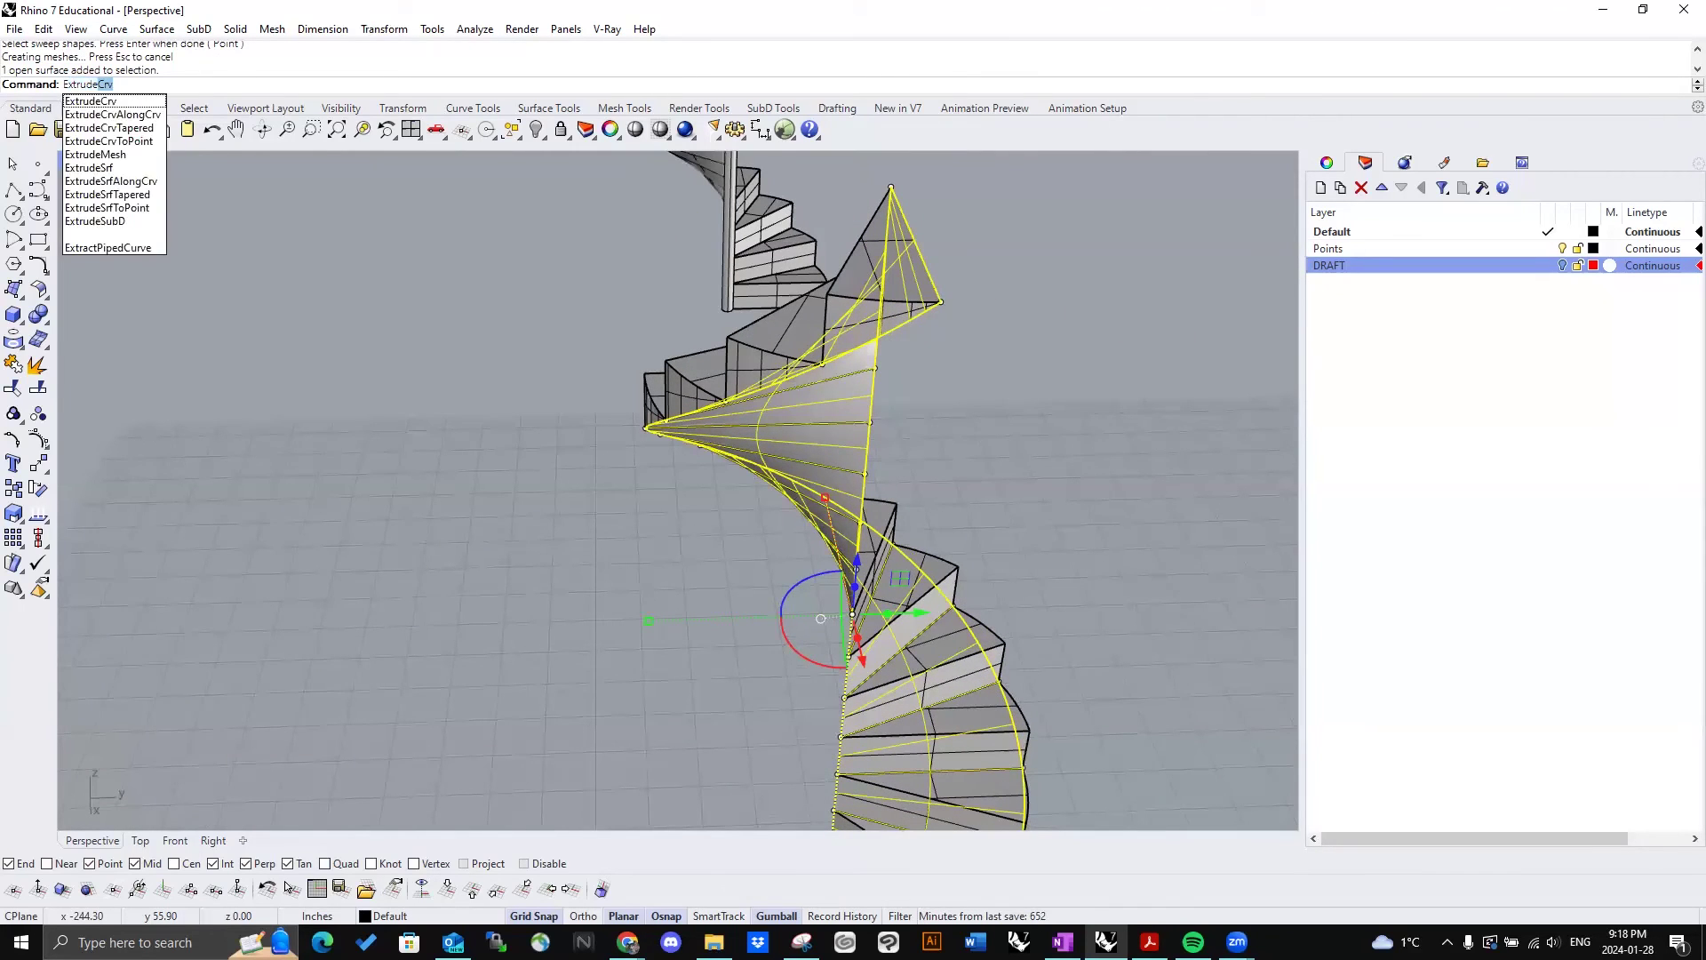
key("Return")
right_click_drag(1015, 635, 906, 582, "shift")
left_click(276, 83)
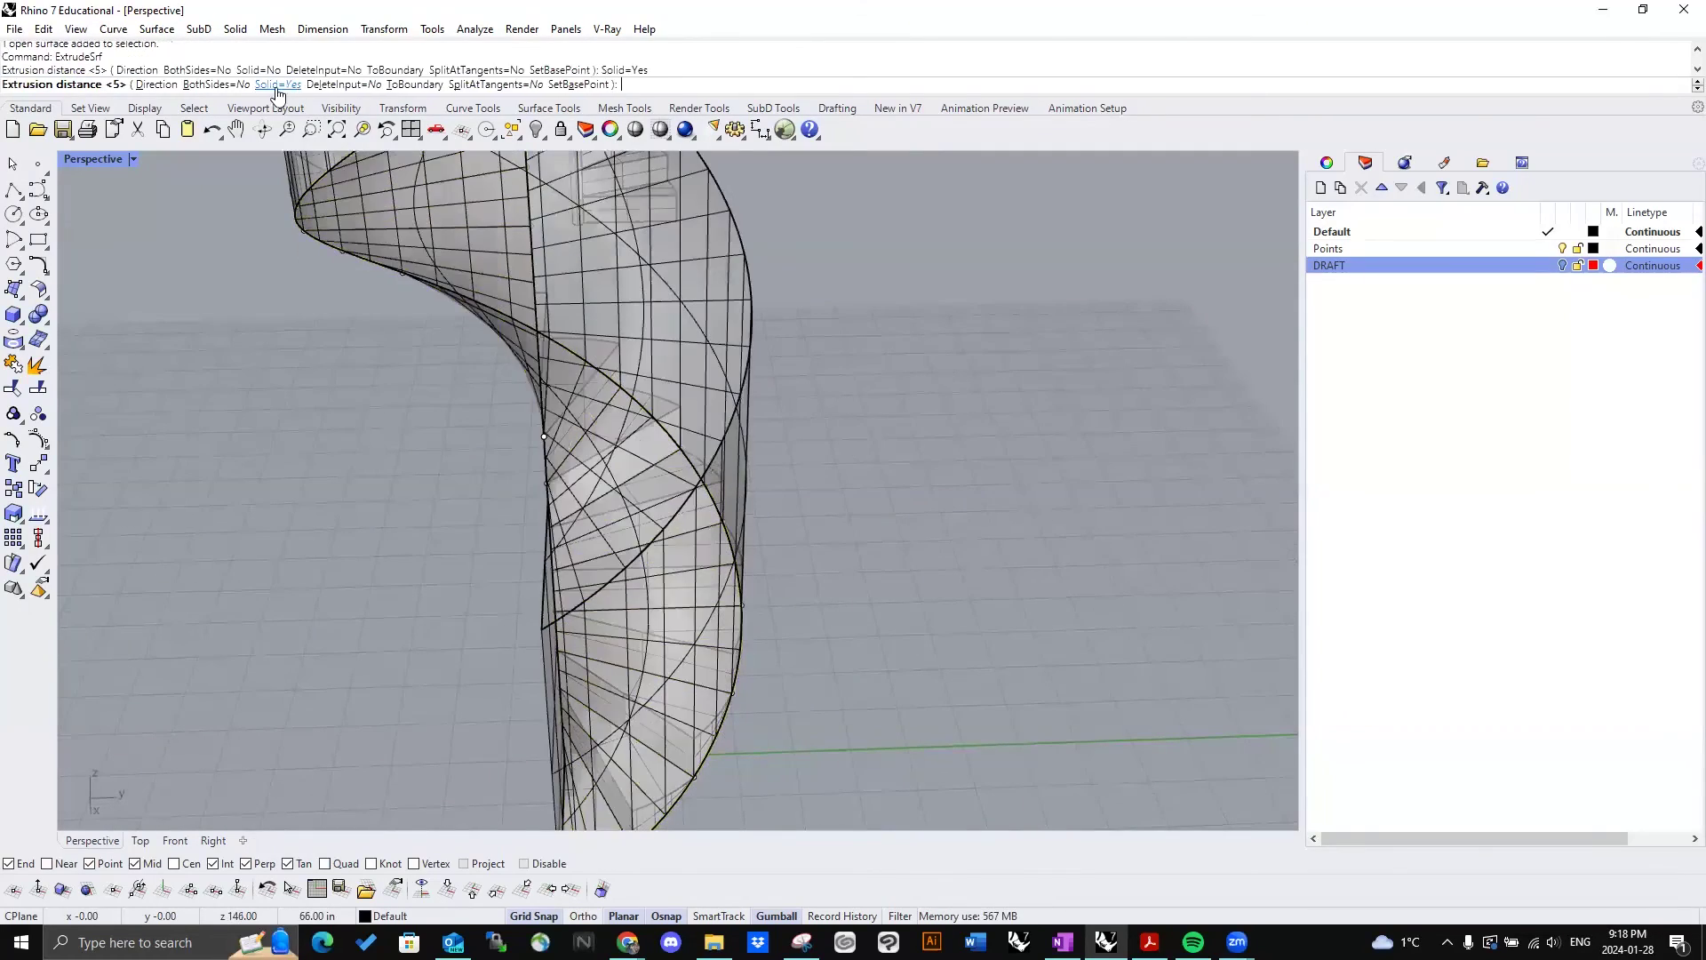
scroll(948, 630, "down", 3)
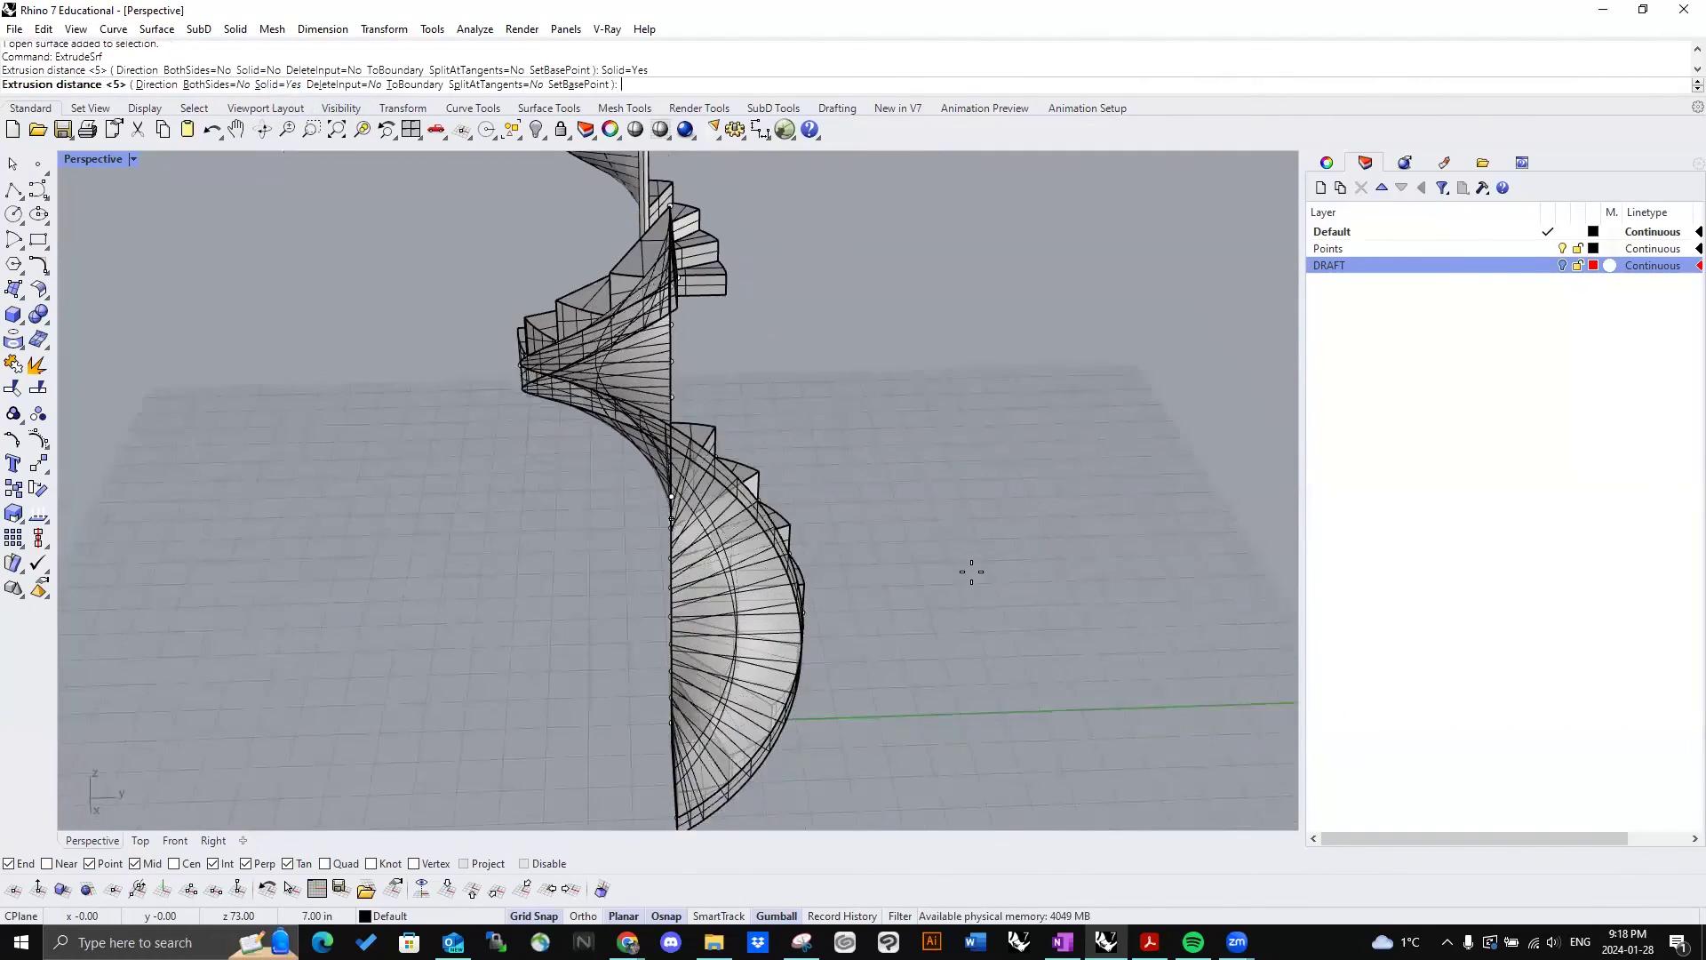
type("6")
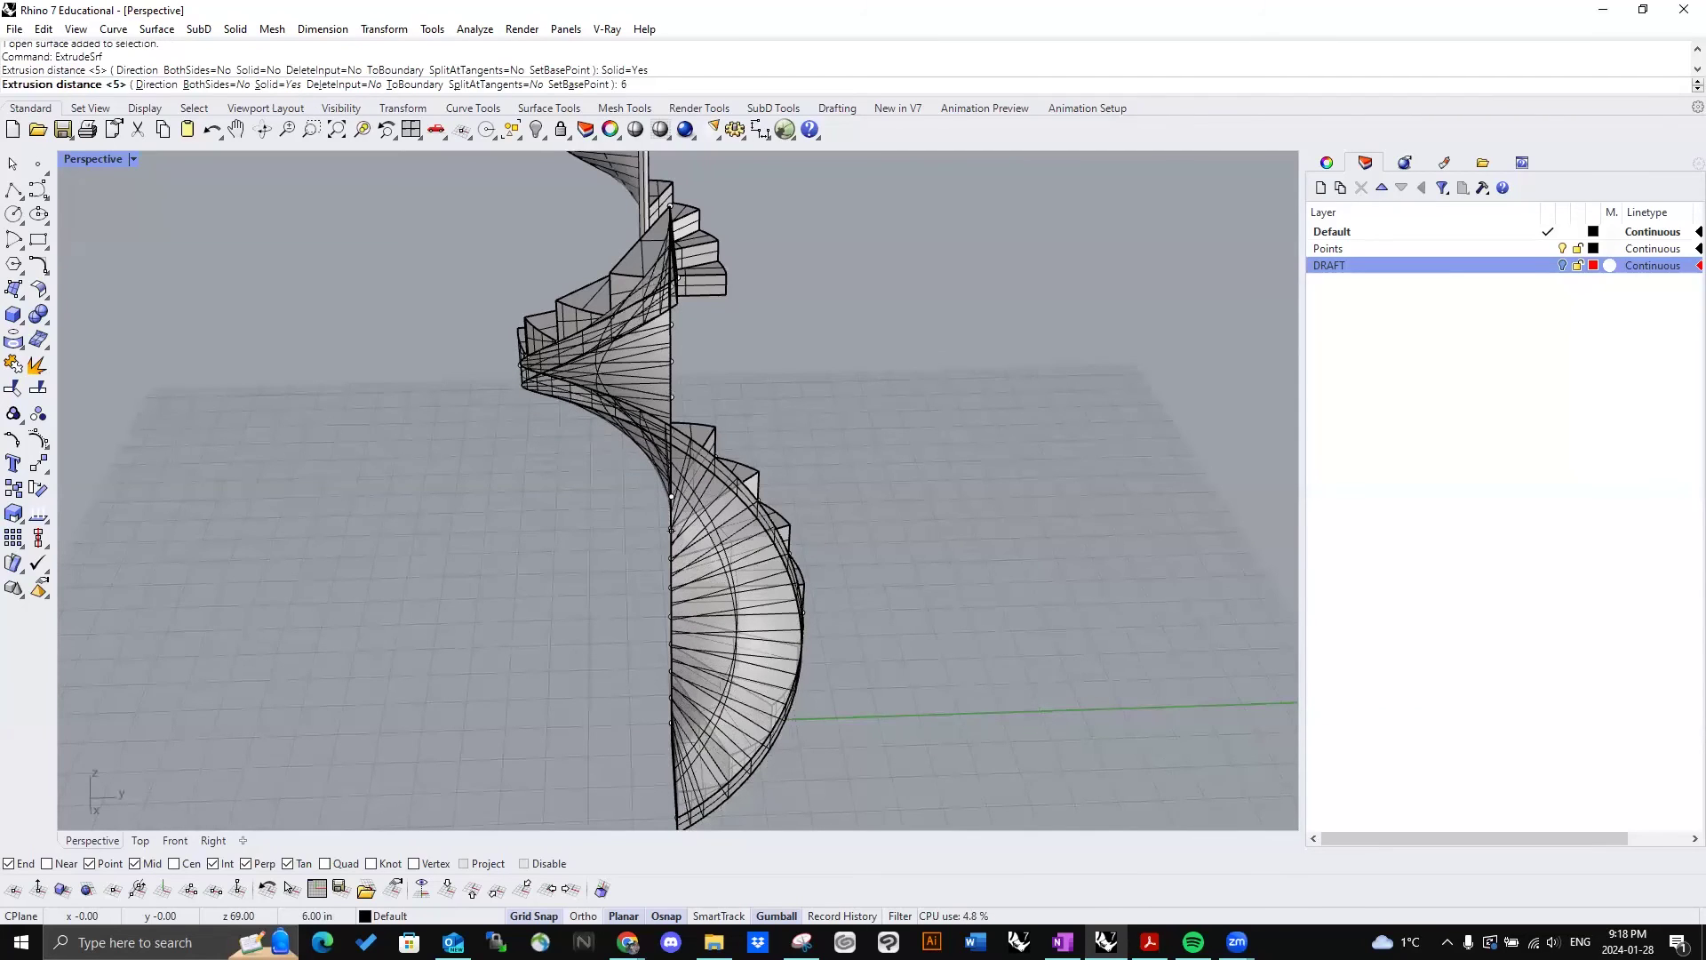
key("Return")
key("Escape")
Step: Select all point objects in the model with SelPt and delete them
right_click_drag(638, 384, 714, 468)
right_click_drag(841, 415, 761, 489)
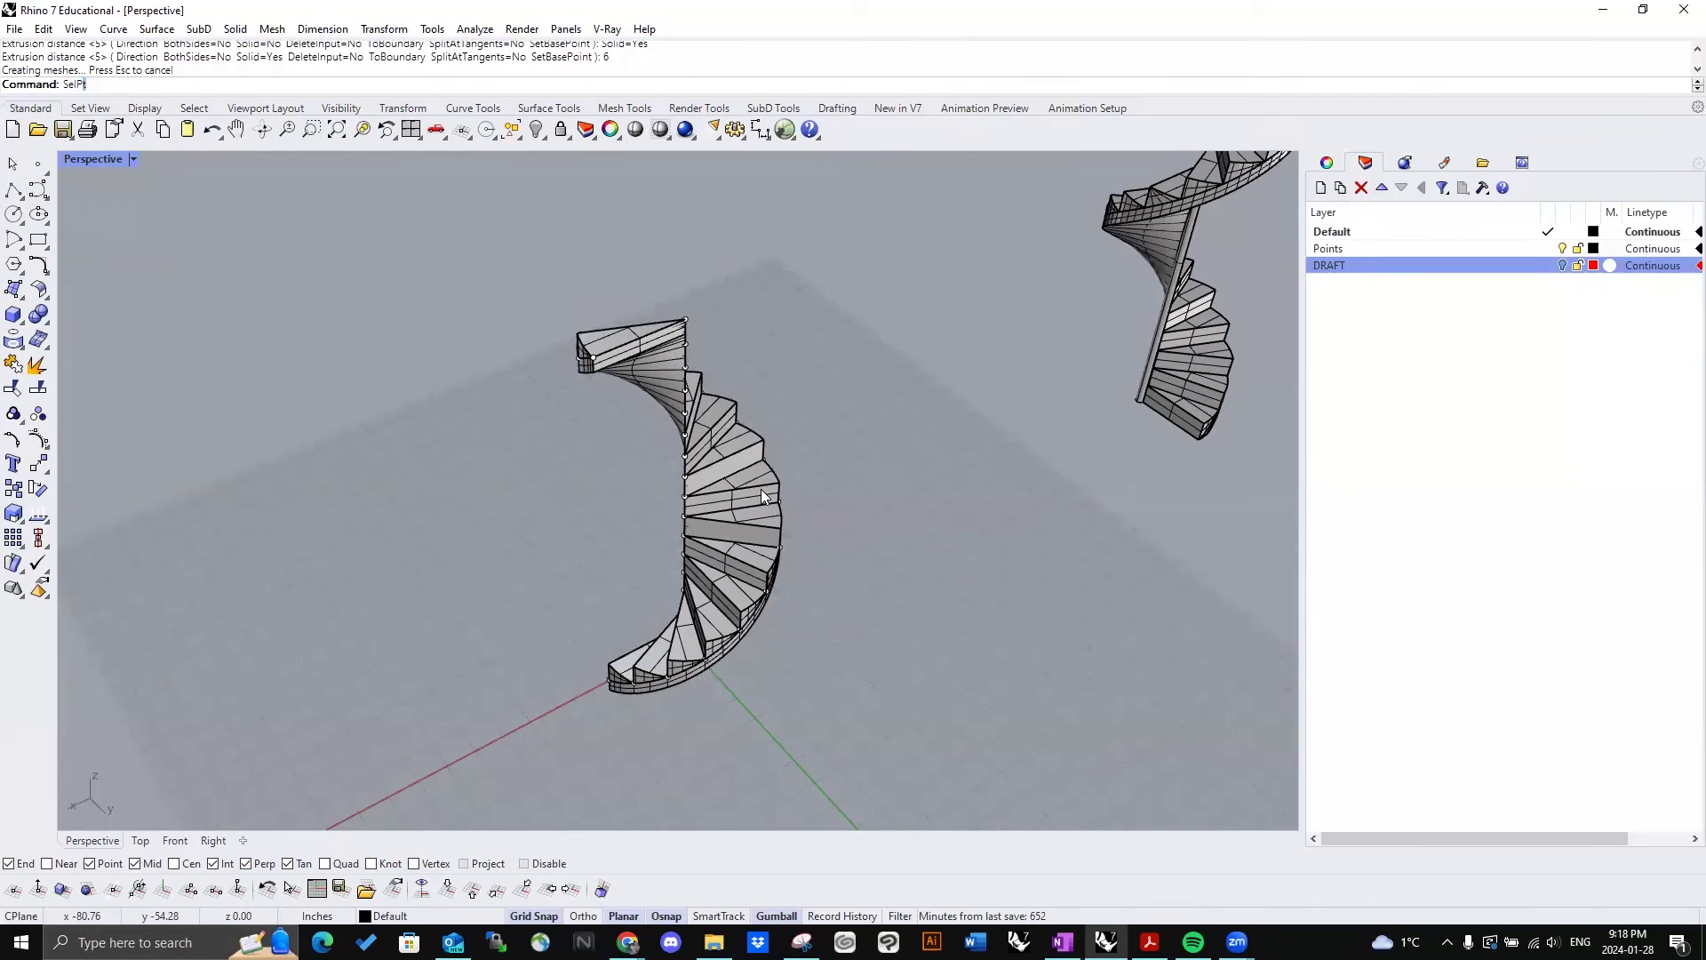
key("Return")
right_click_drag(760, 489, 766, 576)
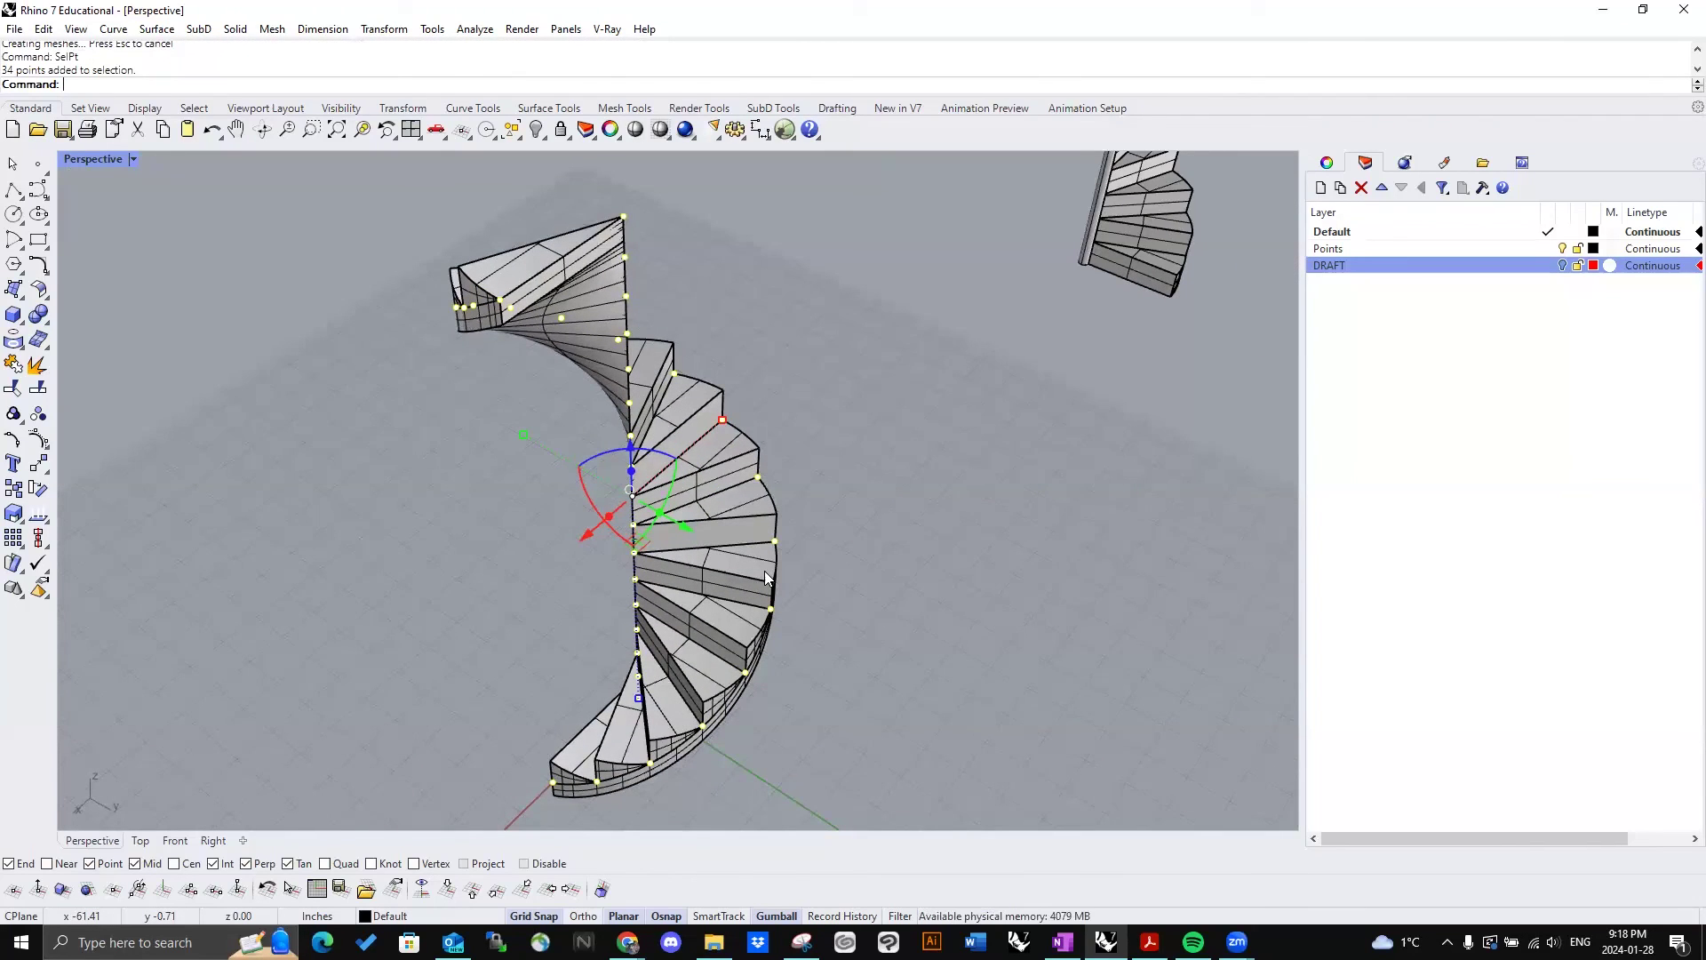
key("Delete")
mouse_move(868, 528)
right_mouse_down()
mouse_move(403, 513)
mouse_move(705, 515)
mouse_move(766, 448)
mouse_move(947, 600)
mouse_move(742, 561)
mouse_move(823, 520)
mouse_move(882, 549)
right_mouse_up()
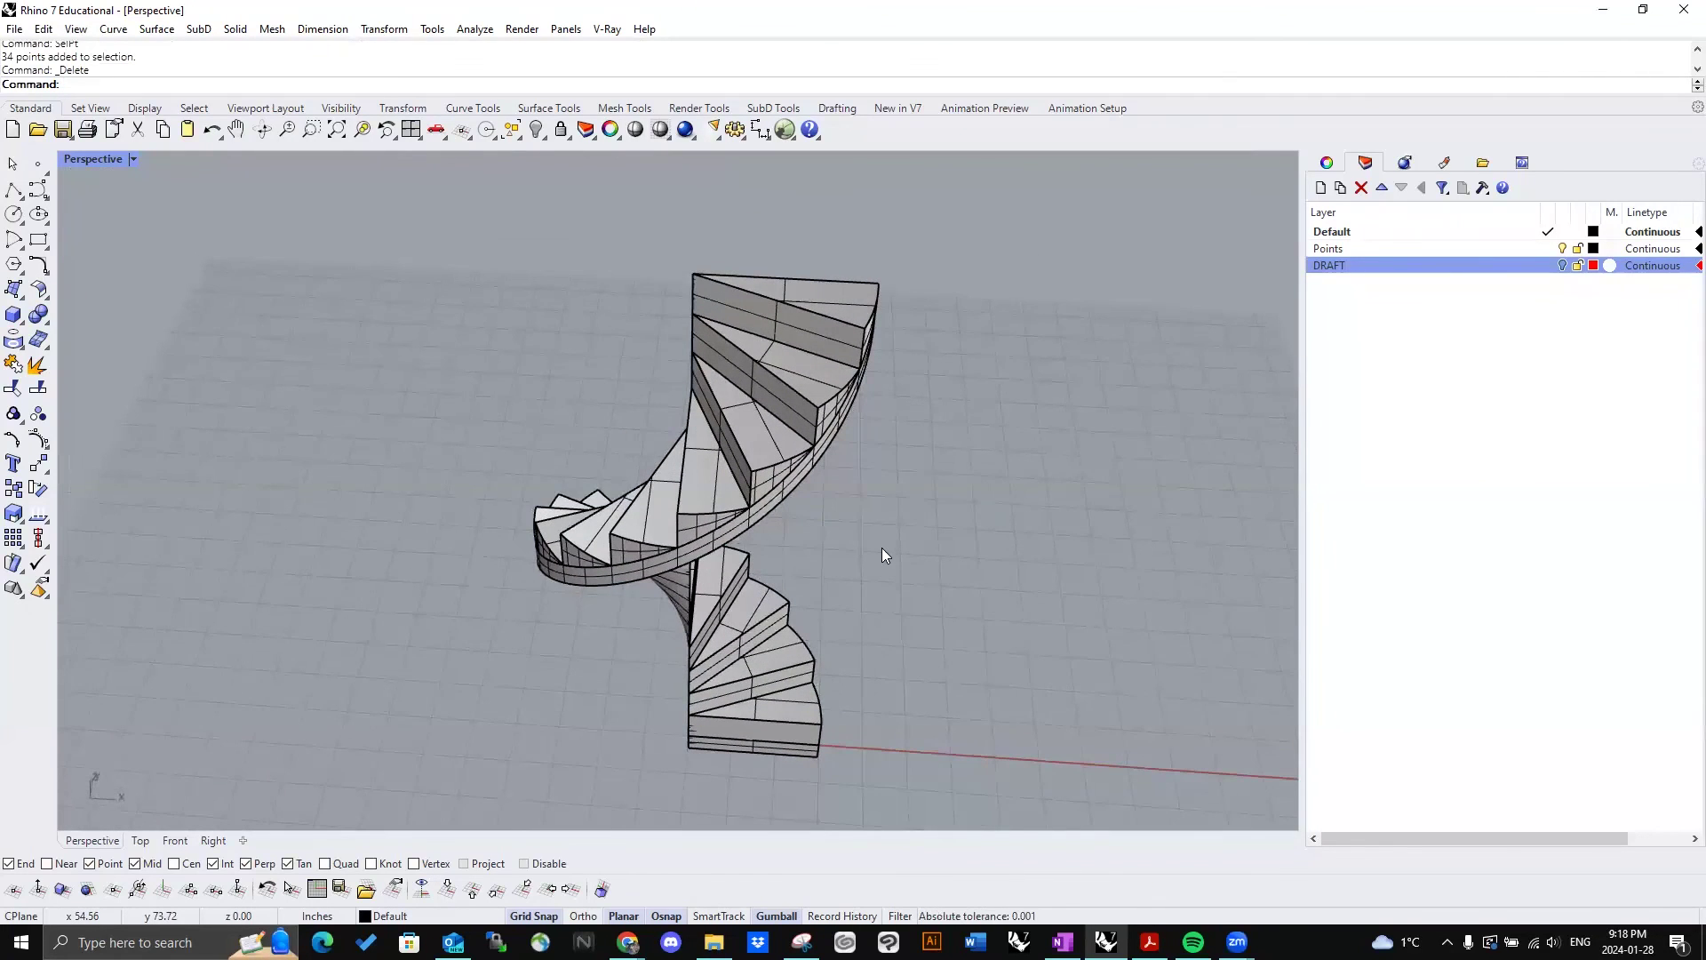